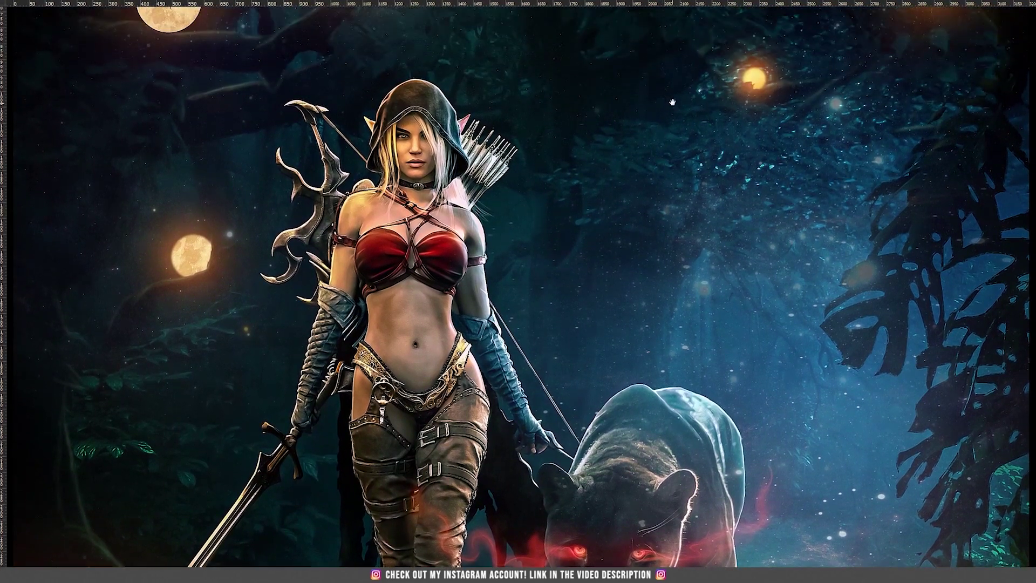
{"action": "left_click_drag", "start_coordinate": [673, 101], "coordinate": [666, 130]}
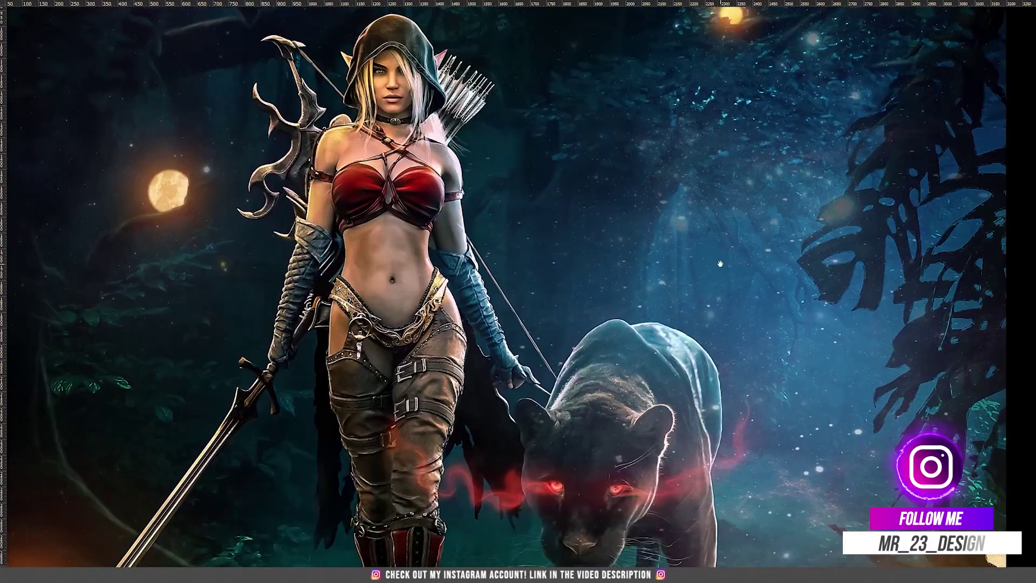
{"action": "left_click_drag", "start_coordinate": [718, 253], "coordinate": [705, 280]}
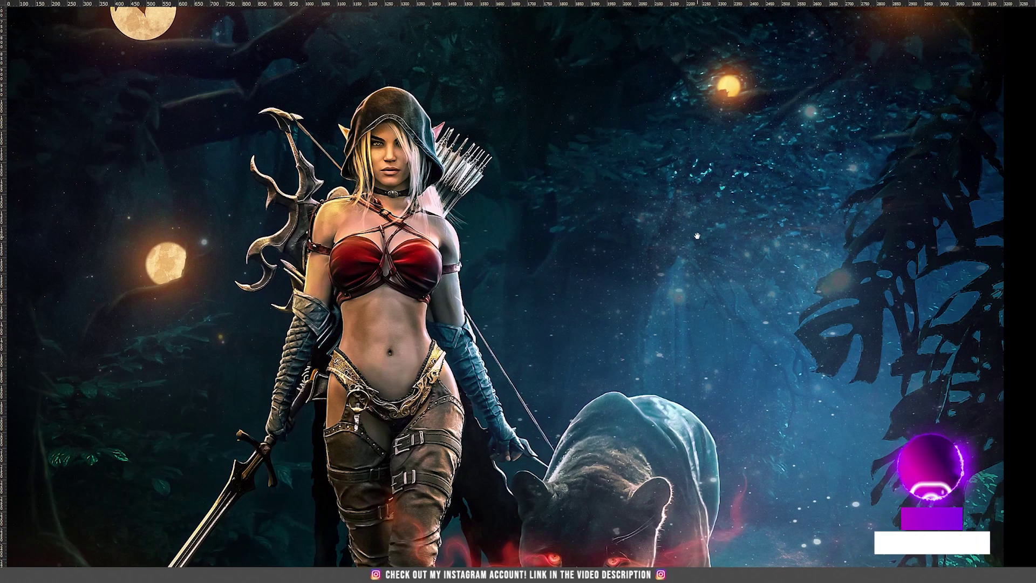
{"action": "left_click_drag", "start_coordinate": [679, 200], "coordinate": [717, 252]}
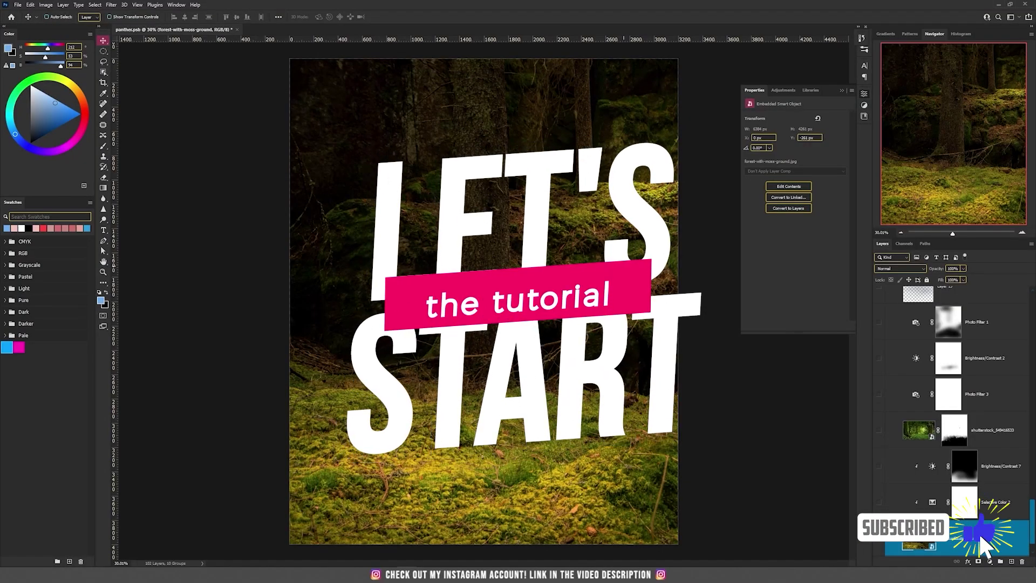
{"action": "left_click_drag", "start_coordinate": [620, 263], "coordinate": [584, 264]}
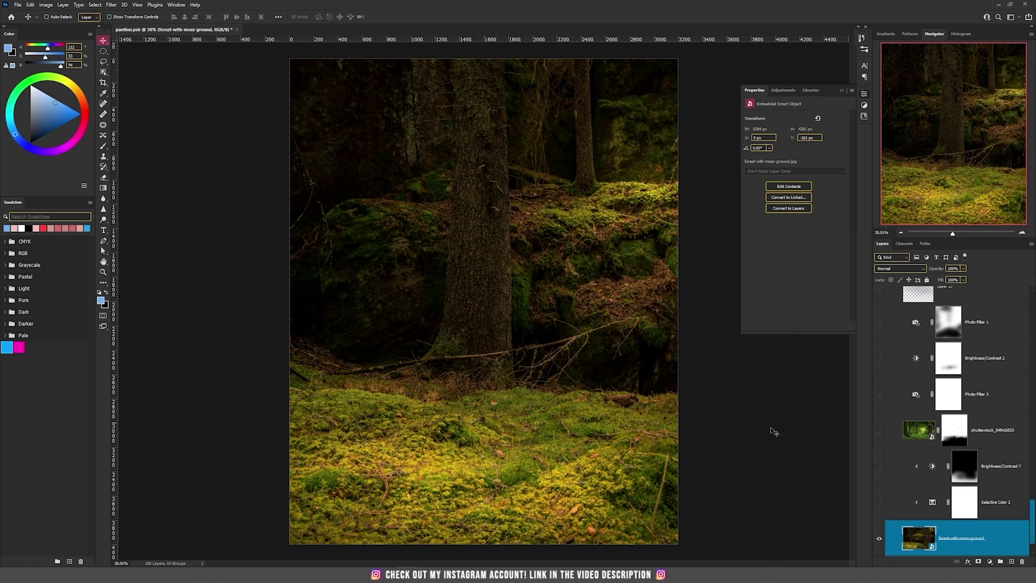
Show the clipped Selective Color 2 and Brightness/Contrast 7 adjustments above the mossy ground layer, and select the Brightness/Contrast 7 mask
{"action": "left_click", "coordinate": [887, 504]}
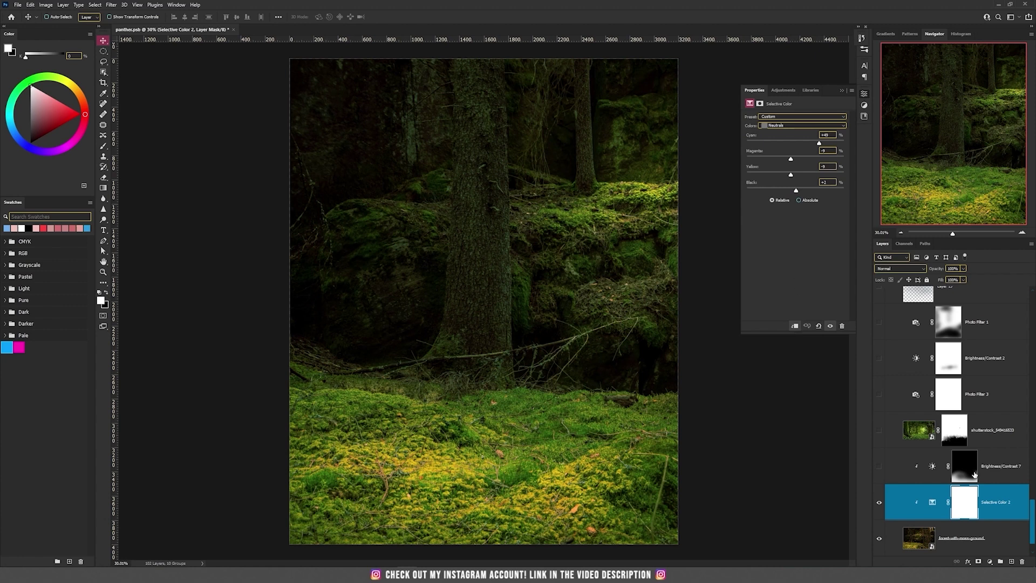
{"action": "left_click", "coordinate": [878, 467]}
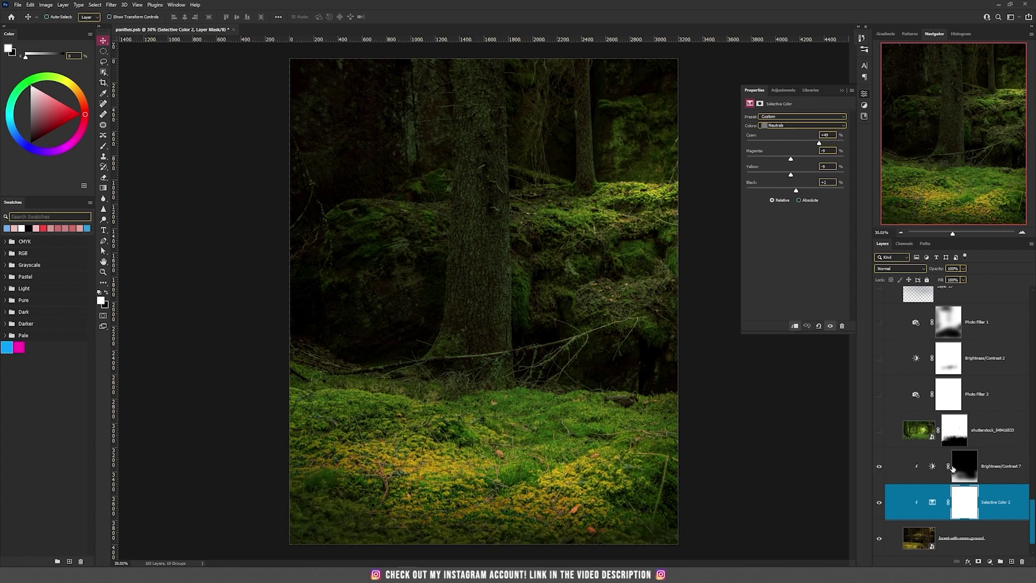
{"action": "left_click", "coordinate": [932, 468]}
{"action": "left_click", "coordinate": [965, 471]}
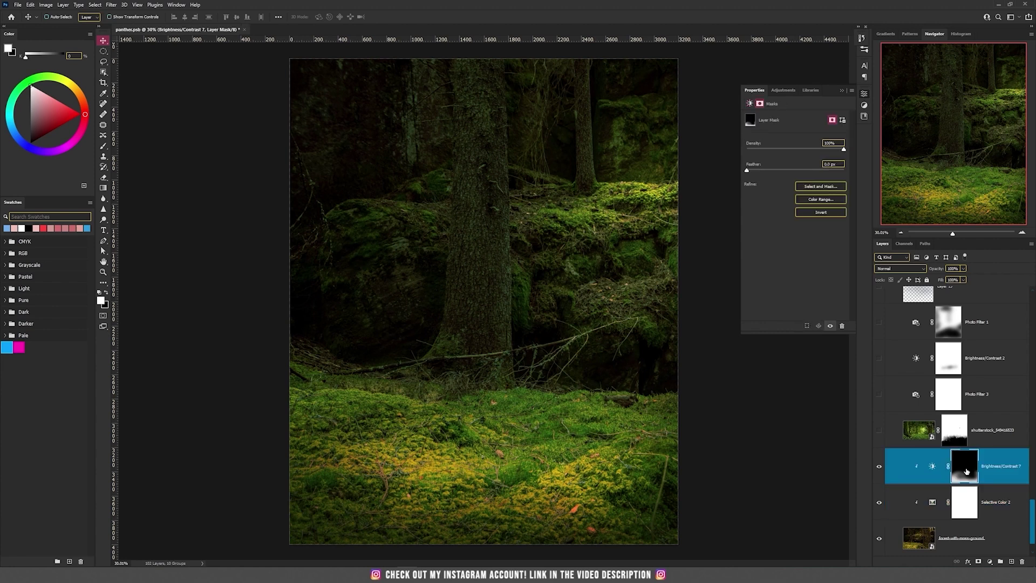
Show the shutterstock forest layer with its mask disabled and select its image
{"action": "left_click", "coordinate": [954, 430], "text": "shift"}
{"action": "left_click", "coordinate": [878, 430]}
{"action": "left_click", "coordinate": [927, 435]}
Try shifting the forest image to other positions on the canvas, undoing each move
{"action": "left_click_drag", "start_coordinate": [486, 243], "coordinate": [261, 363]}
{"action": "key", "text": "ctrl+z"}
{"action": "left_click_drag", "start_coordinate": [161, 294], "coordinate": [462, 294]}
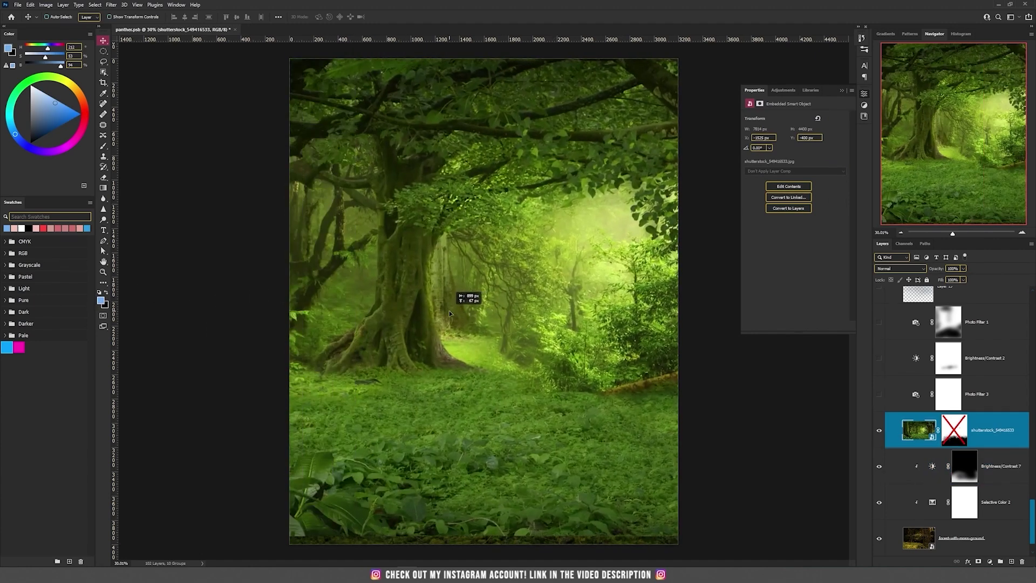
{"action": "key", "text": "ctrl+z"}
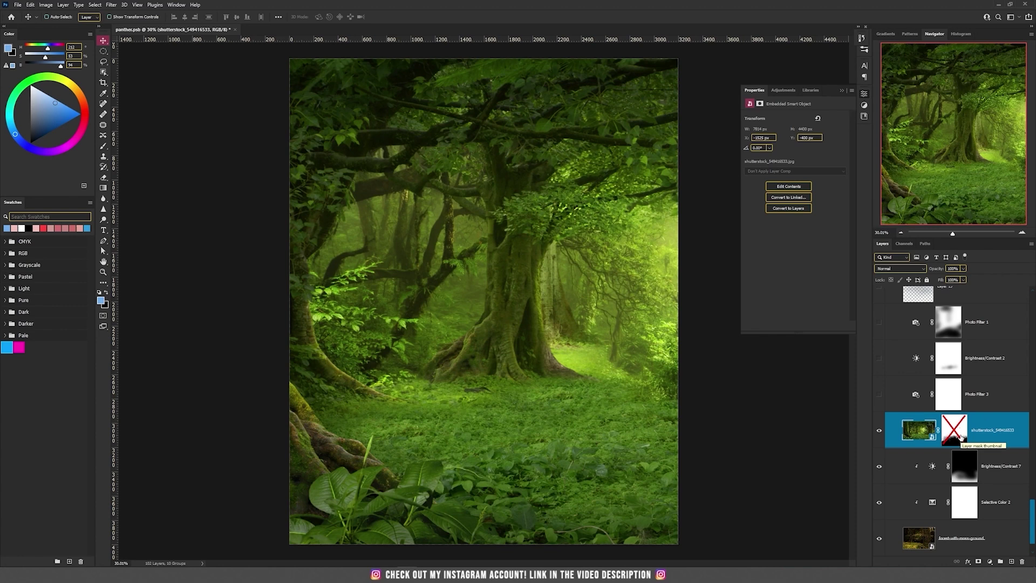
Re-enable the forest layer's mask and toggle the layer off and on to compare its blend with the moss
{"action": "left_click", "coordinate": [960, 438], "text": "shift"}
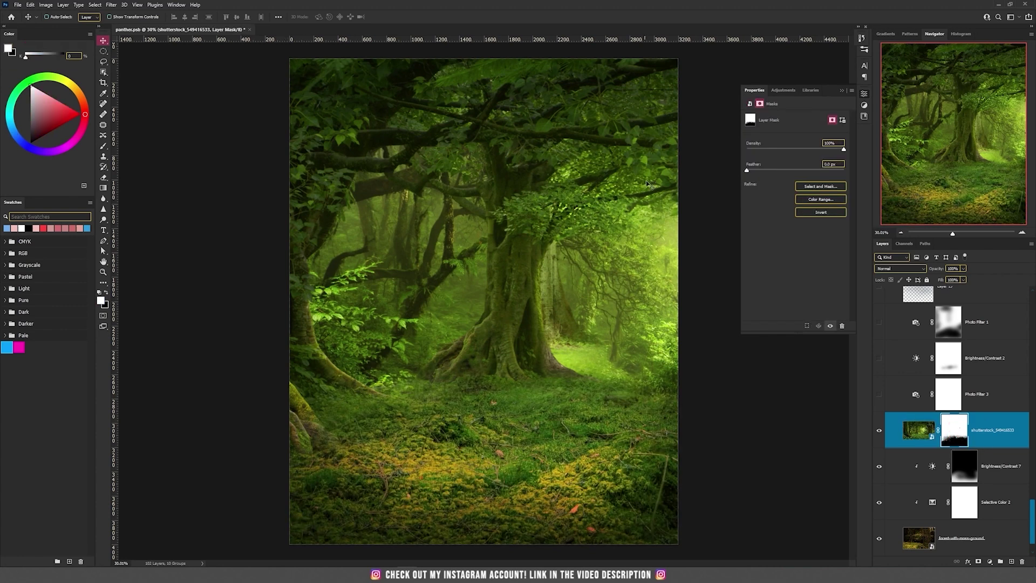
{"action": "left_click", "coordinate": [880, 431]}
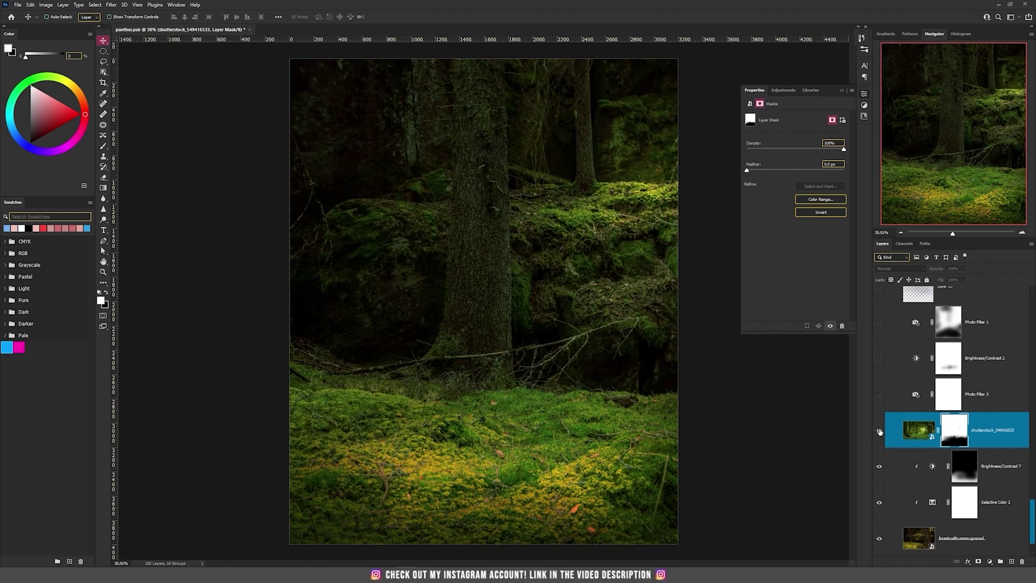
{"action": "left_click", "coordinate": [879, 431]}
Show the Photo Filter 3 adjustment above the forest layer and check its filter color in the color picker
{"action": "scroll", "coordinate": [880, 469], "scroll_direction": "up", "scroll_amount": 2}
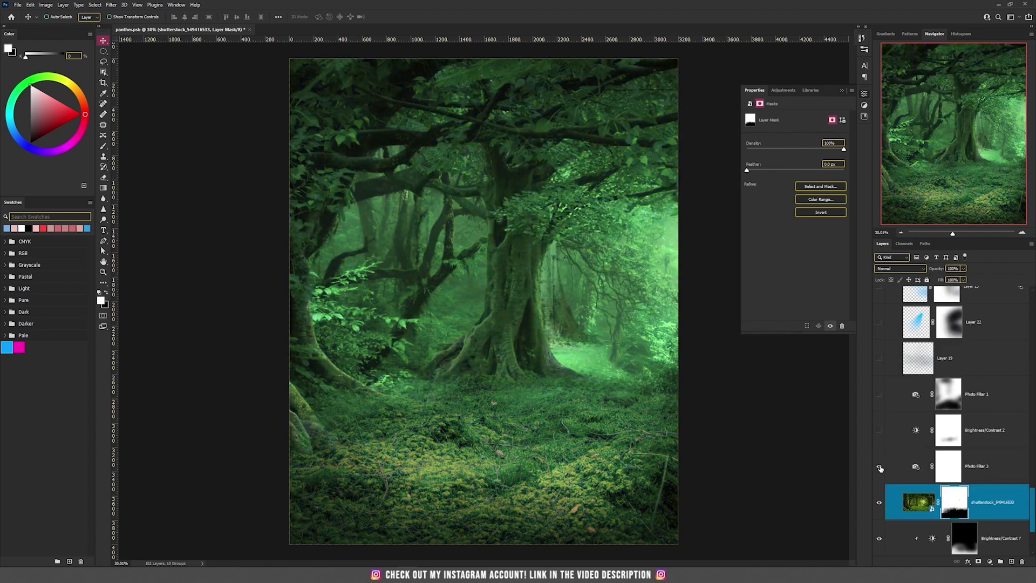
{"action": "left_click", "coordinate": [919, 467]}
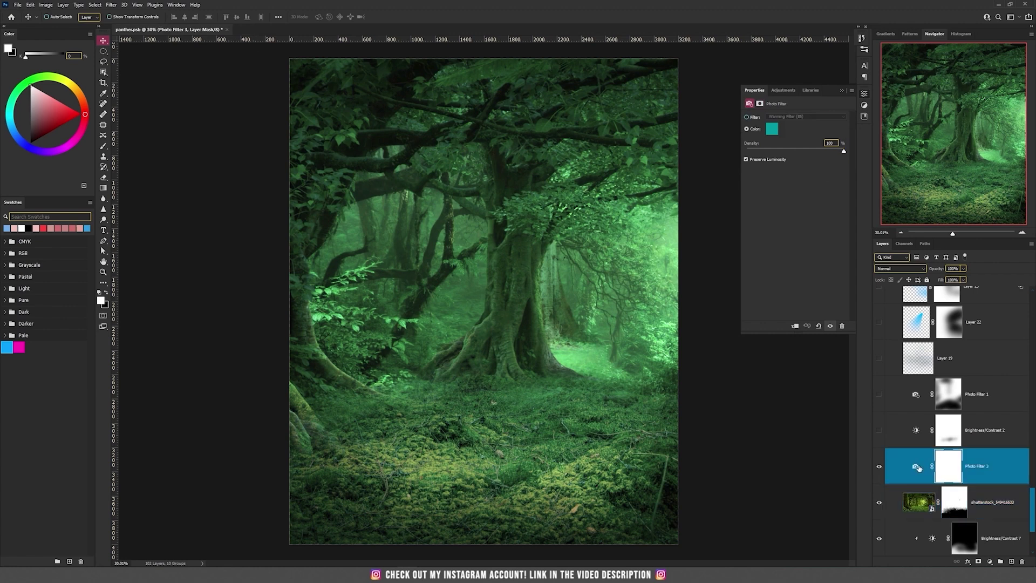
{"action": "left_click", "coordinate": [773, 134]}
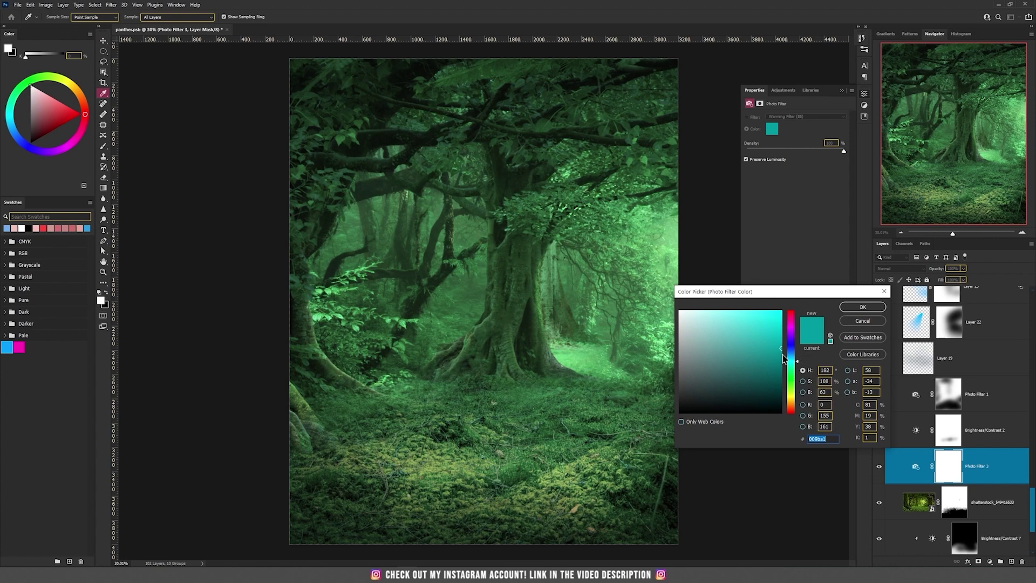
{"action": "left_click", "coordinate": [862, 307]}
Show the Brightness/Contrast 2 adjustment, check its settings, and brush black on its mask over the middle of the ground
{"action": "left_click", "coordinate": [879, 430]}
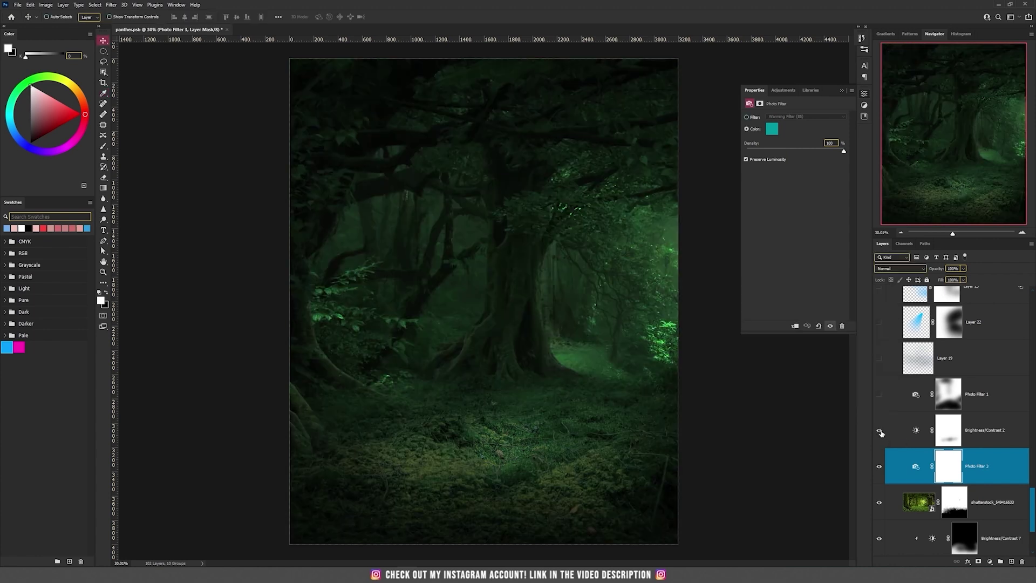
{"action": "left_click", "coordinate": [915, 431]}
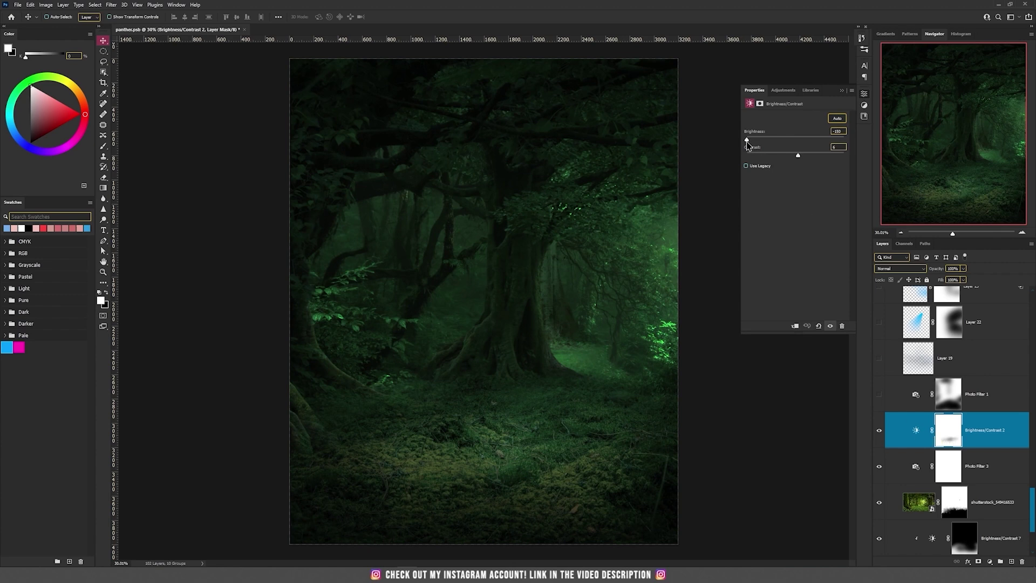
{"action": "left_click", "coordinate": [961, 443]}
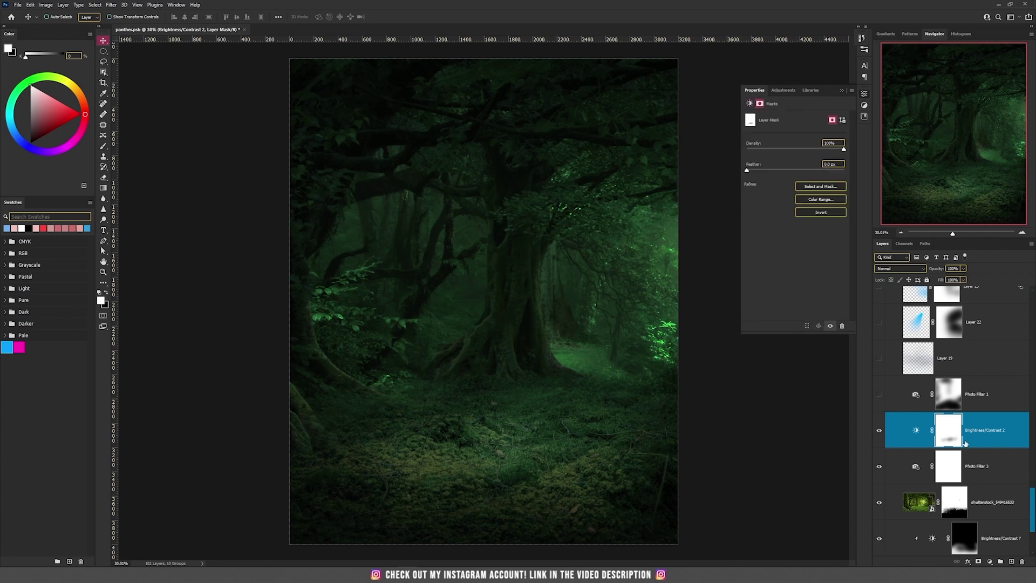
{"action": "key", "text": "b"}
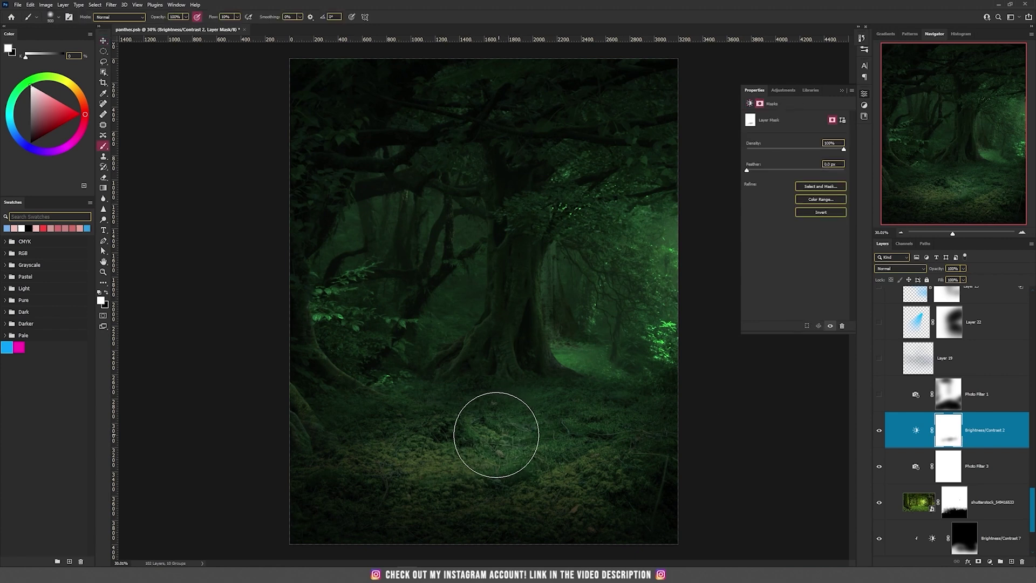
{"action": "key", "text": "x"}
{"action": "mouse_move", "coordinate": [481, 435]}
{"action": "left_mouse_down"}
{"action": "mouse_move", "coordinate": [550, 420]}
{"action": "mouse_move", "coordinate": [551, 407]}
{"action": "mouse_move", "coordinate": [540, 421]}
{"action": "mouse_move", "coordinate": [481, 434]}
{"action": "left_mouse_up"}
Preview the blue Photo Filter 1 adjustment, check its settings, and hide it again
{"action": "left_click", "coordinate": [886, 399]}
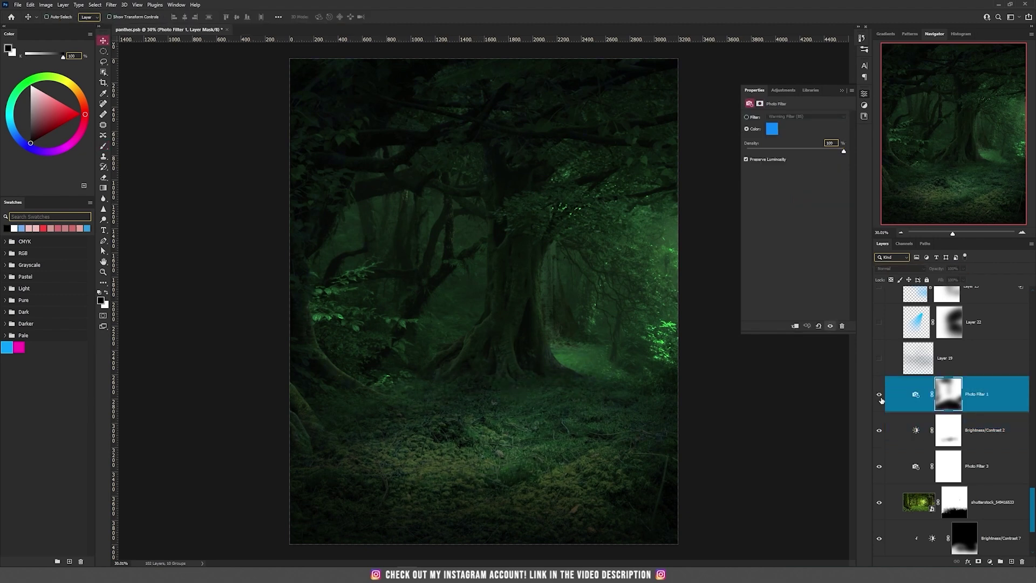
{"action": "left_click", "coordinate": [879, 397]}
{"action": "left_click", "coordinate": [915, 396]}
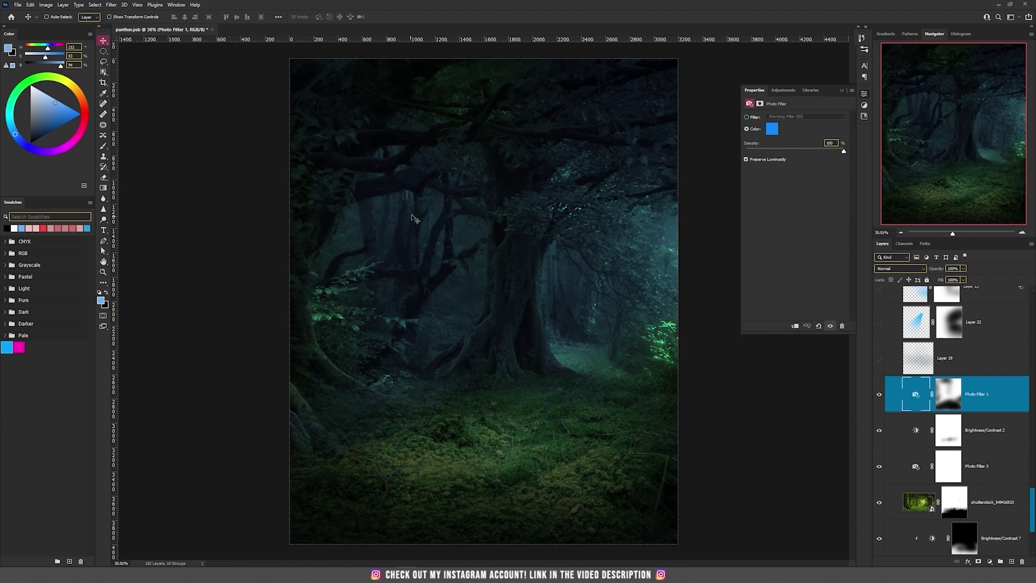
{"action": "left_click", "coordinate": [878, 398]}
Add a Photo Filter adjustment layer with 100% density and the blue filter color #007aec
{"action": "left_click", "coordinate": [989, 561]}
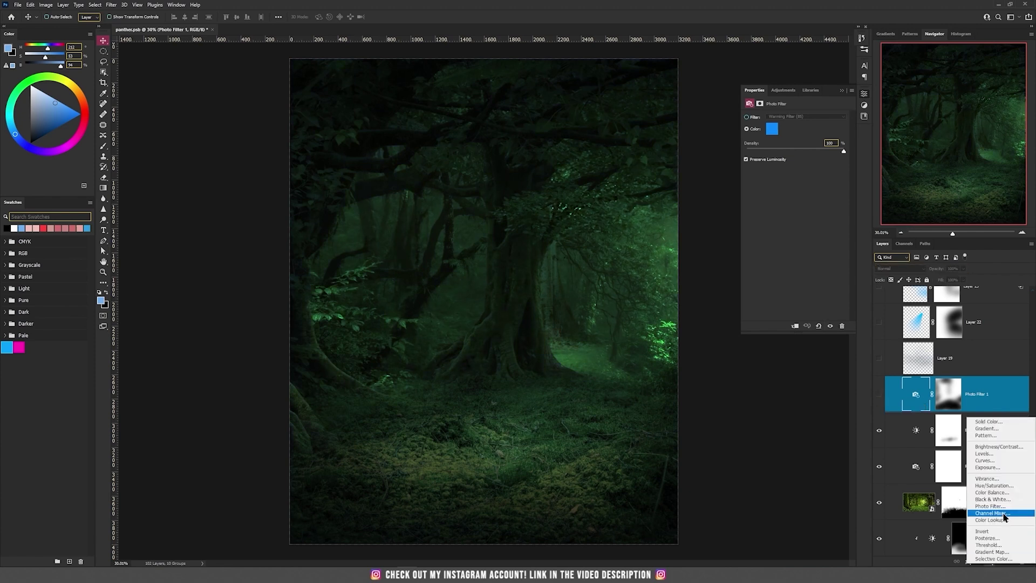
{"action": "left_click", "coordinate": [992, 506]}
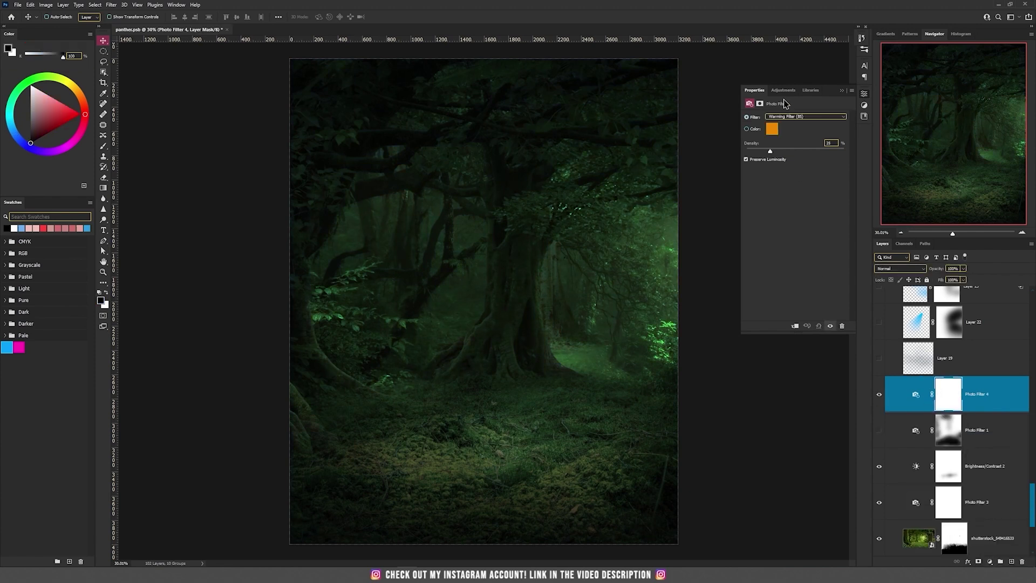
{"action": "left_click_drag", "start_coordinate": [770, 147], "coordinate": [843, 148]}
{"action": "left_click", "coordinate": [771, 128]}
{"action": "left_click", "coordinate": [791, 353]}
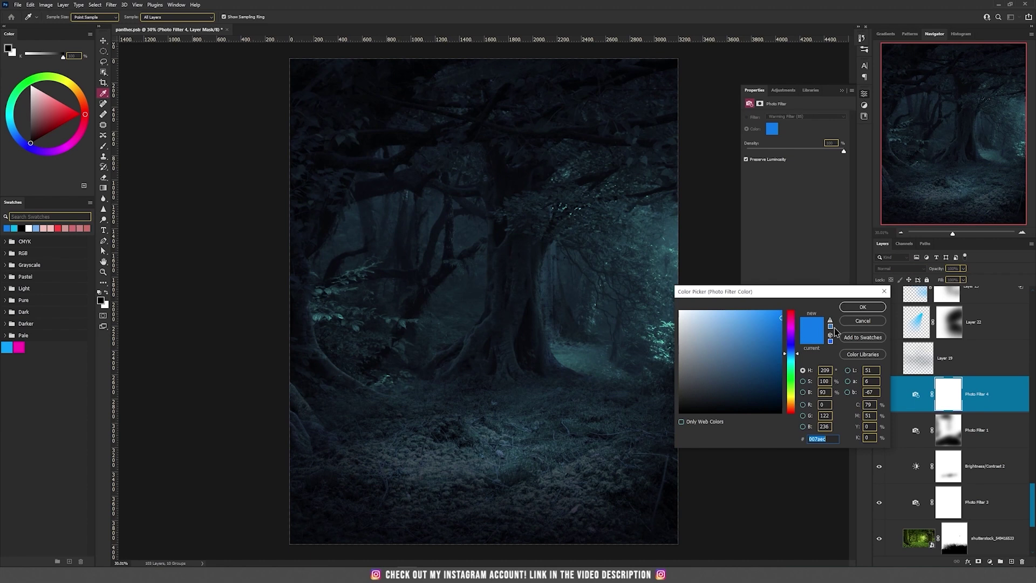
{"action": "left_click", "coordinate": [862, 307]}
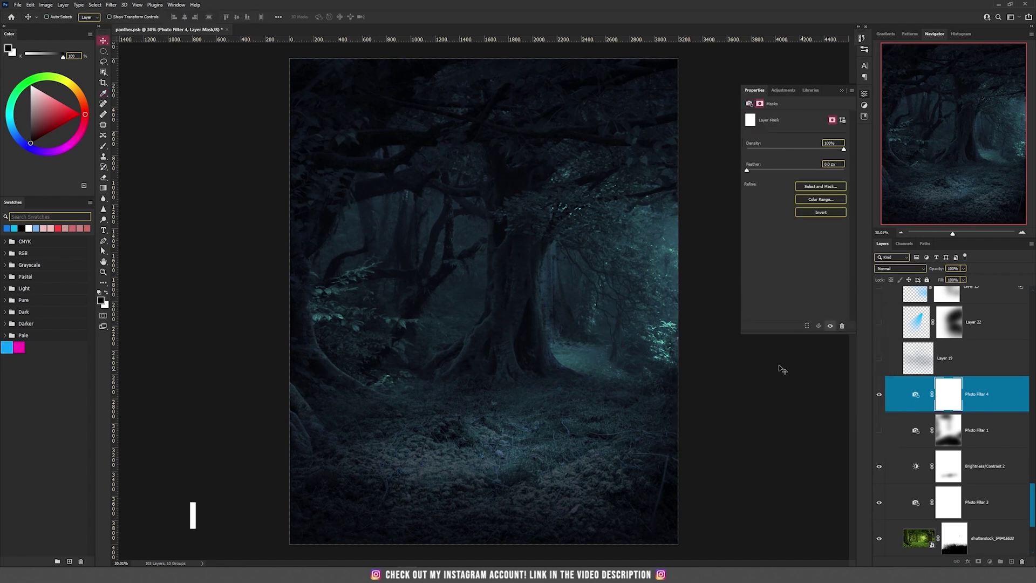
Brush black on the new photo filter's mask over the ground and outer trees with a larger brush, and delete the adjustment layer
{"action": "key", "text": "b"}
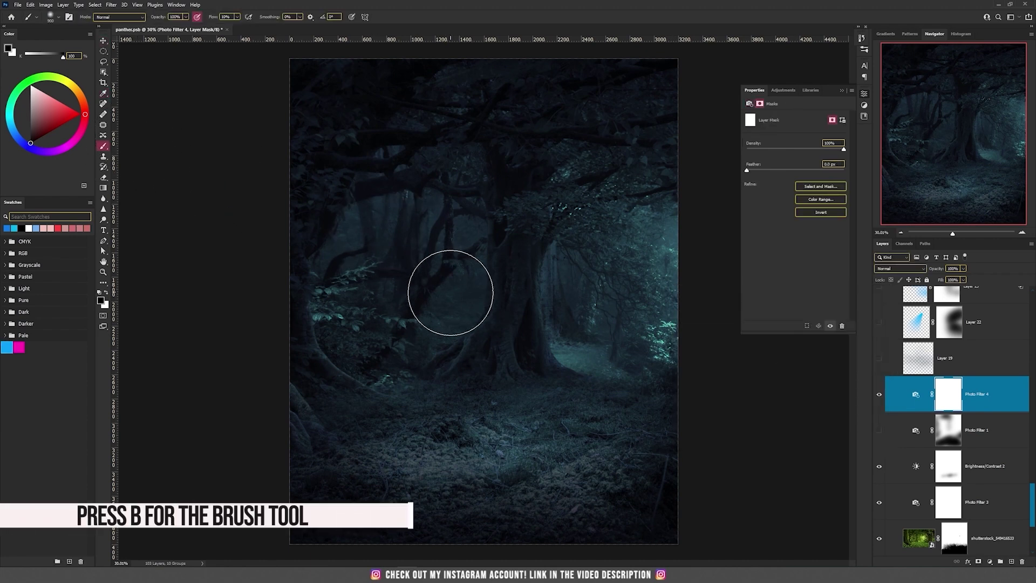
{"action": "key", "text": "bracketright"}
{"action": "key", "text": "bracketright"}
{"action": "key", "text": "bracketright"}
{"action": "mouse_move", "coordinate": [456, 446]}
{"action": "left_mouse_down"}
{"action": "mouse_move", "coordinate": [395, 439]}
{"action": "mouse_move", "coordinate": [505, 414]}
{"action": "mouse_move", "coordinate": [515, 442]}
{"action": "mouse_move", "coordinate": [445, 481]}
{"action": "mouse_move", "coordinate": [447, 516]}
{"action": "mouse_move", "coordinate": [568, 429]}
{"action": "mouse_move", "coordinate": [546, 441]}
{"action": "mouse_move", "coordinate": [593, 520]}
{"action": "mouse_move", "coordinate": [586, 550]}
{"action": "mouse_move", "coordinate": [397, 499]}
{"action": "mouse_move", "coordinate": [319, 380]}
{"action": "mouse_move", "coordinate": [351, 383]}
{"action": "mouse_move", "coordinate": [365, 296]}
{"action": "mouse_move", "coordinate": [356, 391]}
{"action": "mouse_move", "coordinate": [281, 499]}
{"action": "mouse_move", "coordinate": [399, 516]}
{"action": "mouse_move", "coordinate": [558, 488]}
{"action": "mouse_move", "coordinate": [530, 409]}
{"action": "mouse_move", "coordinate": [605, 410]}
{"action": "mouse_move", "coordinate": [679, 436]}
{"action": "mouse_move", "coordinate": [693, 494]}
{"action": "mouse_move", "coordinate": [660, 502]}
{"action": "mouse_move", "coordinate": [649, 473]}
{"action": "mouse_move", "coordinate": [661, 423]}
{"action": "left_mouse_up"}
{"action": "mouse_move", "coordinate": [491, 133]}
{"action": "left_mouse_down"}
{"action": "mouse_move", "coordinate": [485, 76]}
{"action": "mouse_move", "coordinate": [358, 77]}
{"action": "mouse_move", "coordinate": [317, 104]}
{"action": "mouse_move", "coordinate": [293, 189]}
{"action": "mouse_move", "coordinate": [294, 273]}
{"action": "mouse_move", "coordinate": [416, 93]}
{"action": "mouse_move", "coordinate": [545, 69]}
{"action": "mouse_move", "coordinate": [509, 92]}
{"action": "mouse_move", "coordinate": [567, 93]}
{"action": "mouse_move", "coordinate": [307, 319]}
{"action": "mouse_move", "coordinate": [343, 456]}
{"action": "left_mouse_up"}
{"action": "key", "text": "v"}
{"action": "key", "text": "Delete"}
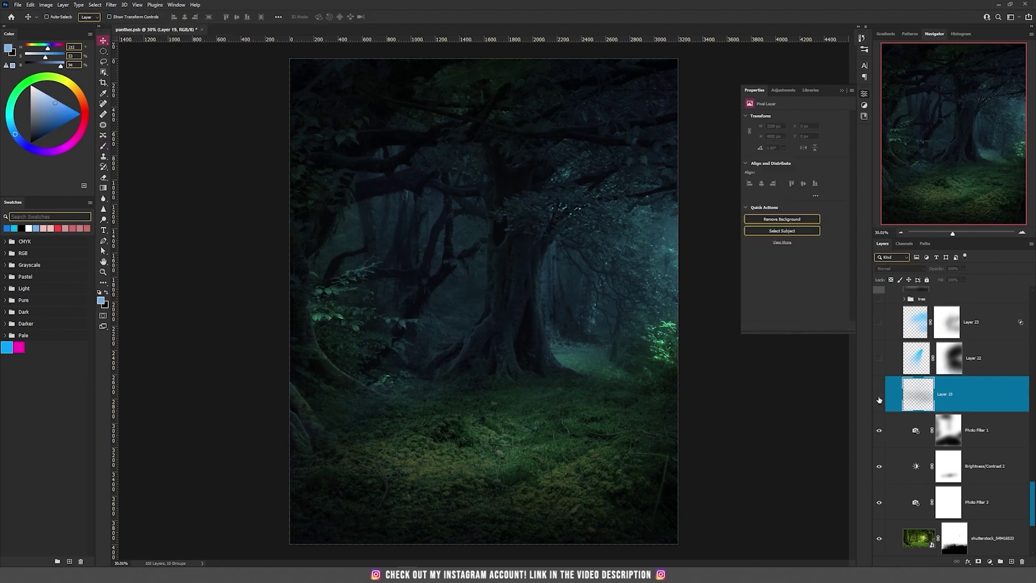
Preview and hide Layer 19's mist, and brush soft blue mist across the trees on a new layer above it
{"action": "left_click", "coordinate": [879, 395]}
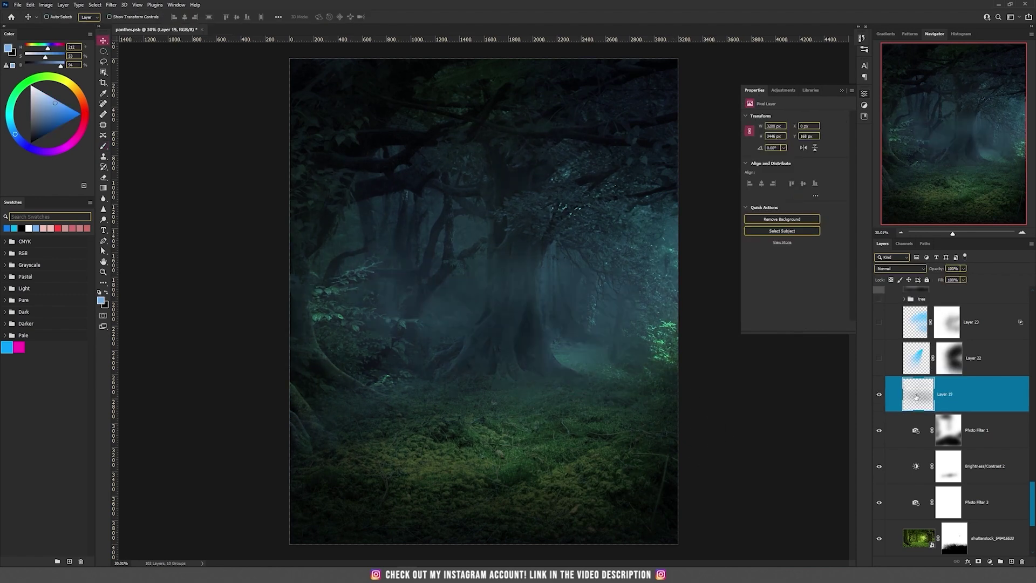
{"action": "left_click", "coordinate": [880, 395]}
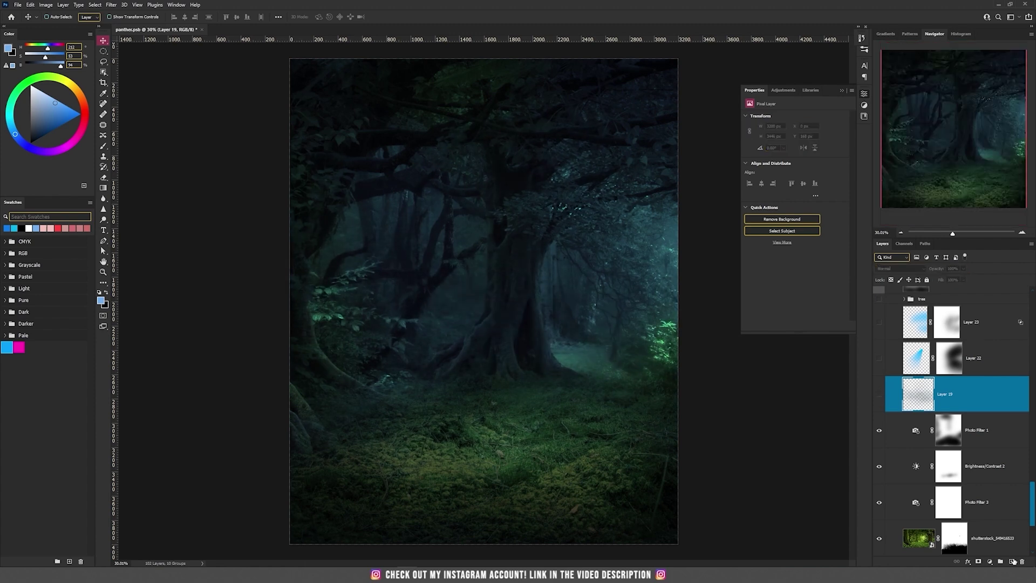
{"action": "left_click", "coordinate": [1011, 561]}
{"action": "key", "text": "b"}
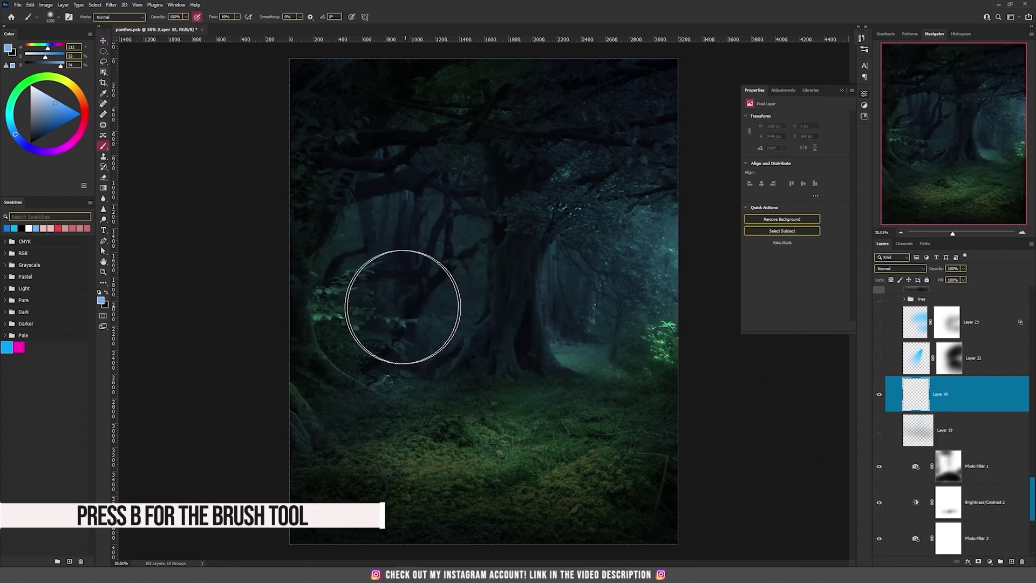
{"action": "mouse_move", "coordinate": [338, 308]}
{"action": "left_mouse_down"}
{"action": "mouse_move", "coordinate": [435, 318]}
{"action": "mouse_move", "coordinate": [603, 265]}
{"action": "mouse_move", "coordinate": [646, 334]}
{"action": "mouse_move", "coordinate": [536, 379]}
{"action": "mouse_move", "coordinate": [416, 382]}
{"action": "mouse_move", "coordinate": [653, 201]}
{"action": "left_mouse_up"}
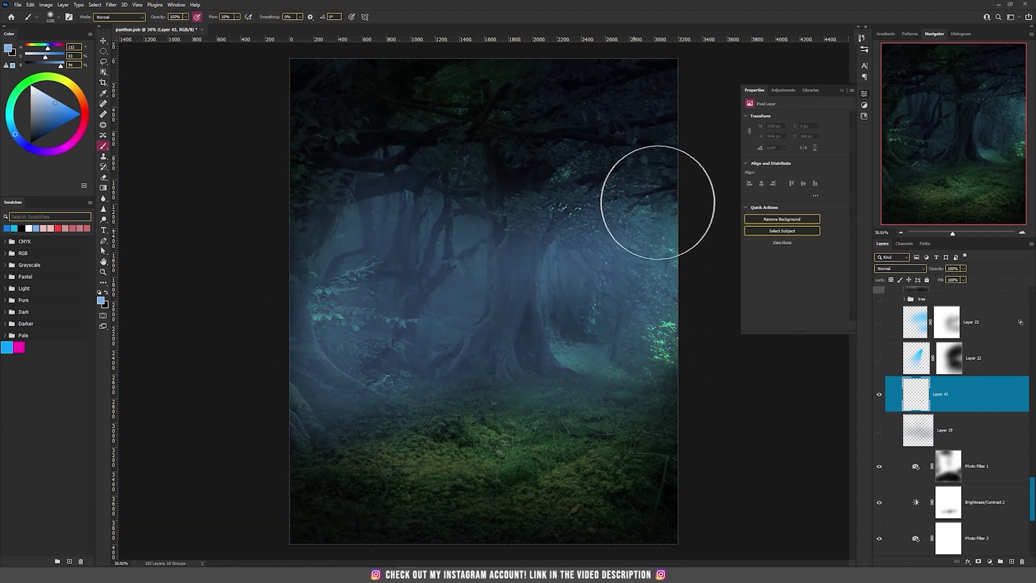
Erase some of the painted mist around the trees near the canvas edge with a much larger soft eraser
{"action": "key", "text": "e"}
{"action": "key", "text": "bracketright"}
{"action": "key", "text": "bracketright"}
{"action": "key", "text": "bracketright"}
{"action": "key", "text": "bracketright"}
{"action": "key", "text": "bracketright"}
{"action": "key", "text": "bracketright"}
{"action": "key", "text": "bracketright"}
{"action": "key", "text": "bracketright"}
{"action": "key", "text": "bracketright"}
{"action": "key", "text": "bracketright"}
{"action": "key", "text": "bracketright"}
{"action": "key", "text": "bracketright"}
{"action": "key", "text": "bracketright"}
{"action": "key", "text": "bracketright"}
{"action": "key", "text": "bracketright"}
{"action": "key", "text": "bracketright"}
{"action": "key", "text": "bracketright"}
{"action": "key", "text": "bracketright"}
{"action": "key", "text": "bracketright"}
{"action": "key", "text": "bracketright"}
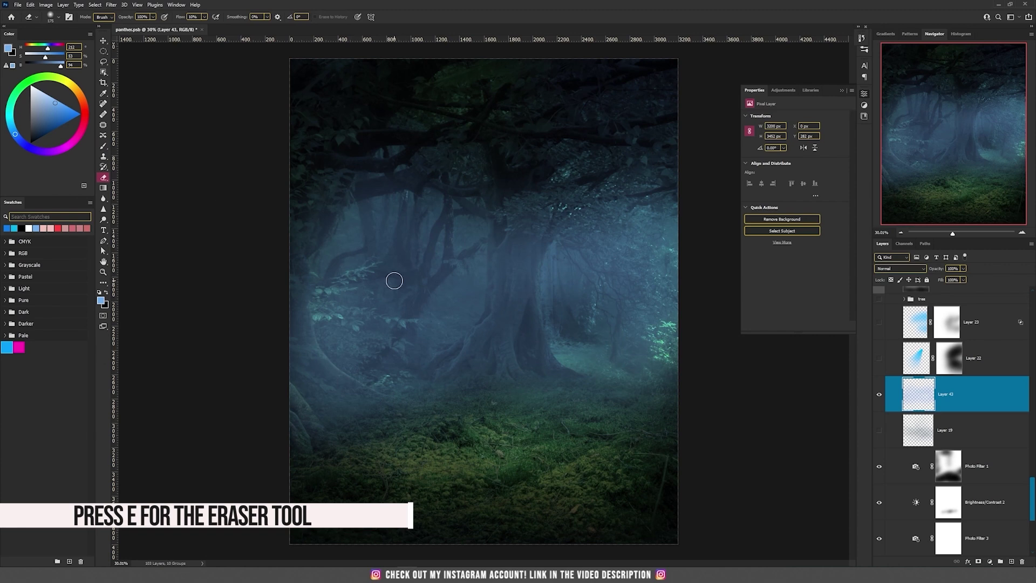
{"action": "key", "text": "bracketright"}
{"action": "key", "text": "bracketright"}
{"action": "key", "text": "bracketright"}
{"action": "key", "text": "bracketright"}
{"action": "key", "text": "bracketright"}
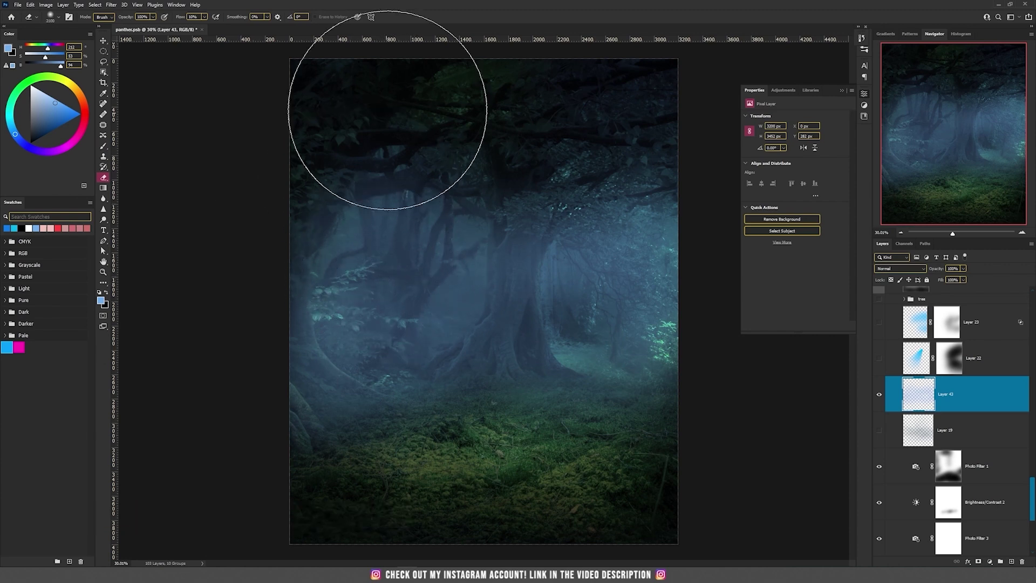
{"action": "mouse_move", "coordinate": [312, 231]}
{"action": "left_mouse_down"}
{"action": "mouse_move", "coordinate": [695, 216]}
{"action": "mouse_move", "coordinate": [541, 412]}
{"action": "mouse_move", "coordinate": [297, 404]}
{"action": "mouse_move", "coordinate": [248, 238]}
{"action": "mouse_move", "coordinate": [340, 208]}
{"action": "left_mouse_up"}
Remove the newly painted mist layer and show Layer 19 in its place
{"action": "key", "text": "v"}
{"action": "key", "text": "ctrl+e"}
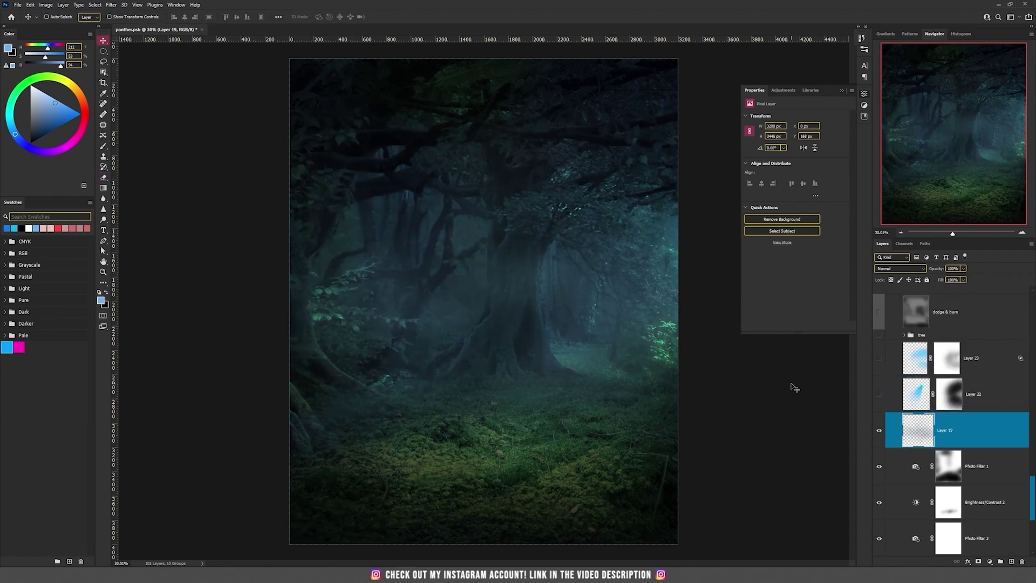
Preview the blue light glow on Layer 22 and Layer 23 at the forest opening
{"action": "left_click", "coordinate": [879, 394]}
{"action": "left_click", "coordinate": [916, 400]}
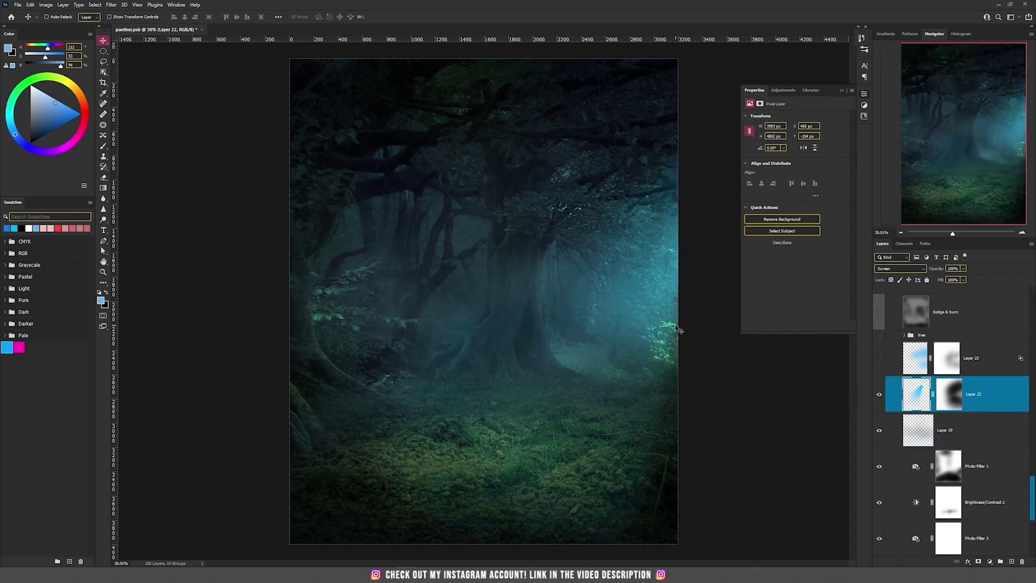
{"action": "left_click", "coordinate": [882, 360]}
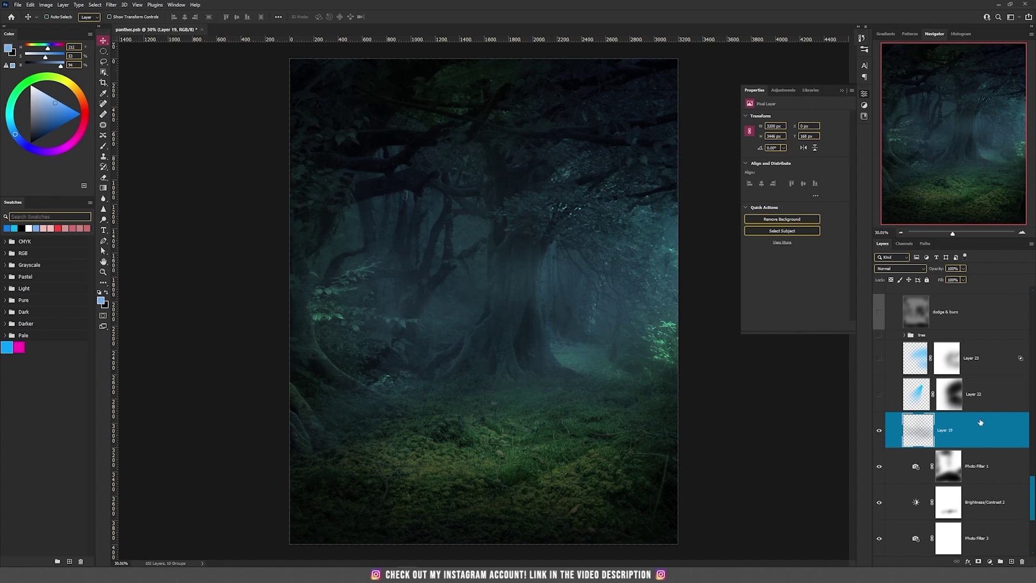
Add a new layer above Layer 19 and outline a wide light-beam shape from the canvas edge down to the ground with the Polygonal Lasso
{"action": "left_click", "coordinate": [1010, 561]}
{"action": "left_click_drag", "start_coordinate": [103, 61], "coordinate": [125, 76]}
{"action": "left_click", "coordinate": [681, 129]}
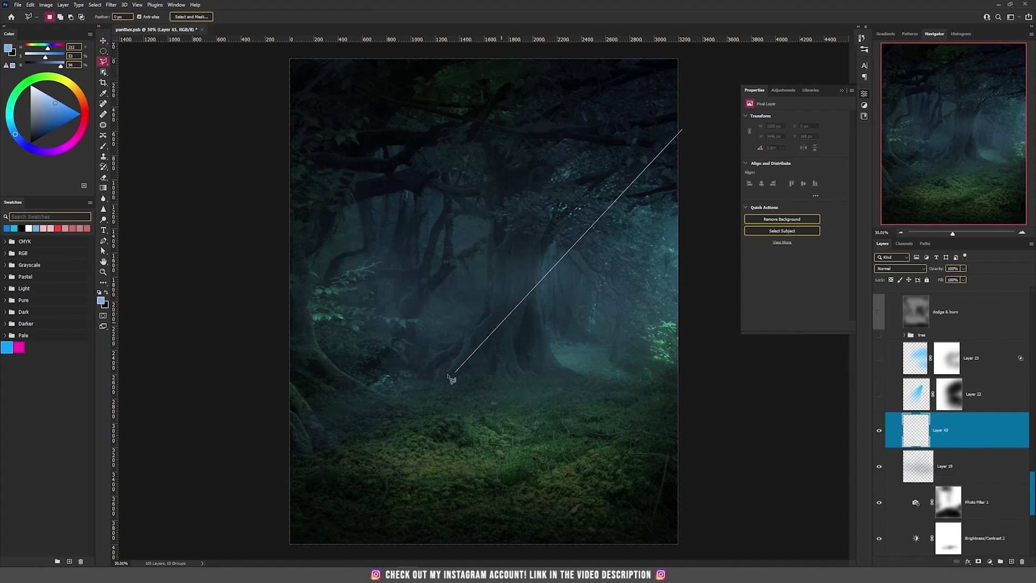
{"action": "left_click", "coordinate": [403, 370]}
{"action": "left_click", "coordinate": [624, 505]}
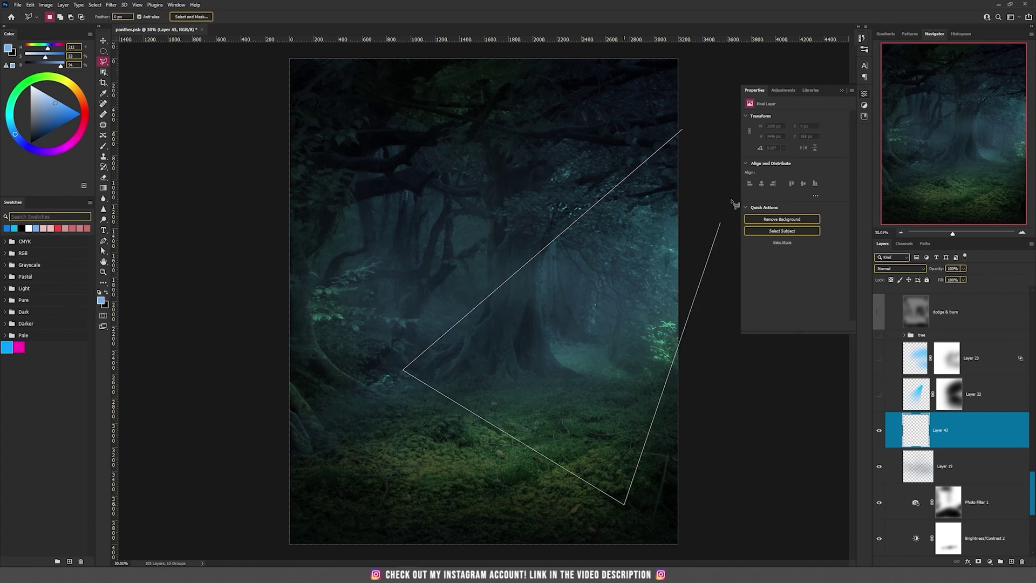
{"action": "left_click", "coordinate": [681, 130]}
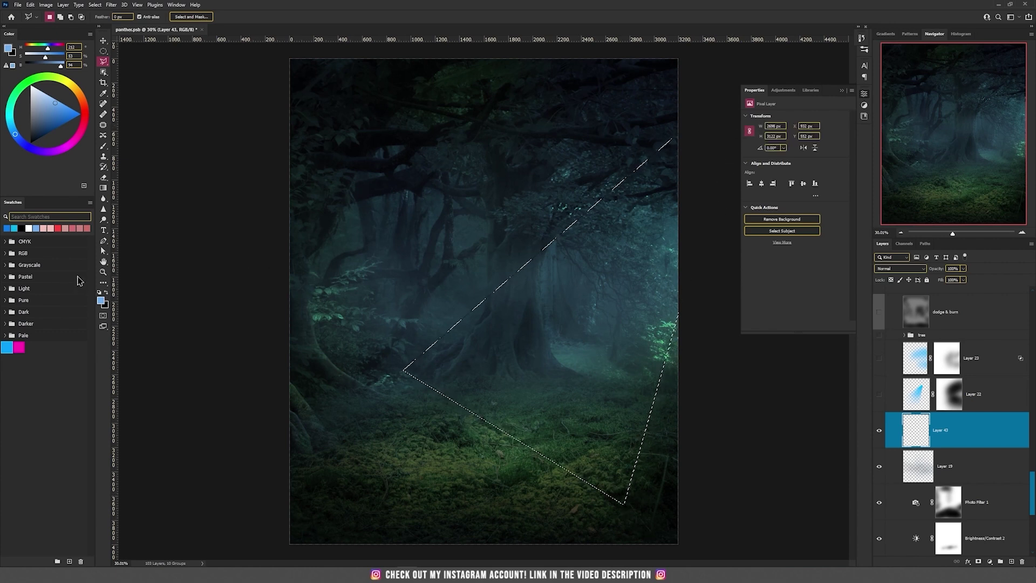
Fill the beam selection with the light blue foreground color, deselect it, and set the layer's blend mode to Screen
{"action": "key", "text": "g"}
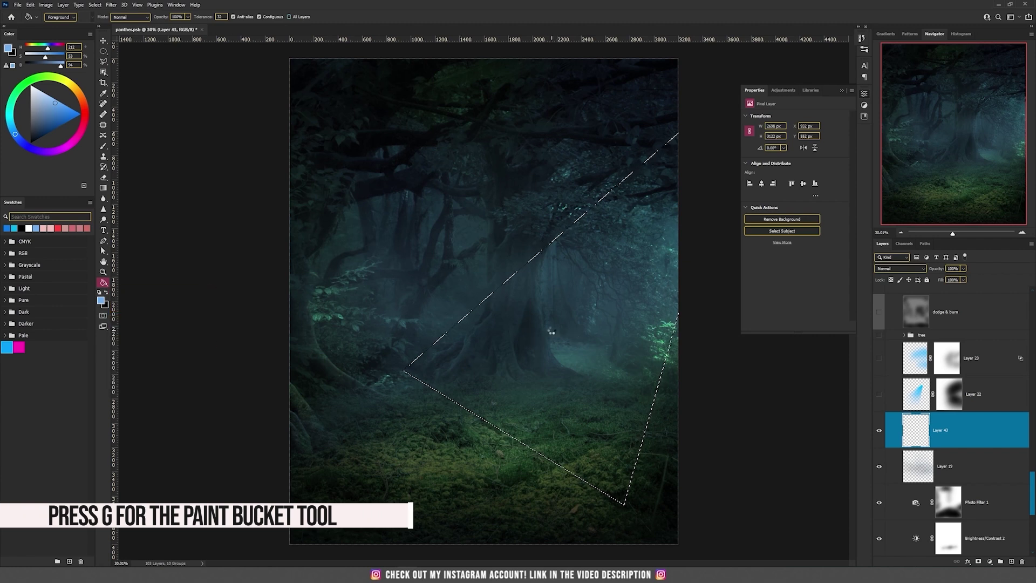
{"action": "left_click", "coordinate": [554, 336]}
{"action": "key", "text": "ctrl+d"}
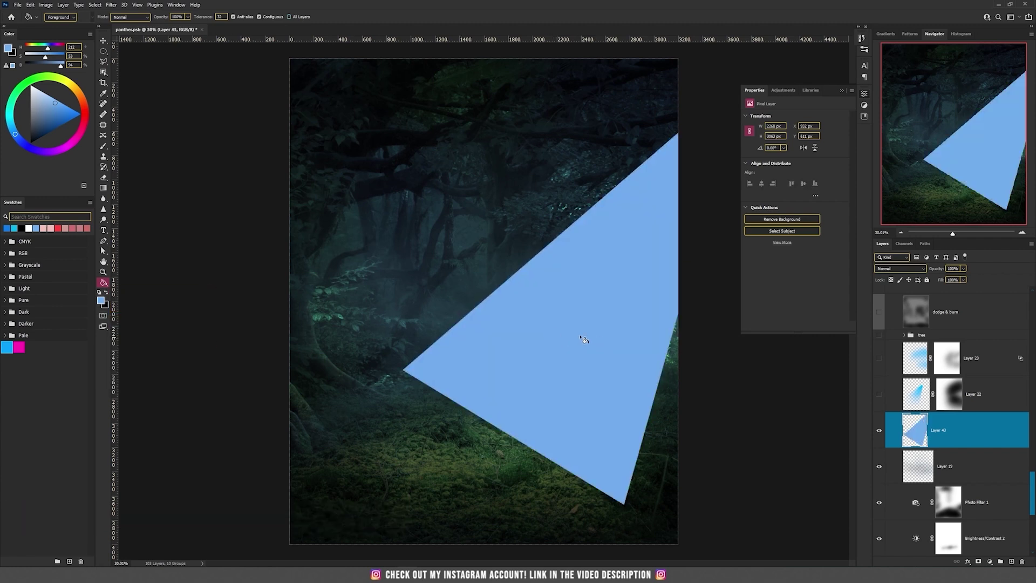
{"action": "left_click", "coordinate": [900, 268]}
{"action": "left_click", "coordinate": [893, 336]}
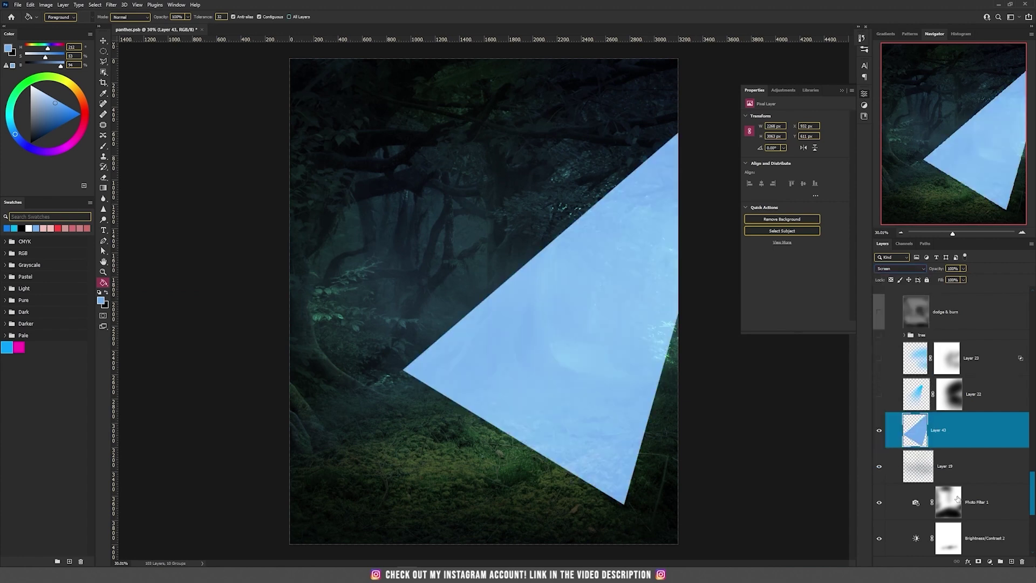
Add a layer mask to the beam and fade its edges with a large soft black brush, leaving light at the forest opening
{"action": "left_click", "coordinate": [986, 560]}
{"action": "key", "text": "b"}
{"action": "key", "text": "d"}
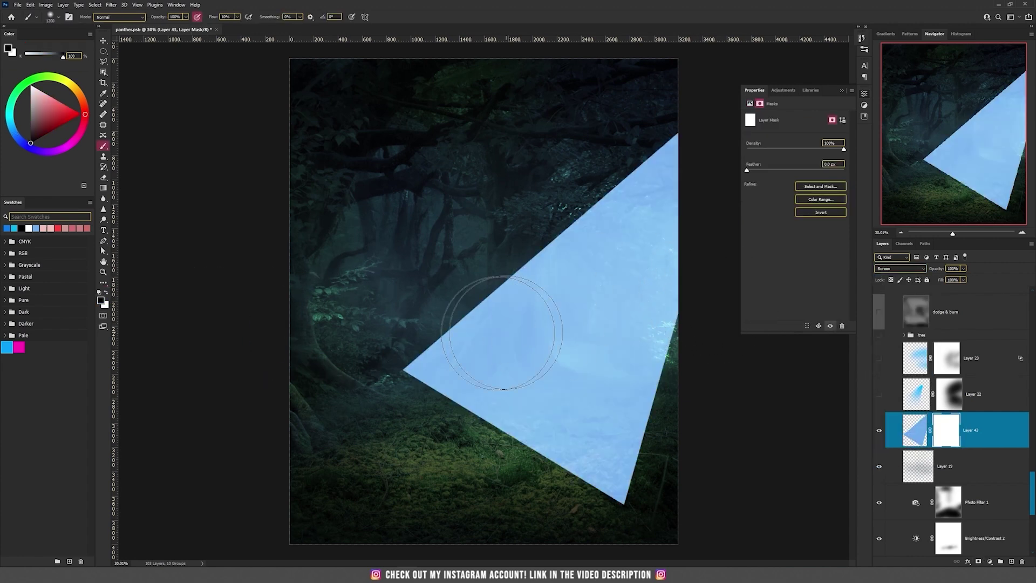
{"action": "mouse_move", "coordinate": [606, 308]}
{"action": "left_mouse_down"}
{"action": "mouse_move", "coordinate": [671, 370]}
{"action": "mouse_move", "coordinate": [615, 486]}
{"action": "mouse_move", "coordinate": [352, 382]}
{"action": "mouse_move", "coordinate": [365, 439]}
{"action": "mouse_move", "coordinate": [375, 273]}
{"action": "mouse_move", "coordinate": [537, 497]}
{"action": "left_mouse_up"}
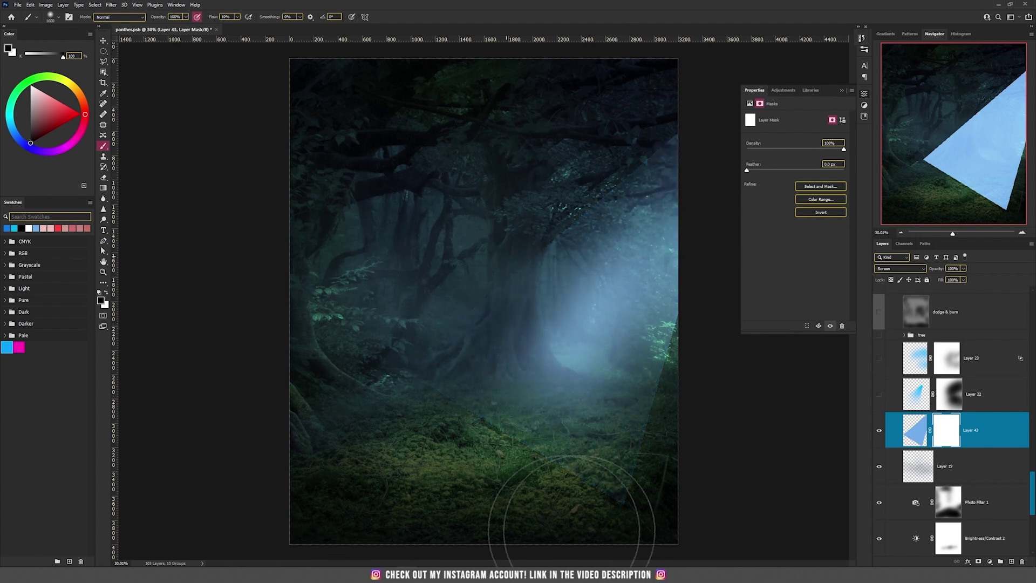
Add another layer above the light beam and brush blue light over the forest opening
{"action": "key", "text": "v"}
{"action": "left_click", "coordinate": [985, 364]}
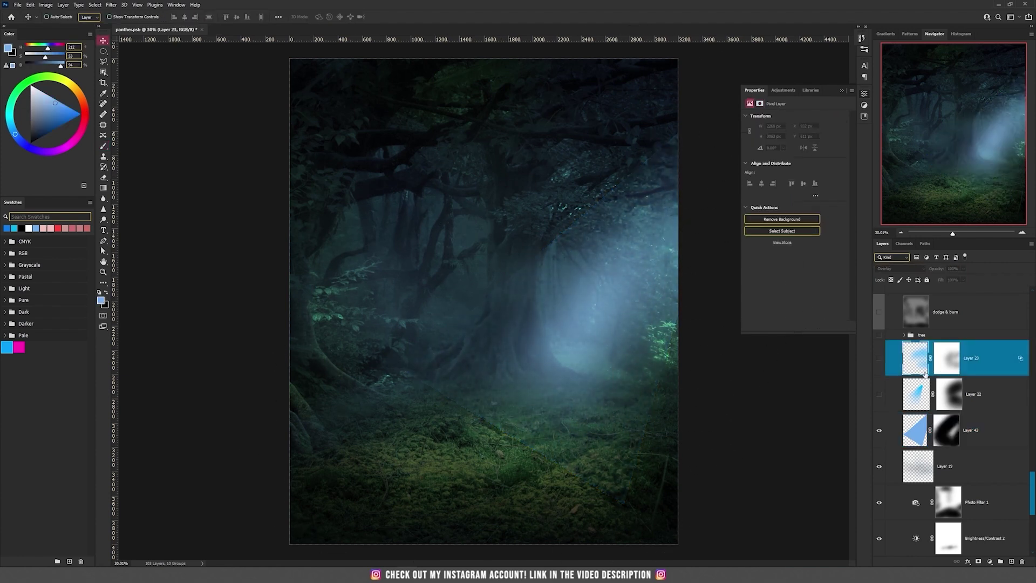
{"action": "left_click", "coordinate": [979, 434]}
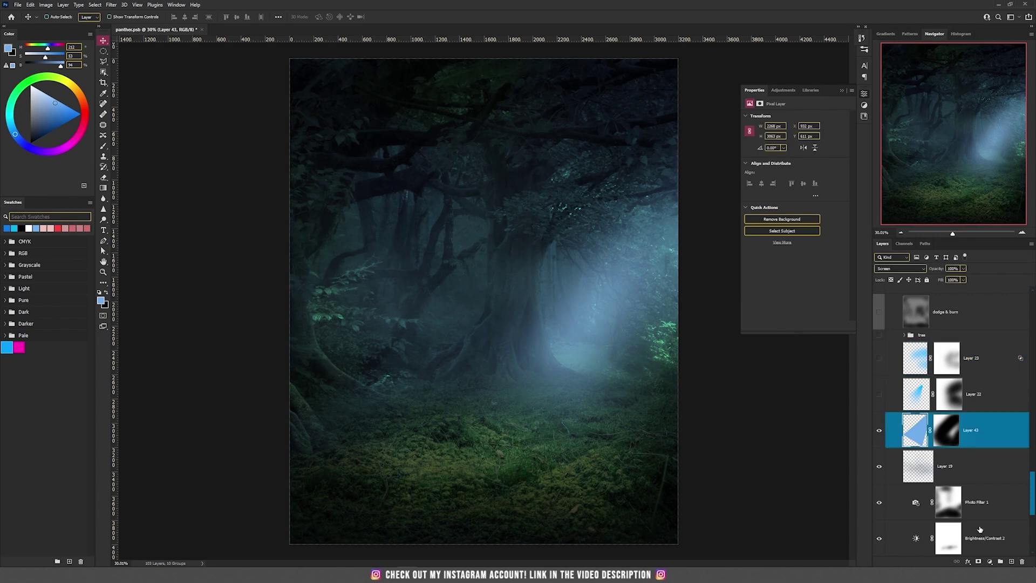
{"action": "left_click", "coordinate": [1010, 562]}
{"action": "left_click", "coordinate": [911, 269]}
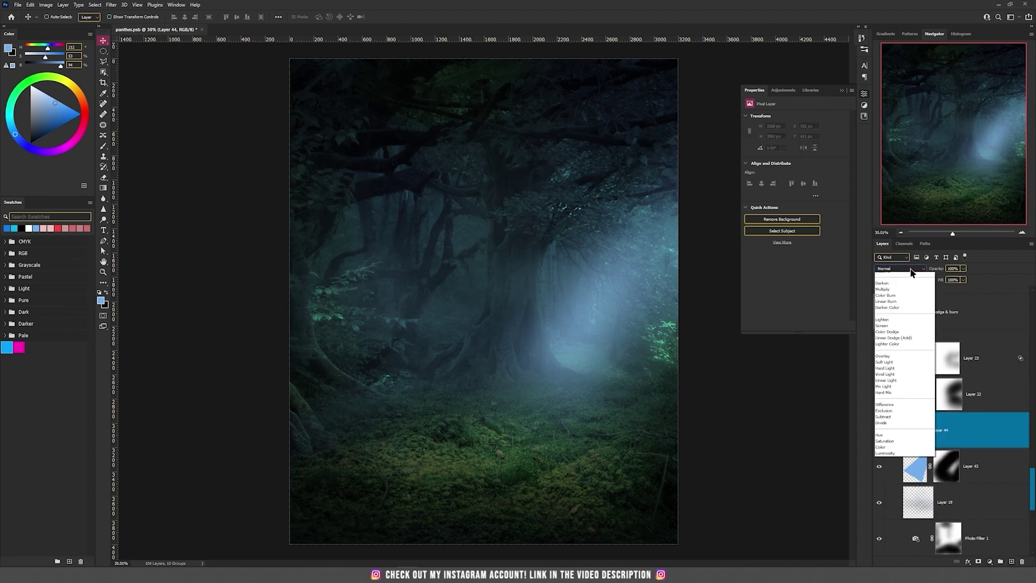
{"action": "key", "text": "b"}
{"action": "mouse_move", "coordinate": [623, 341]}
{"action": "left_mouse_down"}
{"action": "mouse_move", "coordinate": [603, 238]}
{"action": "mouse_move", "coordinate": [594, 248]}
{"action": "mouse_move", "coordinate": [626, 240]}
{"action": "mouse_move", "coordinate": [661, 335]}
{"action": "mouse_move", "coordinate": [562, 370]}
{"action": "mouse_move", "coordinate": [479, 330]}
{"action": "mouse_move", "coordinate": [636, 375]}
{"action": "mouse_move", "coordinate": [651, 307]}
{"action": "left_mouse_up"}
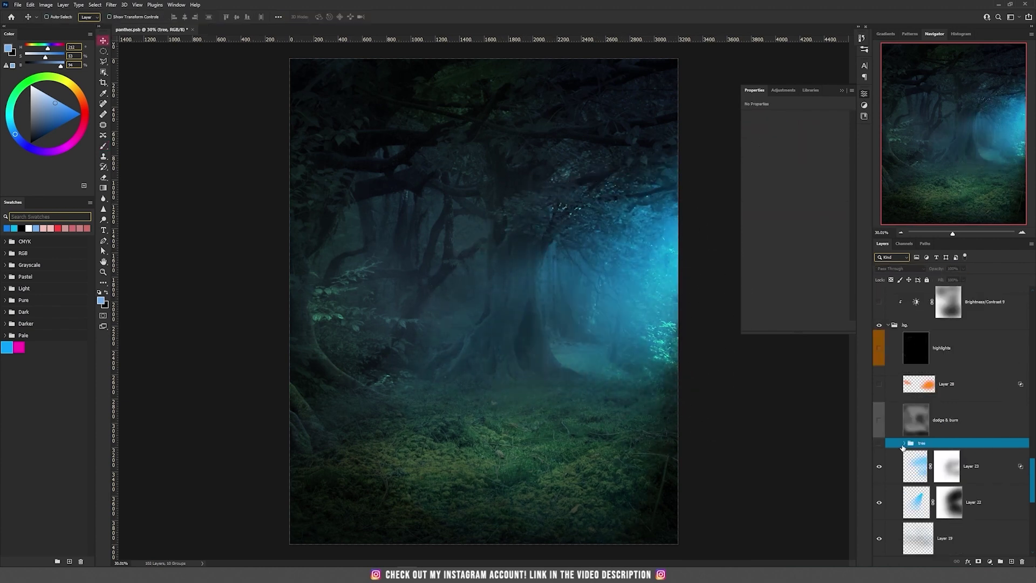
Expand the tree group and look through its layers
{"action": "left_click", "coordinate": [904, 443]}
{"action": "scroll", "coordinate": [936, 444], "scroll_direction": "down", "scroll_amount": 5}
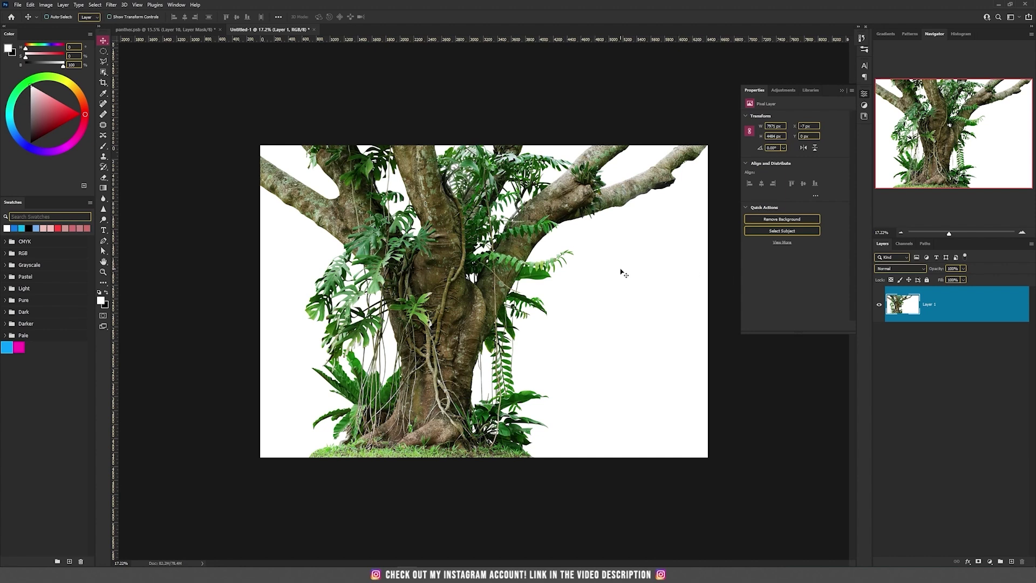
Select the tree photo's white background using Color Range with fuzziness 27, and hide it with a layer mask
{"action": "left_click", "coordinate": [95, 4]}
{"action": "left_click", "coordinate": [108, 83]}
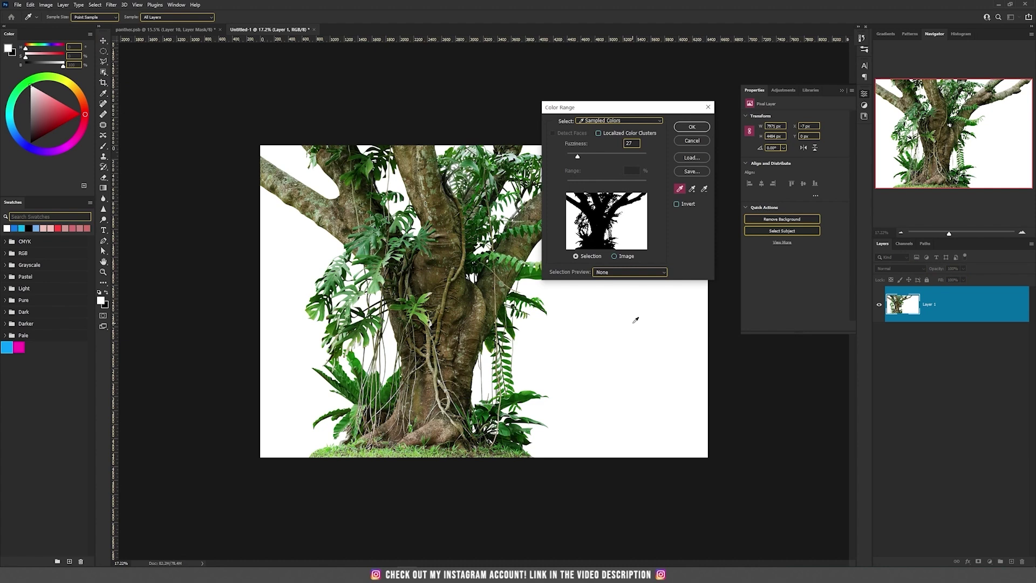
{"action": "left_click", "coordinate": [692, 126]}
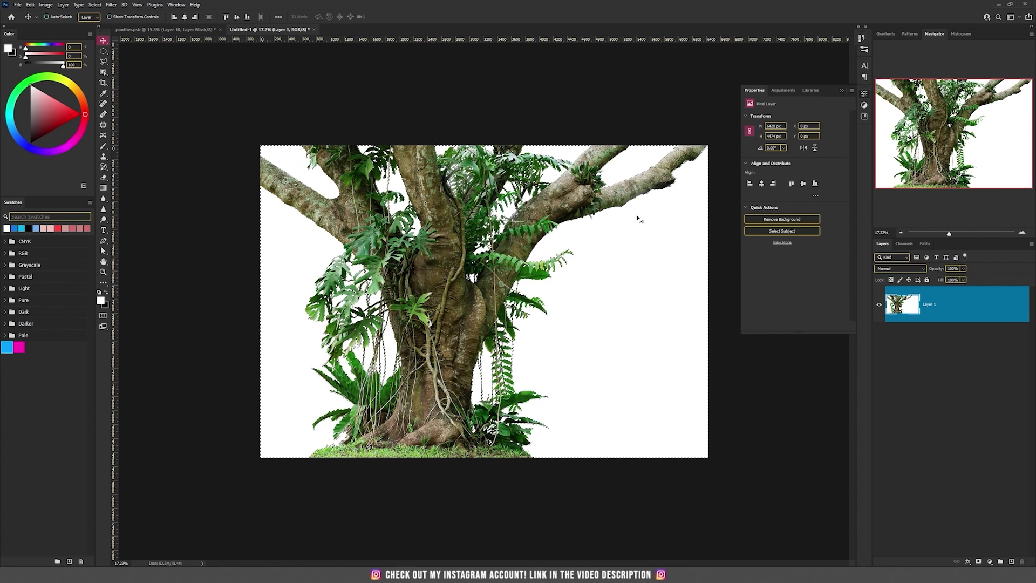
{"action": "left_click", "coordinate": [978, 562]}
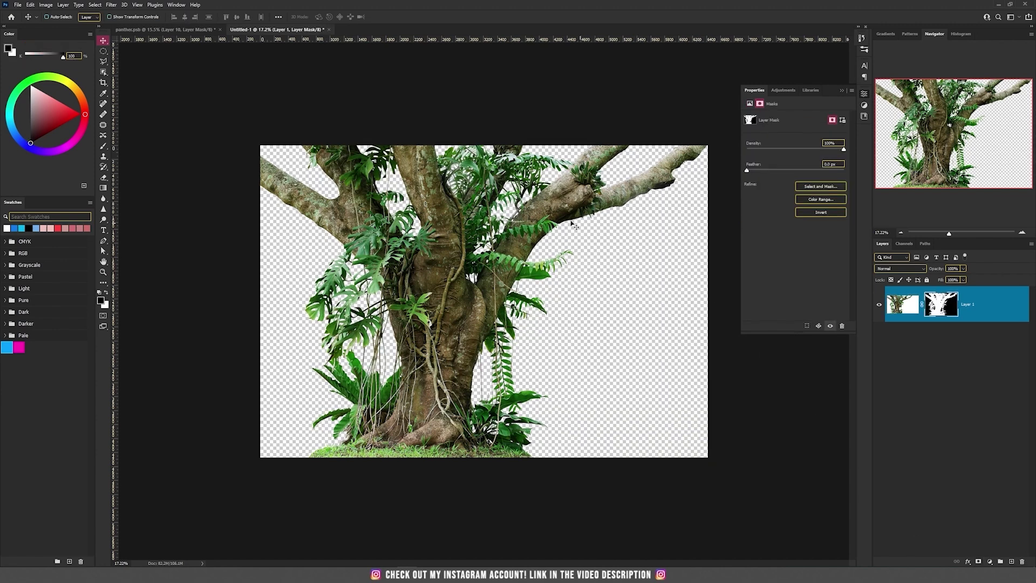
Add a new layer beneath the masked tree and fill it with black
{"action": "left_click_drag", "start_coordinate": [428, 215], "coordinate": [512, 226]}
{"action": "left_click", "coordinate": [1012, 562], "text": "ctrl"}
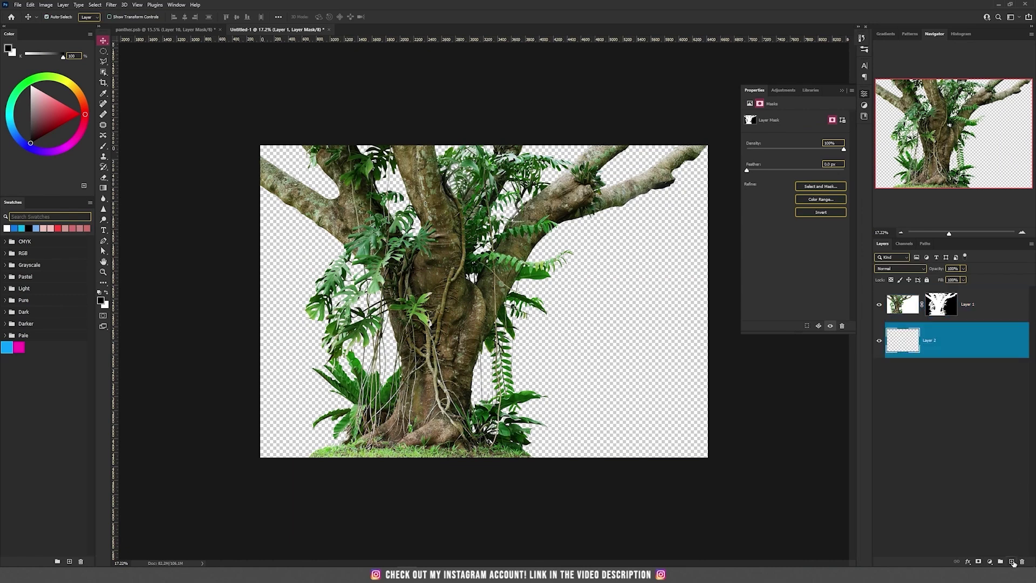
{"action": "key", "text": "x"}
{"action": "key", "text": "g"}
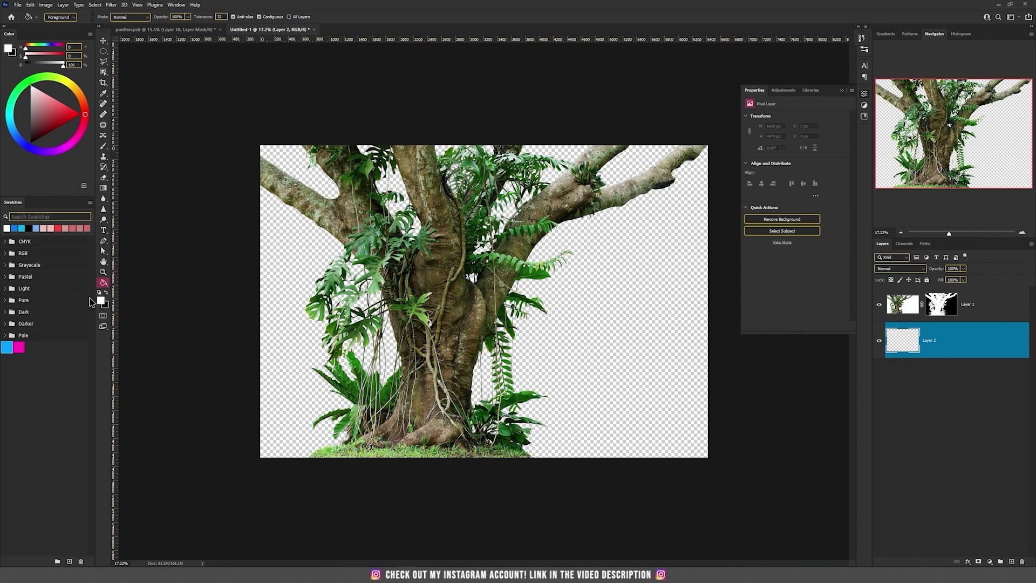
{"action": "left_click", "coordinate": [106, 292]}
{"action": "left_click", "coordinate": [307, 272]}
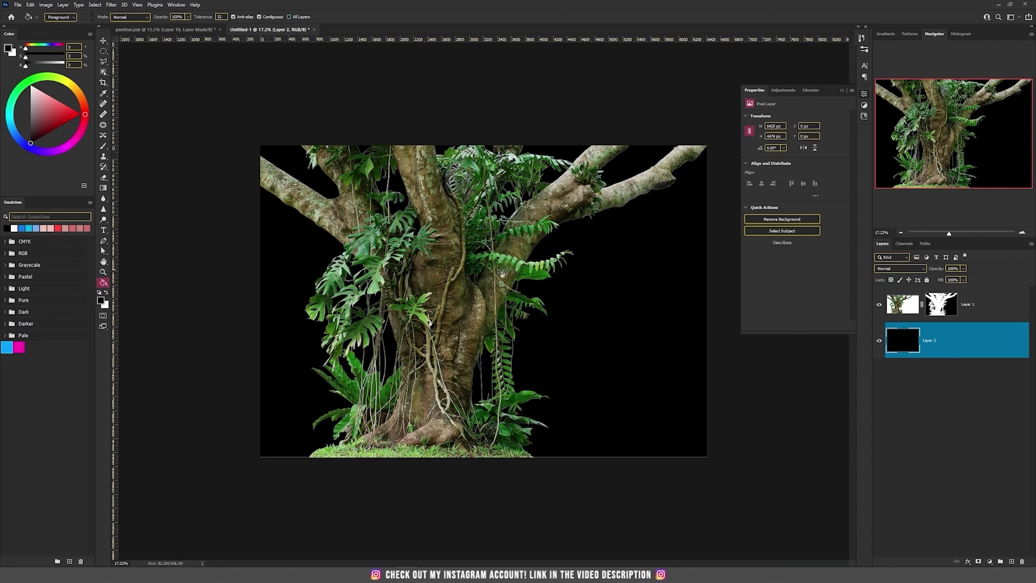
Examine the tree cutout's branch and leaf edges against the black backing
{"action": "scroll", "coordinate": [506, 368], "scroll_direction": "up", "scroll_amount": 3}
{"action": "scroll", "coordinate": [505, 367], "scroll_direction": "up", "scroll_amount": 3}
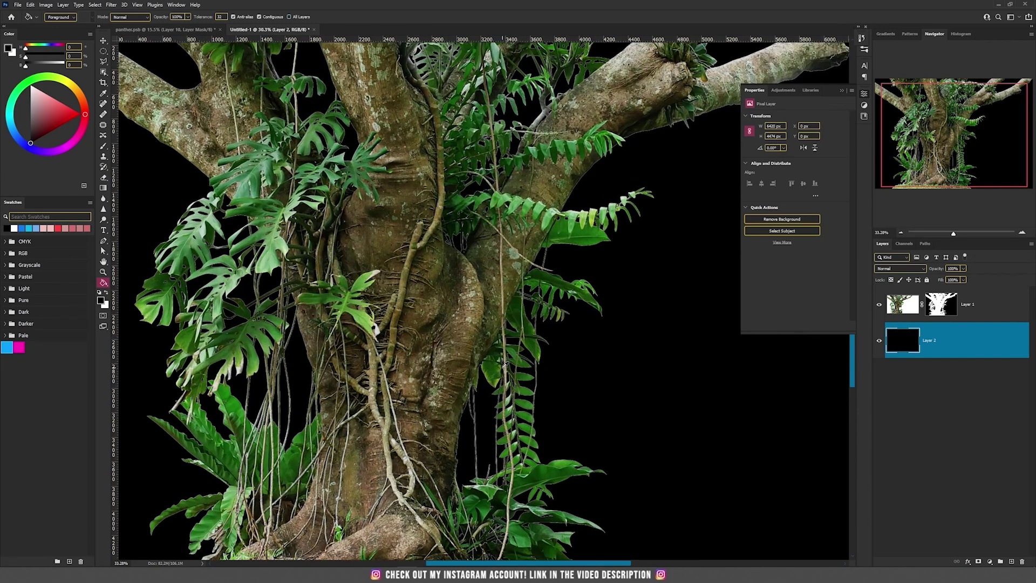
{"action": "left_click_drag", "start_coordinate": [491, 190], "coordinate": [354, 458]}
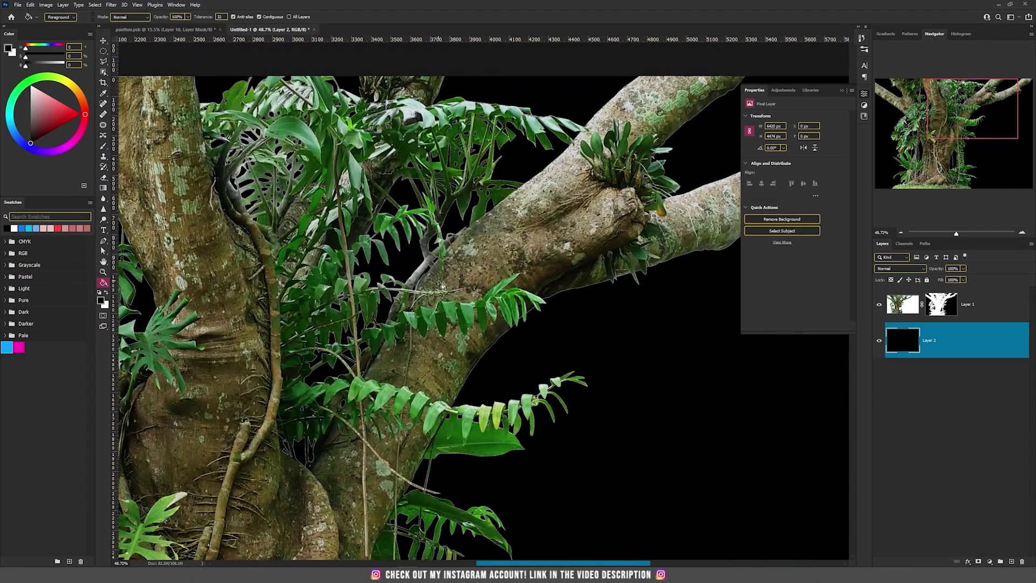
{"action": "scroll", "coordinate": [442, 285], "scroll_direction": "down", "scroll_amount": 3}
{"action": "key", "text": "v"}
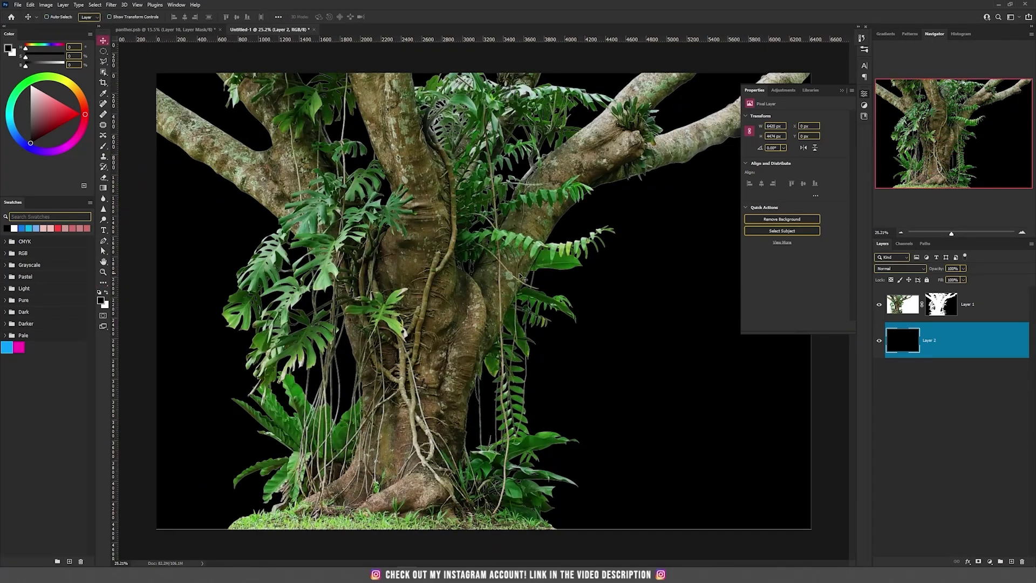
Contract the tree's layer mask using the Minimum filter with Squareness preserved, and check the cleaned leaf edges
{"action": "left_click", "coordinate": [942, 304]}
{"action": "scroll", "coordinate": [586, 204], "scroll_direction": "up", "scroll_amount": 9}
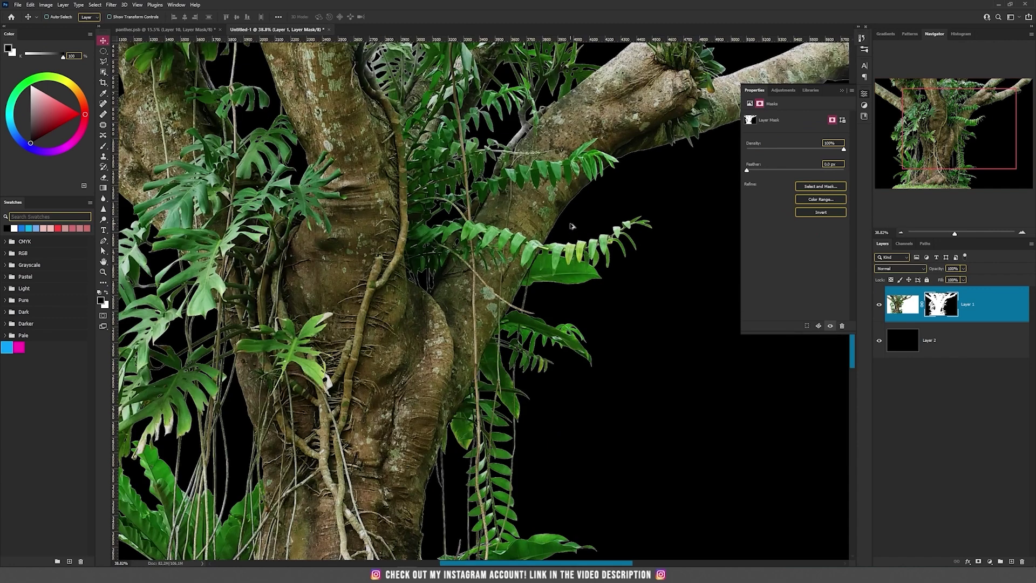
{"action": "scroll", "coordinate": [588, 205], "scroll_direction": "down", "scroll_amount": 2}
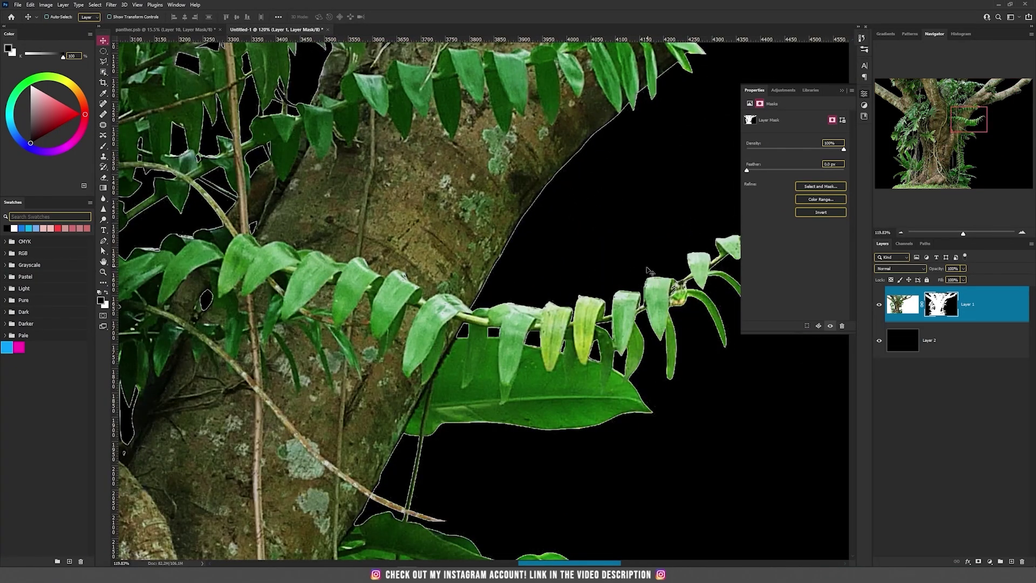
{"action": "scroll", "coordinate": [381, 197], "scroll_direction": "up", "scroll_amount": 2}
{"action": "scroll", "coordinate": [321, 280], "scroll_direction": "down", "scroll_amount": 3}
{"action": "scroll", "coordinate": [321, 280], "scroll_direction": "down", "scroll_amount": 1}
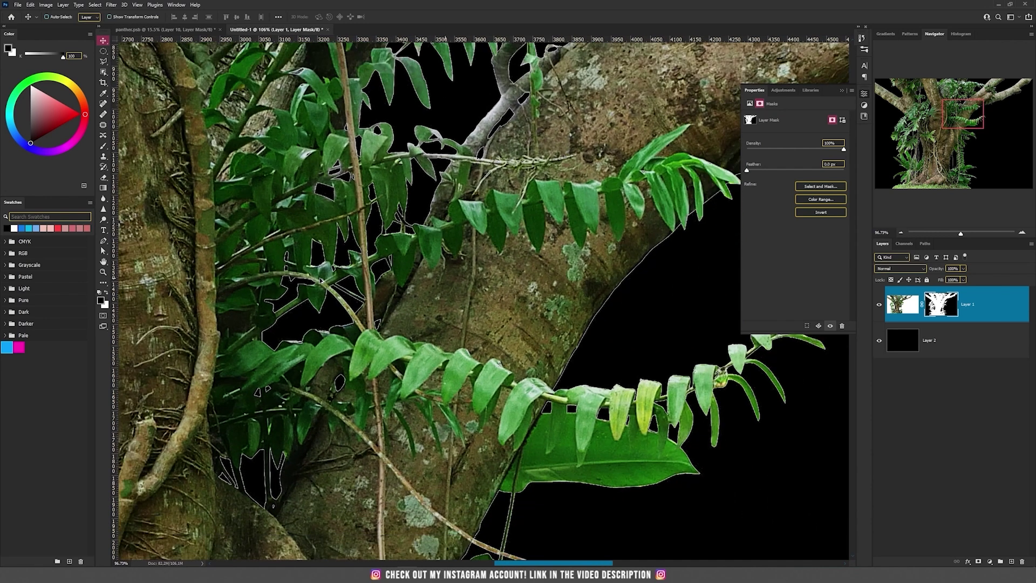
{"action": "left_click", "coordinate": [111, 5]}
{"action": "mouse_move", "coordinate": [172, 180]}
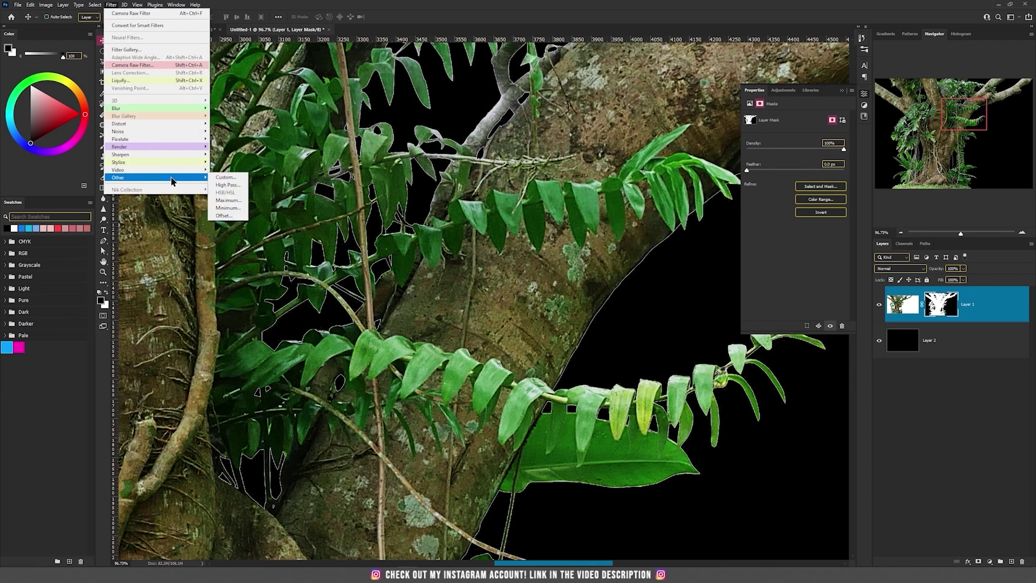
{"action": "left_click", "coordinate": [243, 208]}
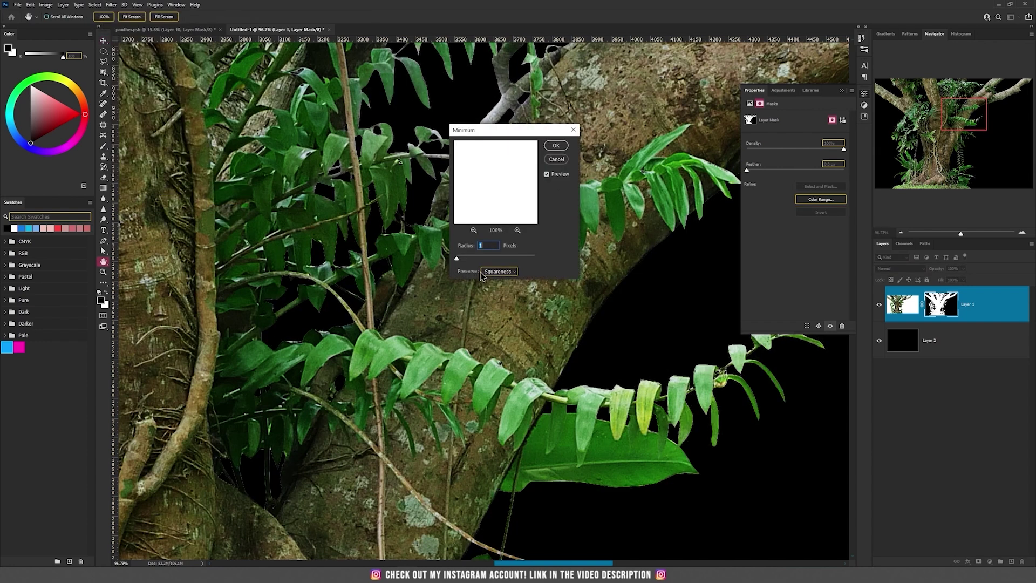
{"action": "left_click", "coordinate": [556, 146]}
{"action": "scroll", "coordinate": [515, 280], "scroll_direction": "down", "scroll_amount": 1}
{"action": "scroll", "coordinate": [515, 281], "scroll_direction": "down", "scroll_amount": 15}
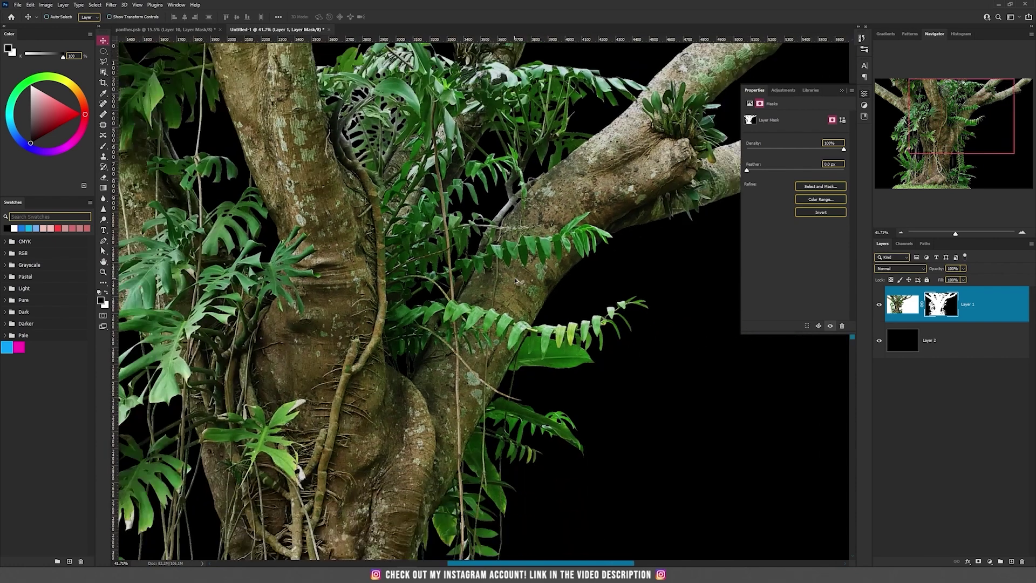
{"action": "scroll", "coordinate": [516, 281], "scroll_direction": "up", "scroll_amount": 5}
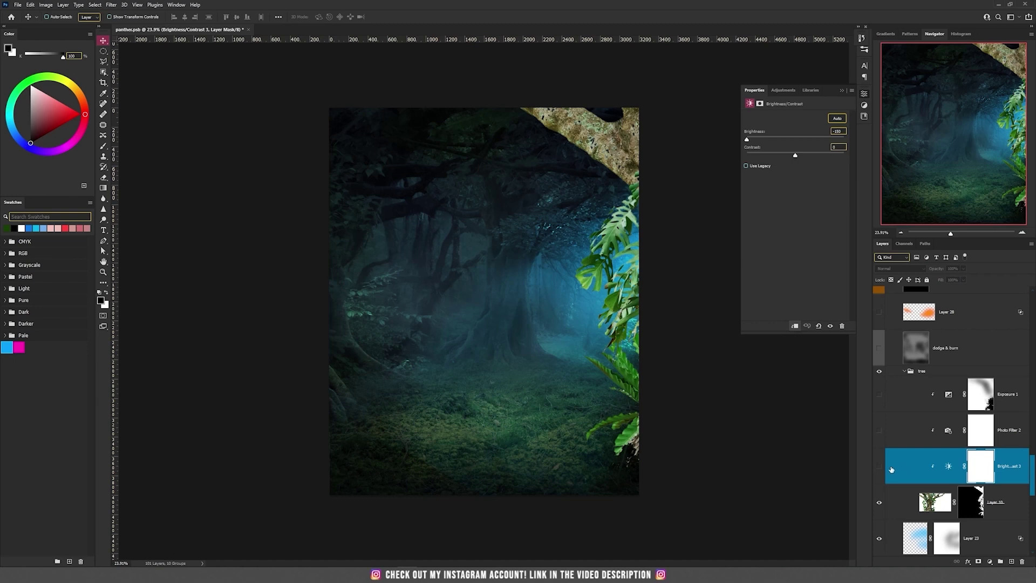
Show the tree's Brightness/Contrast 3, Photo Filter 2 and Exposure 1 adjustments and review their settings
{"action": "left_click", "coordinate": [880, 466]}
{"action": "left_click", "coordinate": [947, 466]}
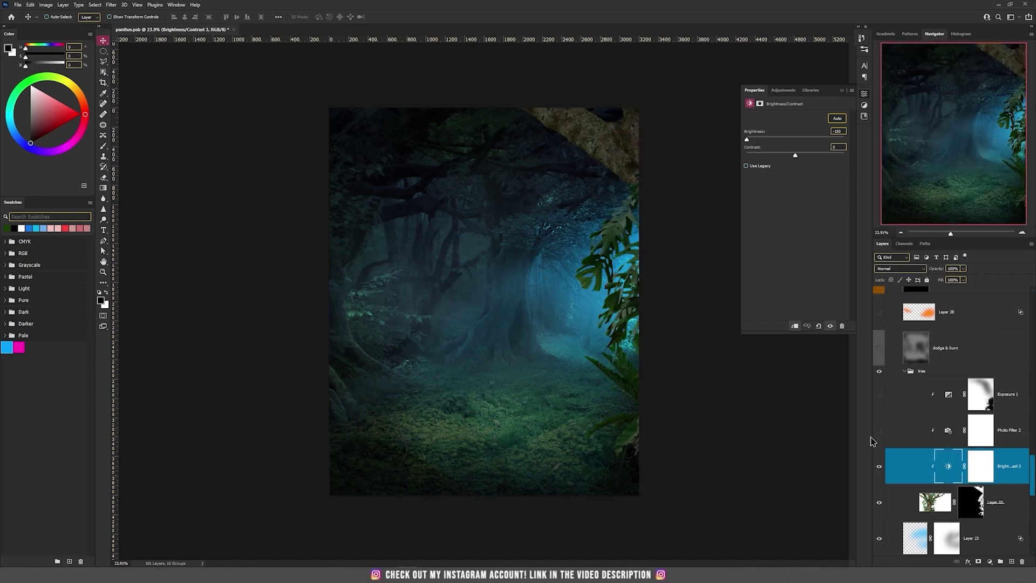
{"action": "left_click", "coordinate": [887, 432]}
{"action": "left_click", "coordinate": [878, 430]}
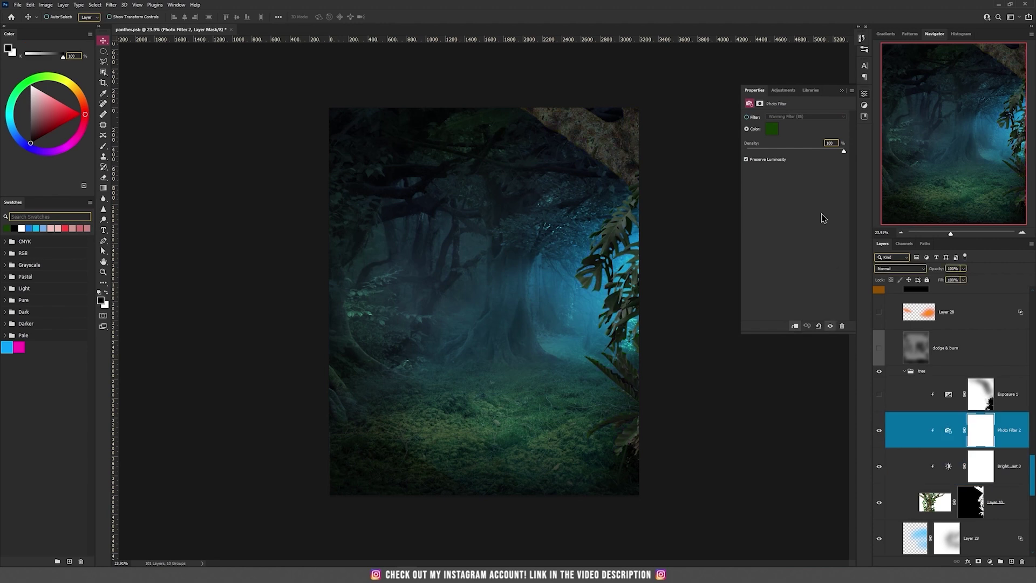
{"action": "left_click", "coordinate": [767, 133]}
{"action": "left_click", "coordinate": [863, 307]}
{"action": "left_click", "coordinate": [880, 395]}
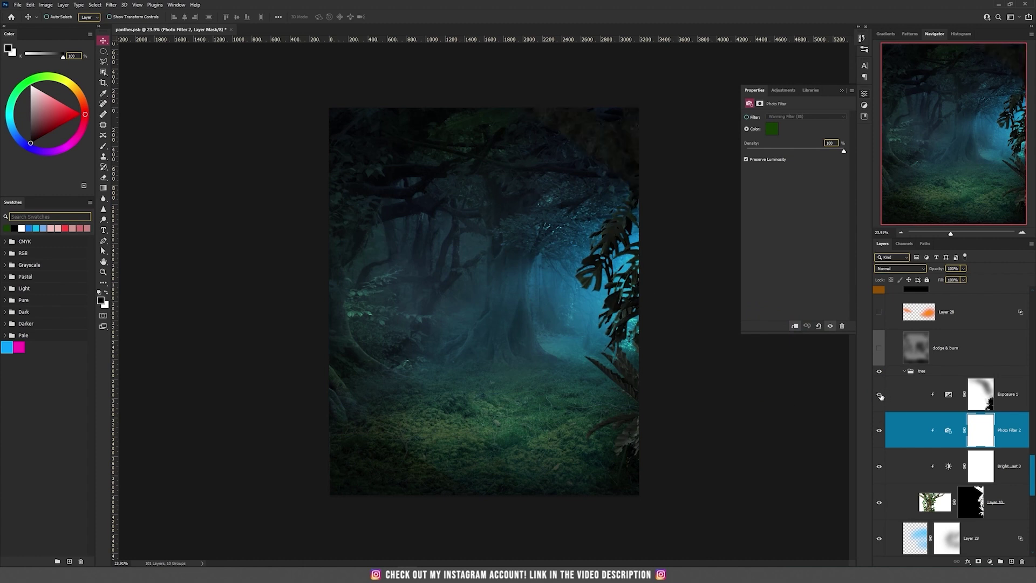
{"action": "left_click", "coordinate": [948, 394]}
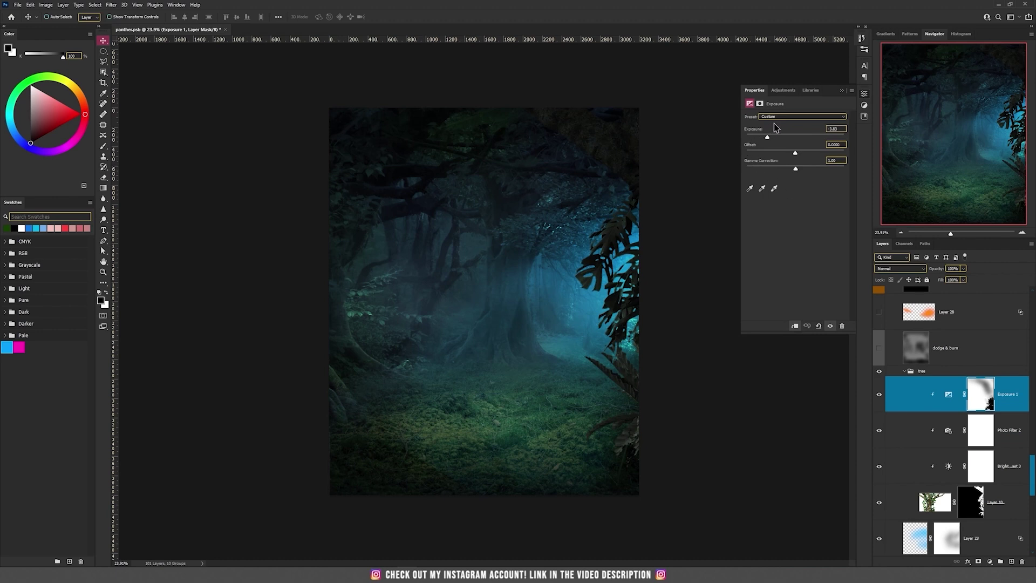
Collapse the tree group and show the dodge & burn layer above it
{"action": "left_click", "coordinate": [925, 364]}
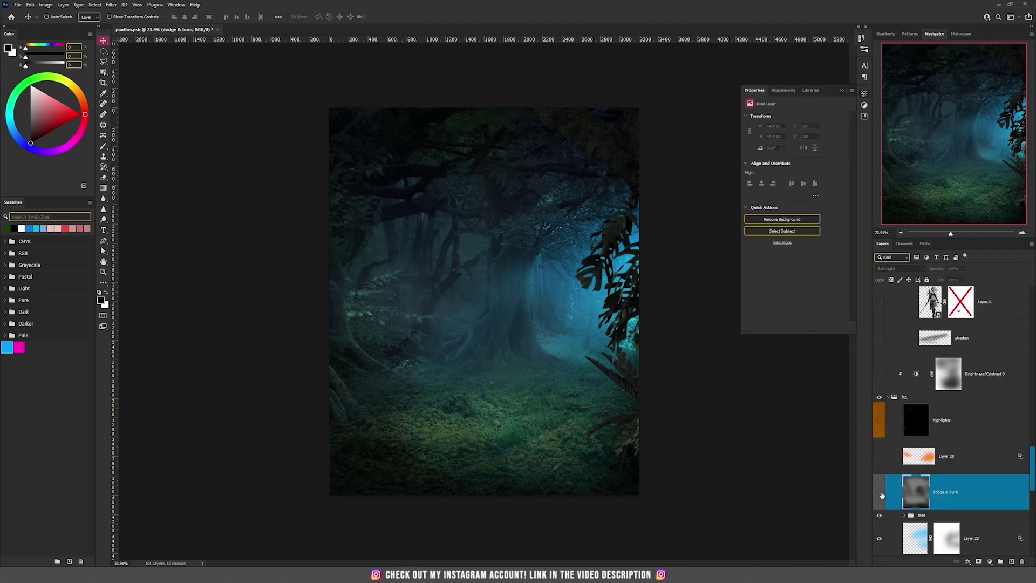
{"action": "left_click", "coordinate": [880, 493]}
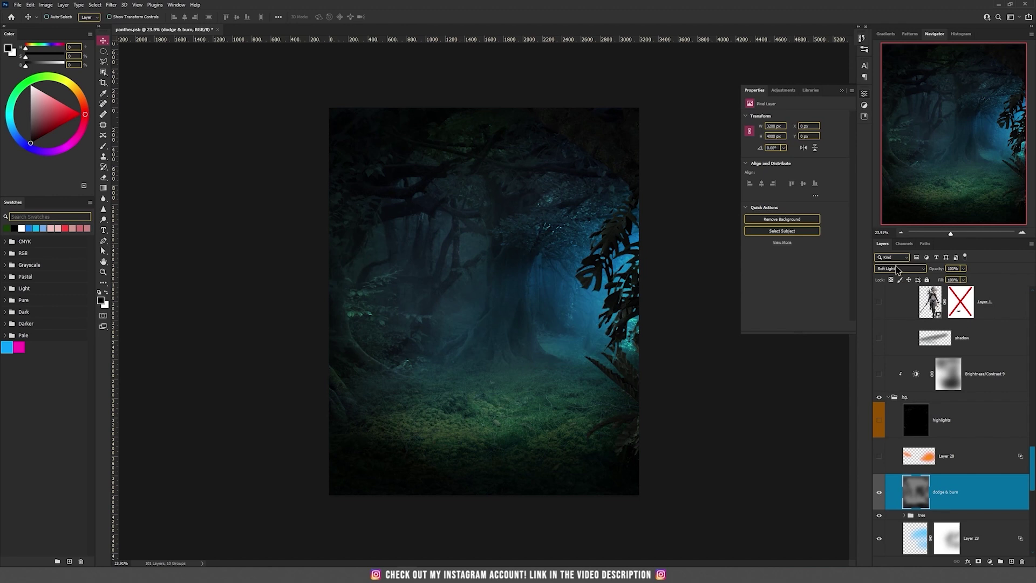
Hide the dodge & burn layer and create a new Soft Light layer filled with 50% gray
{"action": "key", "text": "ctrl+comma"}
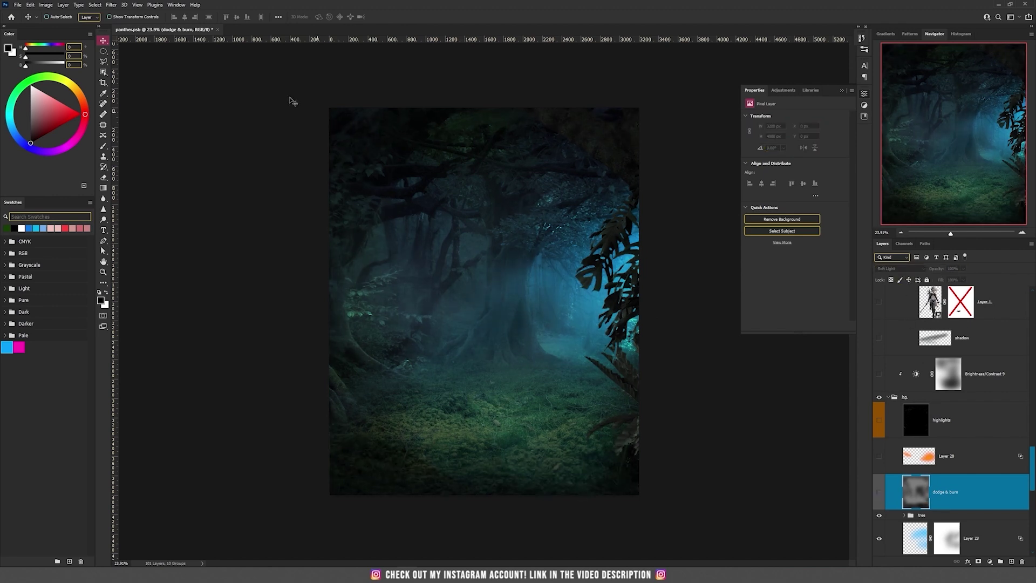
{"action": "left_click", "coordinate": [63, 4]}
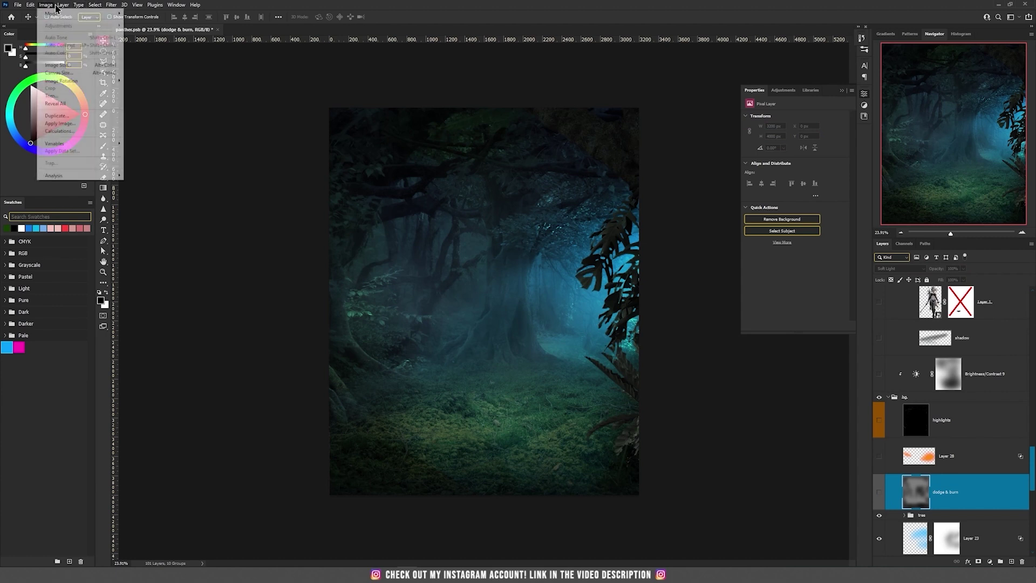
{"action": "mouse_move", "coordinate": [108, 12]}
{"action": "left_click", "coordinate": [159, 13]}
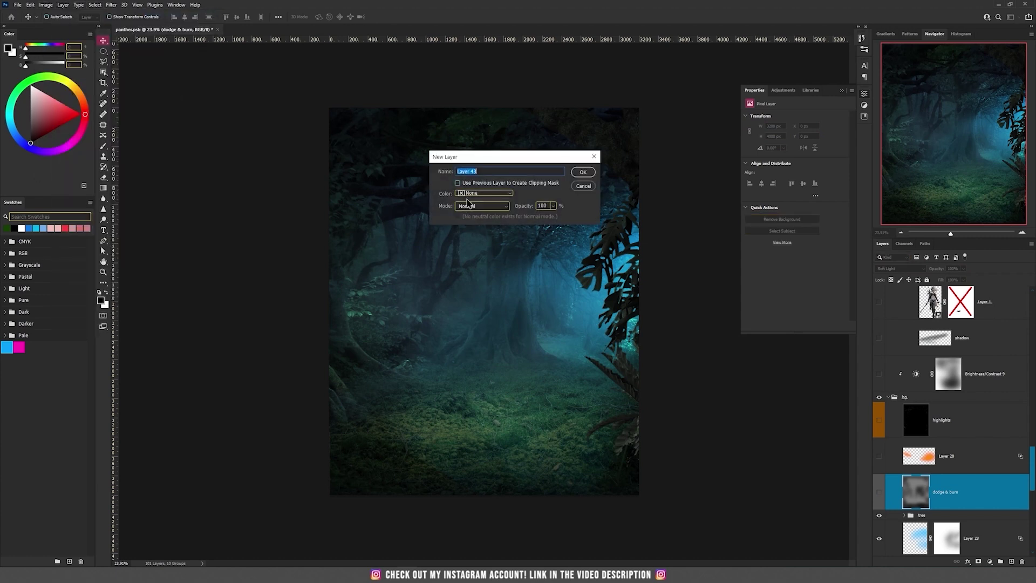
{"action": "left_click", "coordinate": [468, 208]}
{"action": "left_click", "coordinate": [484, 316]}
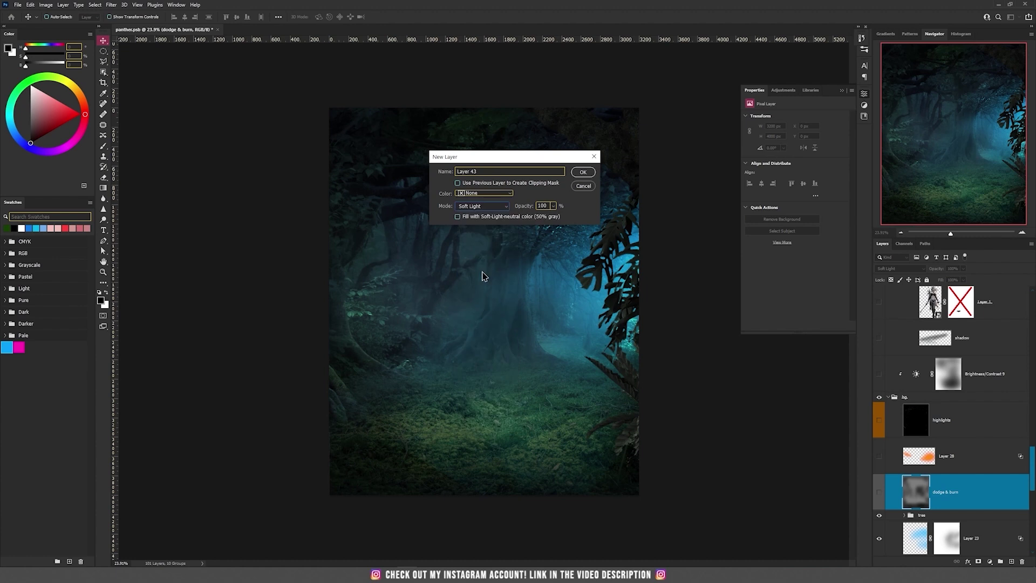
{"action": "left_click", "coordinate": [482, 218]}
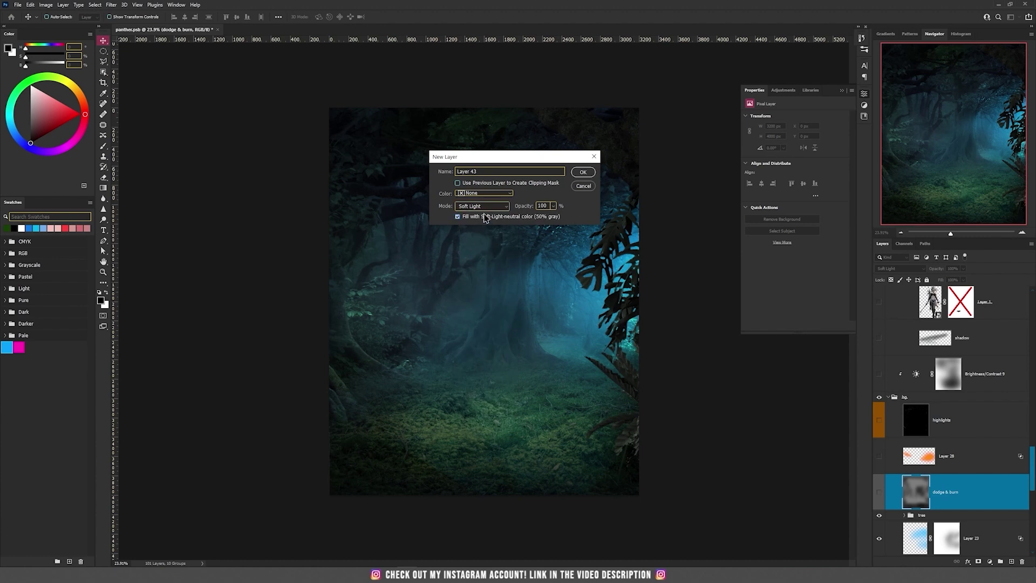
{"action": "left_click", "coordinate": [583, 172]}
Darken the forest's outer areas on the gray layer with a soft brush at 10% flow, and delete that demo layer
{"action": "key", "text": "b"}
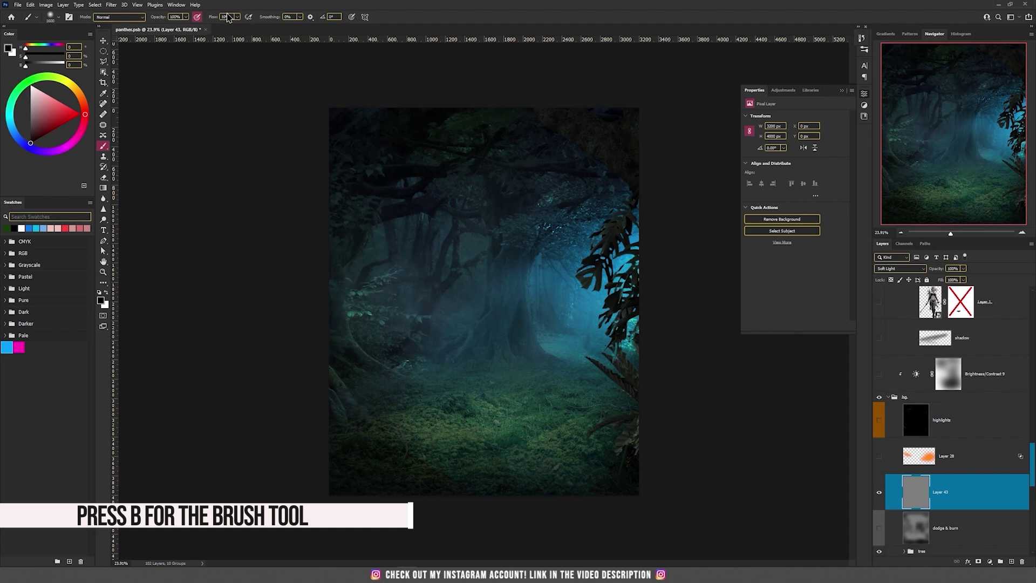
{"action": "mouse_move", "coordinate": [375, 398]}
{"action": "left_mouse_down"}
{"action": "mouse_move", "coordinate": [380, 458]}
{"action": "mouse_move", "coordinate": [555, 463]}
{"action": "mouse_move", "coordinate": [277, 428]}
{"action": "left_mouse_up"}
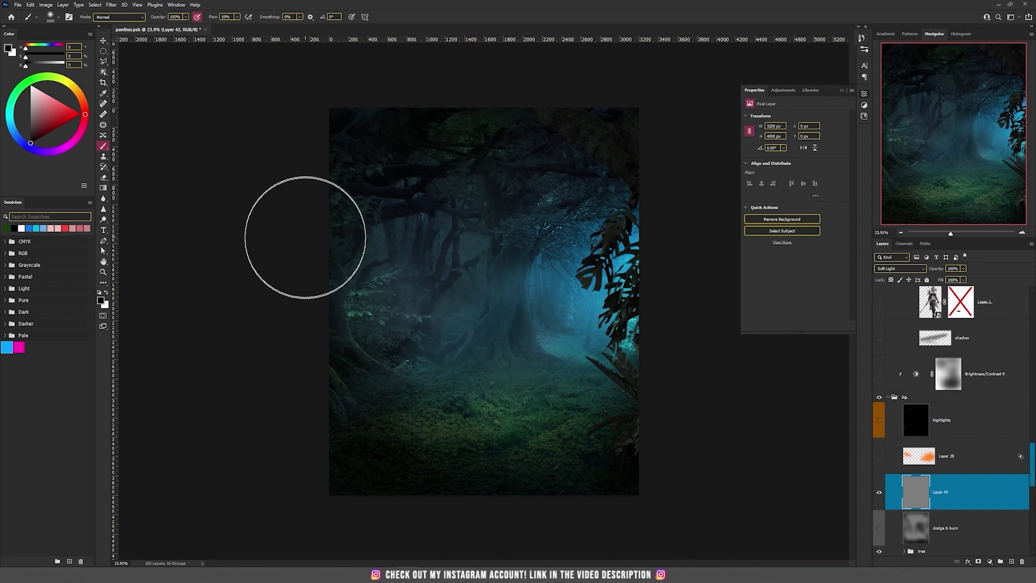
{"action": "mouse_move", "coordinate": [388, 136]}
{"action": "left_mouse_down"}
{"action": "mouse_move", "coordinate": [561, 132]}
{"action": "mouse_move", "coordinate": [648, 203]}
{"action": "mouse_move", "coordinate": [636, 393]}
{"action": "mouse_move", "coordinate": [408, 450]}
{"action": "mouse_move", "coordinate": [342, 358]}
{"action": "mouse_move", "coordinate": [335, 161]}
{"action": "mouse_move", "coordinate": [509, 347]}
{"action": "mouse_move", "coordinate": [509, 270]}
{"action": "left_mouse_up"}
{"action": "key", "text": "v"}
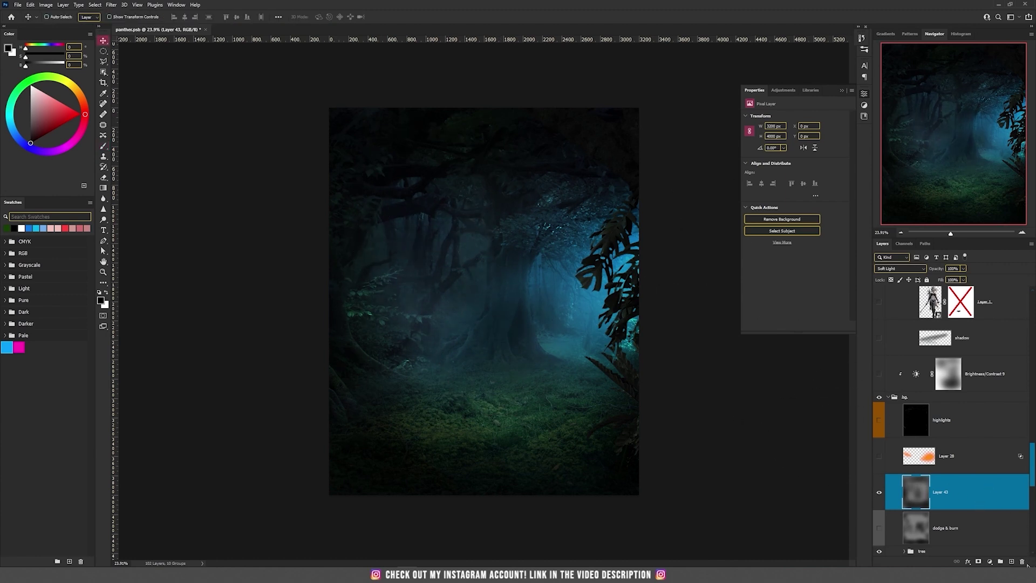
{"action": "left_click", "coordinate": [1022, 561]}
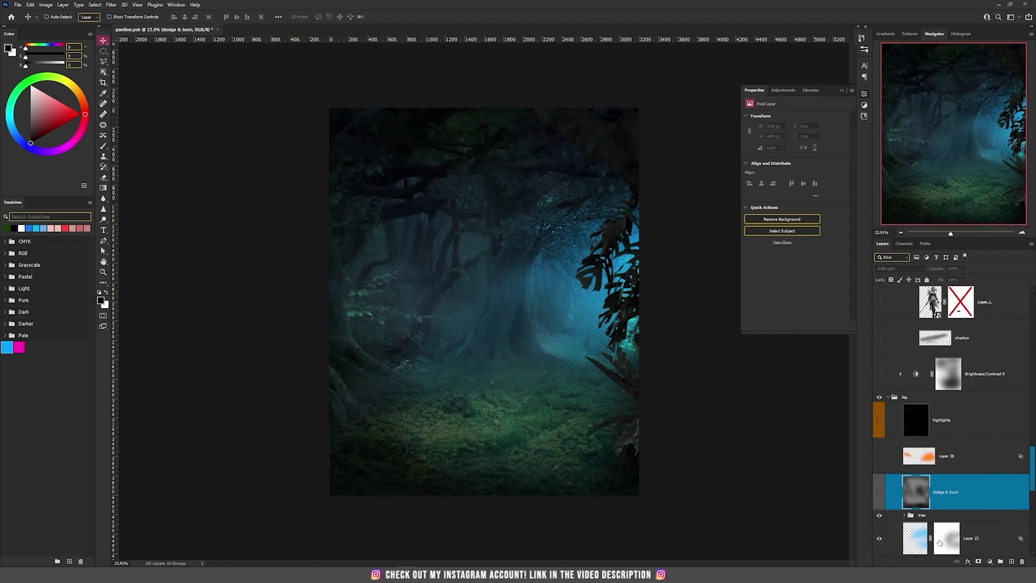
Preview the highlights layer and the orange Overlay paint on Layer 28 over the forest, and hide both again
{"action": "left_click", "coordinate": [879, 420]}
{"action": "left_click", "coordinate": [879, 420]}
{"action": "left_click", "coordinate": [912, 458]}
{"action": "left_click", "coordinate": [879, 456]}
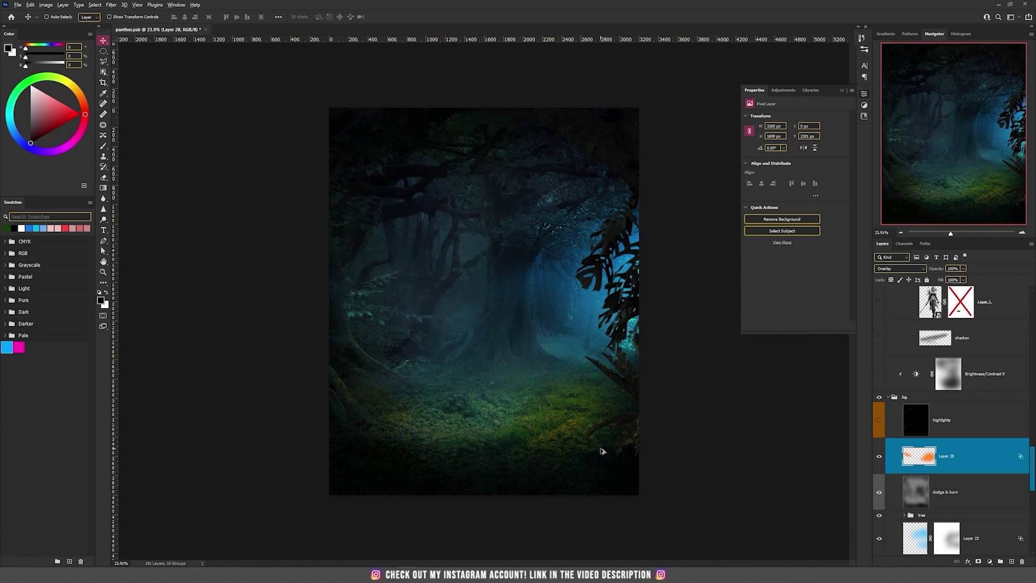
{"action": "scroll", "coordinate": [602, 448], "scroll_direction": "up", "scroll_amount": 5}
{"action": "scroll", "coordinate": [566, 406], "scroll_direction": "down", "scroll_amount": 3}
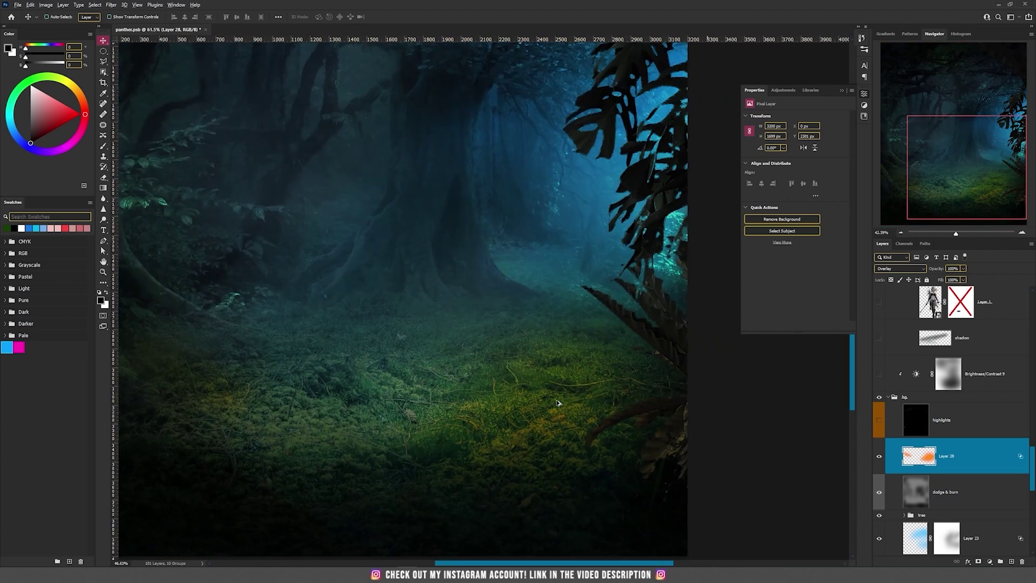
{"action": "left_click", "coordinate": [879, 421]}
{"action": "scroll", "coordinate": [473, 297], "scroll_direction": "down", "scroll_amount": 1}
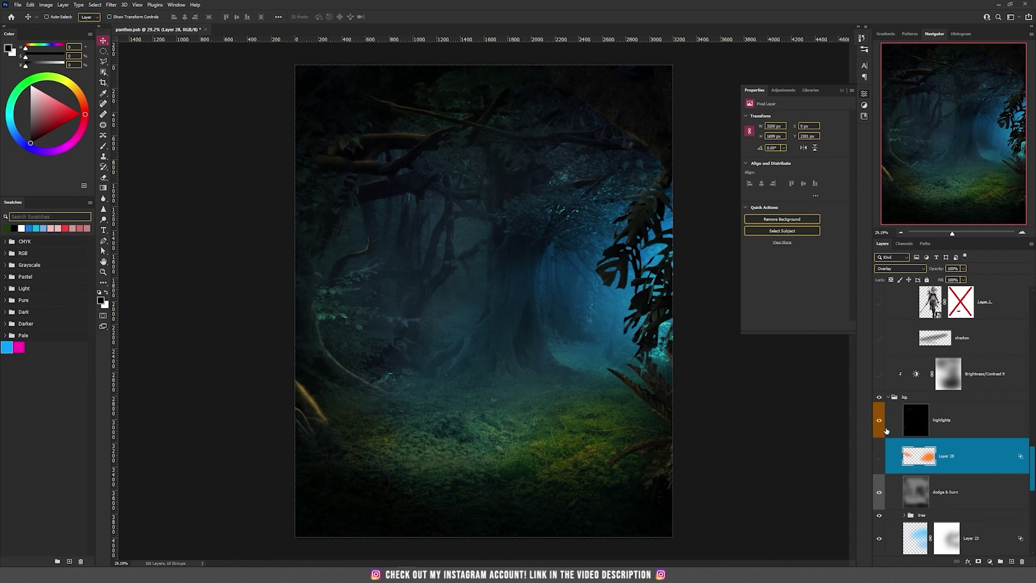
{"action": "left_click", "coordinate": [882, 423]}
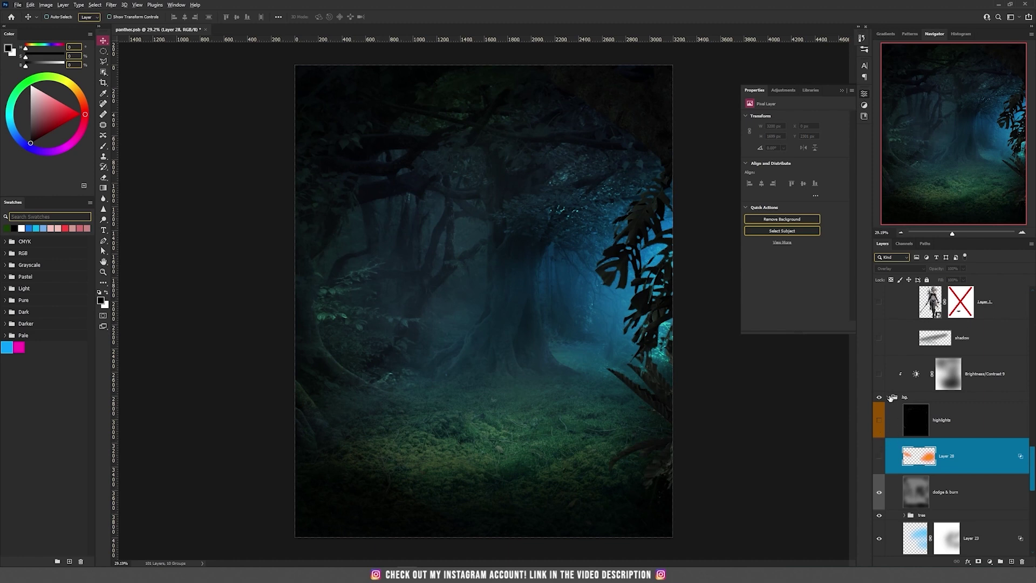
Show the Brightness/Contrast 9 adjustment above the bg group and open its settings
{"action": "left_click", "coordinate": [890, 397]}
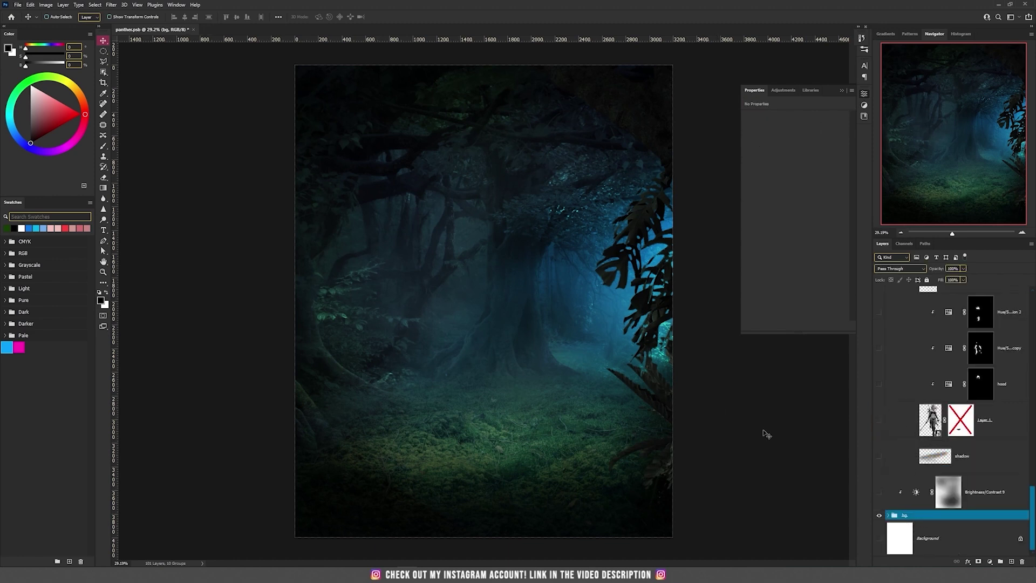
{"action": "left_click", "coordinate": [887, 516]}
{"action": "scroll", "coordinate": [936, 502], "scroll_direction": "down", "scroll_amount": 2}
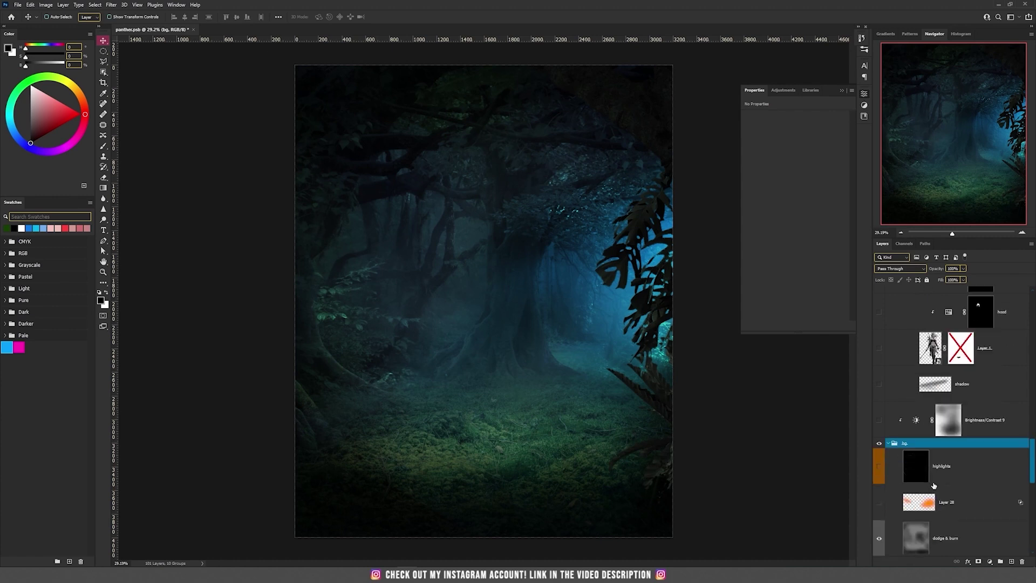
{"action": "left_click", "coordinate": [879, 420]}
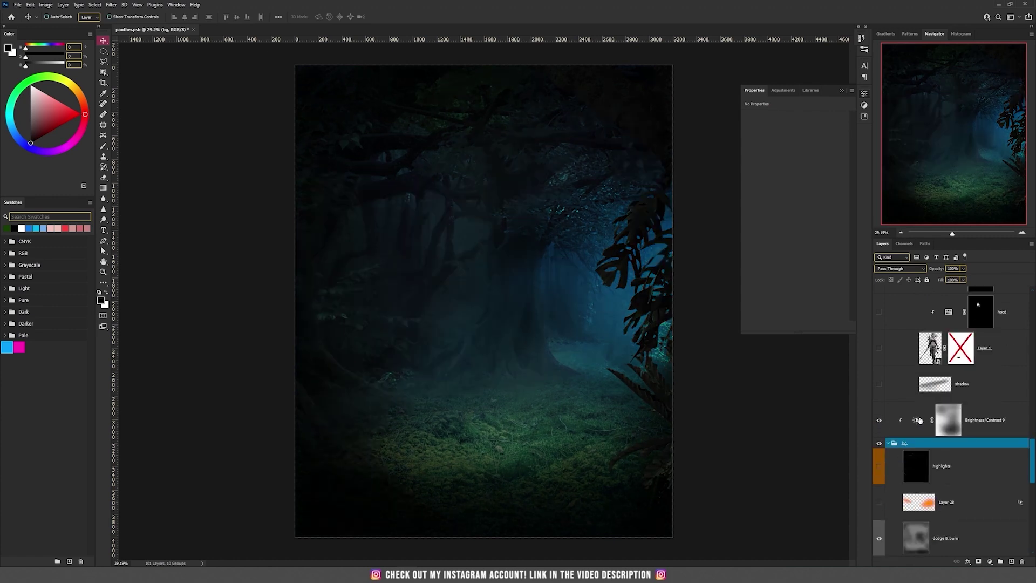
{"action": "left_click", "coordinate": [918, 420]}
{"action": "left_click", "coordinate": [917, 420]}
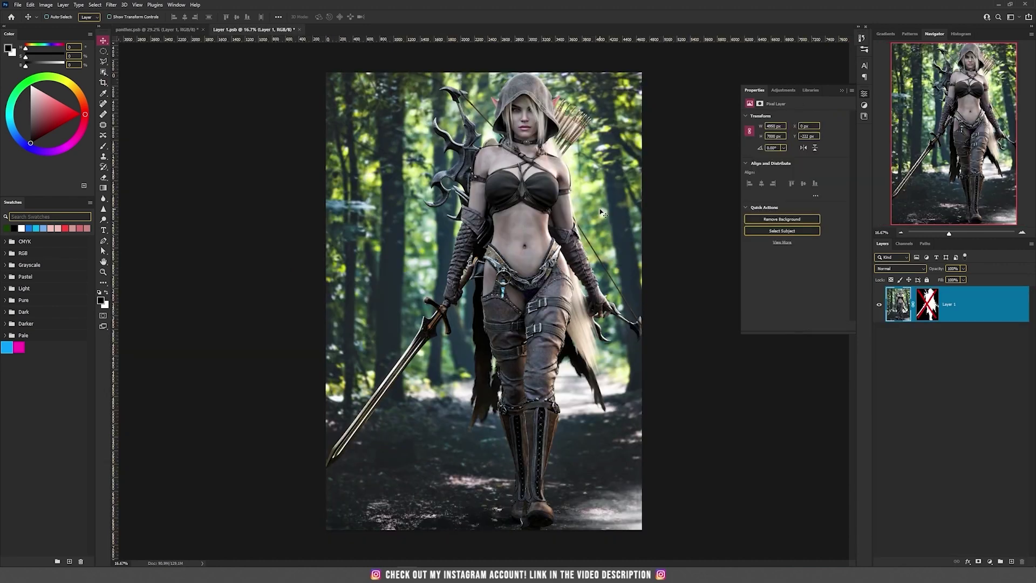
Enable the archer's cutout mask in Layer 1.psb, return to panther.psb and enable Layer 1's mask around the boots
{"action": "left_click", "coordinate": [924, 304], "text": "shift"}
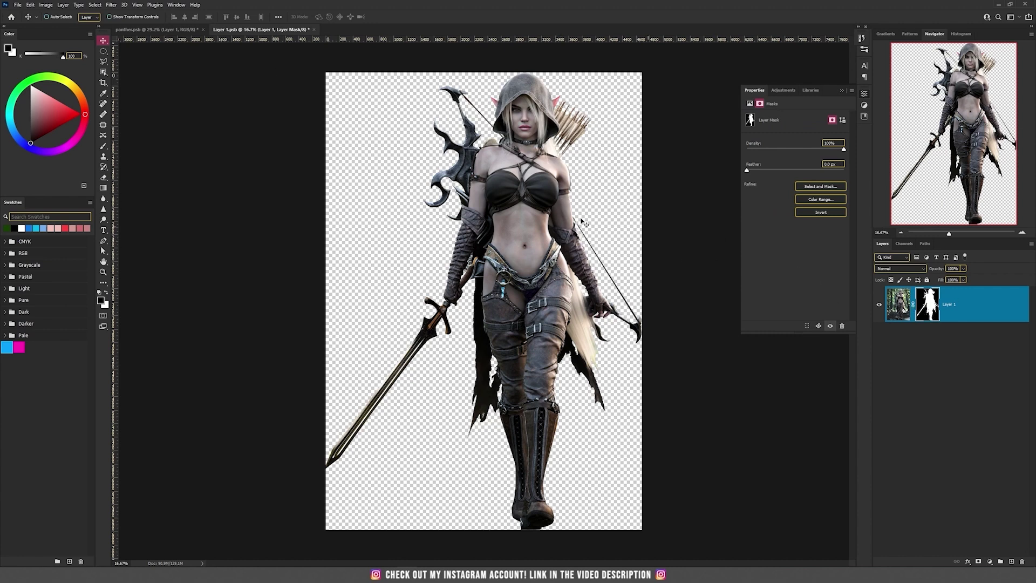
{"action": "left_click", "coordinate": [150, 30]}
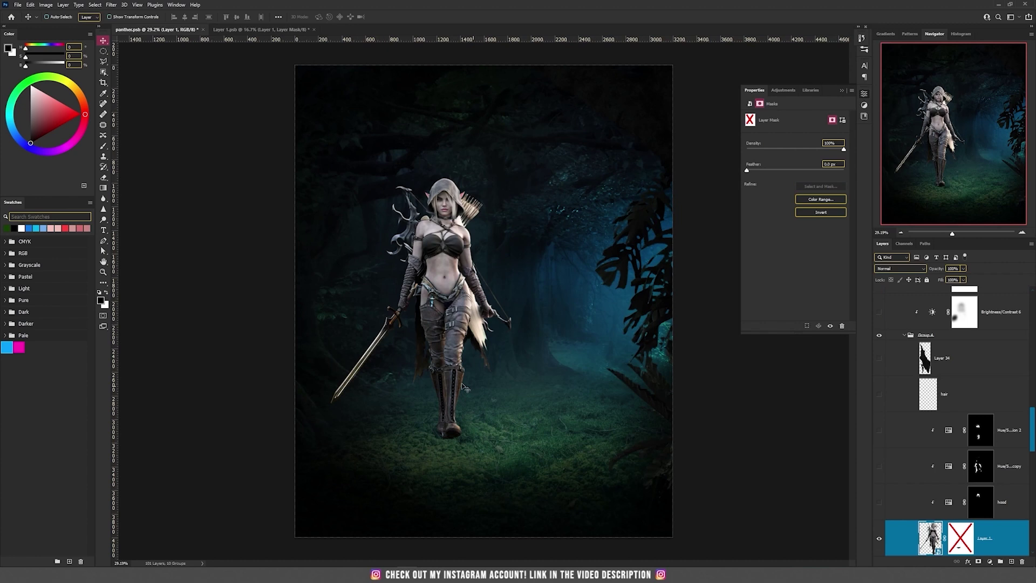
{"action": "scroll", "coordinate": [453, 243], "scroll_direction": "up", "scroll_amount": 3}
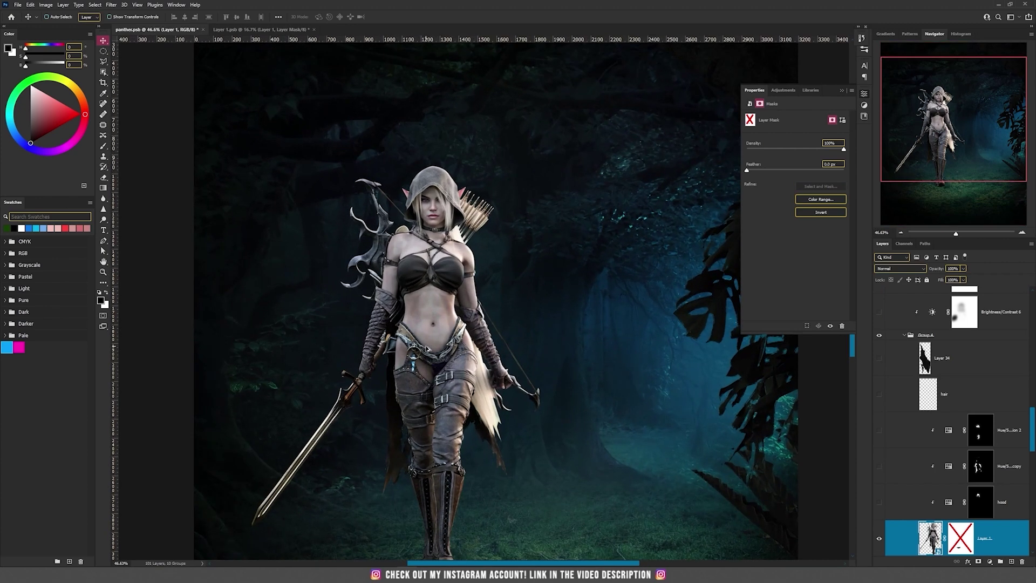
{"action": "scroll", "coordinate": [437, 518], "scroll_direction": "up", "scroll_amount": 2}
{"action": "scroll", "coordinate": [475, 469], "scroll_direction": "up", "scroll_amount": 3}
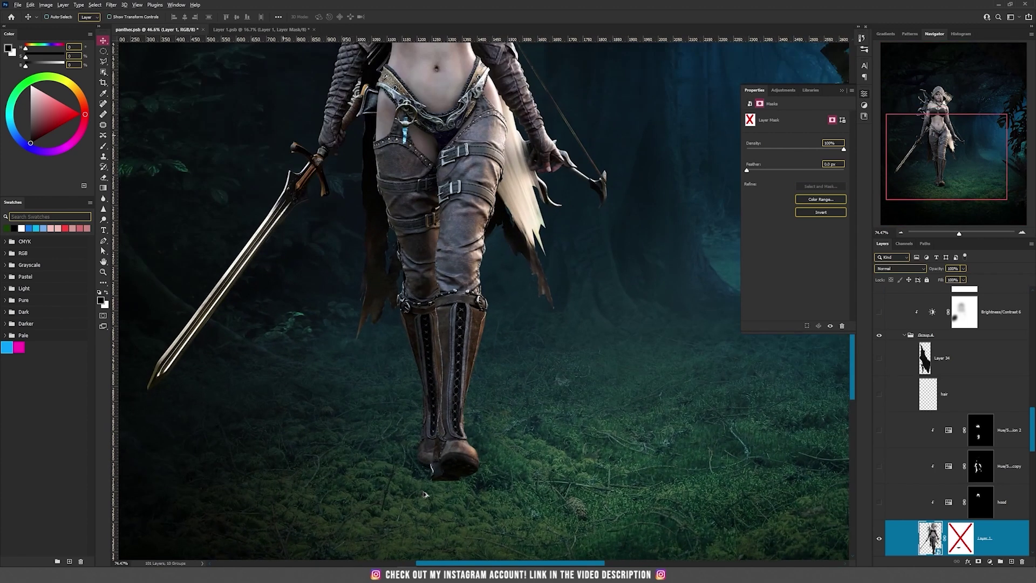
{"action": "left_click", "coordinate": [961, 546], "text": "shift"}
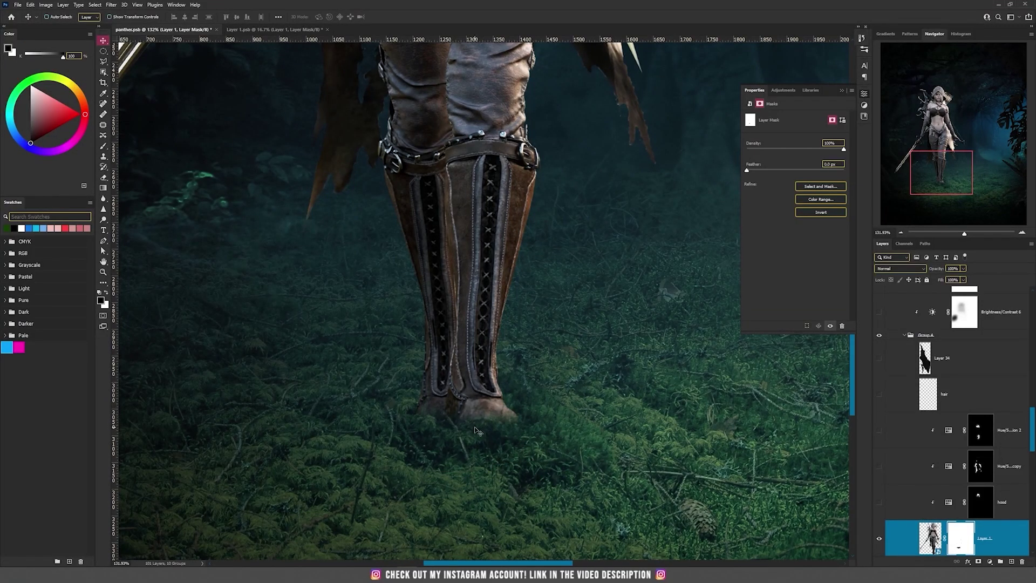
Duplicate the archer layer with a clean mask and choose a grass-shaped brush sized to 300 px
{"action": "key", "text": "ctrl+j"}
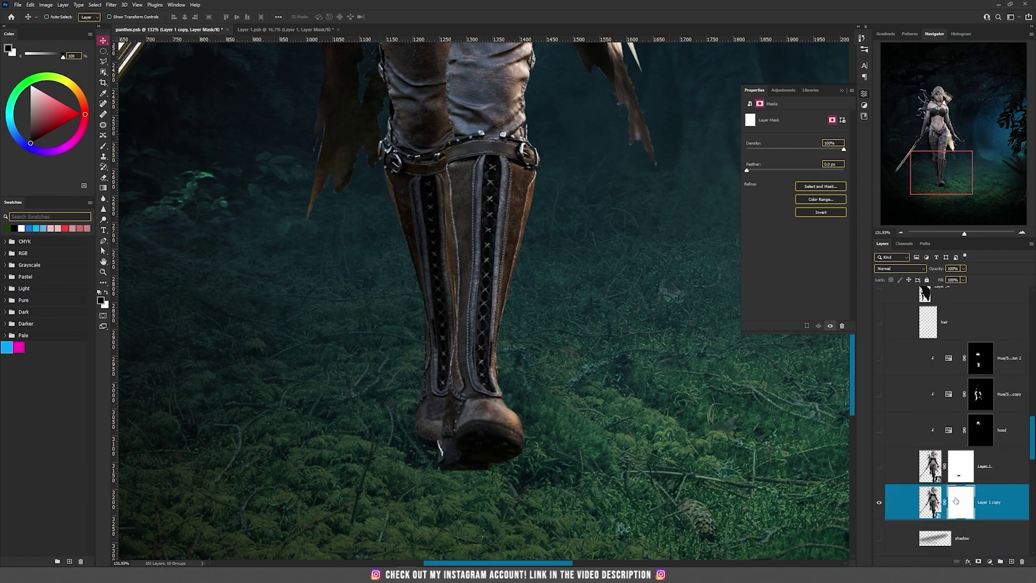
{"action": "key", "text": "b"}
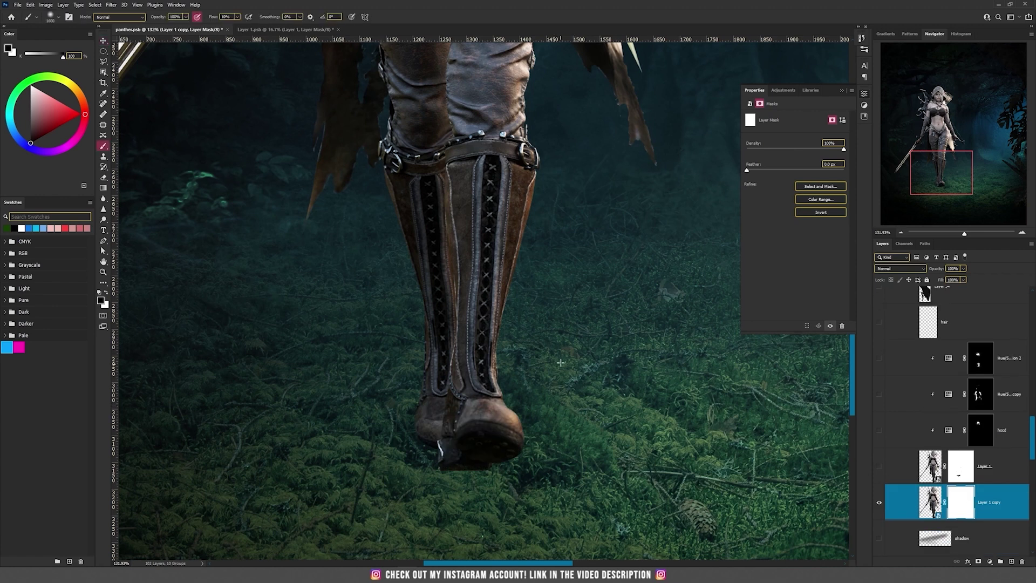
{"action": "right_click", "coordinate": [553, 341]}
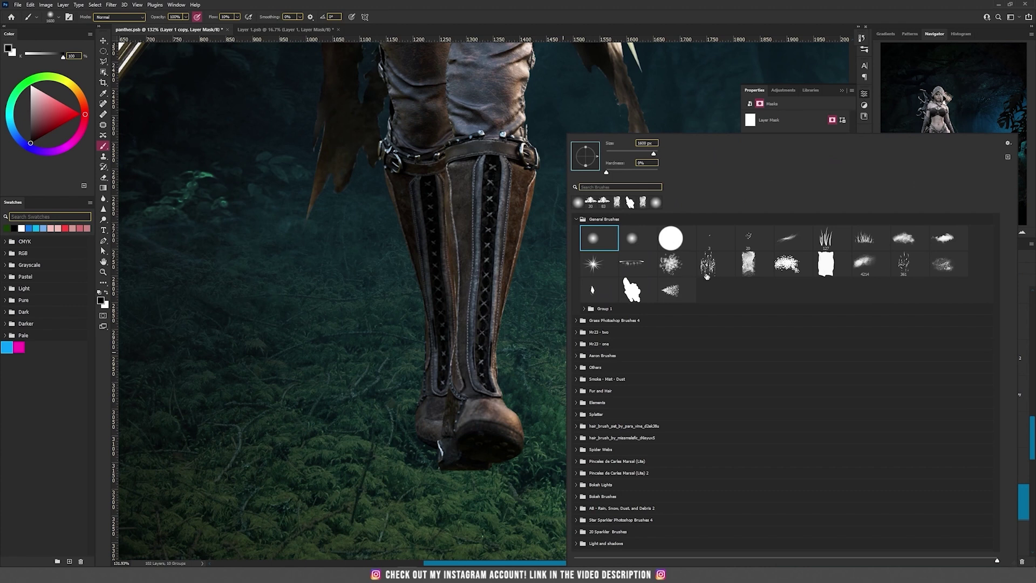
{"action": "left_click", "coordinate": [869, 242]}
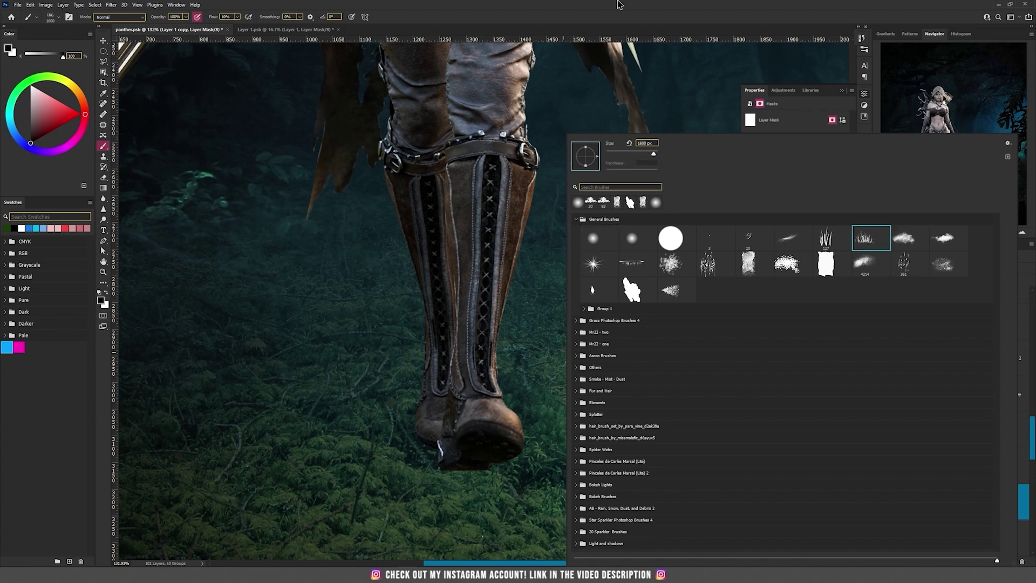
{"action": "key", "text": "Return"}
{"action": "key", "text": "bracketleft"}
{"action": "key", "text": "bracketleft"}
{"action": "key", "text": "bracketleft"}
{"action": "key", "text": "bracketleft"}
{"action": "key", "text": "bracketleft"}
{"action": "key", "text": "bracketleft"}
{"action": "key", "text": "bracketleft"}
{"action": "key", "text": "bracketleft"}
{"action": "key", "text": "bracketleft"}
{"action": "key", "text": "bracketleft"}
{"action": "key", "text": "bracketleft"}
{"action": "key", "text": "bracketleft"}
{"action": "key", "text": "bracketleft"}
{"action": "key", "text": "bracketleft"}
{"action": "key", "text": "bracketleft"}
{"action": "key", "text": "bracketleft"}
{"action": "key", "text": "bracketleft"}
{"action": "key", "text": "bracketleft"}
{"action": "key", "text": "bracketleft"}
{"action": "key", "text": "bracketleft"}
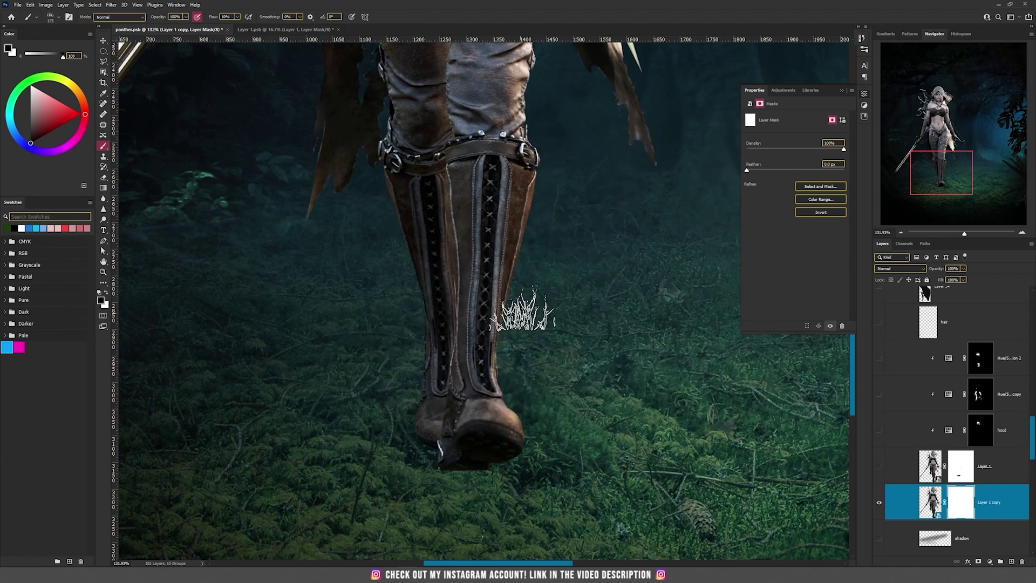
{"action": "key", "text": "bracketright"}
{"action": "key", "text": "bracketright"}
{"action": "key", "text": "bracketright"}
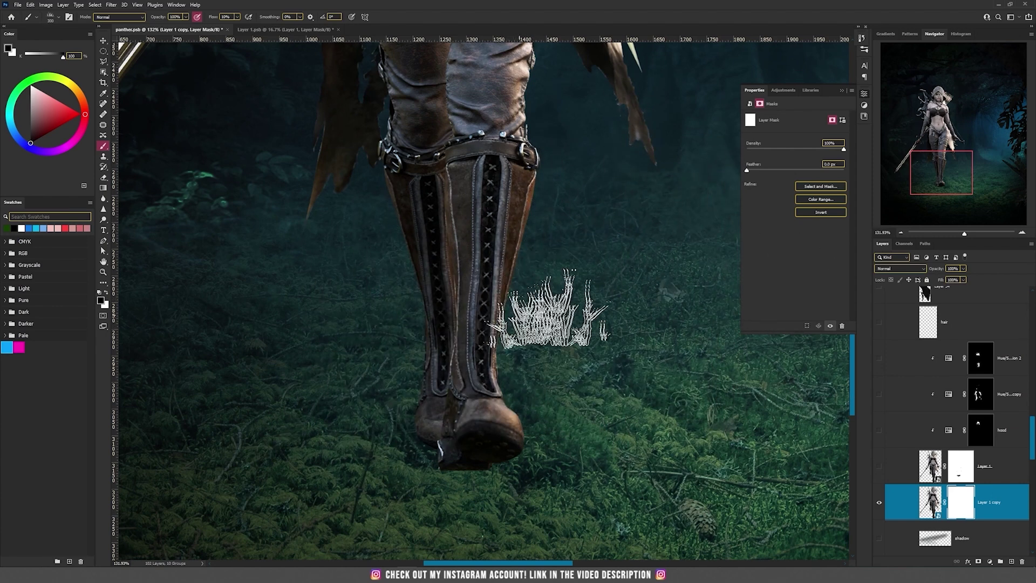
Mask the copy's boots into the grass with the grass brush at 100% flow, and remove the demo copy
{"action": "left_click_drag", "start_coordinate": [237, 17], "coordinate": [318, 31]}
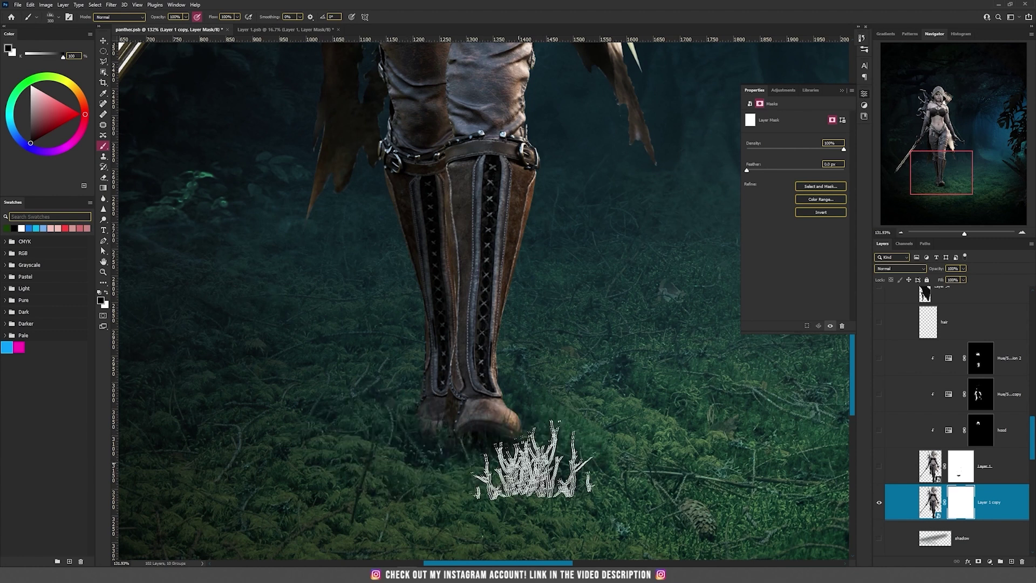
{"action": "key", "text": "ctrl+0"}
{"action": "scroll", "coordinate": [474, 424], "scroll_direction": "up", "scroll_amount": 5}
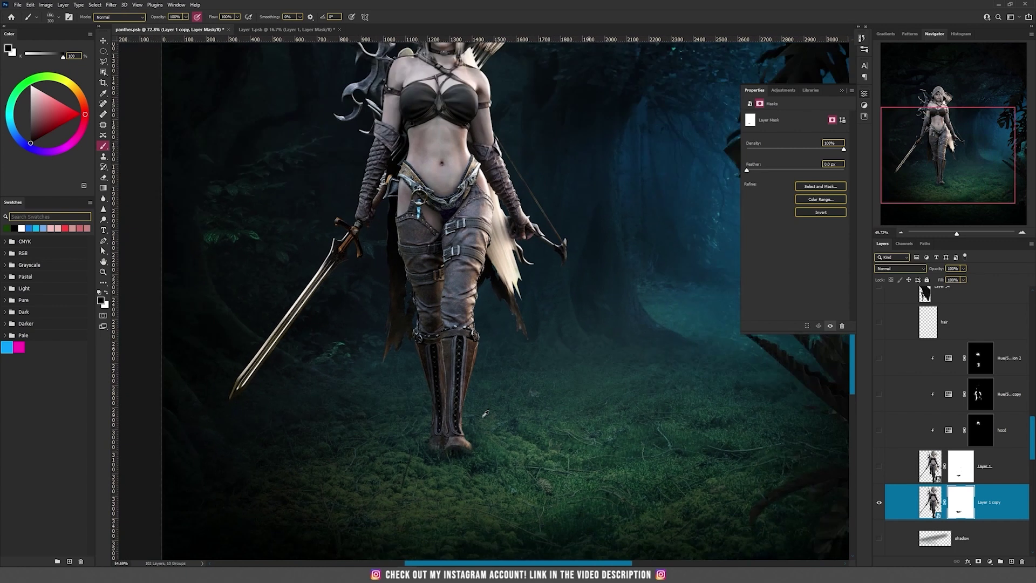
{"action": "left_click", "coordinate": [900, 268]}
{"action": "left_click", "coordinate": [897, 300]}
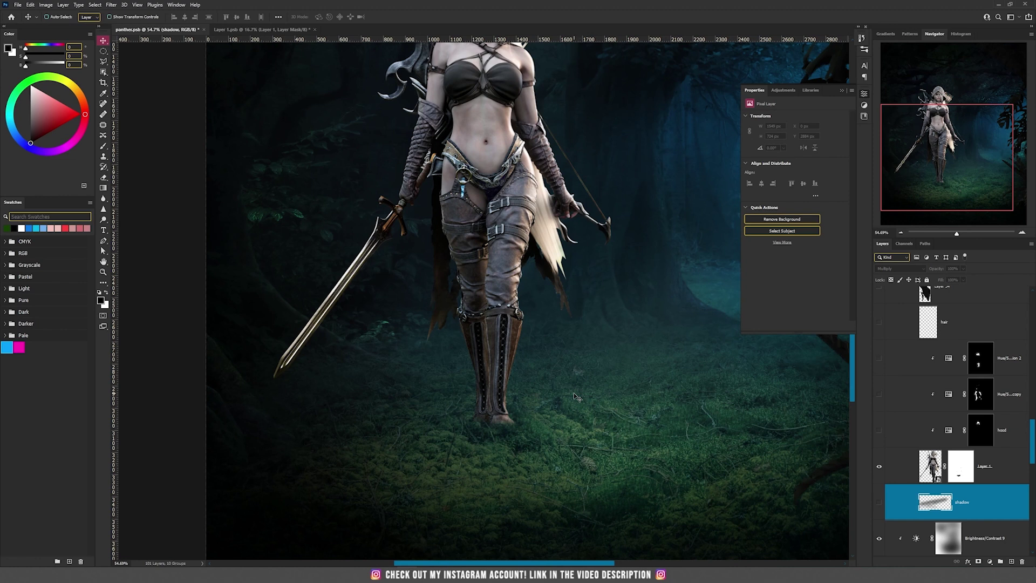
Add a Multiply layer beneath the archer for the foot shadow and choose a soft round brush
{"action": "left_click", "coordinate": [1011, 561]}
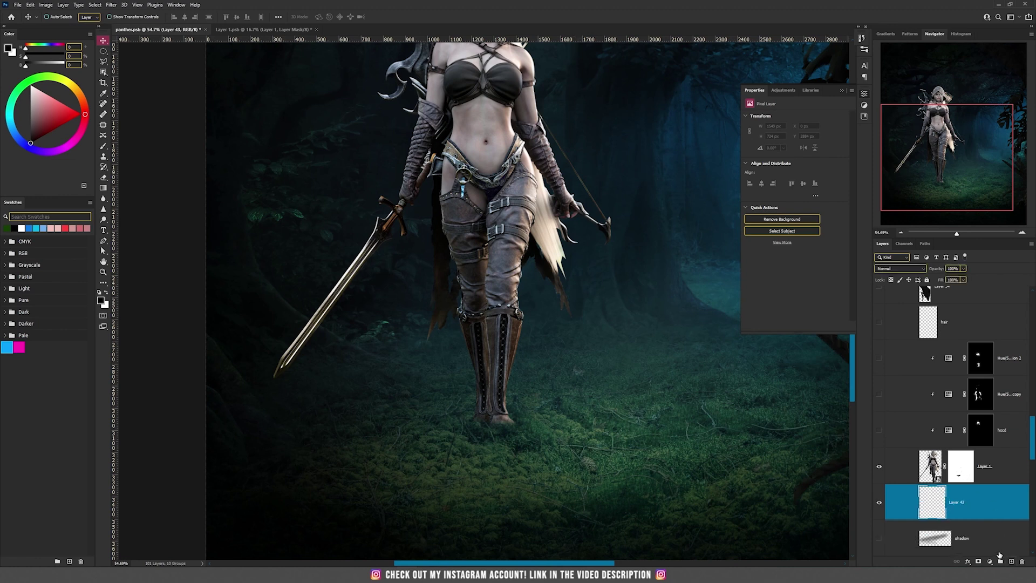
{"action": "left_click", "coordinate": [900, 268]}
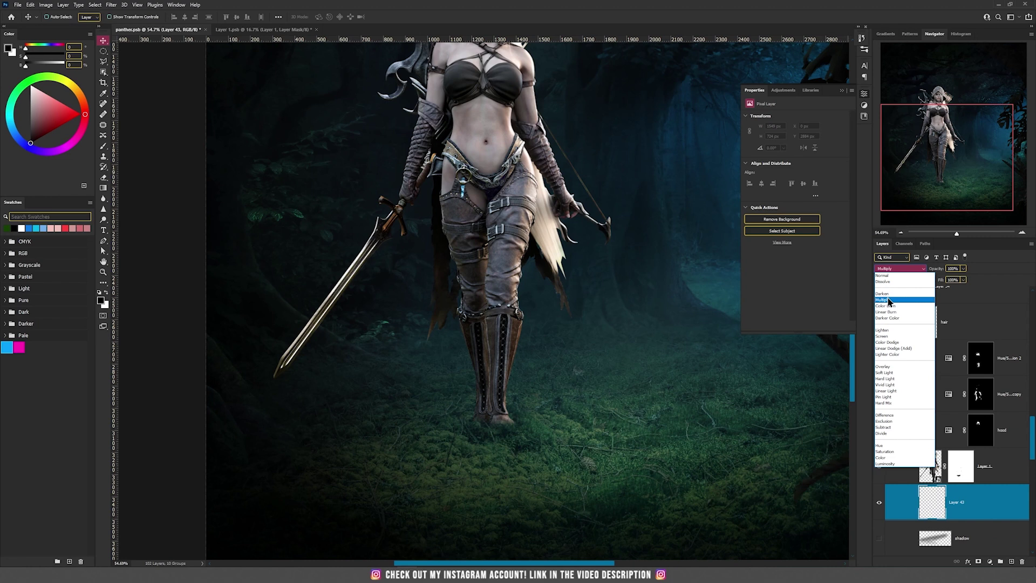
{"action": "left_click", "coordinate": [894, 284]}
{"action": "key", "text": "b"}
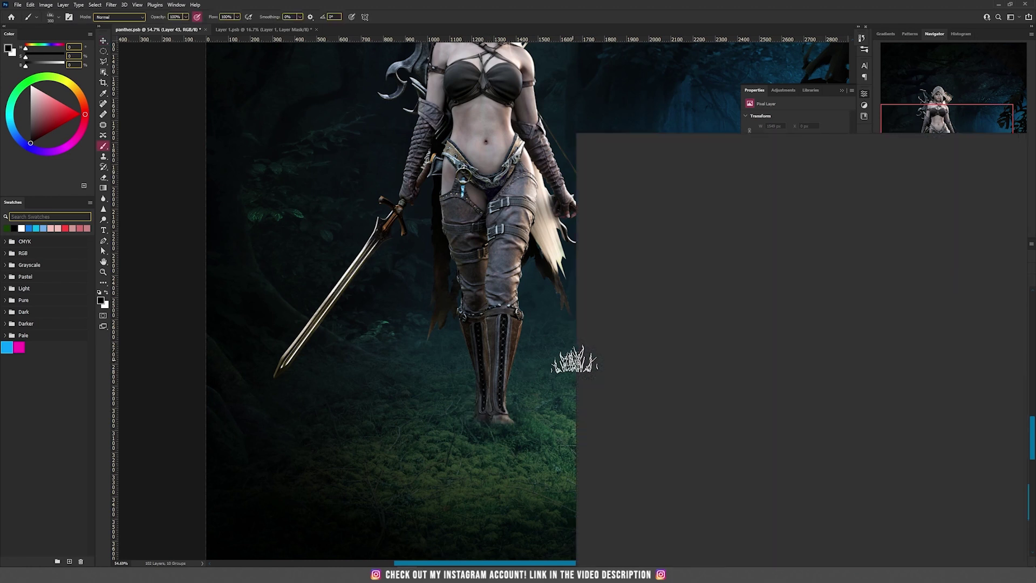
{"action": "left_click", "coordinate": [609, 241]}
{"action": "left_click", "coordinate": [551, 5]}
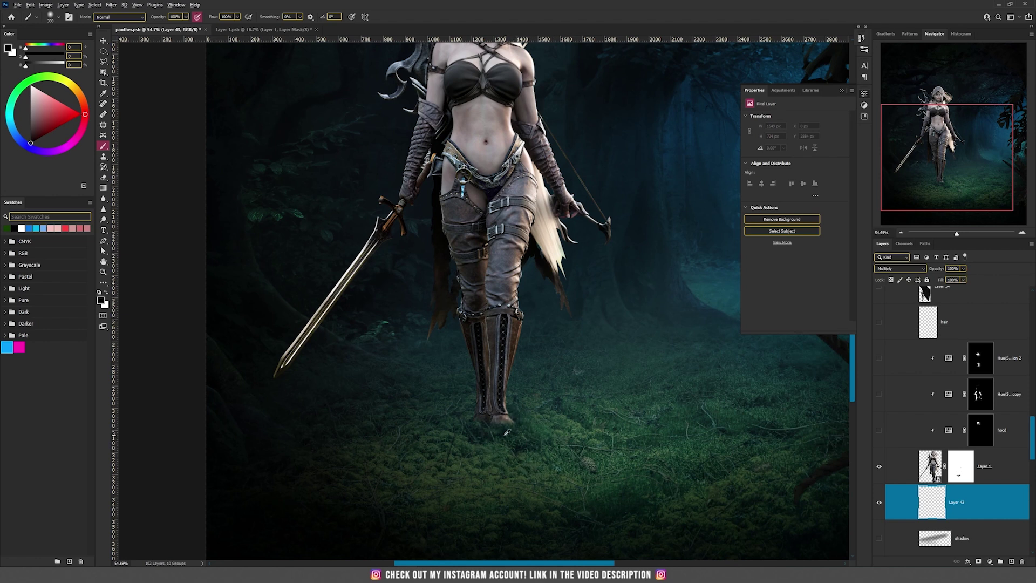
Sample a dark green from the grass, paint a cast shadow from the boots across the ground, and set the layer's opacity to 61%
{"action": "left_click", "coordinate": [478, 428], "text": "alt"}
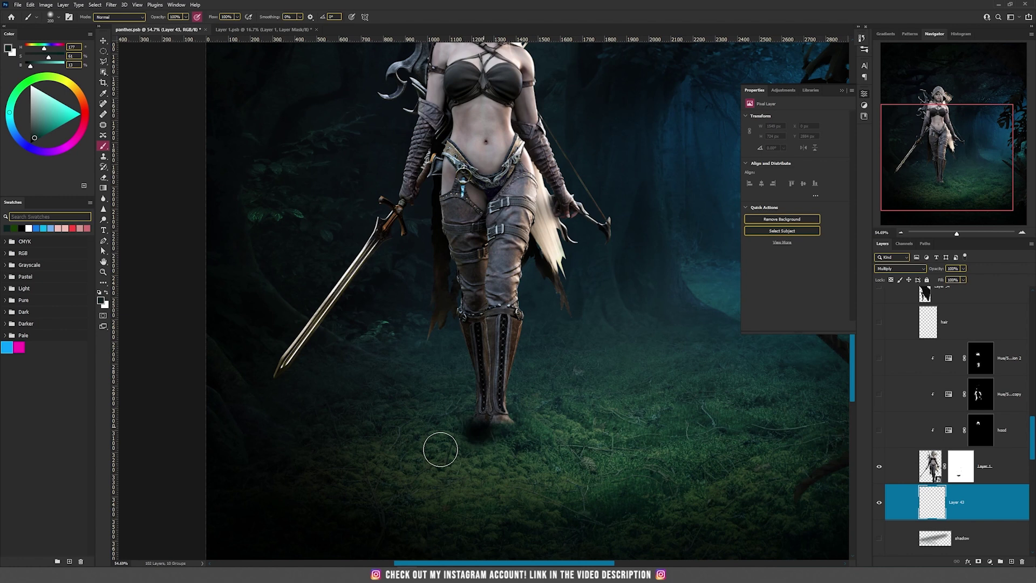
{"action": "left_click_drag", "start_coordinate": [483, 426], "coordinate": [340, 480]}
{"action": "mouse_move", "coordinate": [504, 418]}
{"action": "left_mouse_down"}
{"action": "mouse_move", "coordinate": [321, 476]}
{"action": "mouse_move", "coordinate": [306, 494]}
{"action": "mouse_move", "coordinate": [491, 434]}
{"action": "mouse_move", "coordinate": [358, 481]}
{"action": "mouse_move", "coordinate": [216, 516]}
{"action": "left_mouse_up"}
{"action": "left_click_drag", "start_coordinate": [463, 411], "coordinate": [333, 491]}
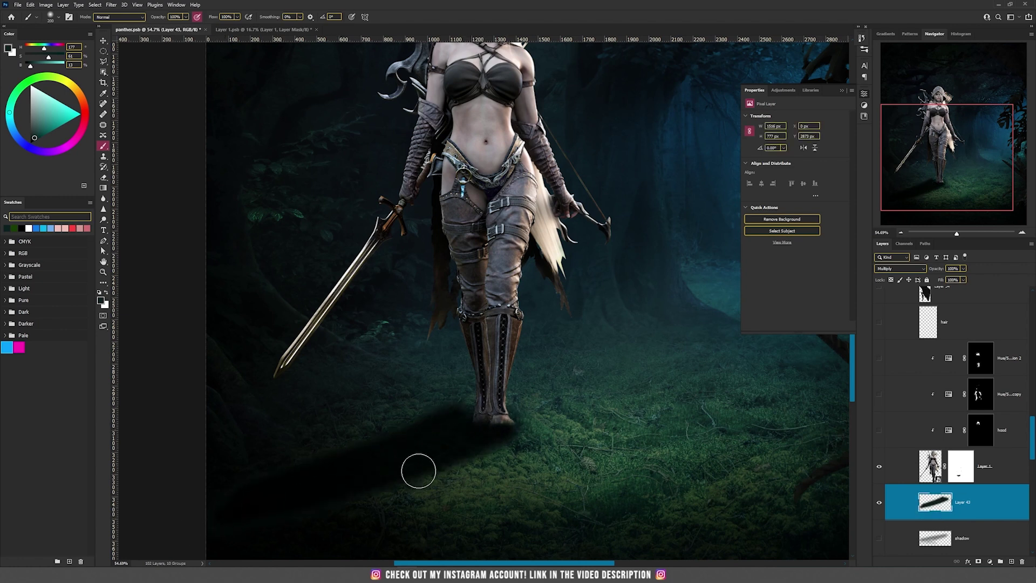
{"action": "left_click", "coordinate": [963, 269]}
{"action": "left_click", "coordinate": [950, 279]}
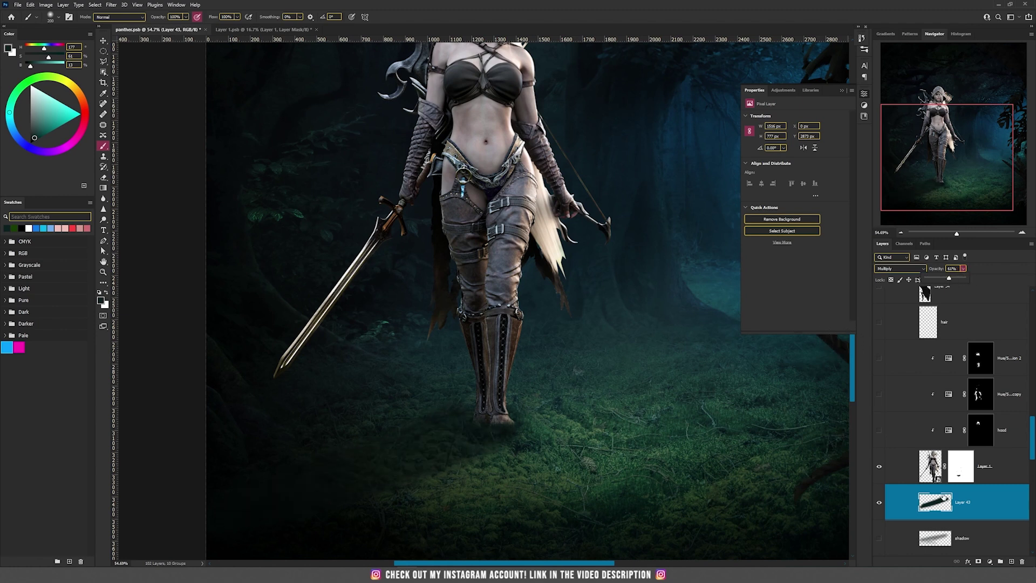
Soften the painted shadow's edges with a resized soft Eraser at 10% flow
{"action": "key", "text": "e"}
{"action": "key", "text": "bracketleft"}
{"action": "key", "text": "bracketleft"}
{"action": "key", "text": "bracketleft"}
{"action": "key", "text": "bracketleft"}
{"action": "key", "text": "bracketleft"}
{"action": "key", "text": "bracketleft"}
{"action": "key", "text": "bracketleft"}
{"action": "key", "text": "bracketleft"}
{"action": "key", "text": "bracketleft"}
{"action": "key", "text": "bracketleft"}
{"action": "key", "text": "bracketleft"}
{"action": "key", "text": "bracketleft"}
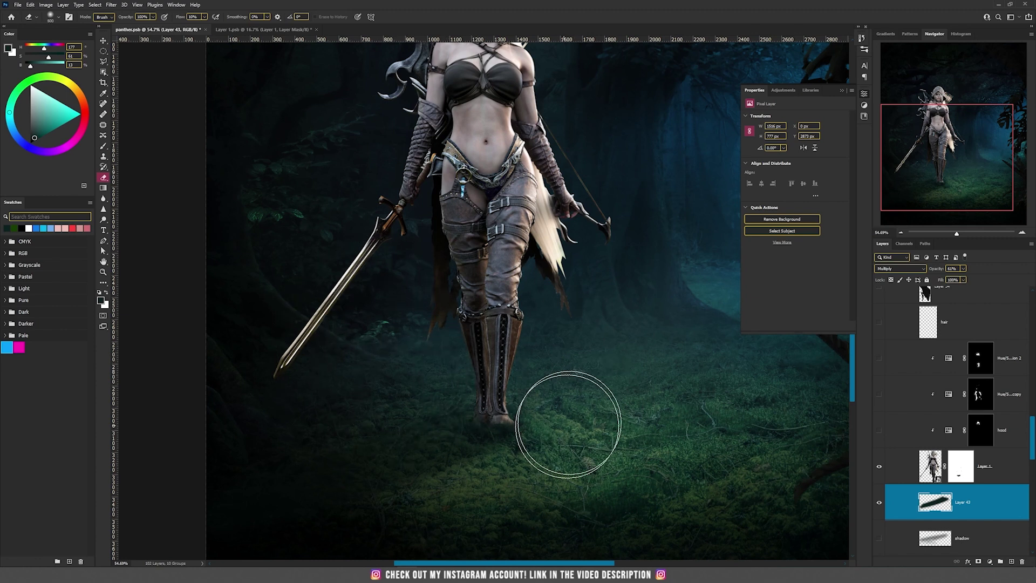
{"action": "scroll", "coordinate": [490, 406], "scroll_direction": "down", "scroll_amount": 5}
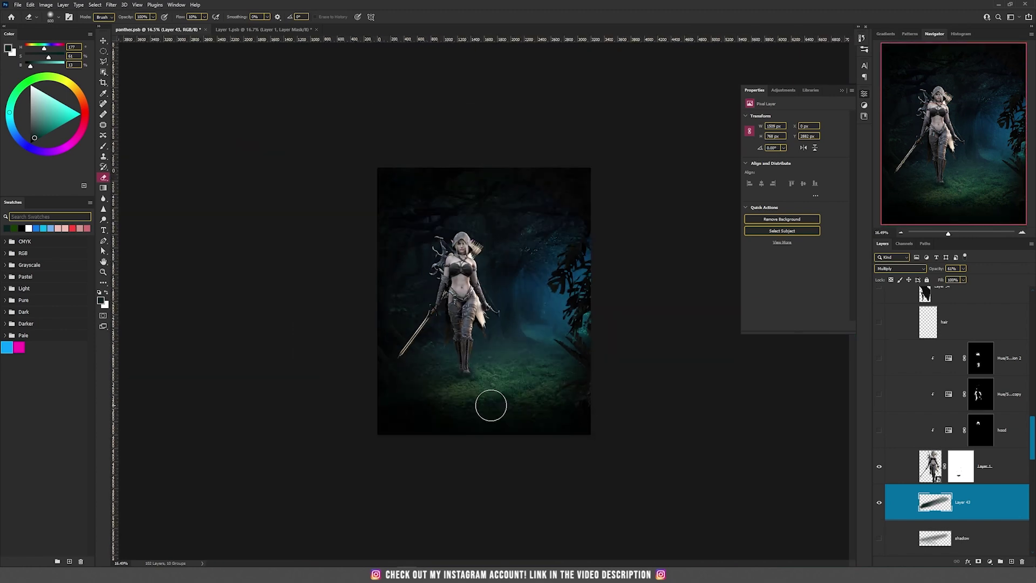
Delete the demo shadow layer and show the prepared shadow layer beneath the archer
{"action": "scroll", "coordinate": [491, 406], "scroll_direction": "up", "scroll_amount": 3}
{"action": "key", "text": "v"}
{"action": "scroll", "coordinate": [463, 401], "scroll_direction": "up", "scroll_amount": 3}
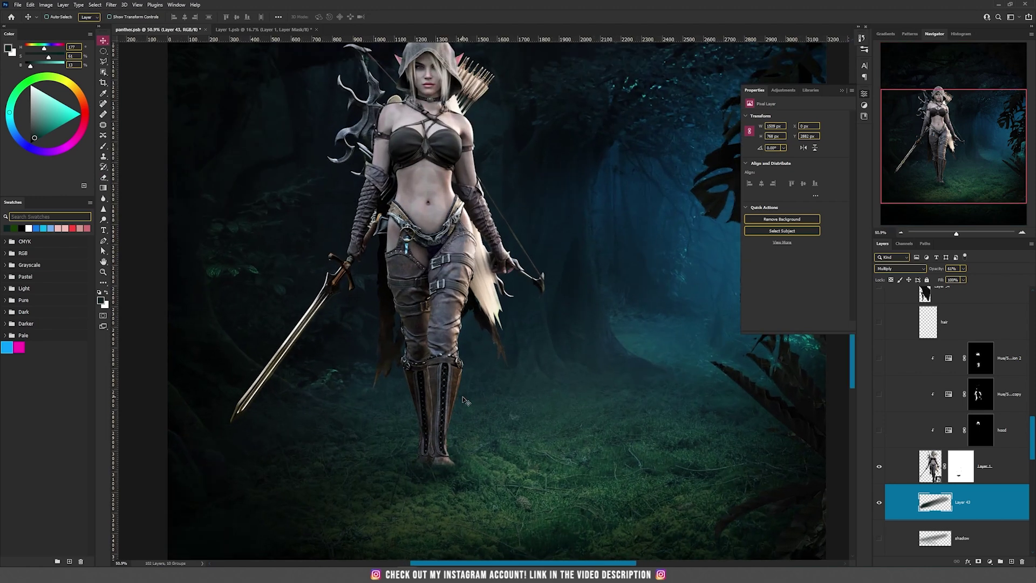
{"action": "left_click_drag", "start_coordinate": [439, 265], "coordinate": [473, 311]}
{"action": "key", "text": "Delete"}
Compare the archer's hood with the prepared hood Hue/Saturation layer switched off and on
{"action": "left_click", "coordinate": [875, 467]}
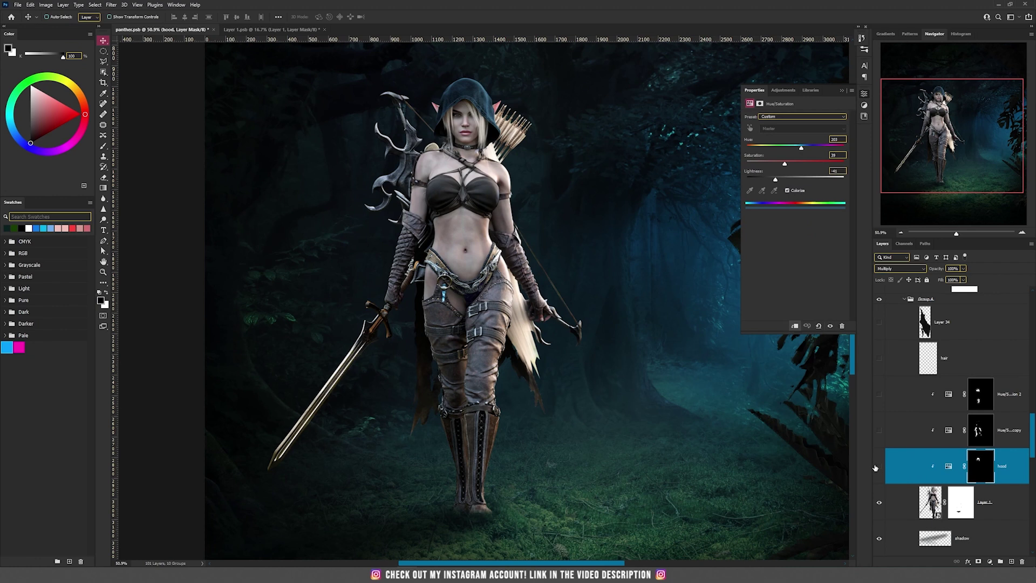
{"action": "left_click", "coordinate": [875, 467]}
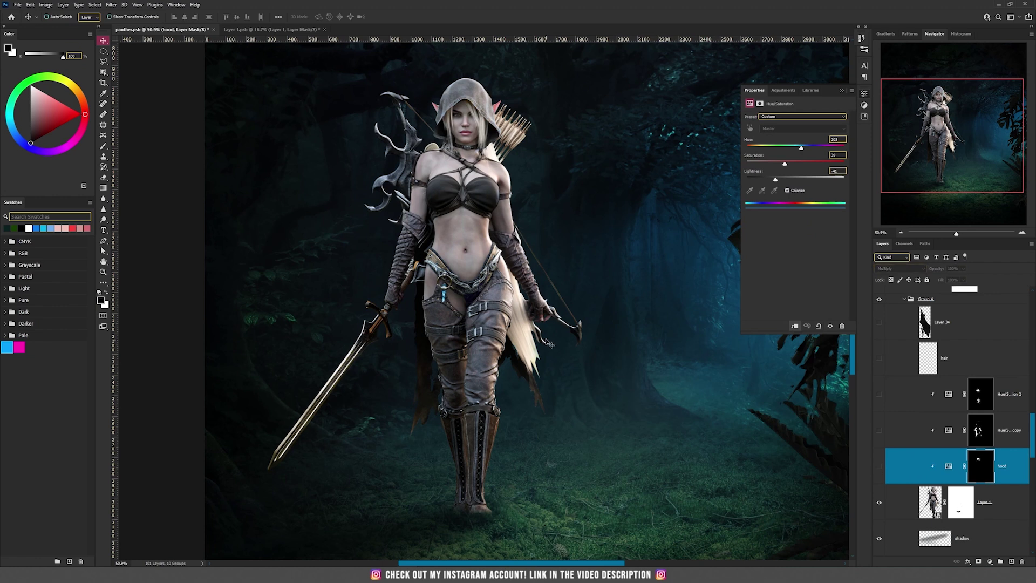
{"action": "left_click", "coordinate": [948, 466]}
{"action": "left_click", "coordinate": [879, 466]}
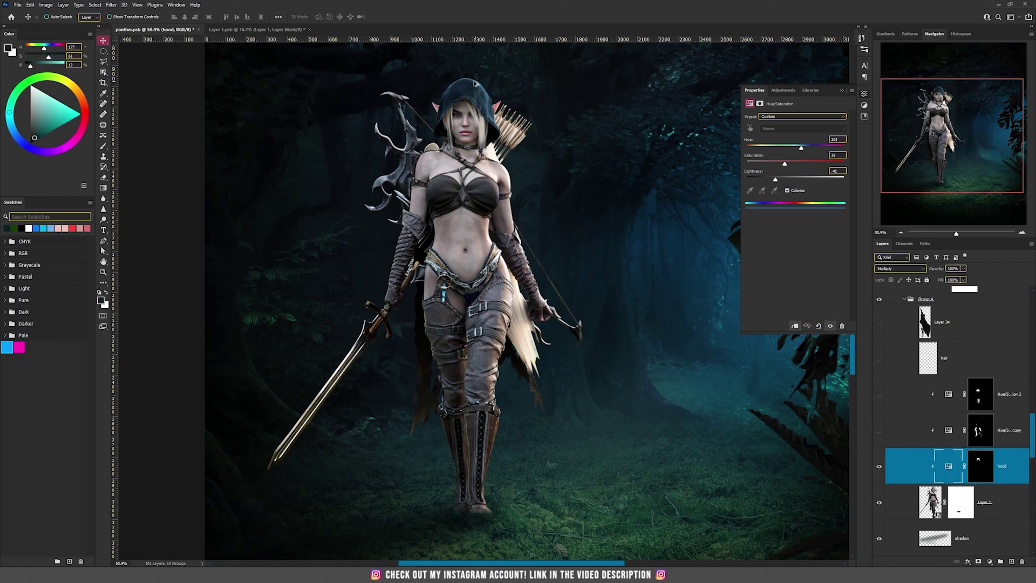
{"action": "scroll", "coordinate": [475, 80], "scroll_direction": "up", "scroll_amount": 1}
{"action": "scroll", "coordinate": [475, 81], "scroll_direction": "up", "scroll_amount": 2}
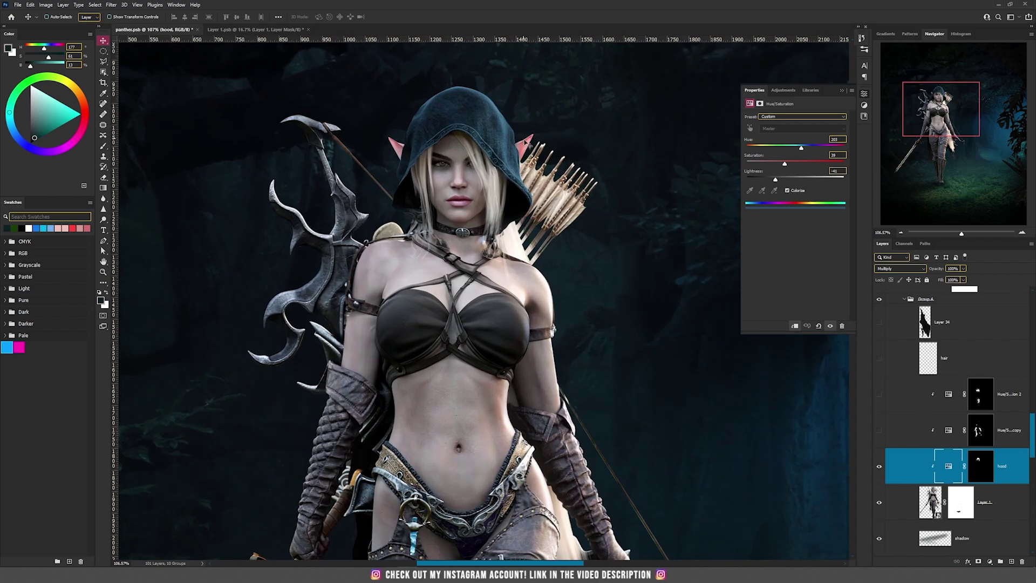
Hide the hood adjustment, select the Layer 1 mask, and start a Pen path up the hood's outer edge
{"action": "left_click", "coordinate": [958, 506]}
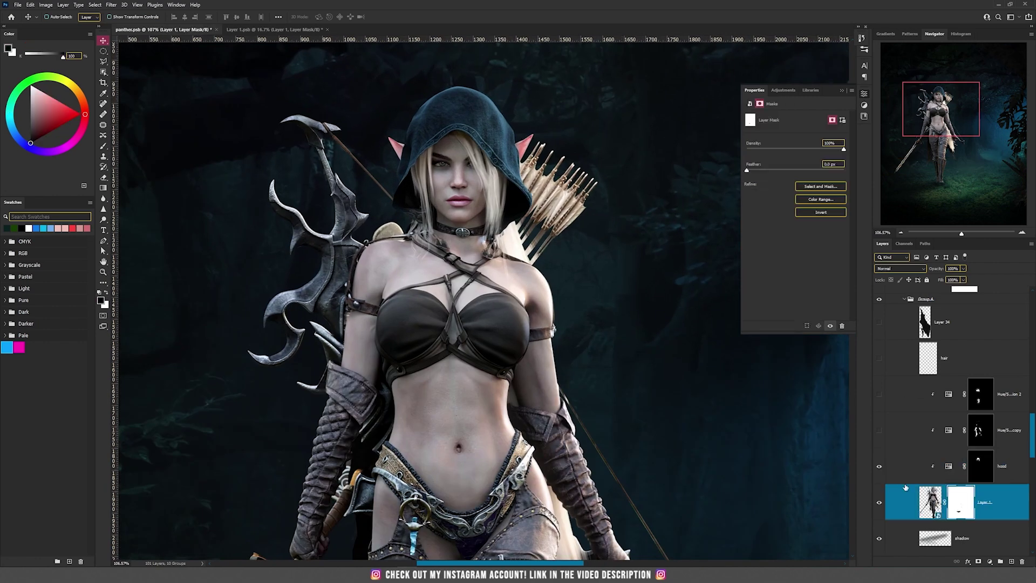
{"action": "left_click", "coordinate": [878, 469]}
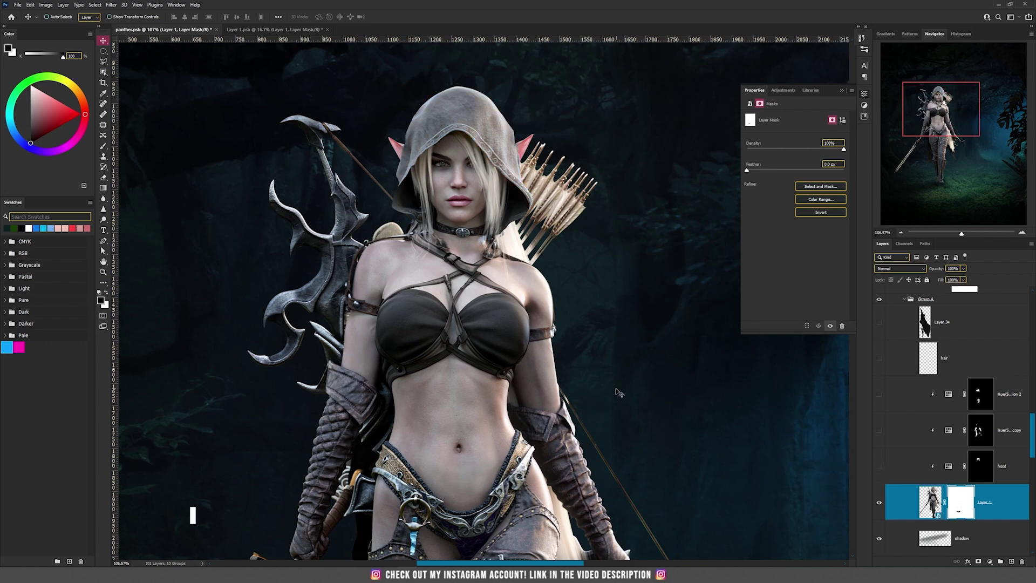
{"action": "key", "text": "p"}
{"action": "scroll", "coordinate": [383, 179], "scroll_direction": "up", "scroll_amount": 2}
{"action": "left_click_drag", "start_coordinate": [447, 254], "coordinate": [443, 242]}
{"action": "left_click", "coordinate": [398, 225]}
{"action": "left_click", "coordinate": [403, 194]}
{"action": "left_click", "coordinate": [406, 177]}
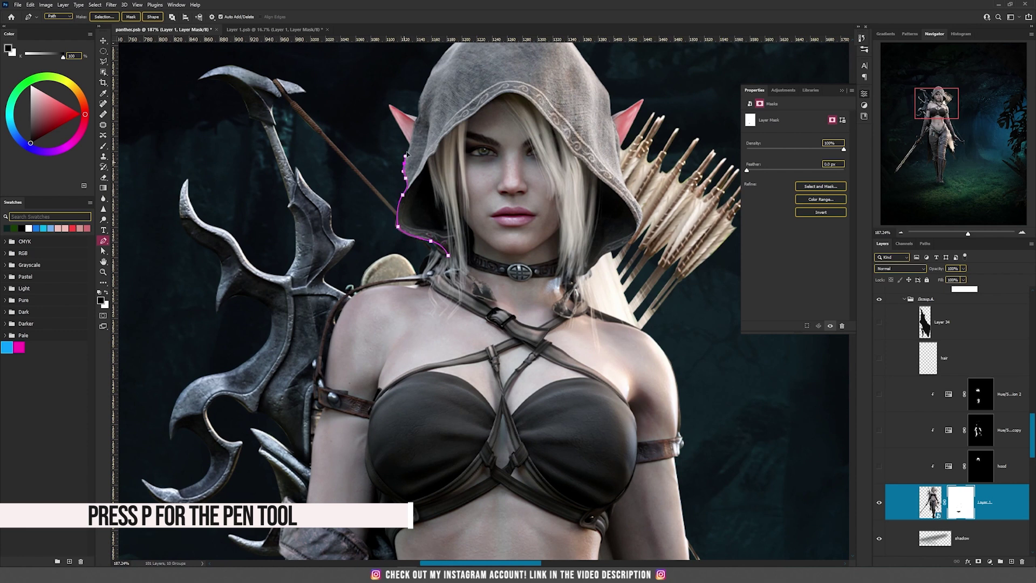
{"action": "left_click", "coordinate": [404, 163]}
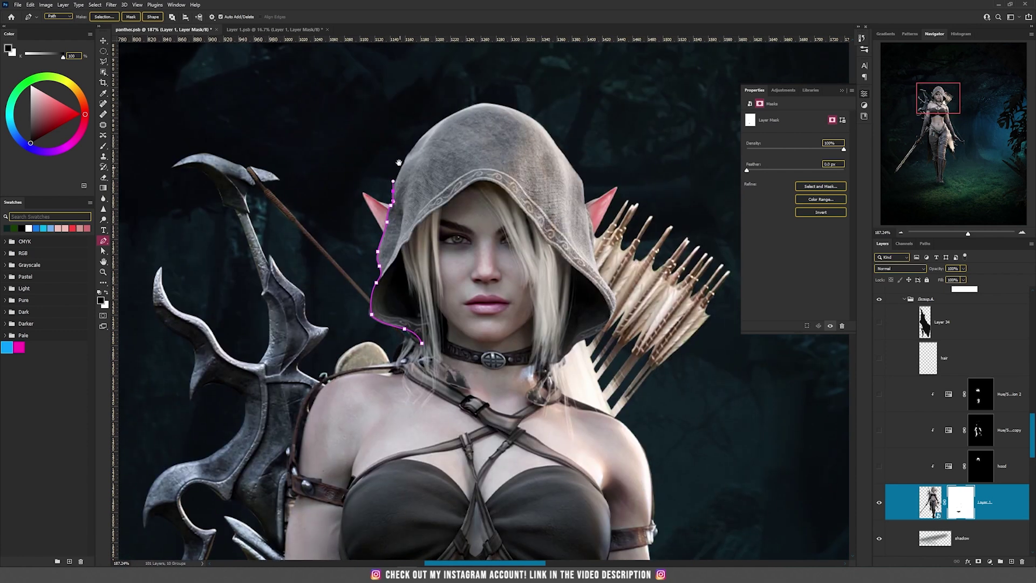
Complete the Pen path around the hood's outer and inner edges and convert it to a selection
{"action": "left_click", "coordinate": [592, 221]}
{"action": "left_click", "coordinate": [600, 277]}
{"action": "left_click", "coordinate": [615, 301]}
{"action": "left_click", "coordinate": [606, 329]}
{"action": "left_click", "coordinate": [558, 361]}
{"action": "left_click", "coordinate": [573, 269]}
{"action": "left_click", "coordinate": [542, 234]}
{"action": "left_click", "coordinate": [508, 191]}
{"action": "left_click", "coordinate": [468, 181]}
{"action": "left_click", "coordinate": [453, 198]}
{"action": "left_click", "coordinate": [434, 210]}
{"action": "left_click", "coordinate": [412, 231]}
{"action": "left_click", "coordinate": [404, 245]}
{"action": "left_click", "coordinate": [402, 268]}
{"action": "left_click", "coordinate": [413, 312]}
{"action": "left_click", "coordinate": [422, 343]}
{"action": "key", "text": "ctrl+Return"}
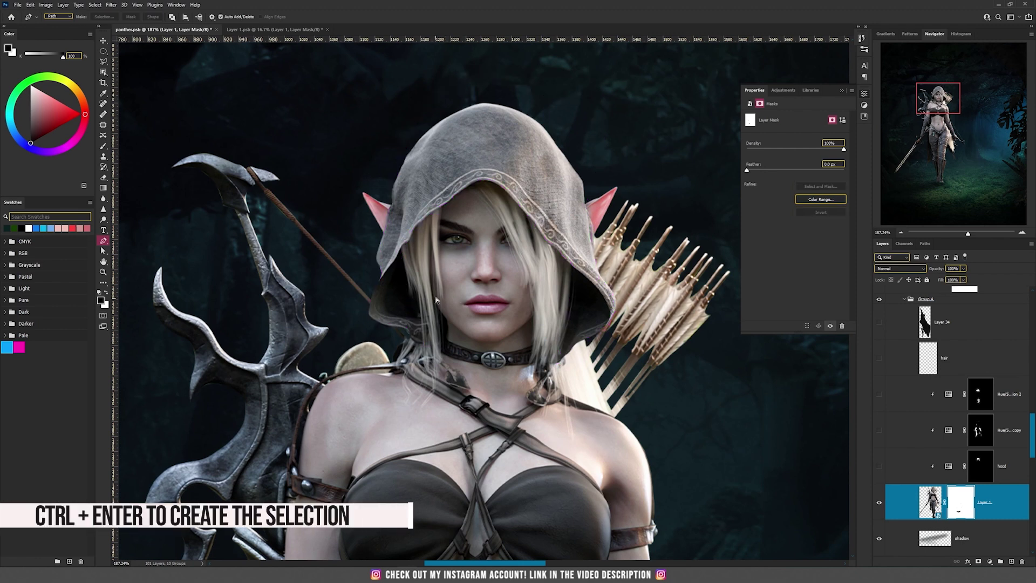
Add a Hue/Saturation layer clipped to the archer from the hood selection, and colorize the hood a saturated magenta
{"action": "left_click", "coordinate": [990, 562]}
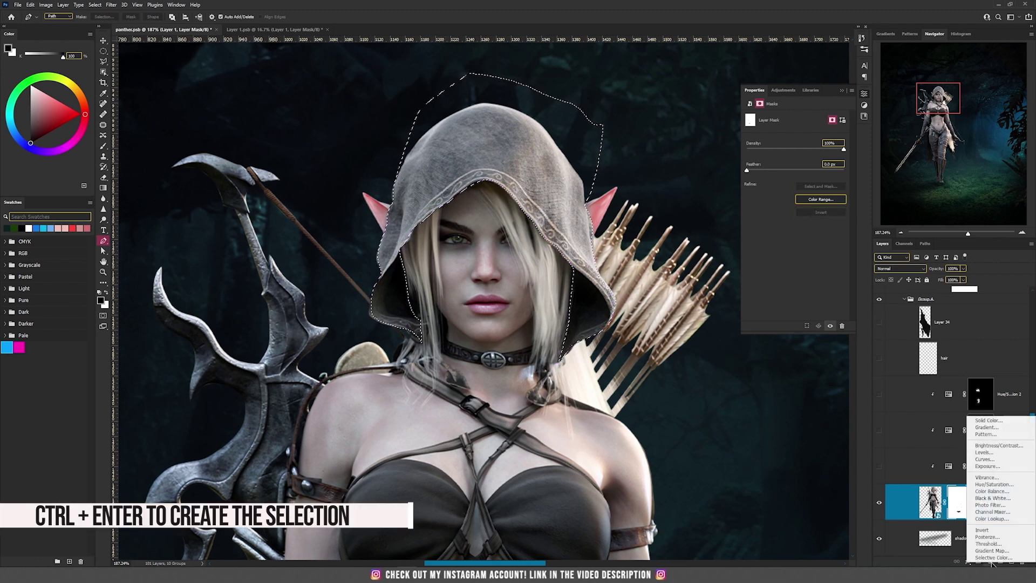
{"action": "left_click", "coordinate": [982, 485]}
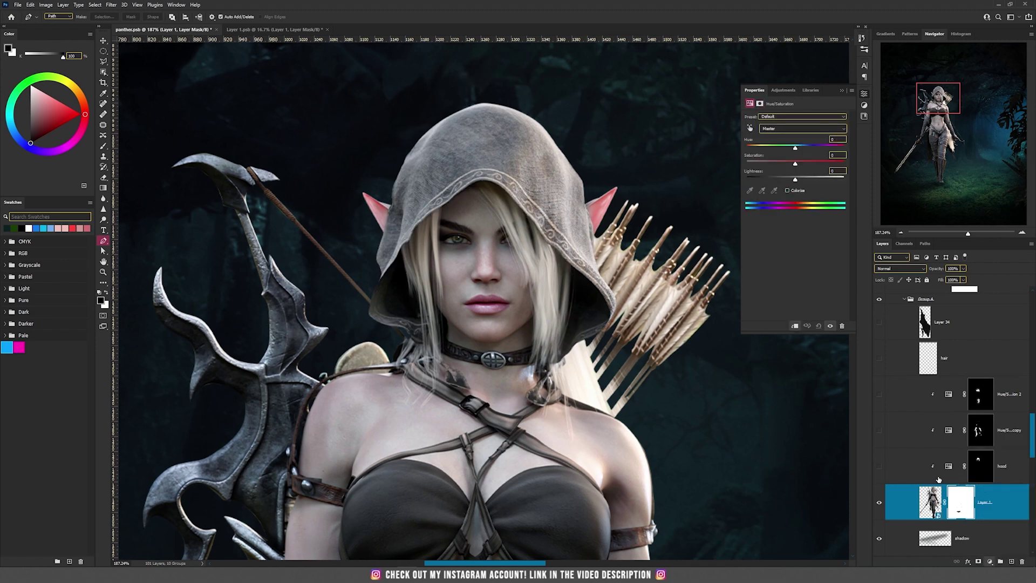
{"action": "left_click", "coordinate": [787, 190]}
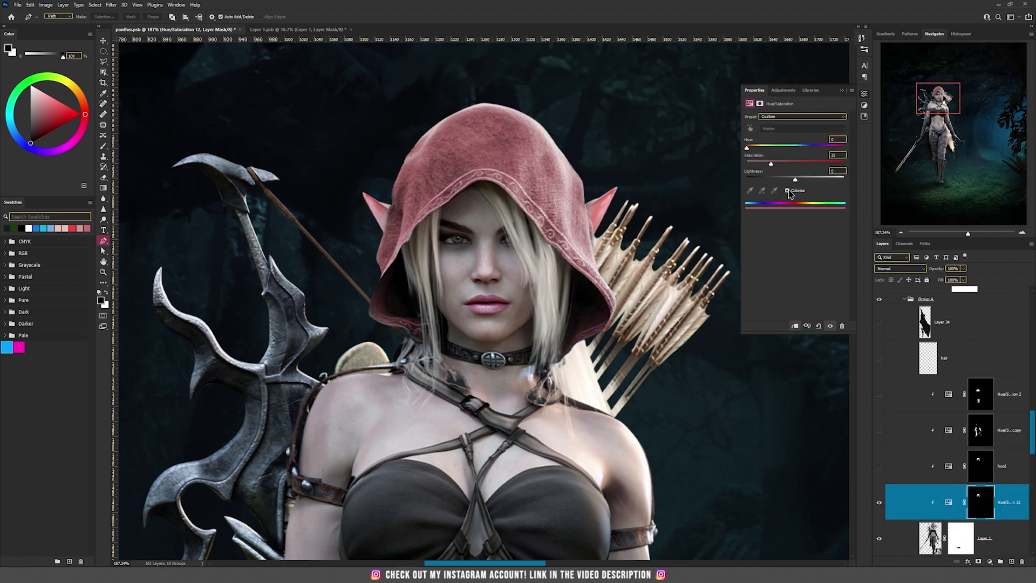
{"action": "left_click", "coordinate": [795, 163]}
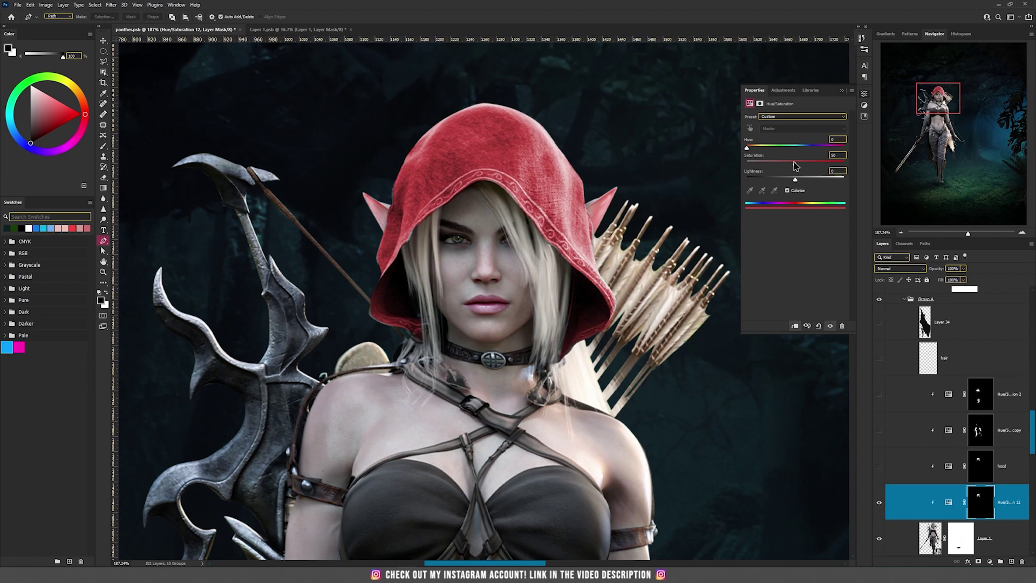
{"action": "left_click_drag", "start_coordinate": [757, 149], "coordinate": [833, 152]}
{"action": "scroll", "coordinate": [573, 187], "scroll_direction": "down", "scroll_amount": 8}
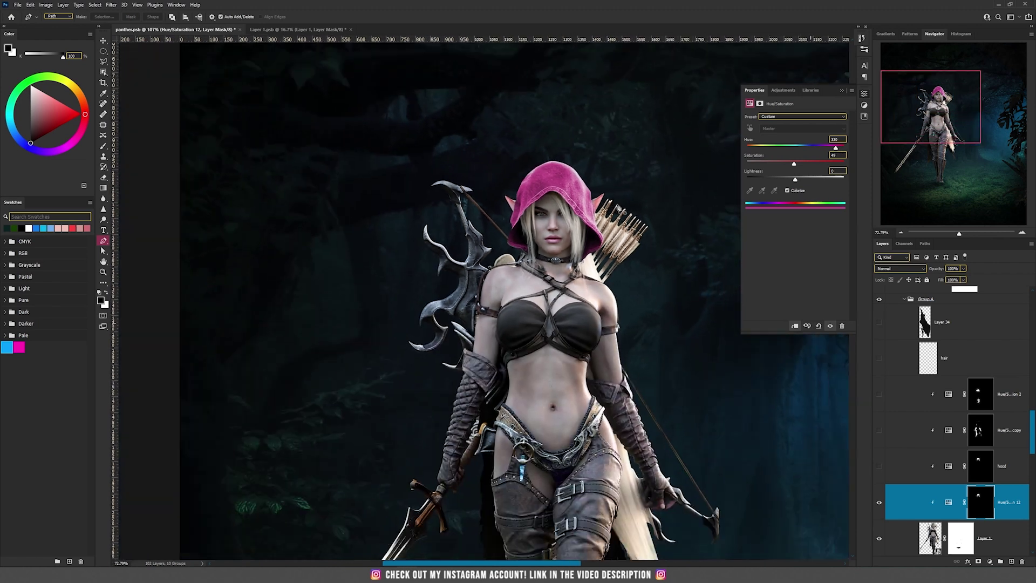
Replace the demo adjustment with the prepared Hue/Saturation layers for the blue hood, blue arm wraps, and red top and boots
{"action": "scroll", "coordinate": [644, 259], "scroll_direction": "up", "scroll_amount": 4}
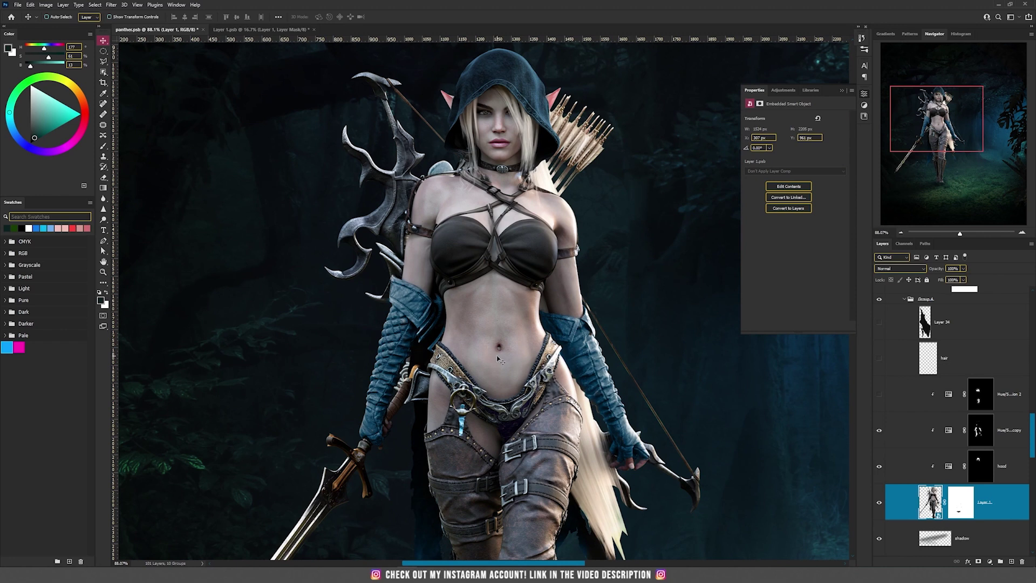
{"action": "left_click", "coordinate": [879, 396]}
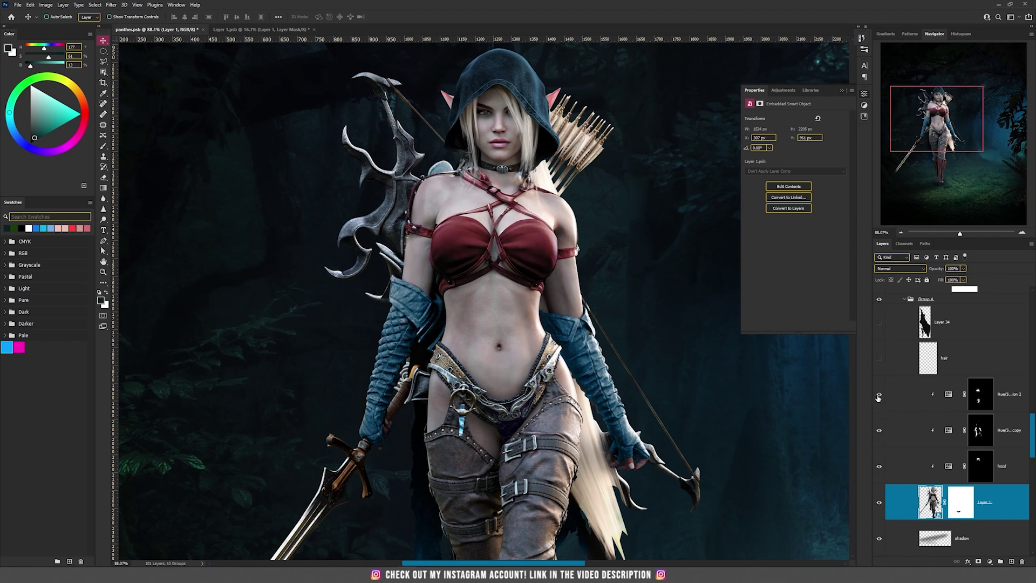
{"action": "scroll", "coordinate": [514, 205], "scroll_direction": "down", "scroll_amount": 2}
{"action": "scroll", "coordinate": [502, 214], "scroll_direction": "up", "scroll_amount": 5}
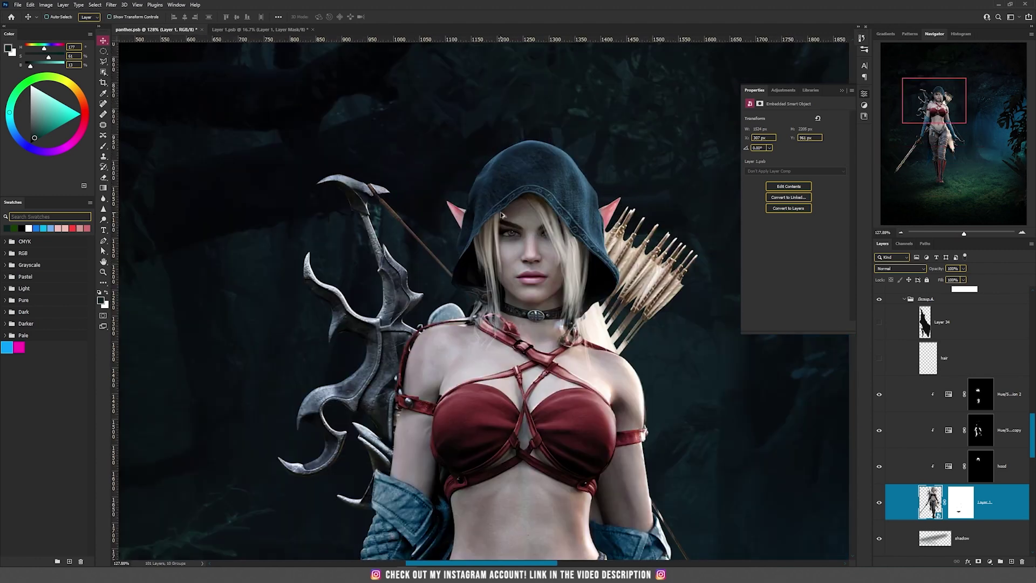
Show the hair layer and check the painted strands around the archer's face and waist
{"action": "left_click", "coordinate": [879, 358]}
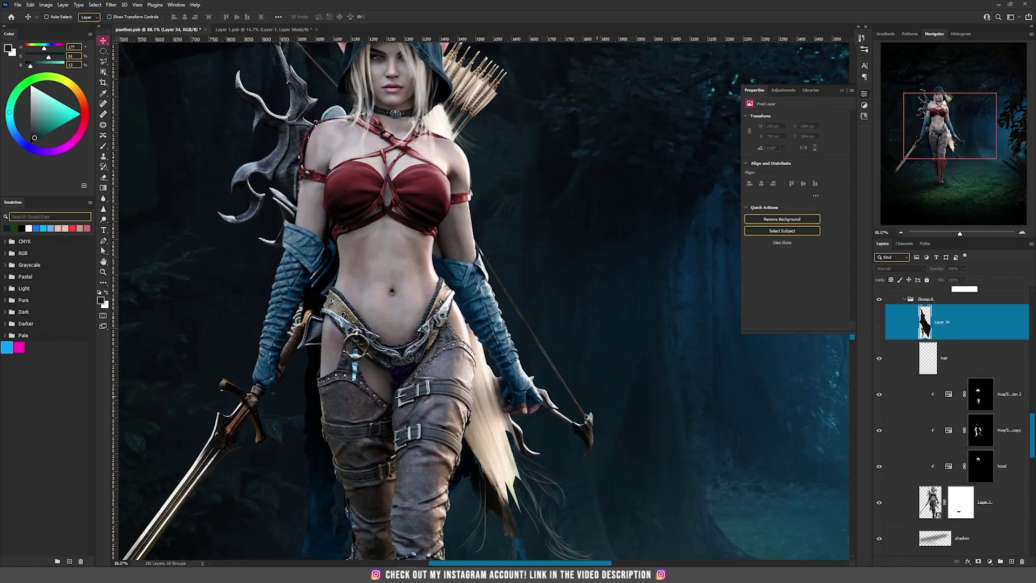
{"action": "scroll", "coordinate": [526, 380], "scroll_direction": "down", "scroll_amount": 3}
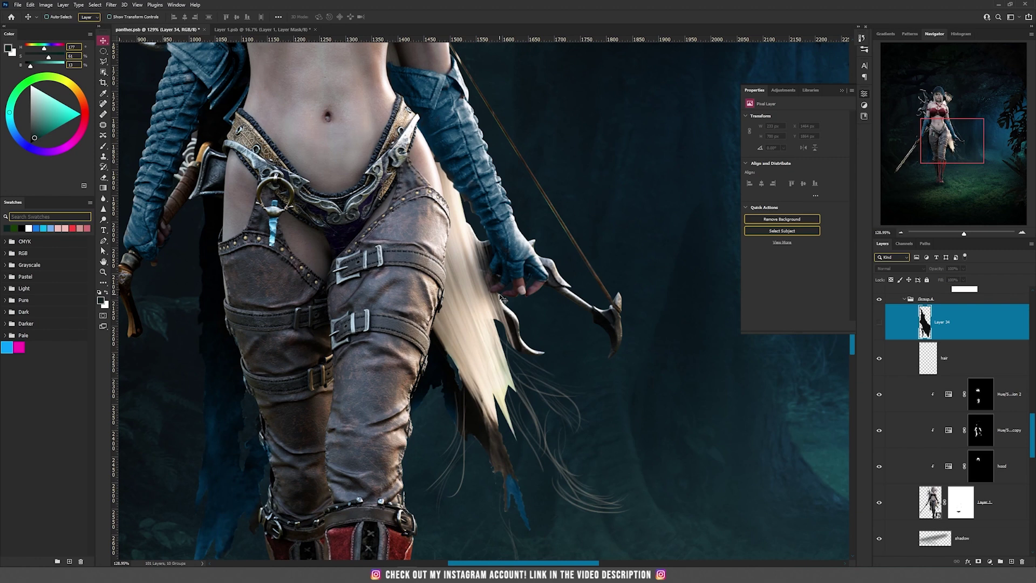
{"action": "scroll", "coordinate": [503, 298], "scroll_direction": "down", "scroll_amount": 3}
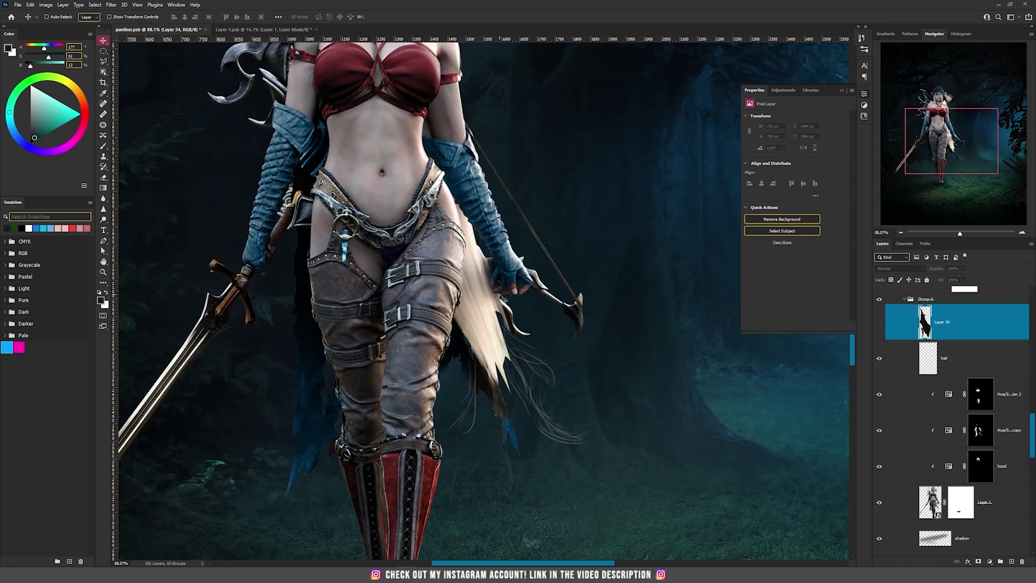
{"action": "scroll", "coordinate": [469, 241], "scroll_direction": "up", "scroll_amount": 3}
{"action": "scroll", "coordinate": [493, 296], "scroll_direction": "down", "scroll_amount": 3}
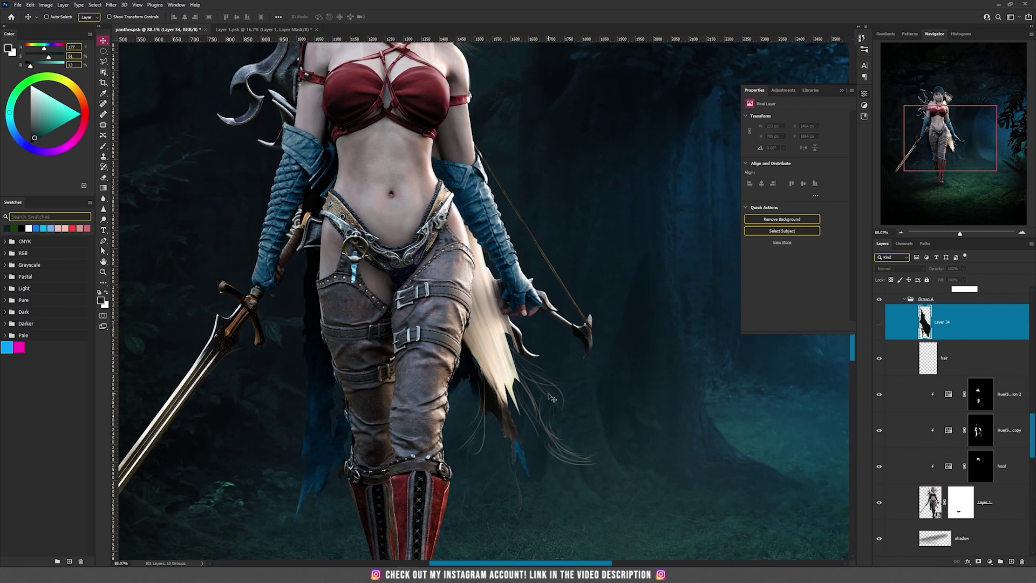
{"action": "left_click_drag", "start_coordinate": [471, 221], "coordinate": [517, 343]}
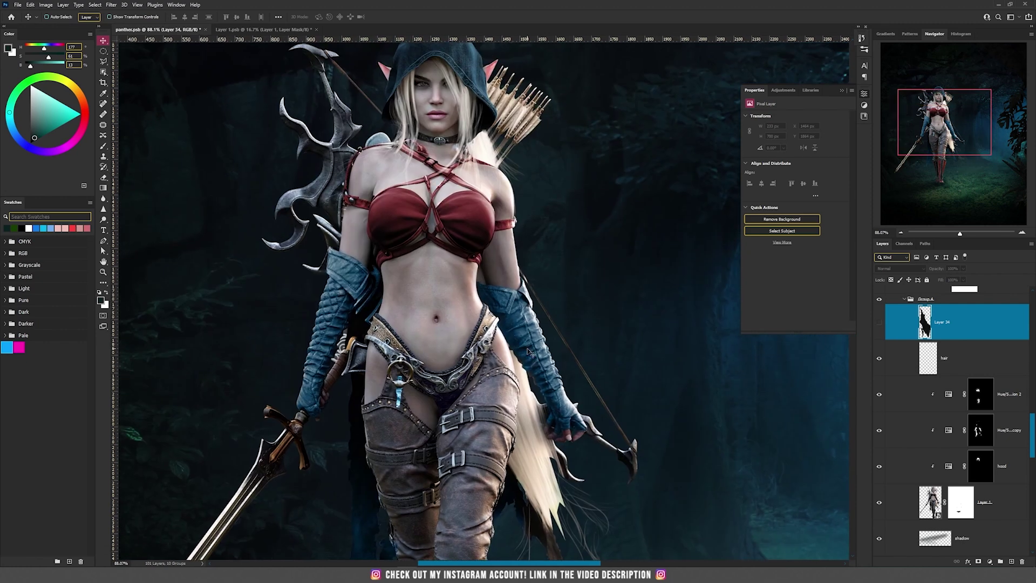
{"action": "scroll", "coordinate": [538, 357], "scroll_direction": "down", "scroll_amount": 2}
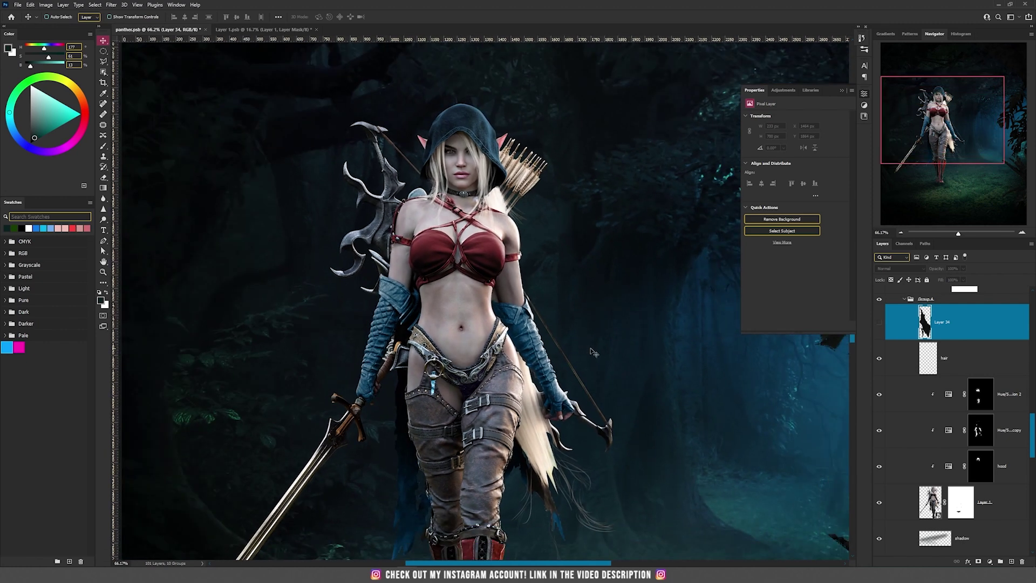
Show Layer 34 to cover the pale fur beside the archer's leg with dark torn cloth
{"action": "left_click", "coordinate": [878, 323]}
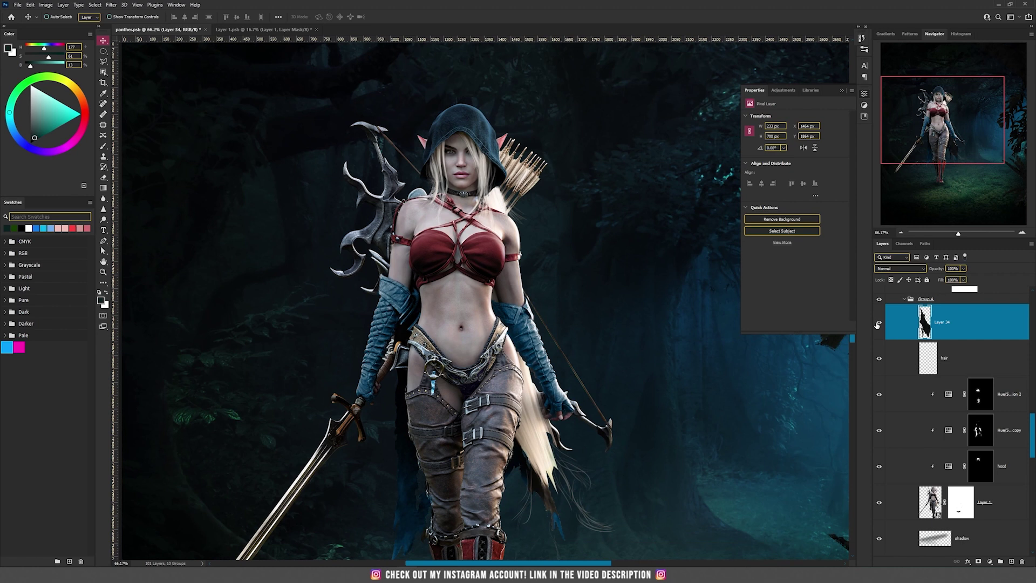
{"action": "mouse_move", "coordinate": [577, 432]}
{"action": "left_mouse_down"}
{"action": "mouse_move", "coordinate": [636, 409]}
{"action": "mouse_move", "coordinate": [711, 411]}
{"action": "mouse_move", "coordinate": [573, 447]}
{"action": "left_mouse_up"}
{"action": "scroll", "coordinate": [539, 431], "scroll_direction": "up", "scroll_amount": 3}
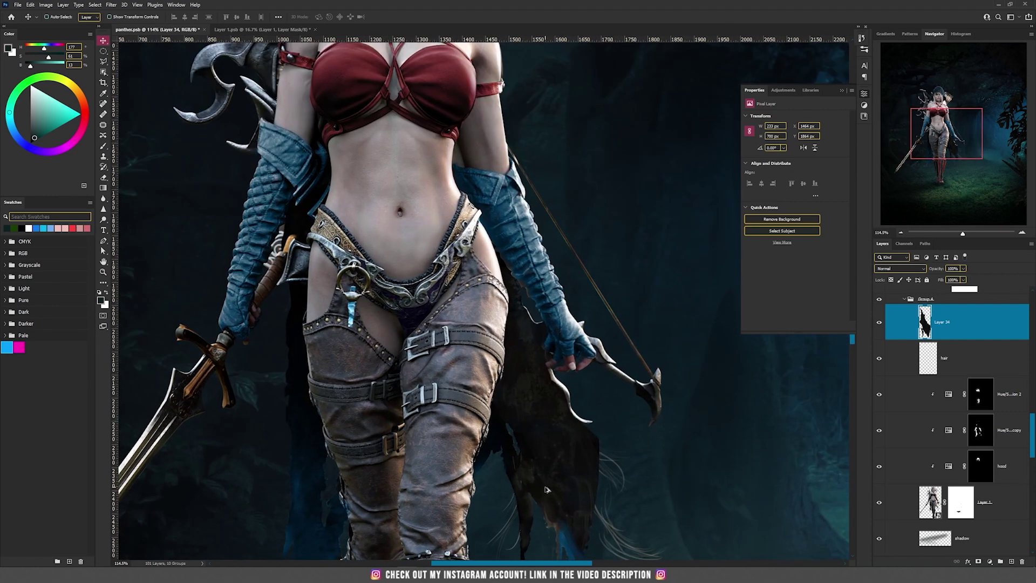
{"action": "scroll", "coordinate": [369, 390], "scroll_direction": "down", "scroll_amount": 2}
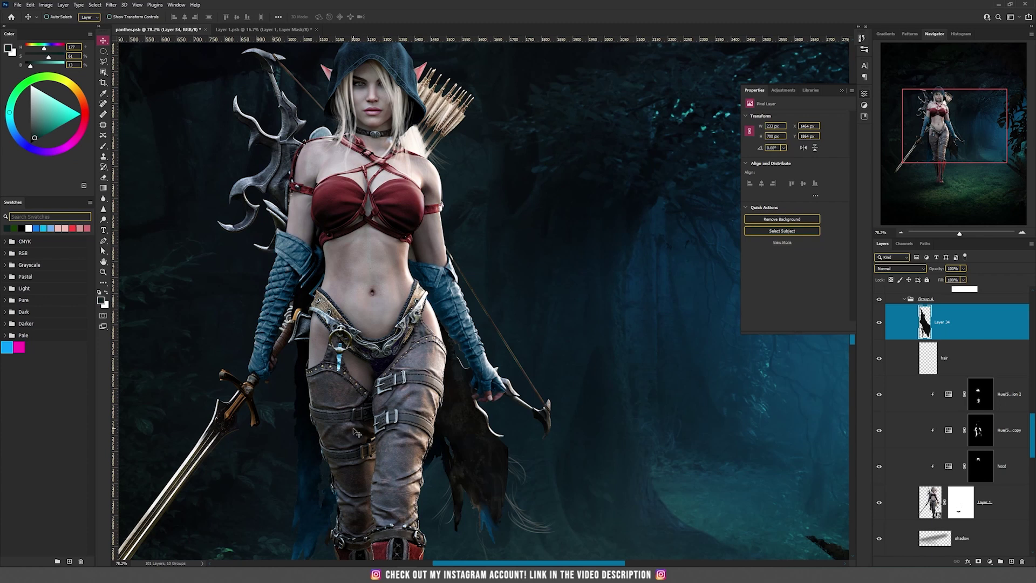
{"action": "scroll", "coordinate": [451, 345], "scroll_direction": "down", "scroll_amount": 4}
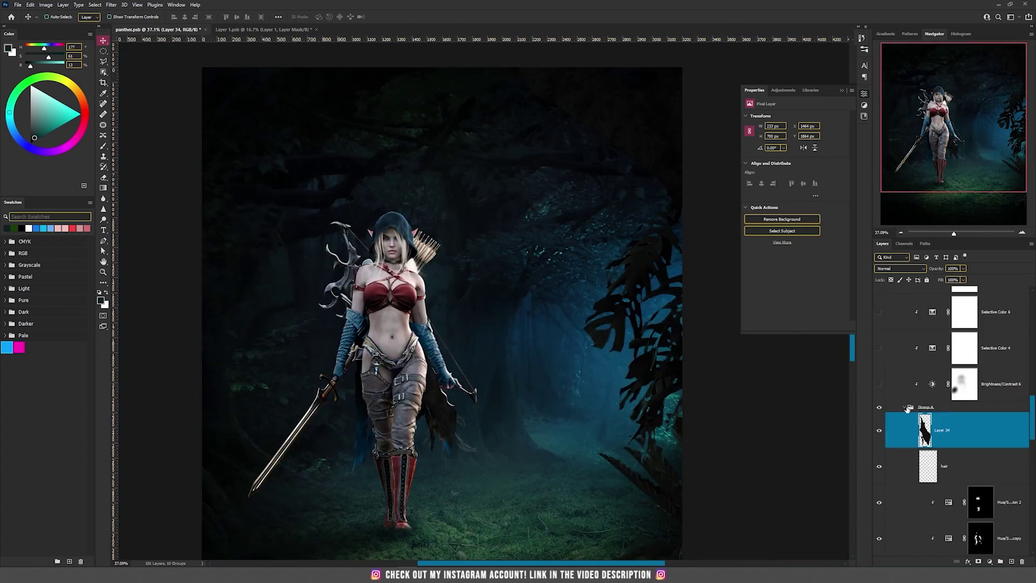
Collapse the archer's Group 4 and show the clipped Brightness/Contrast 6 layer to darken her
{"action": "left_click", "coordinate": [905, 407]}
{"action": "key", "text": "ctrl+plus"}
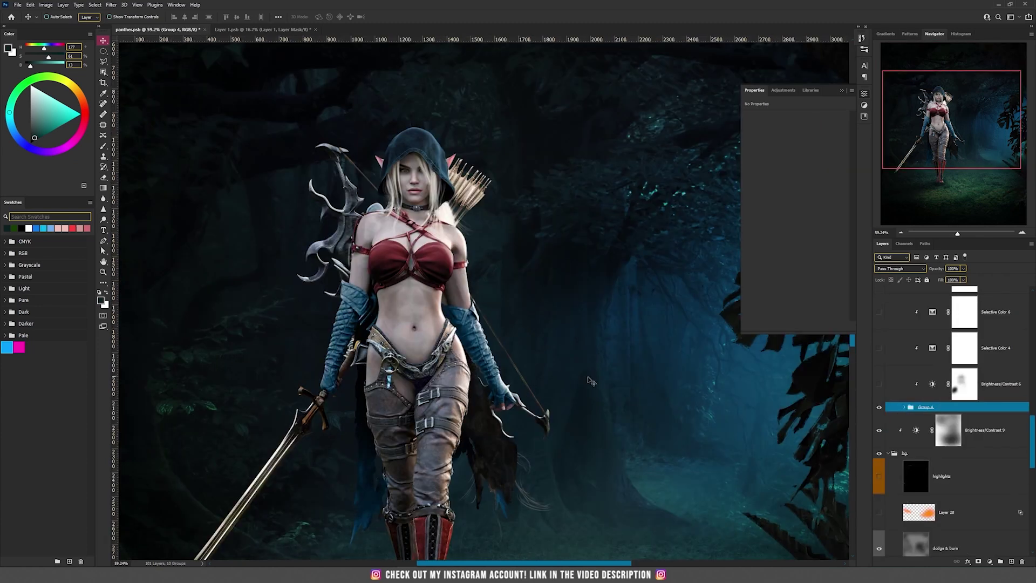
{"action": "left_click", "coordinate": [879, 385]}
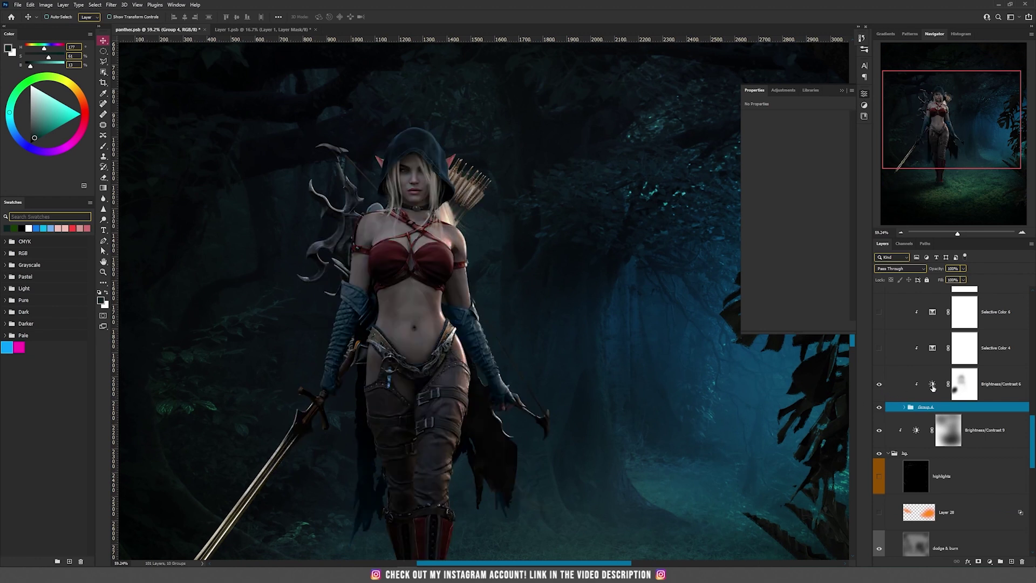
Show the clipped Selective Color 4 and Selective Color 6 layers to adjust the archer's neutral tones
{"action": "left_click", "coordinate": [932, 385]}
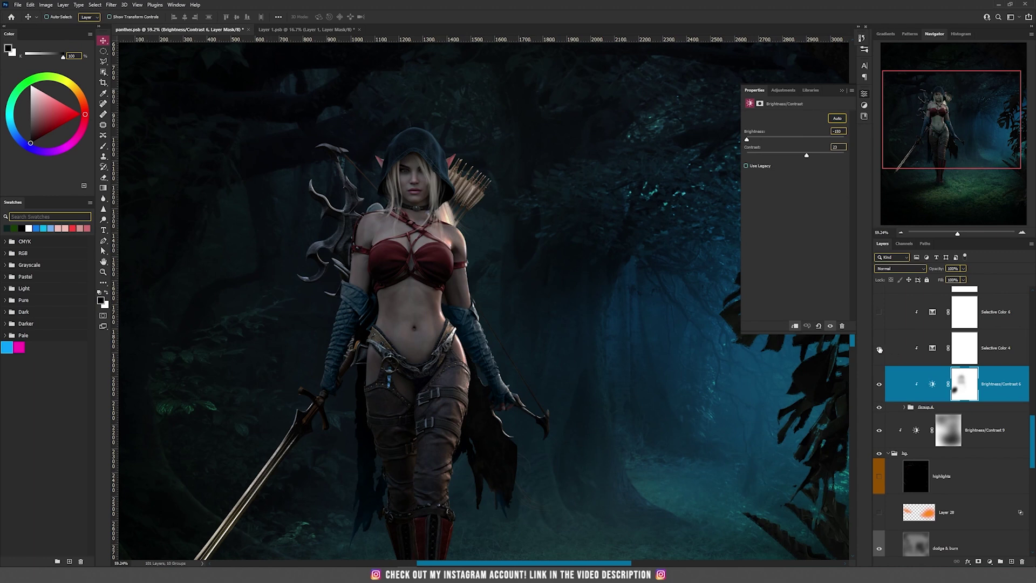
{"action": "left_click", "coordinate": [928, 349]}
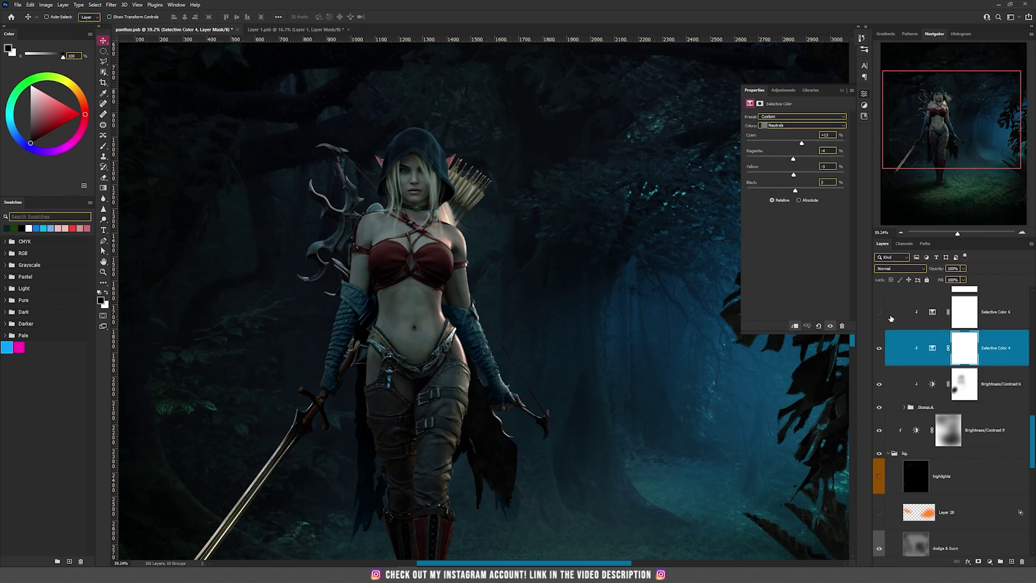
{"action": "left_click", "coordinate": [879, 313]}
{"action": "left_click", "coordinate": [918, 313]}
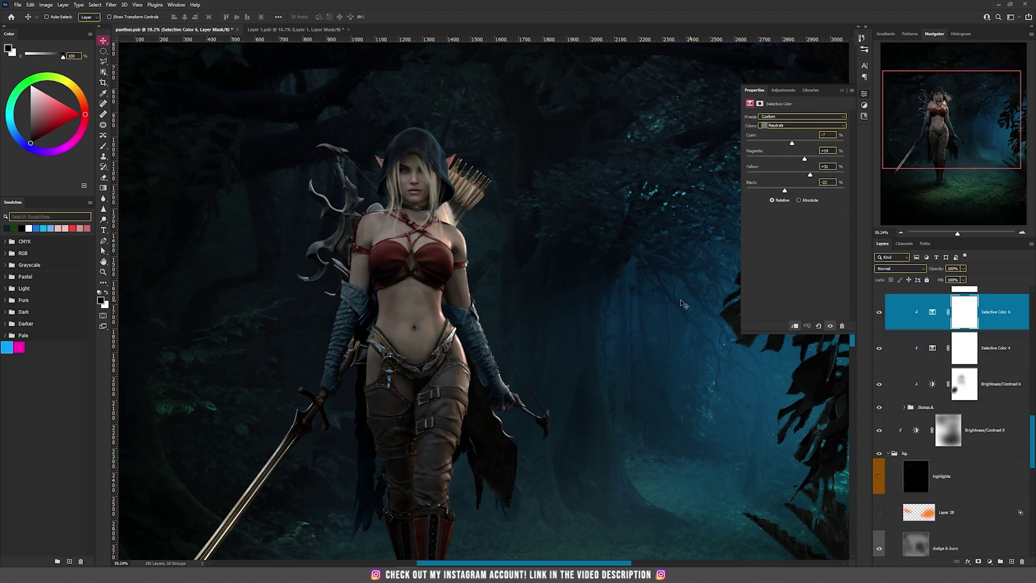
Show the clipped Brightness/Contrast 8 layer to brighten the archer and open its settings
{"action": "scroll", "coordinate": [438, 306], "scroll_direction": "up", "scroll_amount": 3}
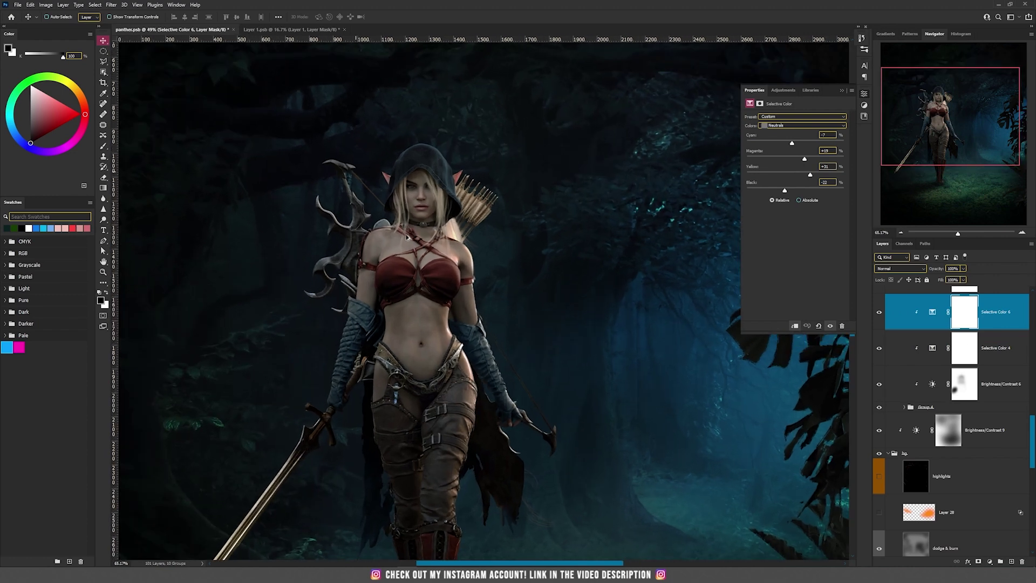
{"action": "scroll", "coordinate": [878, 420], "scroll_direction": "up", "scroll_amount": 4}
{"action": "left_click", "coordinate": [878, 421]}
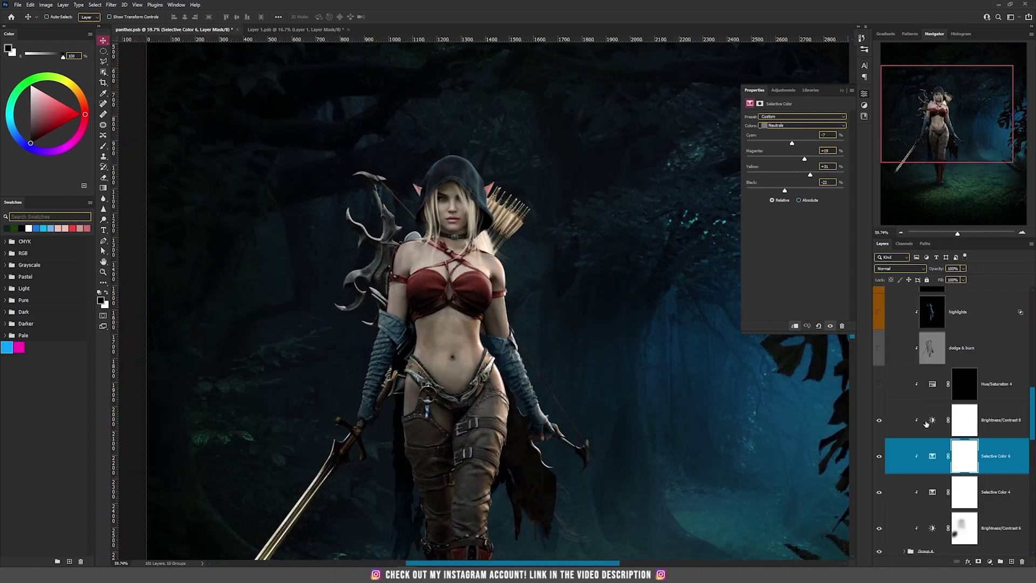
{"action": "left_click", "coordinate": [921, 424]}
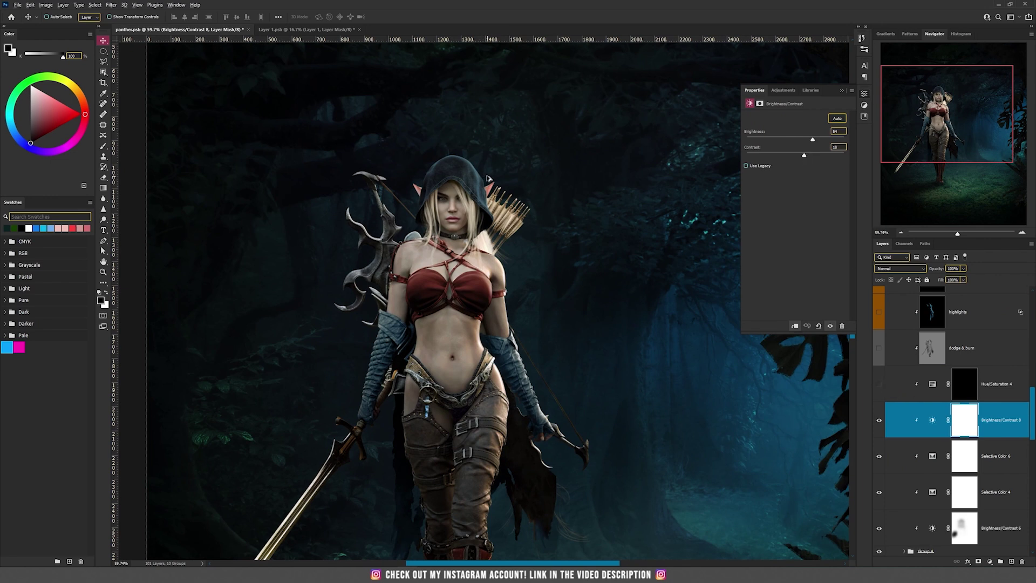
Show the masked Hue/Saturation 4 layer to colour the archer's eyes green and compare it on and off
{"action": "scroll", "coordinate": [484, 162], "scroll_direction": "up", "scroll_amount": 10}
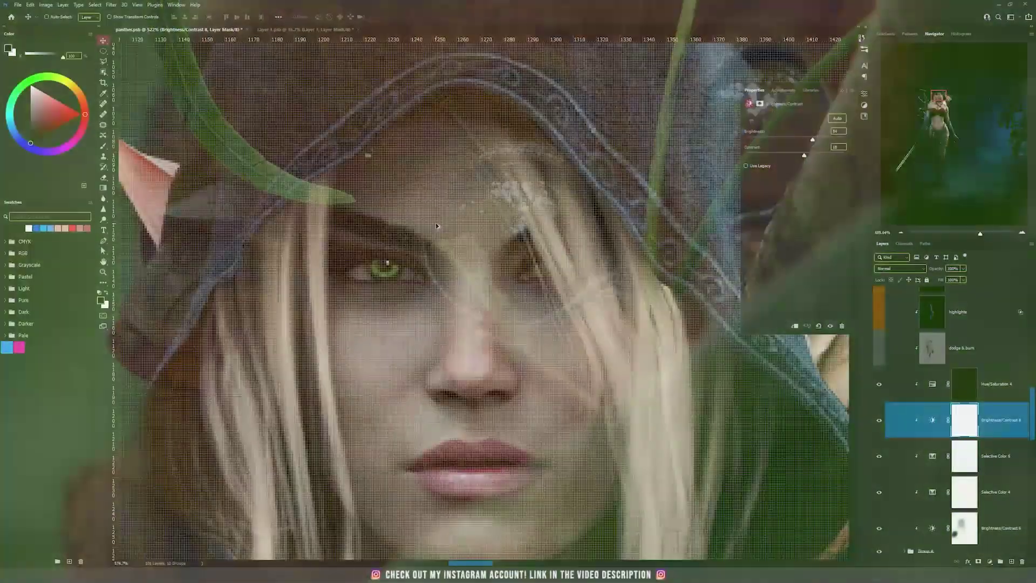
{"action": "scroll", "coordinate": [434, 231], "scroll_direction": "down", "scroll_amount": 3}
{"action": "scroll", "coordinate": [434, 231], "scroll_direction": "up", "scroll_amount": 1}
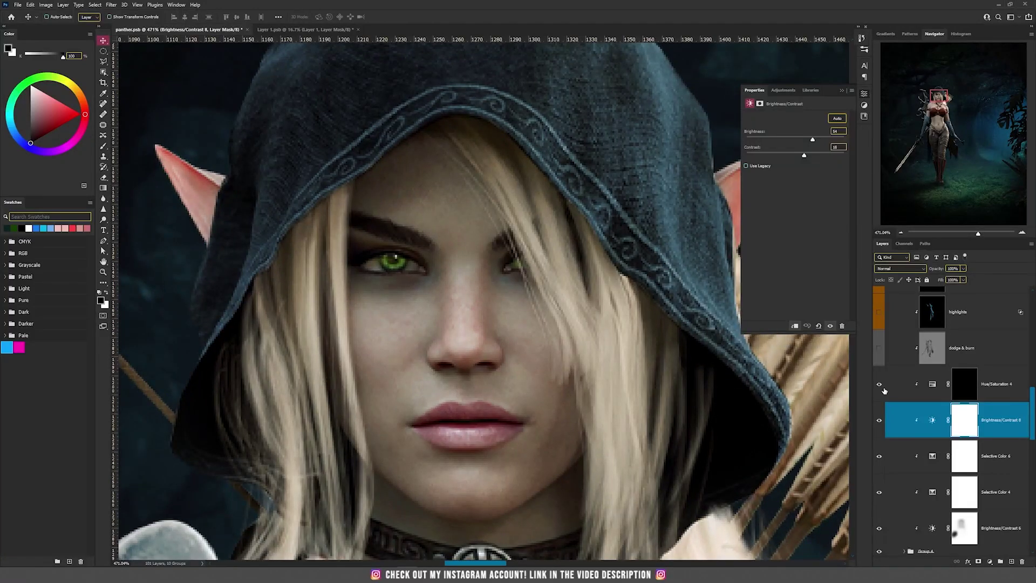
{"action": "left_click", "coordinate": [888, 388]}
{"action": "left_click", "coordinate": [879, 384]}
{"action": "left_click", "coordinate": [880, 385]}
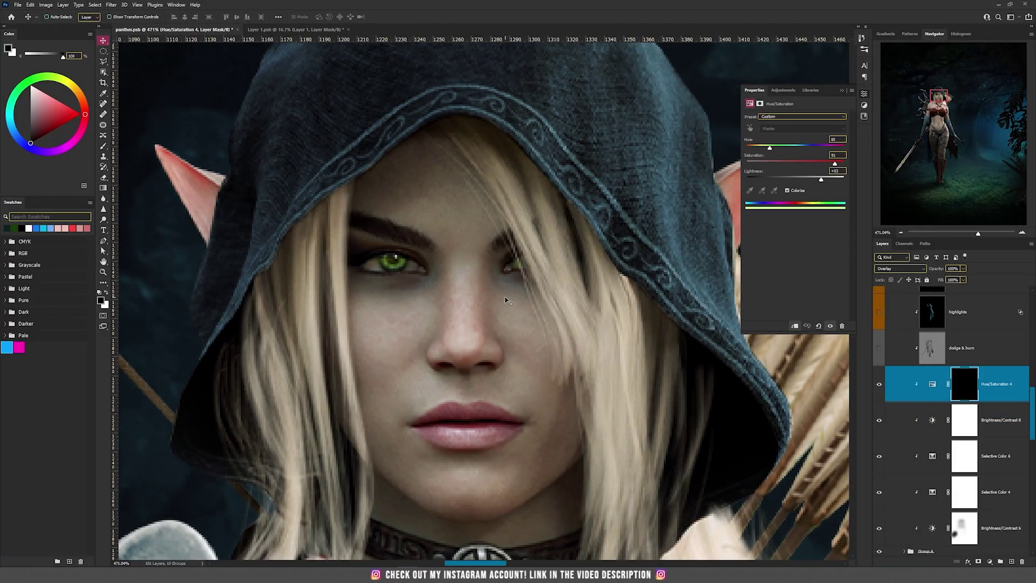
Show the archer's Soft Light dodge & burn layer and compare her shading with and without it
{"action": "scroll", "coordinate": [504, 284], "scroll_direction": "down", "scroll_amount": 20}
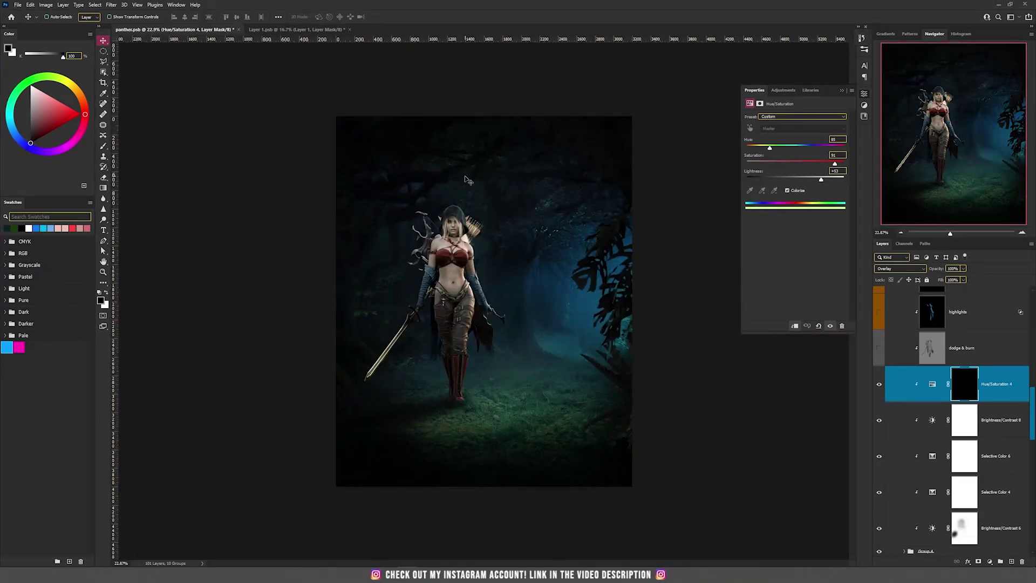
{"action": "scroll", "coordinate": [467, 179], "scroll_direction": "up", "scroll_amount": 6}
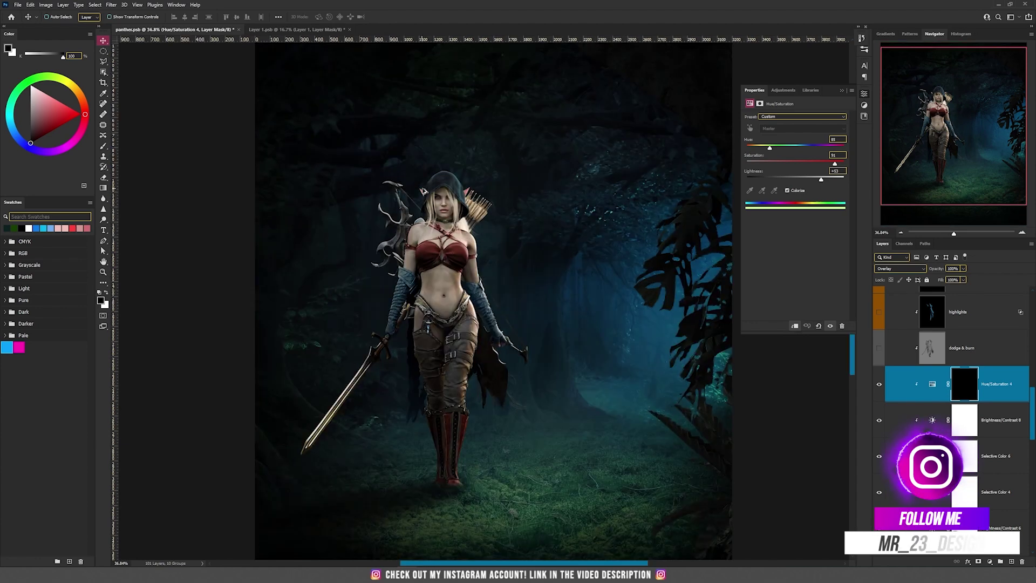
{"action": "scroll", "coordinate": [429, 190], "scroll_direction": "down", "scroll_amount": 2}
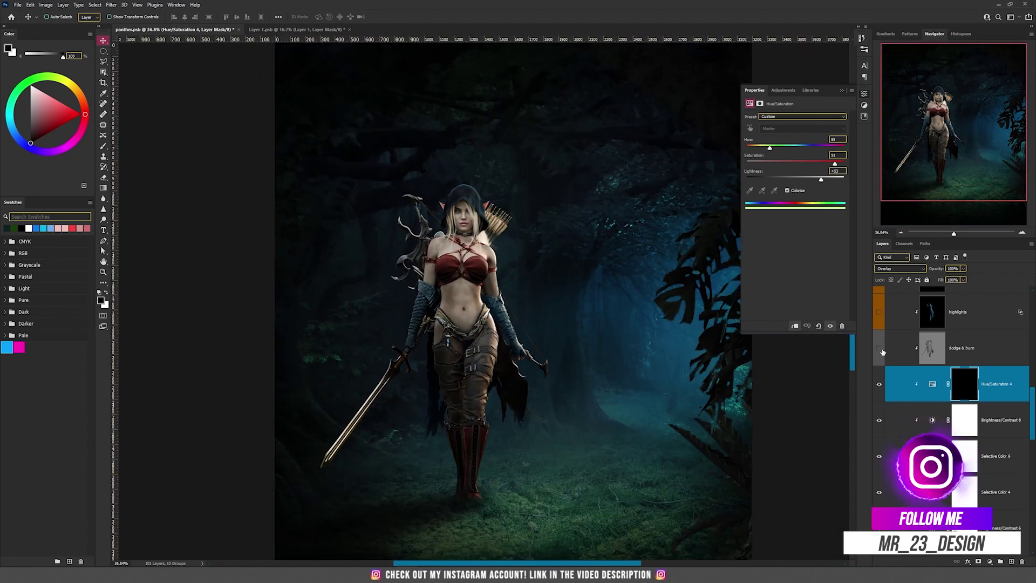
{"action": "scroll", "coordinate": [539, 259], "scroll_direction": "down", "scroll_amount": 2}
{"action": "left_click", "coordinate": [938, 355]}
{"action": "left_click", "coordinate": [879, 348]}
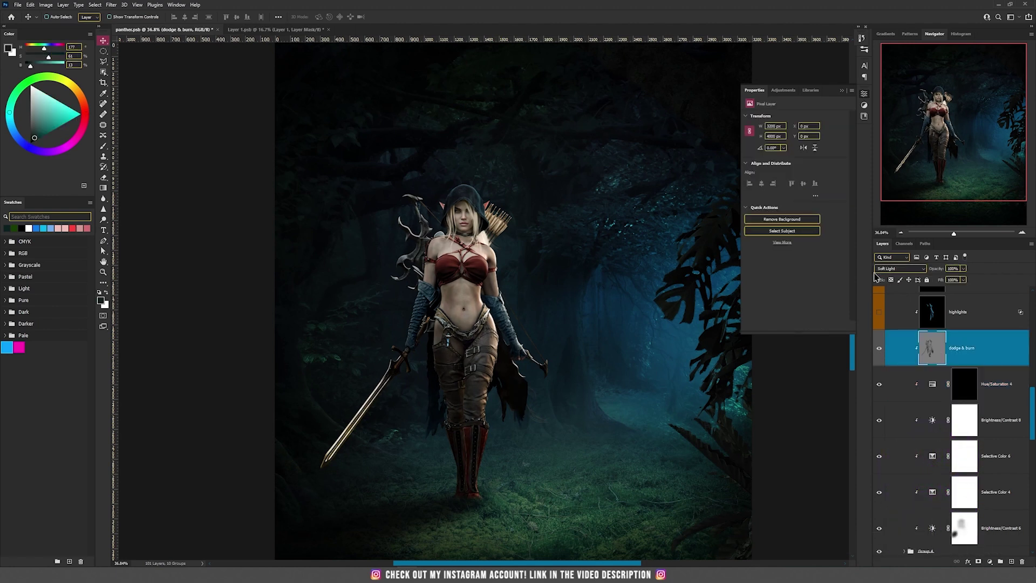
{"action": "scroll", "coordinate": [426, 334], "scroll_direction": "up", "scroll_amount": 2}
{"action": "left_click", "coordinate": [879, 348]}
{"action": "left_click", "coordinate": [879, 348]}
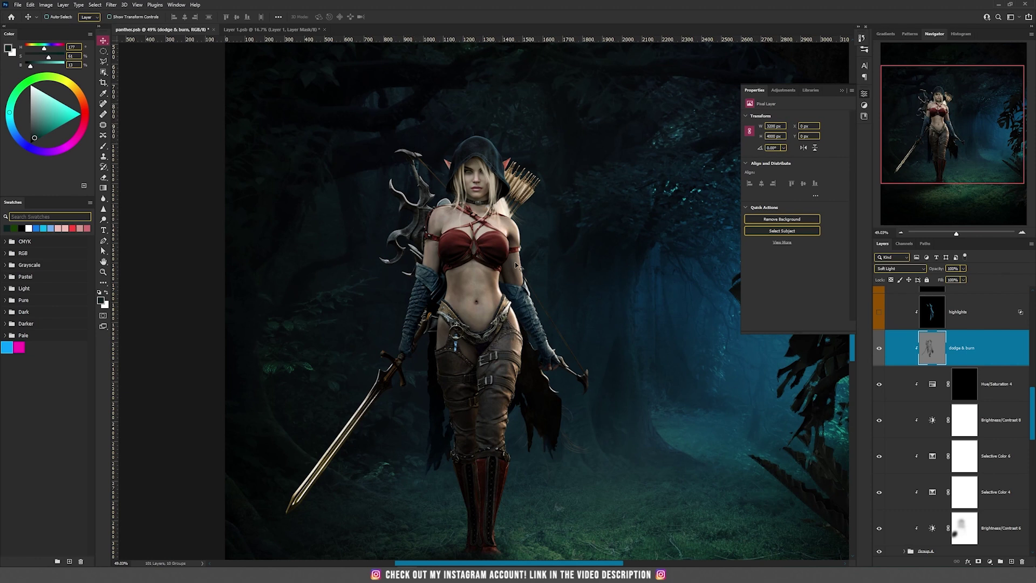
Preview the blue highlights layer on the archer by comparing it on and off against the blue forest light
{"action": "scroll", "coordinate": [546, 333], "scroll_direction": "down", "scroll_amount": 1}
{"action": "scroll", "coordinate": [876, 393], "scroll_direction": "up", "scroll_amount": 2}
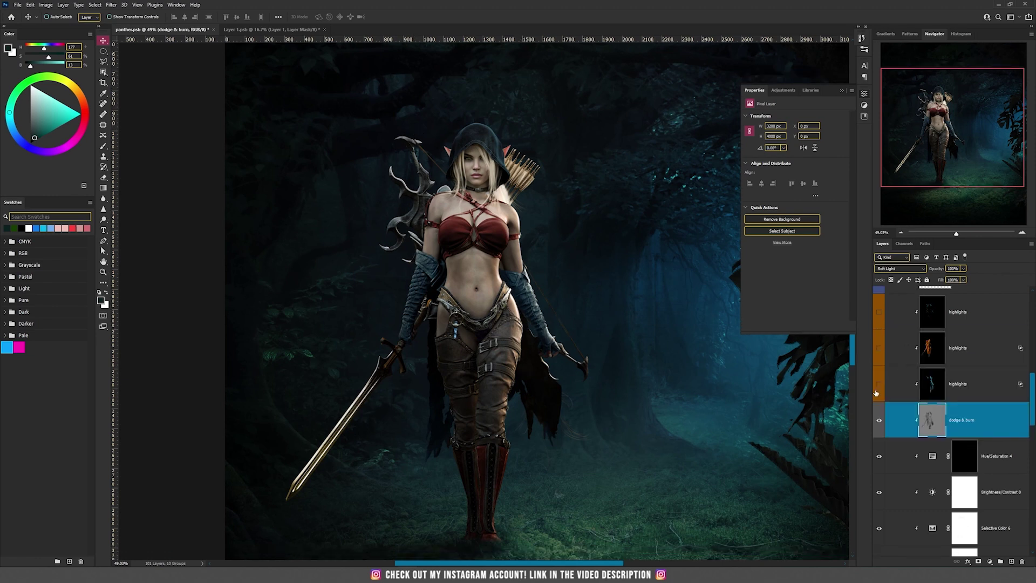
{"action": "left_click", "coordinate": [879, 384]}
{"action": "left_click", "coordinate": [879, 384]}
{"action": "left_click_drag", "start_coordinate": [591, 266], "coordinate": [382, 294]}
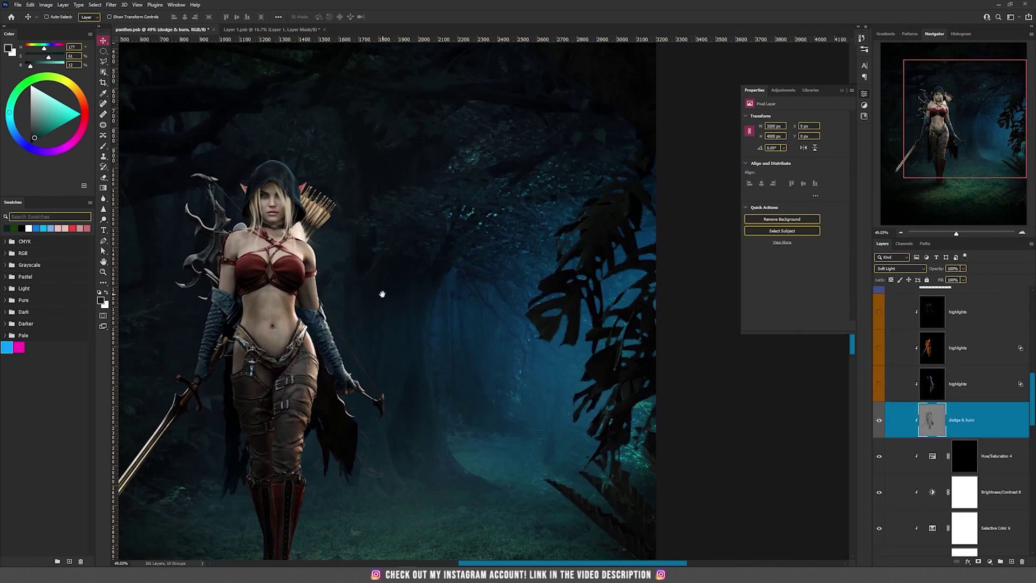
{"action": "scroll", "coordinate": [531, 275], "scroll_direction": "down", "scroll_amount": 2}
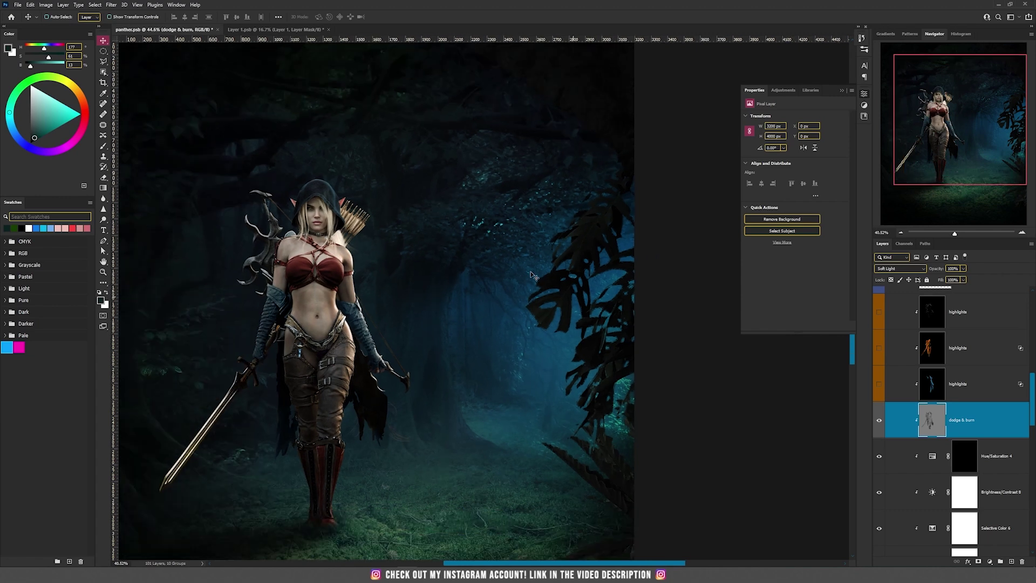
{"action": "scroll", "coordinate": [308, 189], "scroll_direction": "up", "scroll_amount": 2}
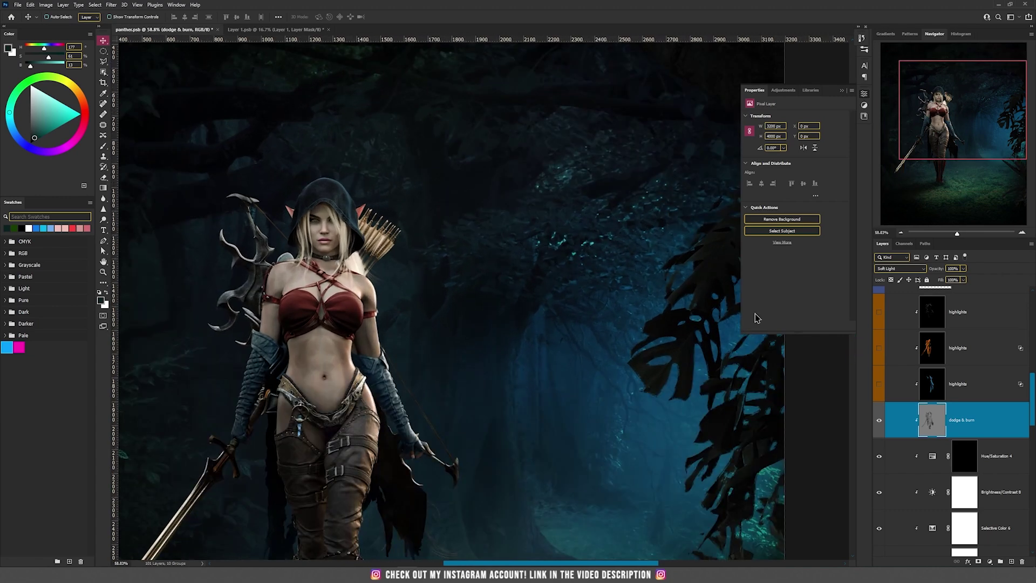
{"action": "left_click", "coordinate": [878, 383]}
{"action": "left_click", "coordinate": [879, 383]}
{"action": "left_click", "coordinate": [878, 383]}
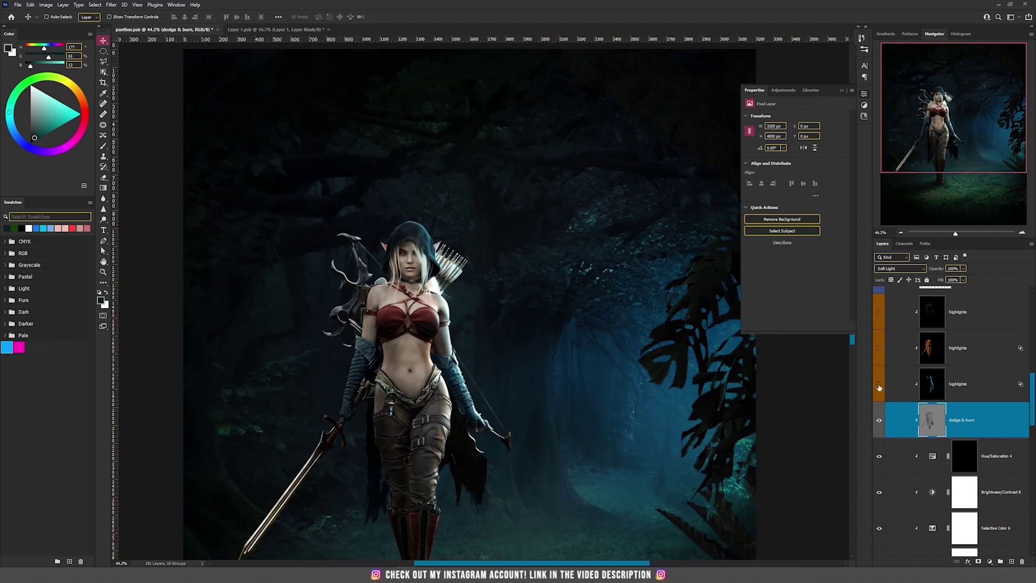
{"action": "left_click", "coordinate": [878, 383]}
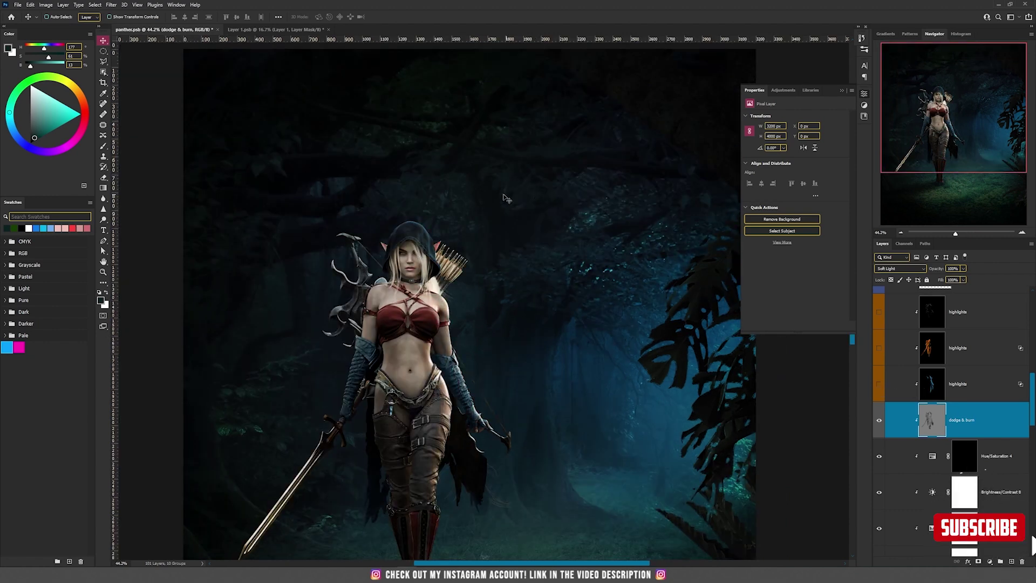
Create a clipped layer above dodge & burn in Linear Dodge (Add) mode, filled with neutral black
{"action": "left_click", "coordinate": [63, 5]}
{"action": "mouse_move", "coordinate": [73, 13]}
{"action": "left_click", "coordinate": [170, 14]}
{"action": "left_click", "coordinate": [482, 206]}
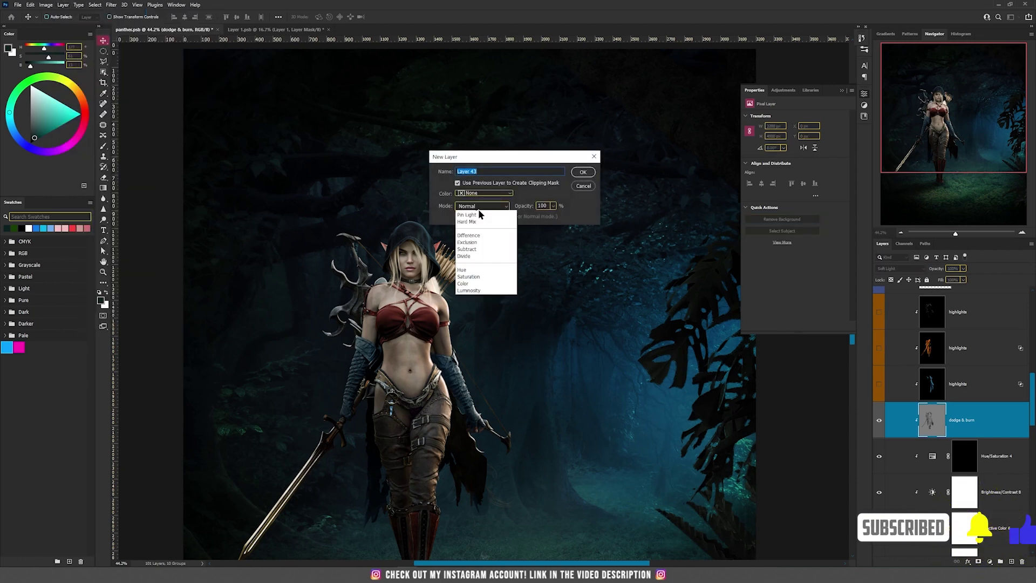
{"action": "left_click", "coordinate": [488, 298]}
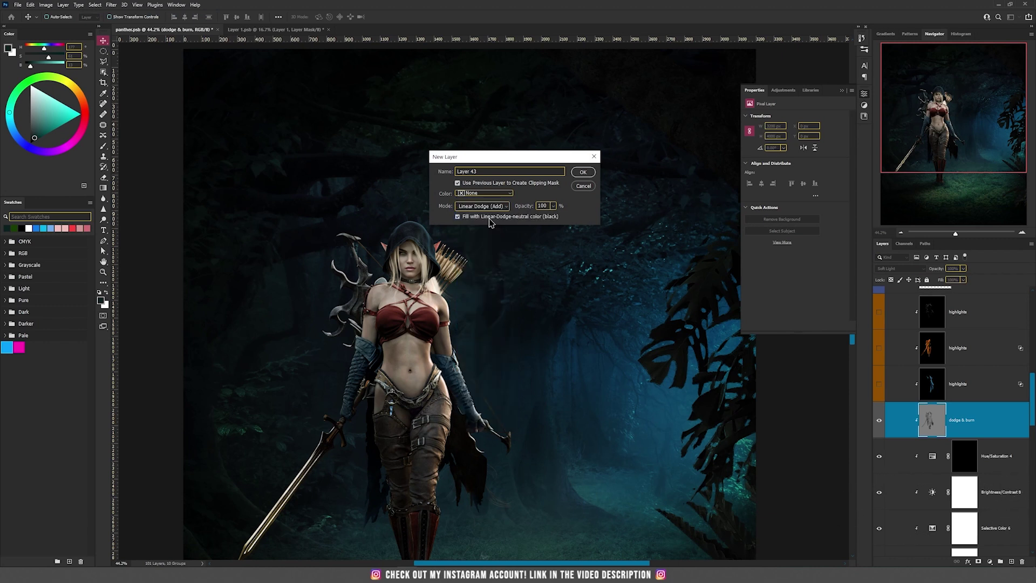
{"action": "left_click", "coordinate": [578, 178]}
Paint blue rim light along the archer's side facing the blue glow with a soft brush at 9% flow
{"action": "key", "text": "b"}
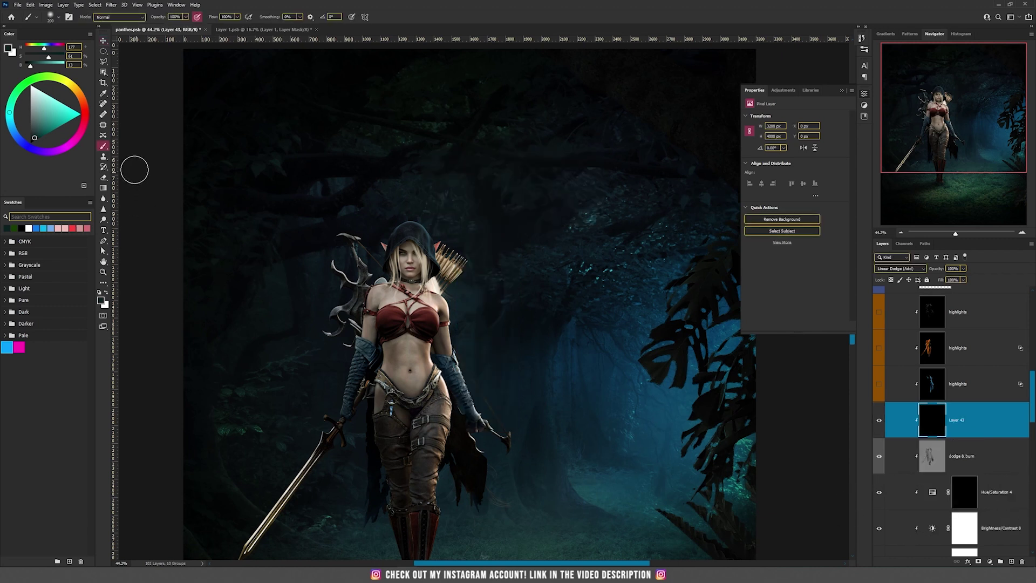
{"action": "left_click", "coordinate": [7, 348]}
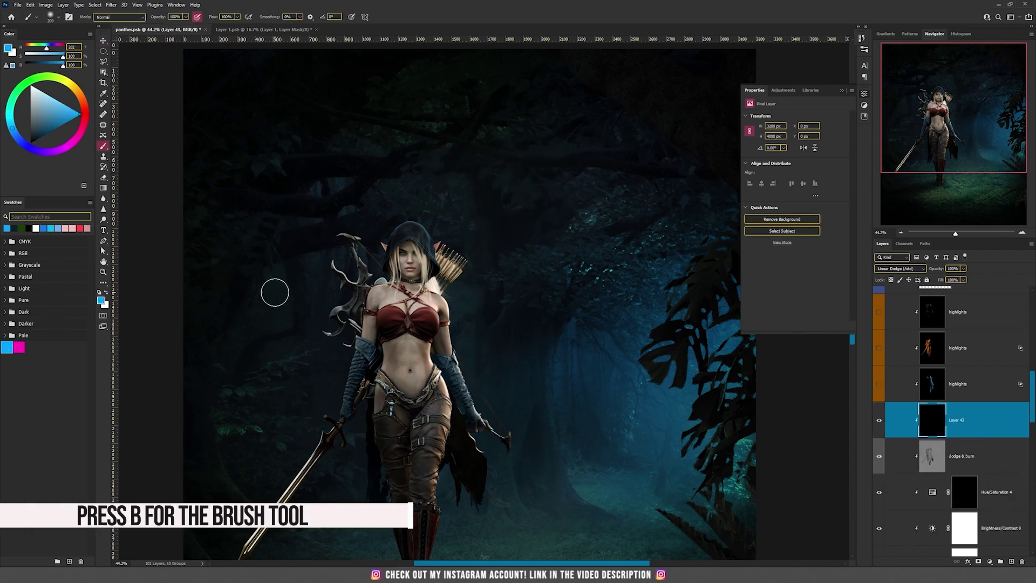
{"action": "key", "text": "bracketright"}
{"action": "key", "text": "bracketright"}
{"action": "key", "text": "bracketright"}
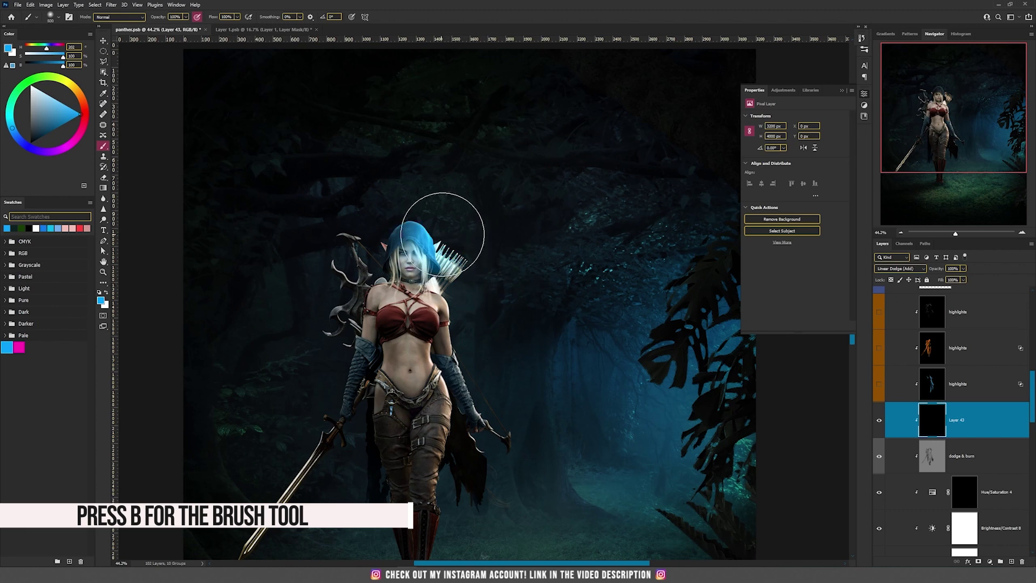
{"action": "left_click", "coordinate": [237, 17]}
{"action": "left_click_drag", "start_coordinate": [206, 26], "coordinate": [202, 26]}
{"action": "mouse_move", "coordinate": [439, 224]}
{"action": "left_mouse_down"}
{"action": "mouse_move", "coordinate": [426, 242]}
{"action": "mouse_move", "coordinate": [485, 343]}
{"action": "mouse_move", "coordinate": [504, 407]}
{"action": "mouse_move", "coordinate": [456, 276]}
{"action": "left_mouse_up"}
{"action": "key", "text": "bracketleft"}
{"action": "key", "text": "bracketleft"}
{"action": "key", "text": "bracketleft"}
{"action": "key", "text": "bracketleft"}
Split the painted layer's Underlying Layer black Blend If slider to 0 / 132 and compare the light on and off
{"action": "double_click", "coordinate": [957, 420]}
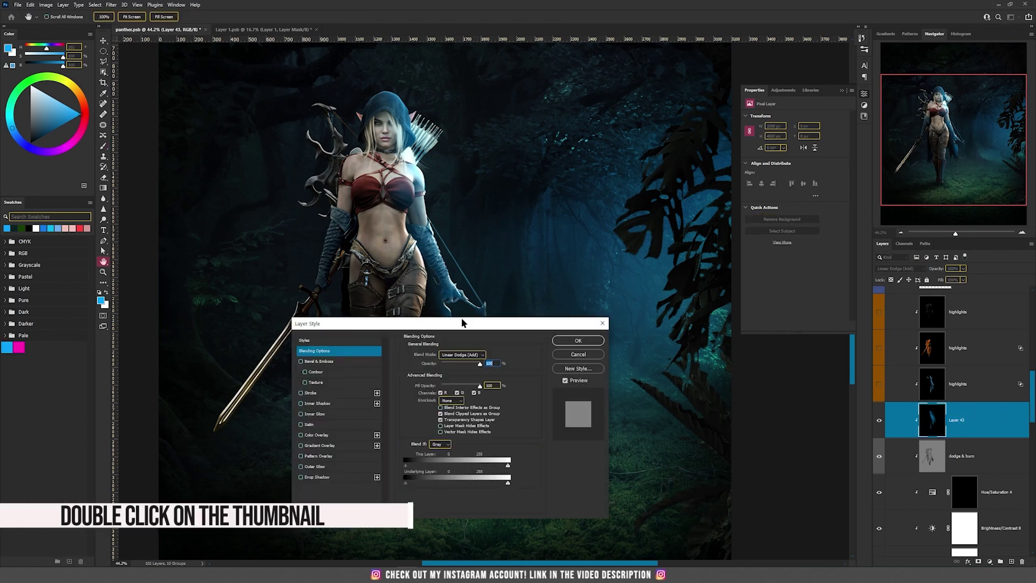
{"action": "left_click_drag", "start_coordinate": [462, 323], "coordinate": [658, 86]}
{"action": "key", "text": "alt"}
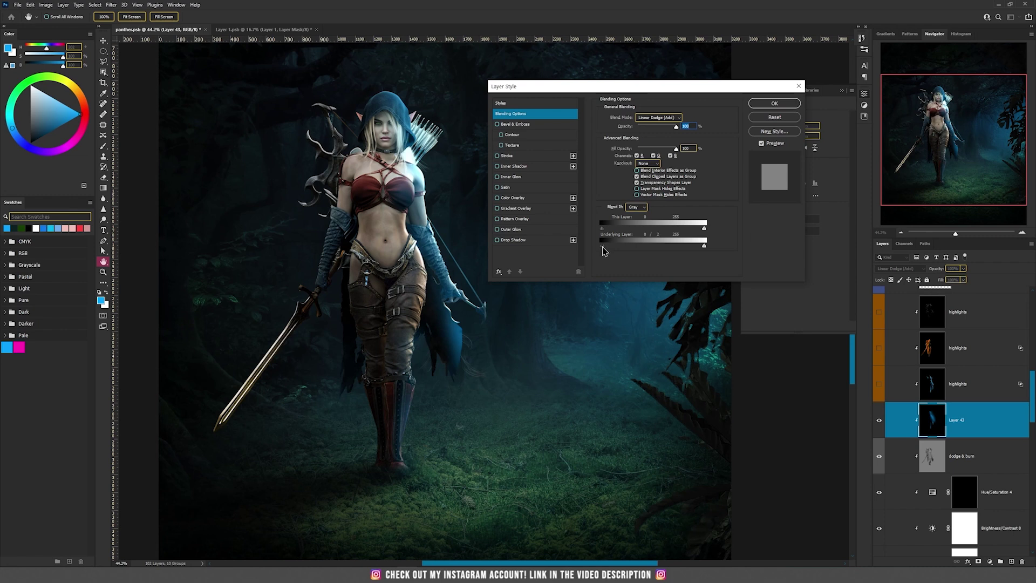
{"action": "left_click_drag", "start_coordinate": [603, 250], "coordinate": [655, 252]}
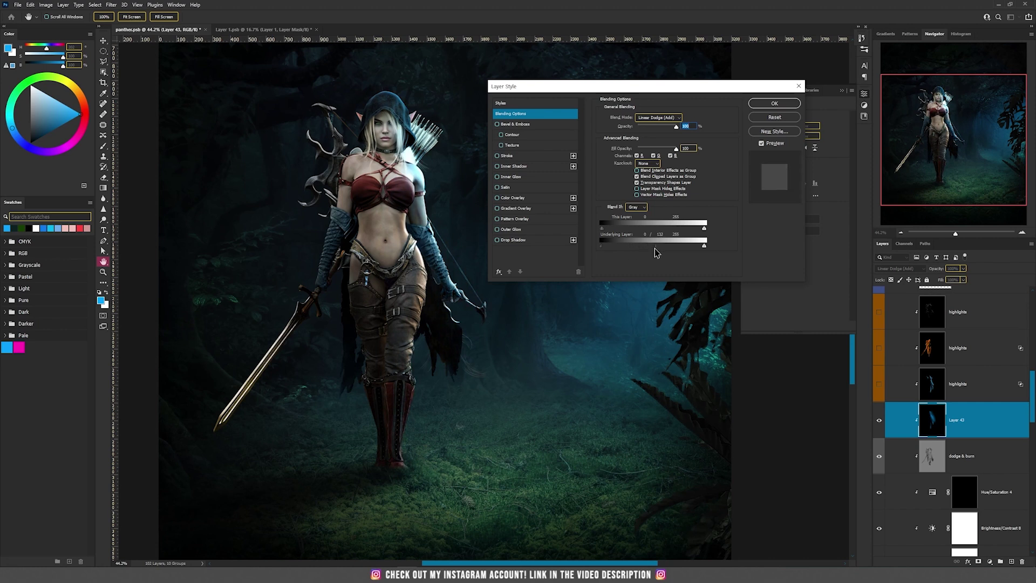
{"action": "left_click", "coordinate": [775, 103]}
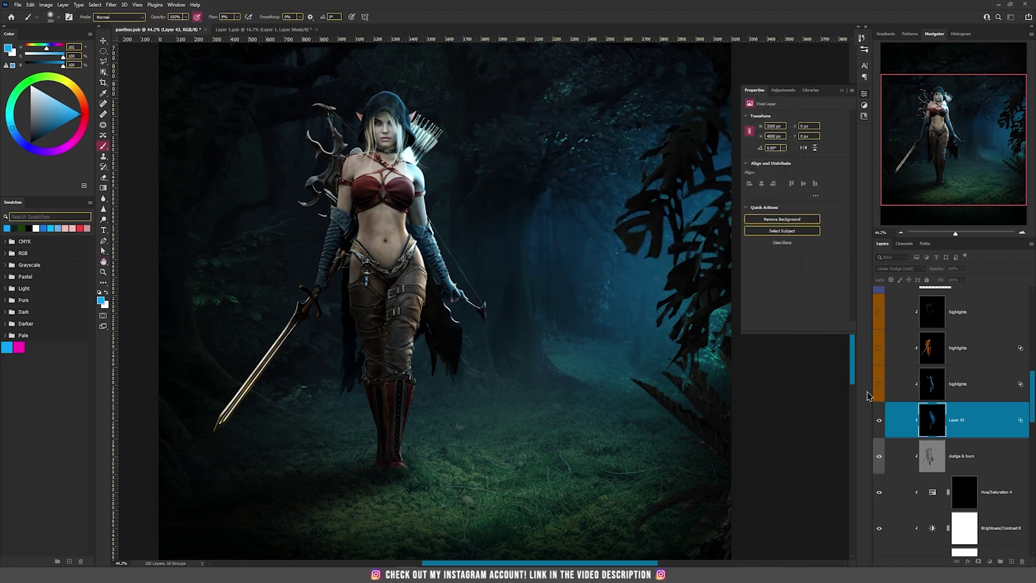
{"action": "left_click", "coordinate": [879, 421]}
{"action": "left_click", "coordinate": [879, 420]}
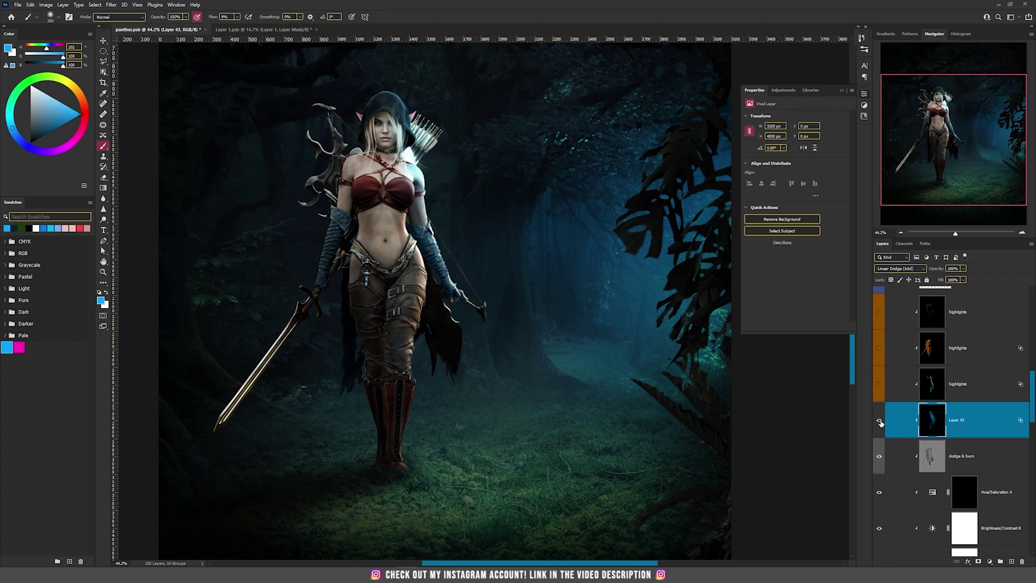
Replace the demo light layer with the prepared blue highlights layer above dodge & burn
{"action": "key", "text": "v"}
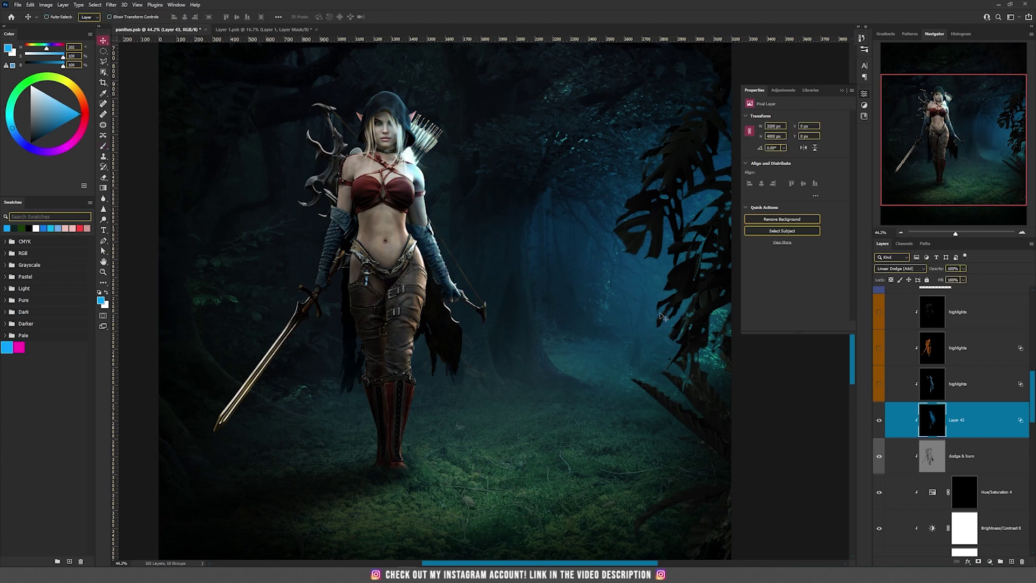
{"action": "key", "text": "ctrl+e"}
{"action": "scroll", "coordinate": [505, 189], "scroll_direction": "up", "scroll_amount": 3}
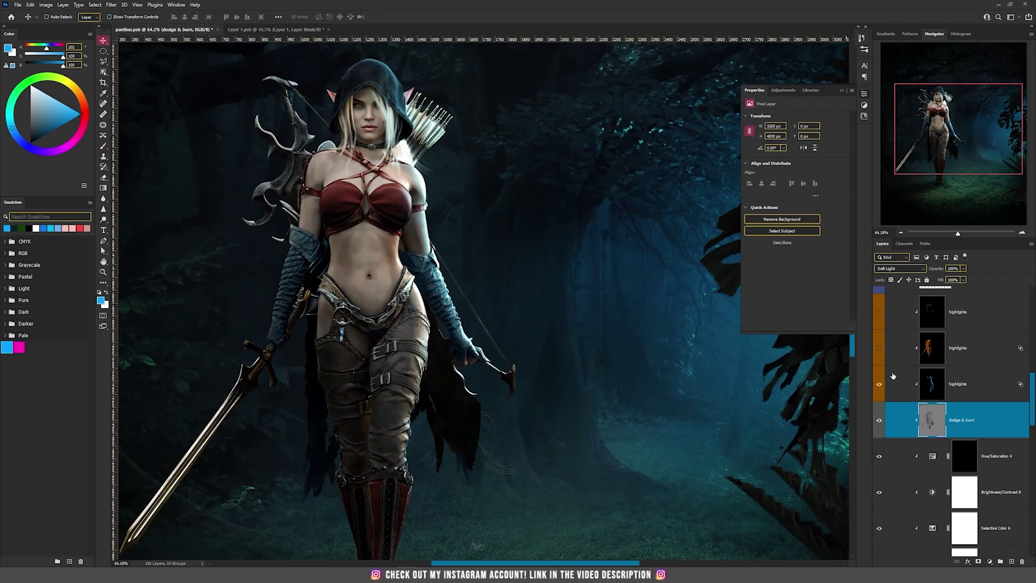
Select the orange highlights layer and compare the archer's warm light on and off
{"action": "left_click", "coordinate": [887, 348]}
{"action": "key", "text": "ctrl+0"}
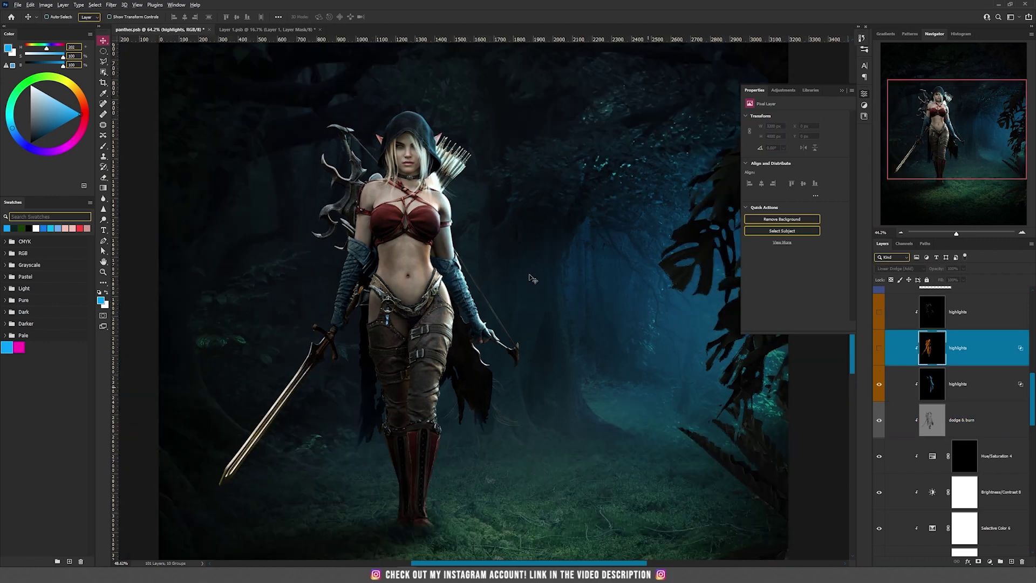
{"action": "left_click", "coordinate": [879, 350]}
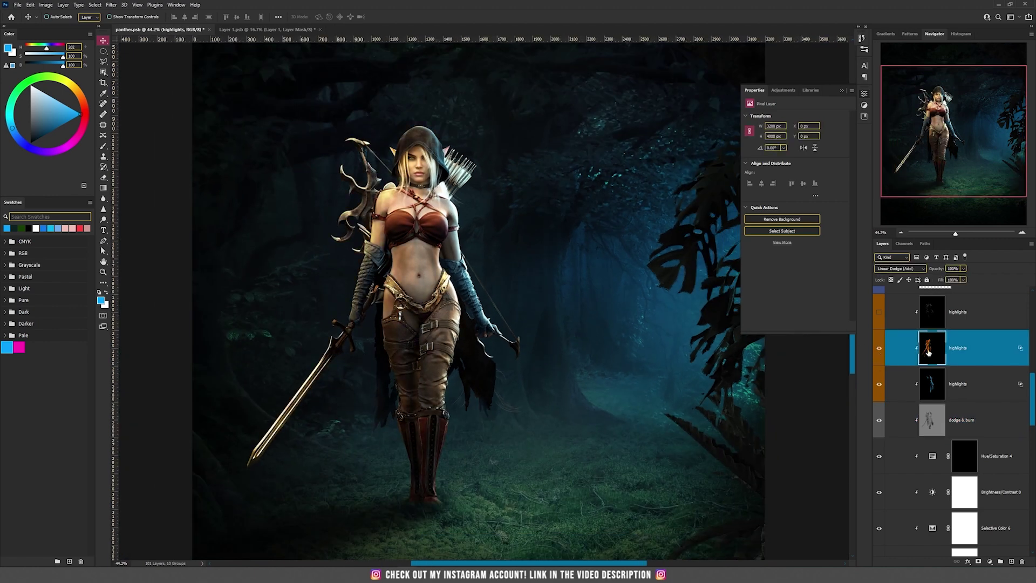
{"action": "left_click", "coordinate": [879, 349]}
{"action": "left_click", "coordinate": [879, 349]}
{"action": "left_click", "coordinate": [878, 350]}
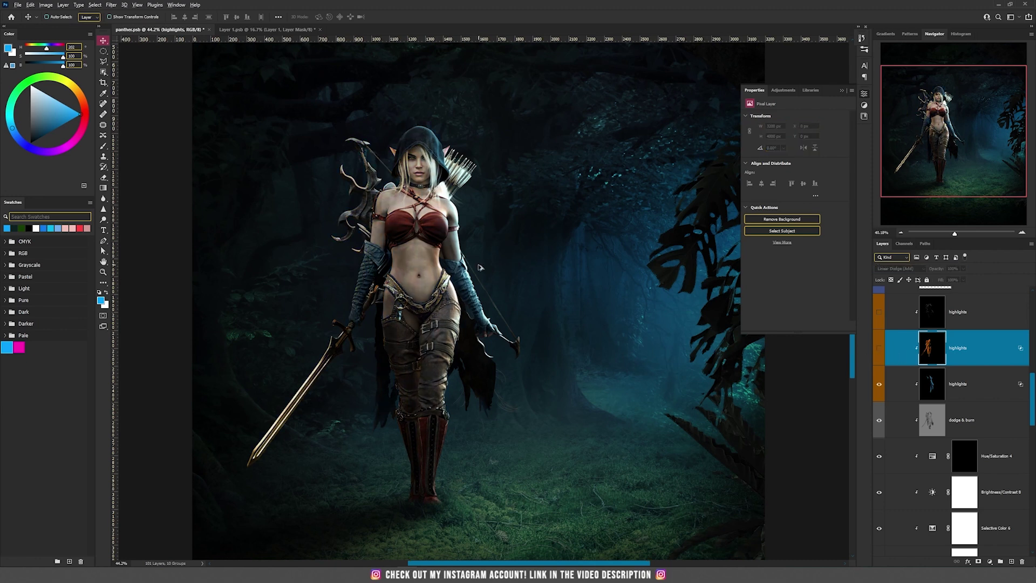
Toggle the orange highlights layer to compare the archer's warm light, leaving the layer visible
{"action": "scroll", "coordinate": [484, 248], "scroll_direction": "down", "scroll_amount": 2}
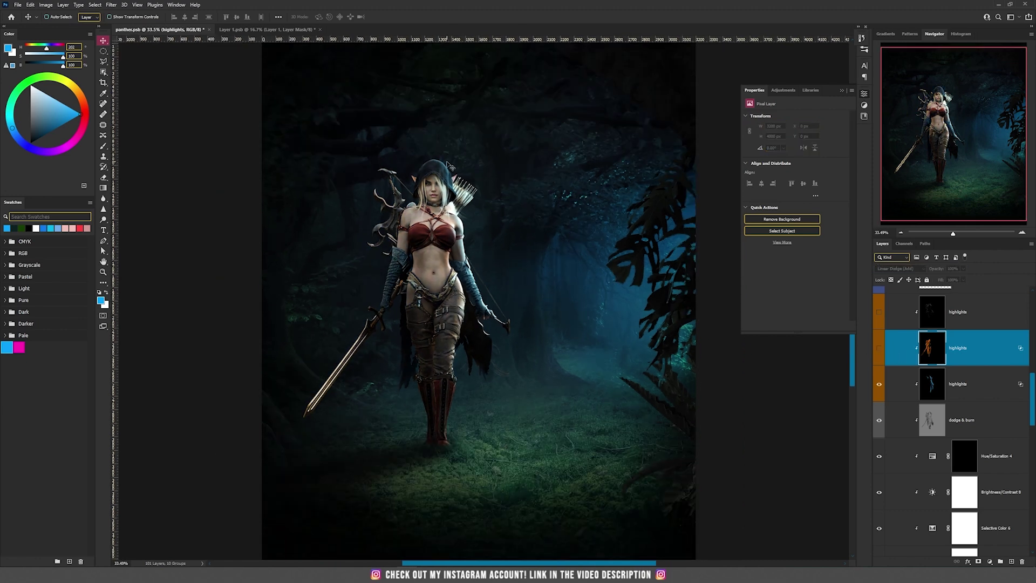
{"action": "left_click", "coordinate": [880, 349]}
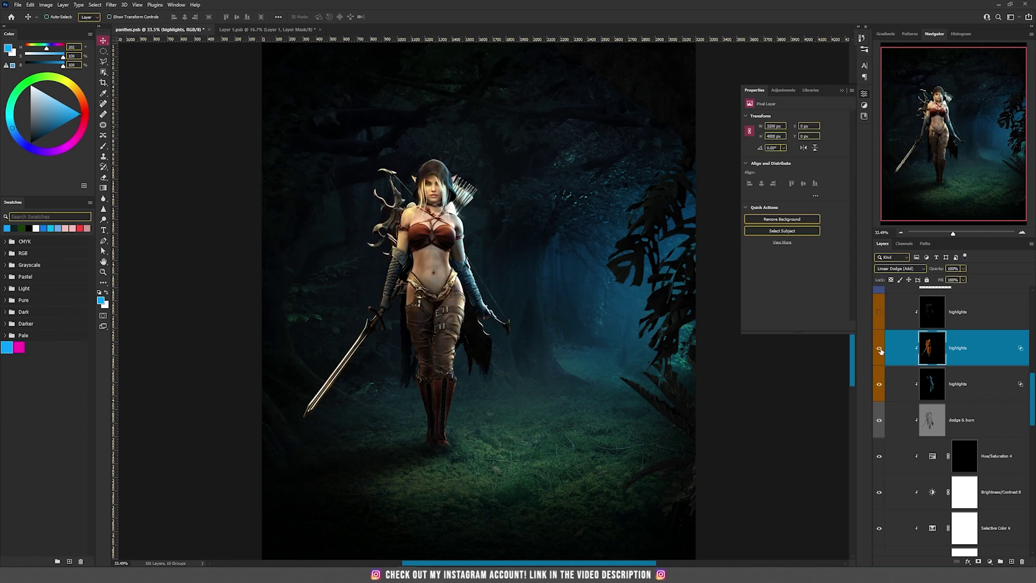
{"action": "left_click", "coordinate": [879, 350]}
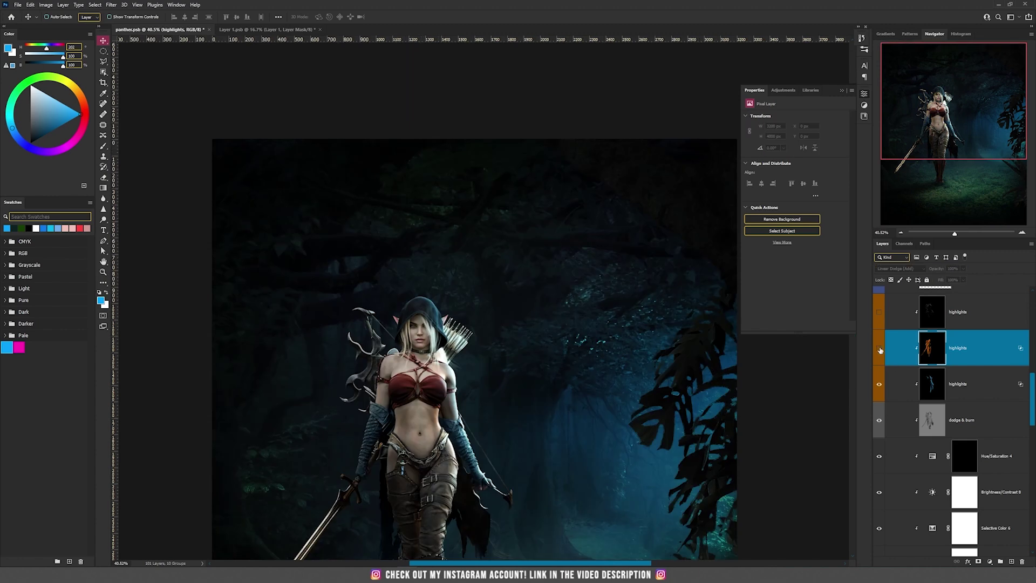
{"action": "left_click", "coordinate": [879, 350]}
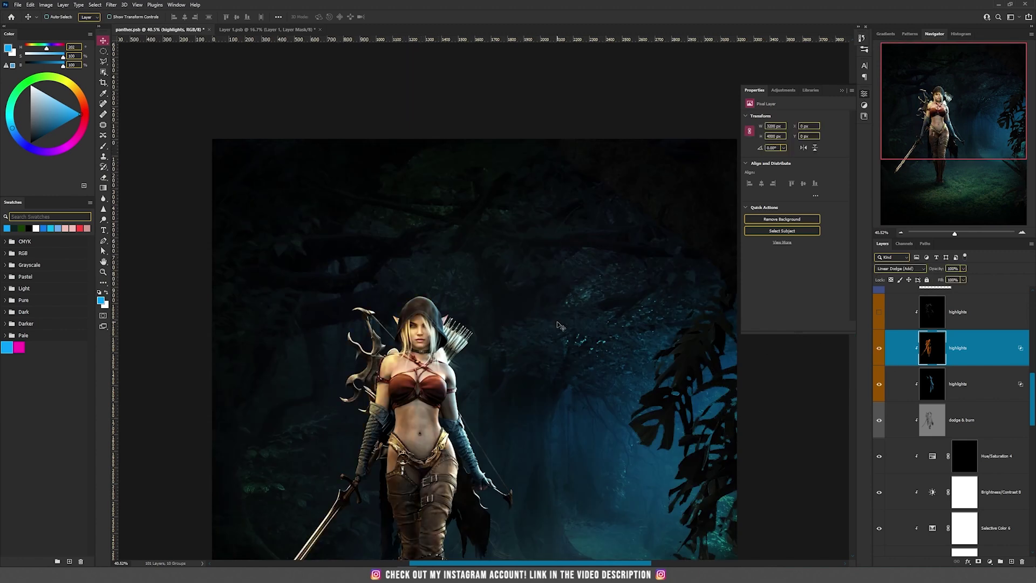
Show the third highlights layer above the orange one and inspect its extra light on the archer
{"action": "scroll", "coordinate": [558, 326], "scroll_direction": "down", "scroll_amount": 2}
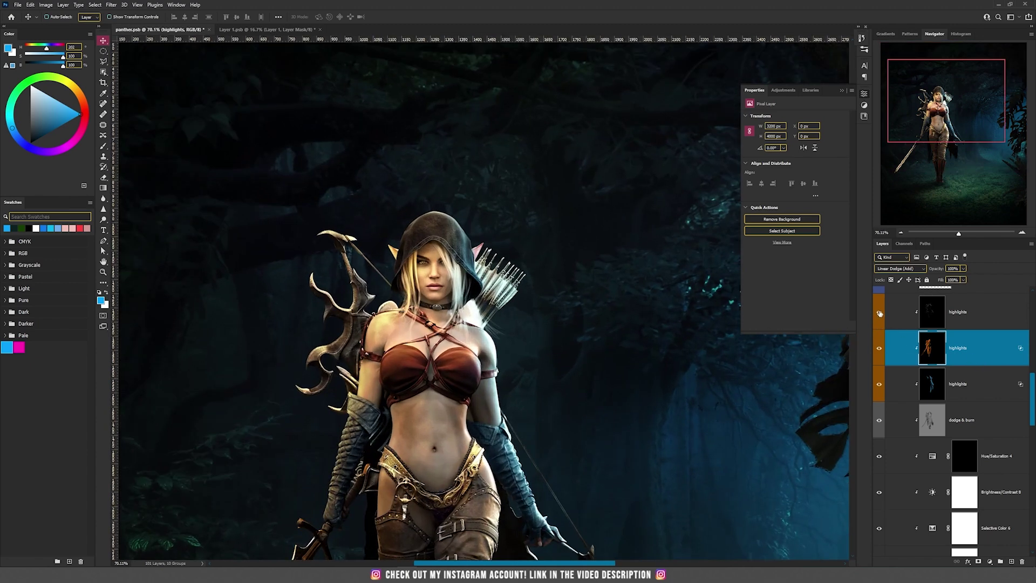
{"action": "left_click", "coordinate": [880, 312]}
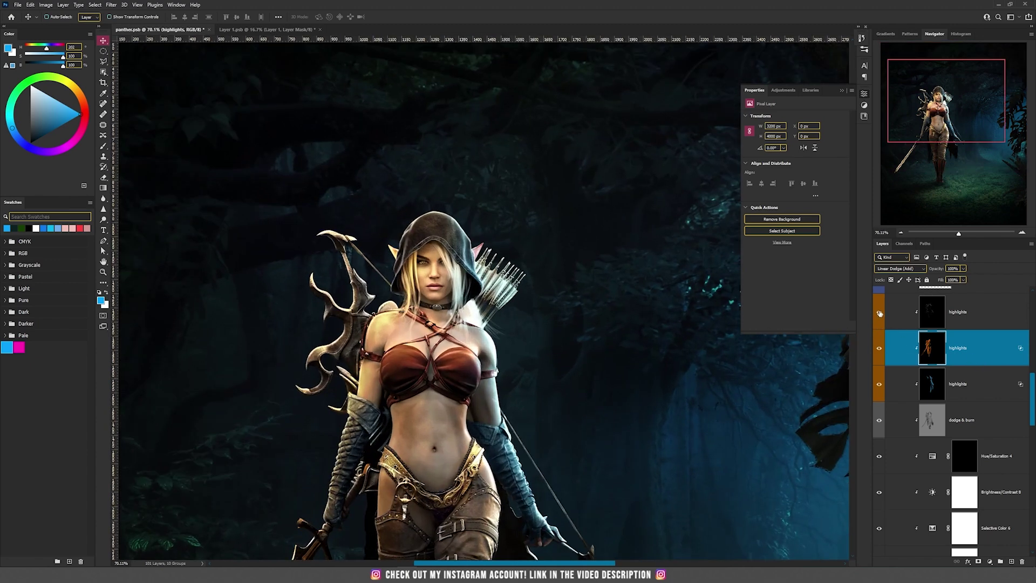
{"action": "scroll", "coordinate": [481, 273], "scroll_direction": "down", "scroll_amount": 2}
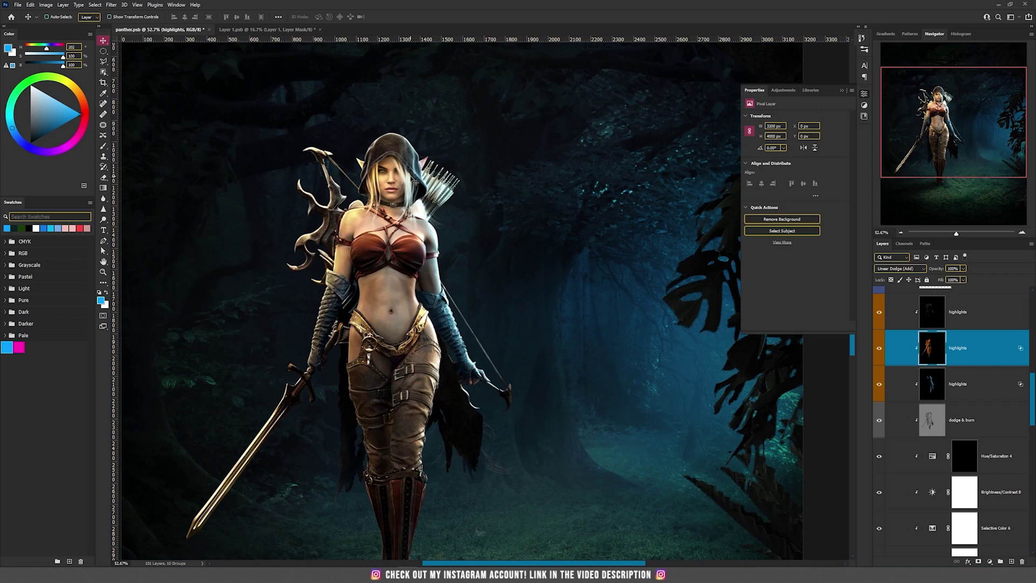
{"action": "scroll", "coordinate": [986, 331], "scroll_direction": "up", "scroll_amount": 2}
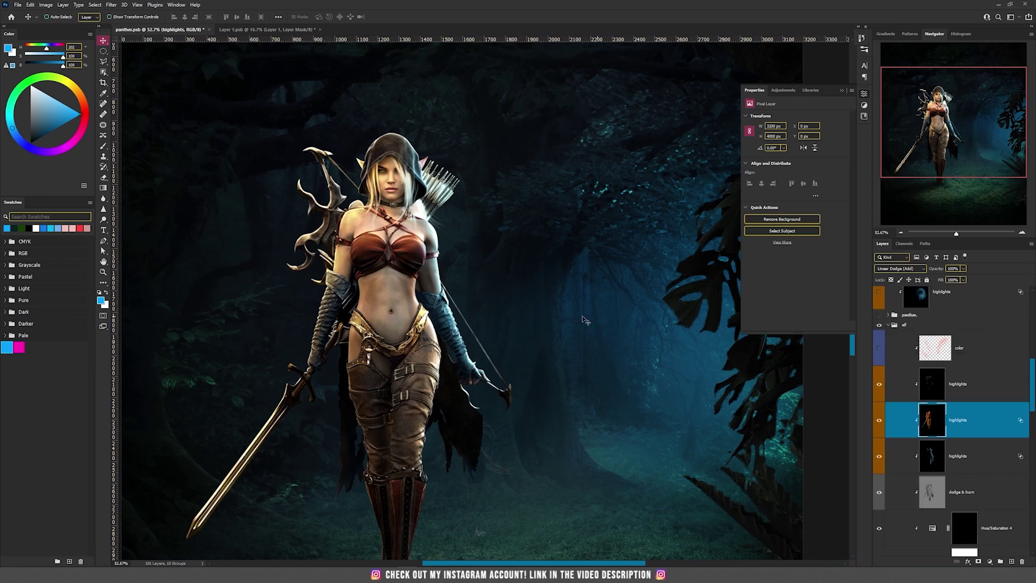
{"action": "scroll", "coordinate": [427, 306], "scroll_direction": "down", "scroll_amount": 2}
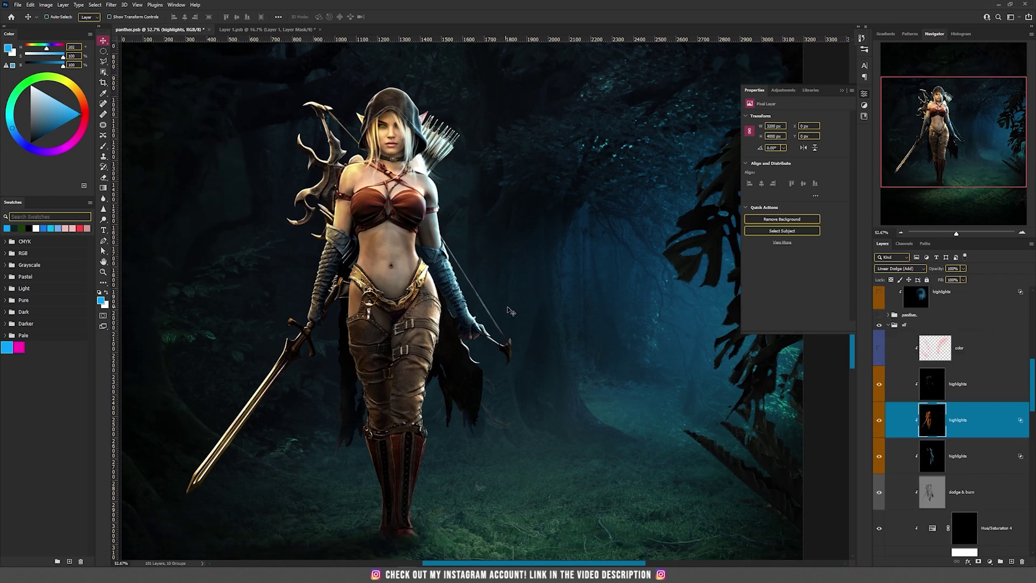
Add a clipped Linear Dodge (Add) layer filled with neutral black directly above the orange highlights layer
{"action": "left_click", "coordinate": [959, 397]}
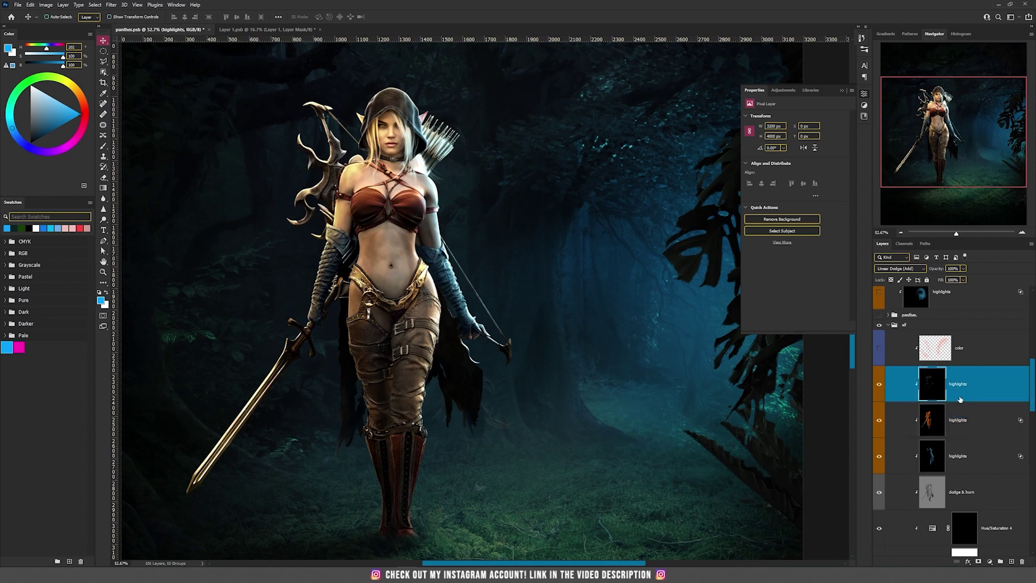
{"action": "left_click", "coordinate": [968, 423]}
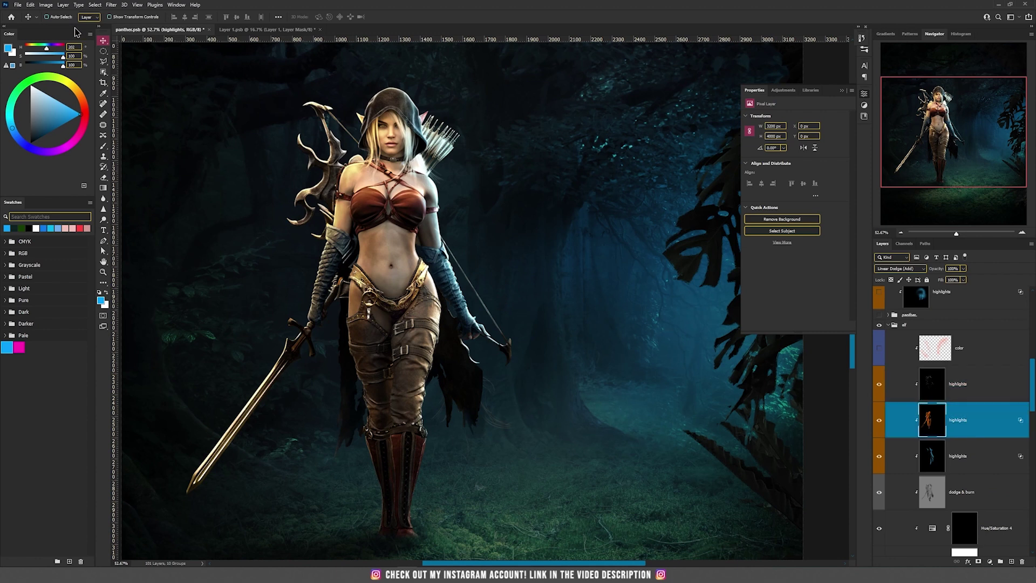
{"action": "left_click", "coordinate": [64, 5]}
{"action": "mouse_move", "coordinate": [77, 17]}
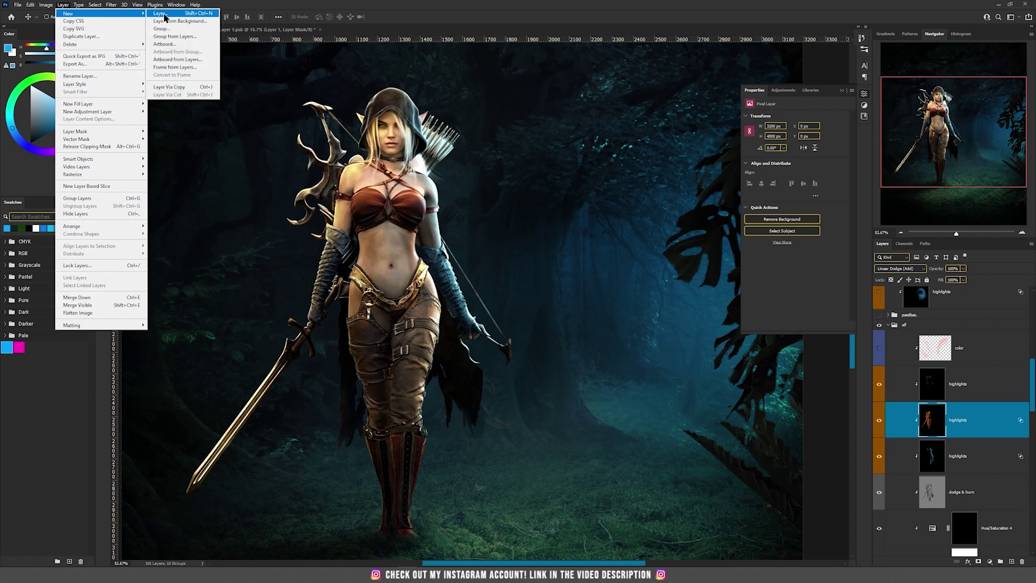
{"action": "left_click", "coordinate": [165, 17]}
{"action": "left_click", "coordinate": [481, 206]}
{"action": "left_click", "coordinate": [479, 296]}
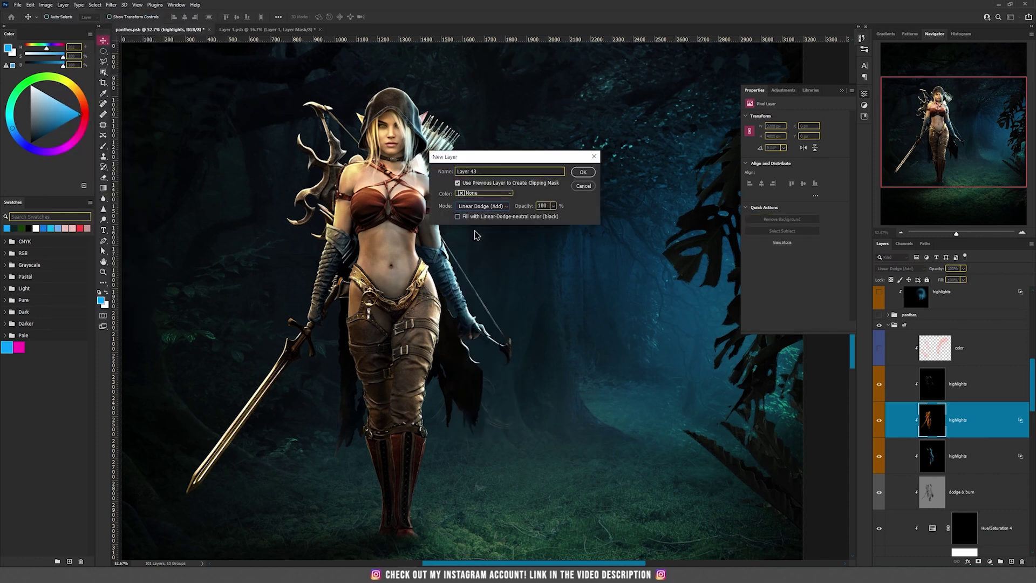
{"action": "left_click", "coordinate": [583, 172]}
Paint thin white highlights along the hood's crown and side folds with a small soft brush at 9% flow
{"action": "key", "text": "b"}
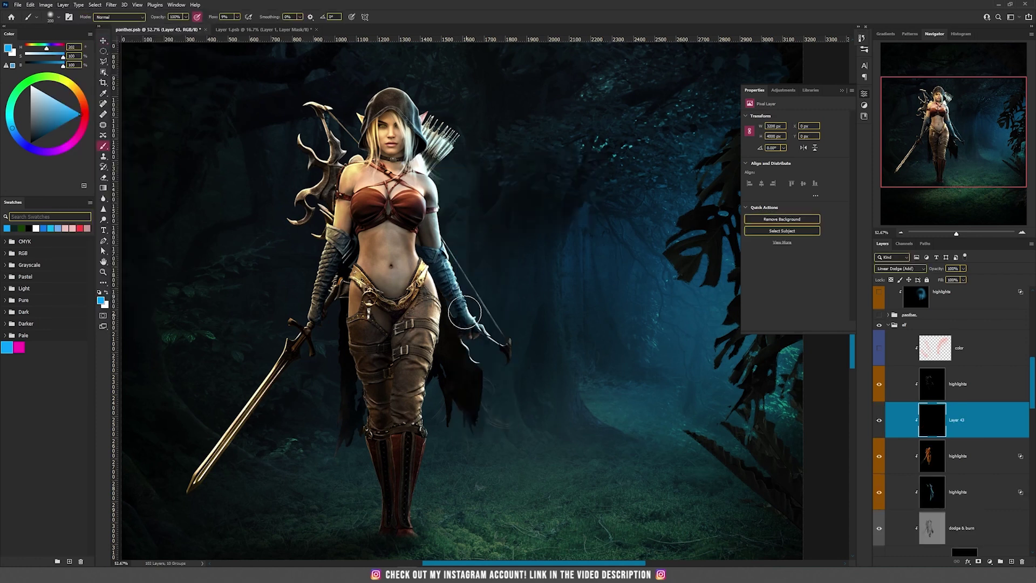
{"action": "left_click_drag", "start_coordinate": [409, 274], "coordinate": [290, 291]}
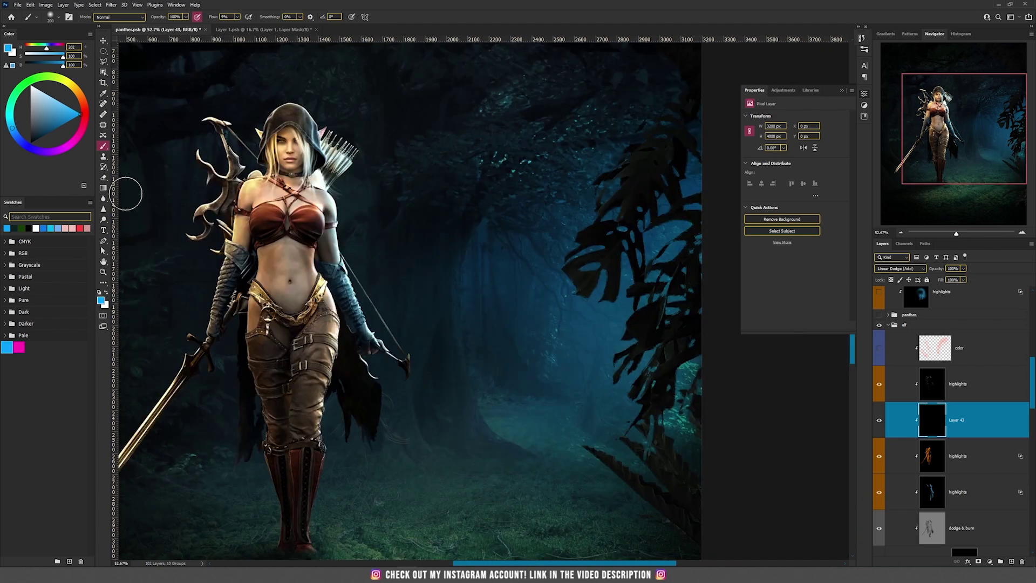
{"action": "left_click", "coordinate": [106, 292]}
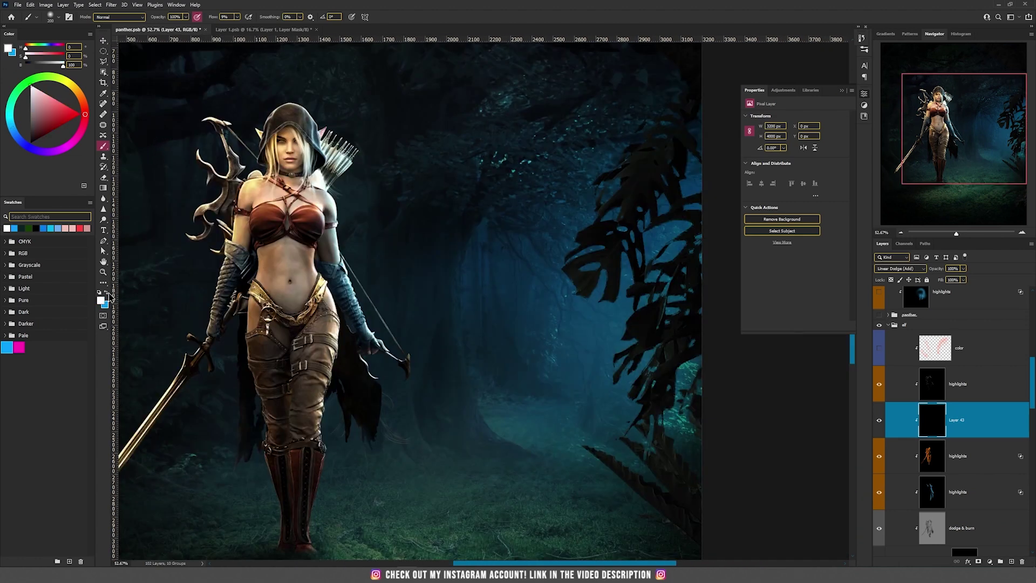
{"action": "scroll", "coordinate": [356, 243], "scroll_direction": "up", "scroll_amount": 5}
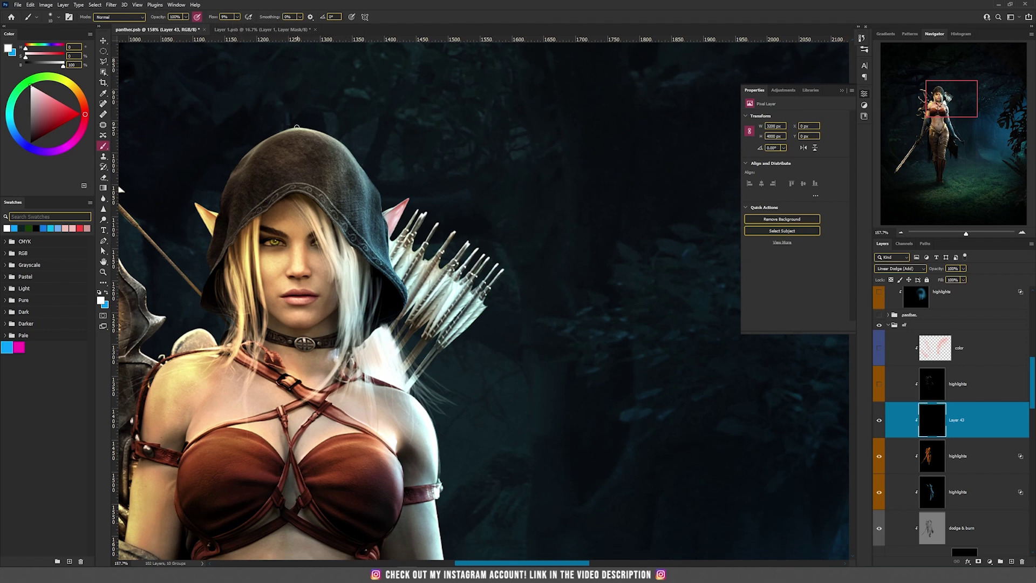
{"action": "mouse_move", "coordinate": [352, 155]}
{"action": "left_mouse_down"}
{"action": "mouse_move", "coordinate": [363, 201]}
{"action": "mouse_move", "coordinate": [377, 180]}
{"action": "mouse_move", "coordinate": [369, 170]}
{"action": "mouse_move", "coordinate": [407, 305]}
{"action": "mouse_move", "coordinate": [366, 216]}
{"action": "left_mouse_up"}
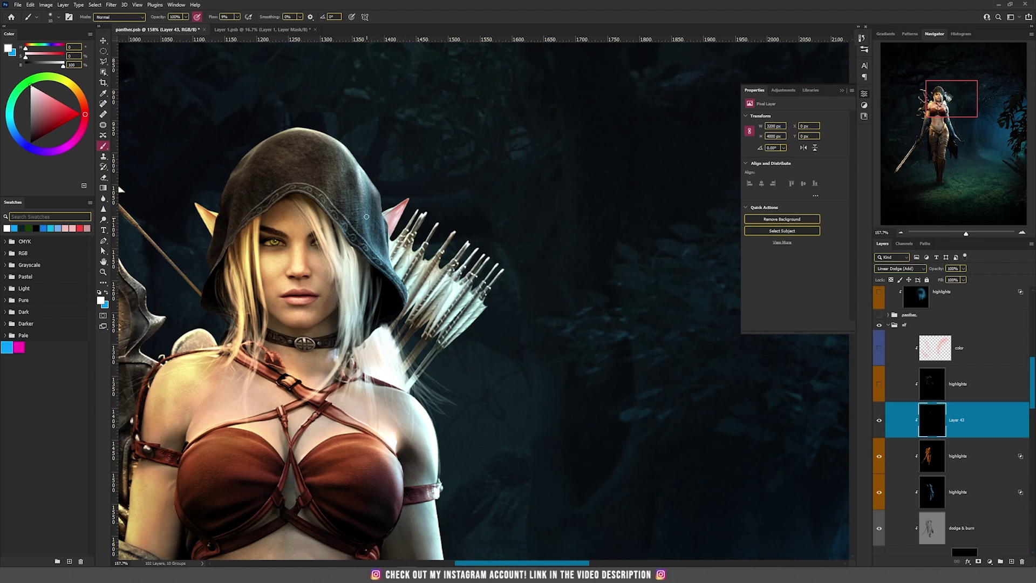
{"action": "mouse_move", "coordinate": [262, 141]}
{"action": "left_mouse_down"}
{"action": "mouse_move", "coordinate": [235, 168]}
{"action": "mouse_move", "coordinate": [221, 253]}
{"action": "mouse_move", "coordinate": [213, 230]}
{"action": "mouse_move", "coordinate": [203, 263]}
{"action": "left_mouse_up"}
{"action": "key", "text": "ctrl+z"}
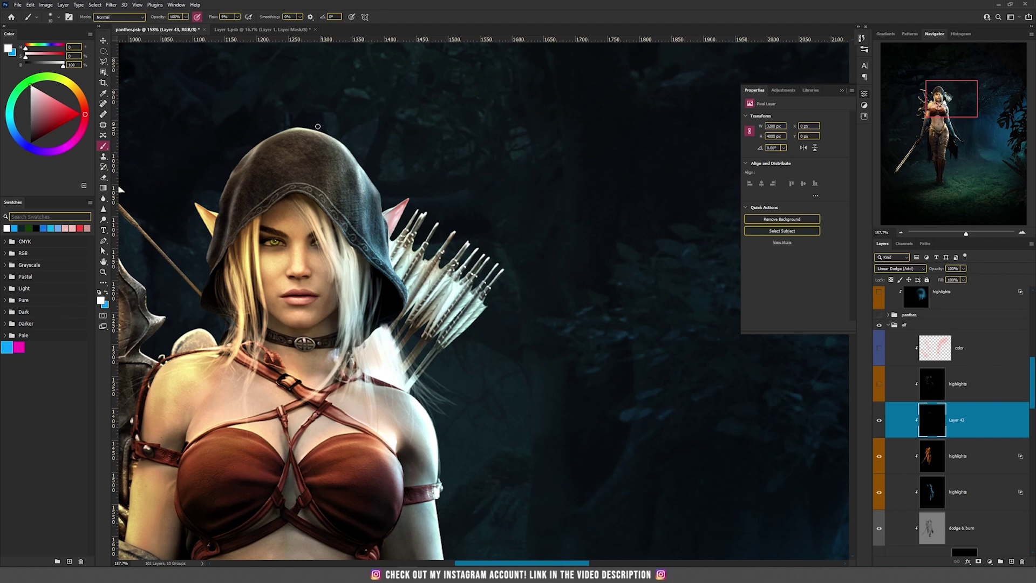
{"action": "left_click_drag", "start_coordinate": [247, 155], "coordinate": [227, 181]}
{"action": "left_click_drag", "start_coordinate": [322, 216], "coordinate": [279, 124]}
Paint fine white highlights on the archer's red top, upper arm and the glove nearer the blue glow
{"action": "left_click_drag", "start_coordinate": [377, 338], "coordinate": [431, 204]}
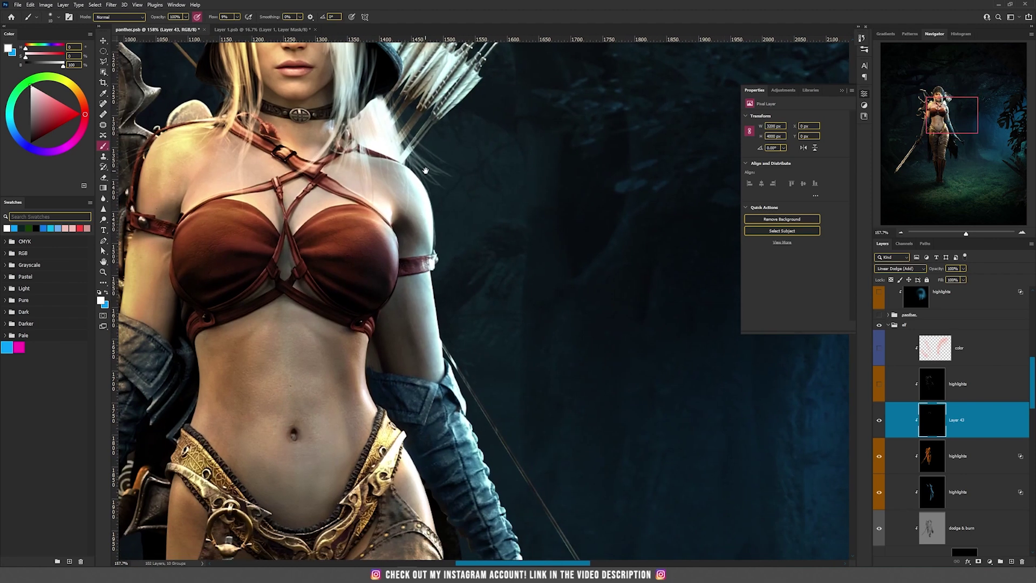
{"action": "mouse_move", "coordinate": [332, 214]}
{"action": "left_mouse_down"}
{"action": "mouse_move", "coordinate": [358, 215]}
{"action": "mouse_move", "coordinate": [400, 242]}
{"action": "left_mouse_up"}
{"action": "left_click_drag", "start_coordinate": [306, 248], "coordinate": [336, 247]}
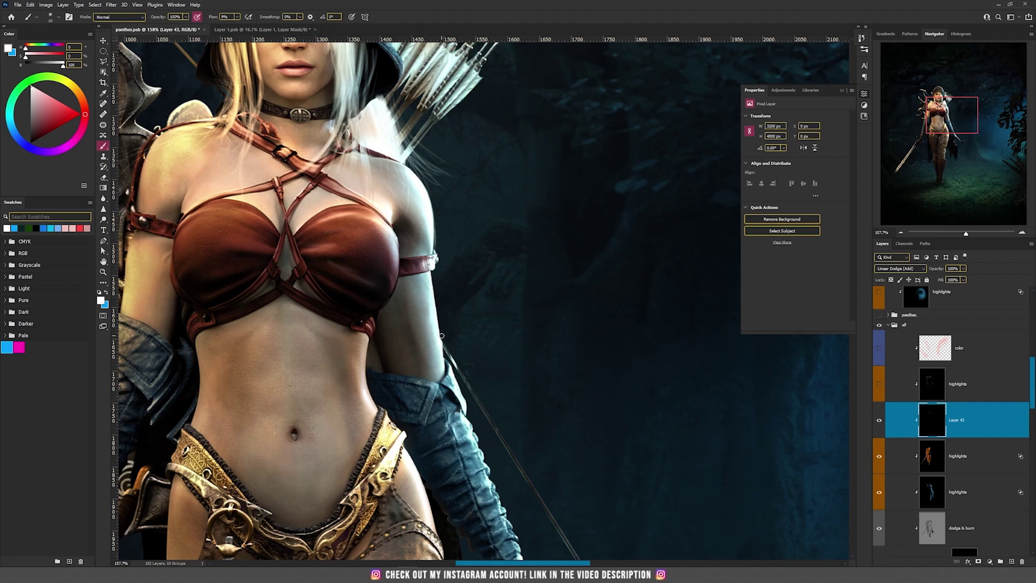
{"action": "left_click_drag", "start_coordinate": [441, 265], "coordinate": [439, 223]}
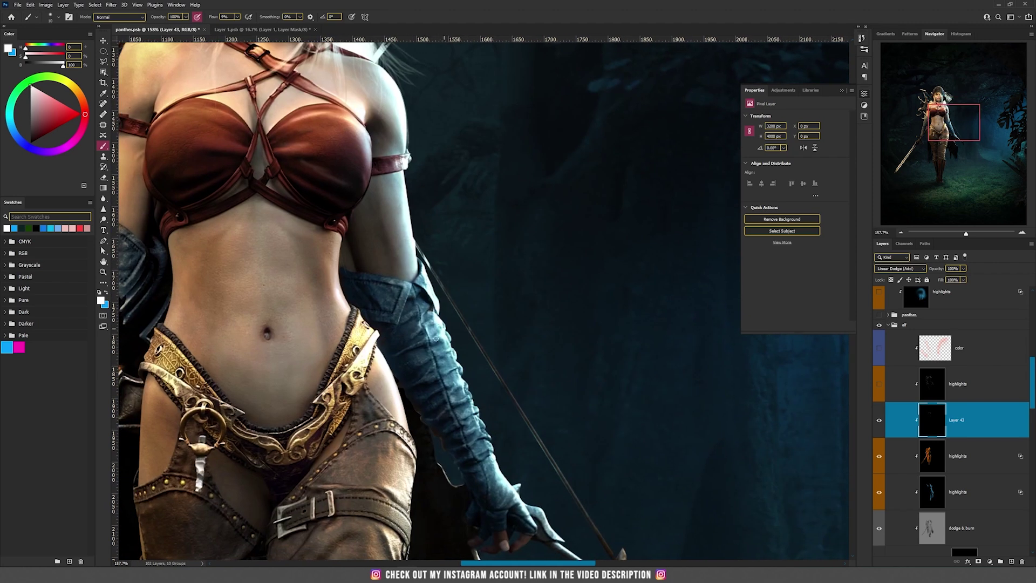
{"action": "left_click_drag", "start_coordinate": [466, 384], "coordinate": [486, 422]}
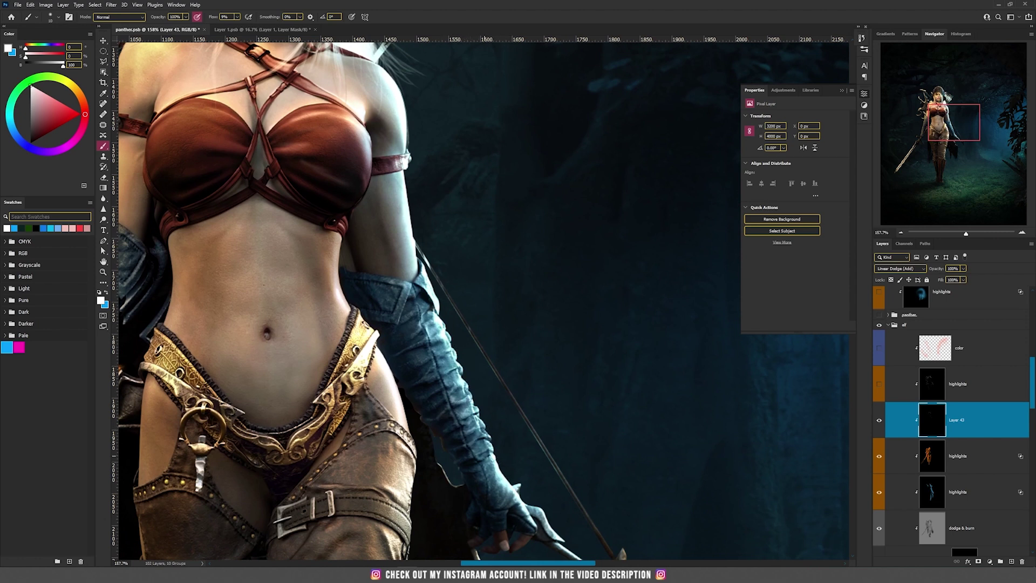
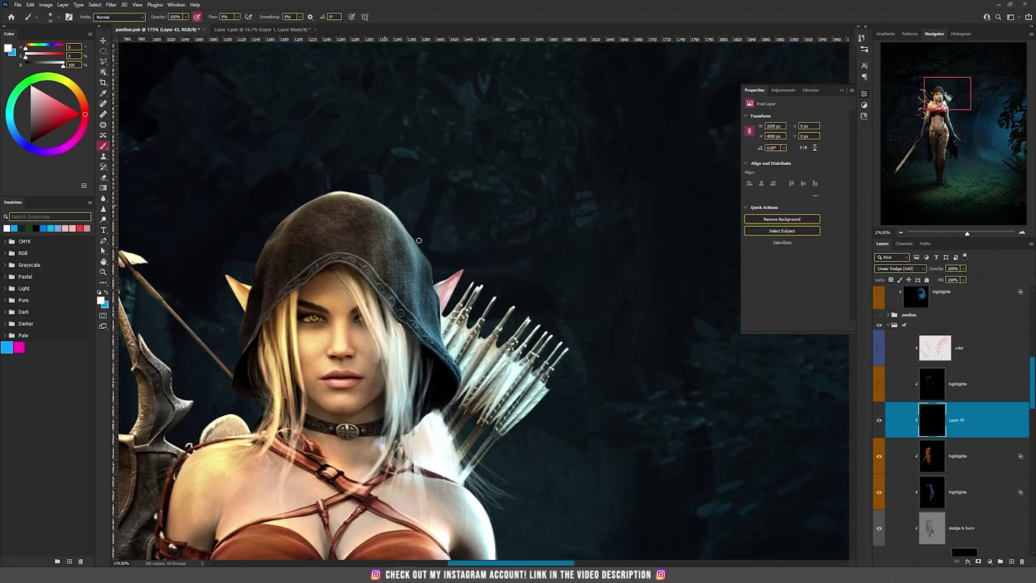
Brush more white light along the hood's edges and folds on both sides of the head
{"action": "left_click_drag", "start_coordinate": [424, 258], "coordinate": [446, 345]}
{"action": "left_click_drag", "start_coordinate": [409, 246], "coordinate": [413, 293]}
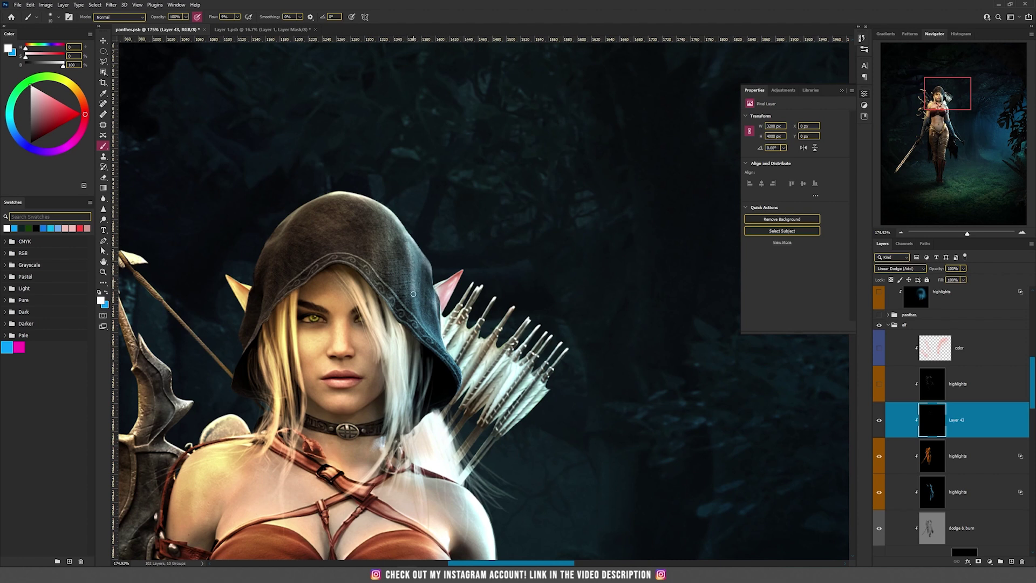
{"action": "mouse_move", "coordinate": [409, 241]}
{"action": "left_mouse_down"}
{"action": "mouse_move", "coordinate": [297, 218]}
{"action": "mouse_move", "coordinate": [284, 232]}
{"action": "mouse_move", "coordinate": [279, 210]}
{"action": "mouse_move", "coordinate": [255, 247]}
{"action": "mouse_move", "coordinate": [265, 243]}
{"action": "mouse_move", "coordinate": [252, 271]}
{"action": "mouse_move", "coordinate": [278, 245]}
{"action": "mouse_move", "coordinate": [269, 279]}
{"action": "mouse_move", "coordinate": [278, 217]}
{"action": "left_mouse_up"}
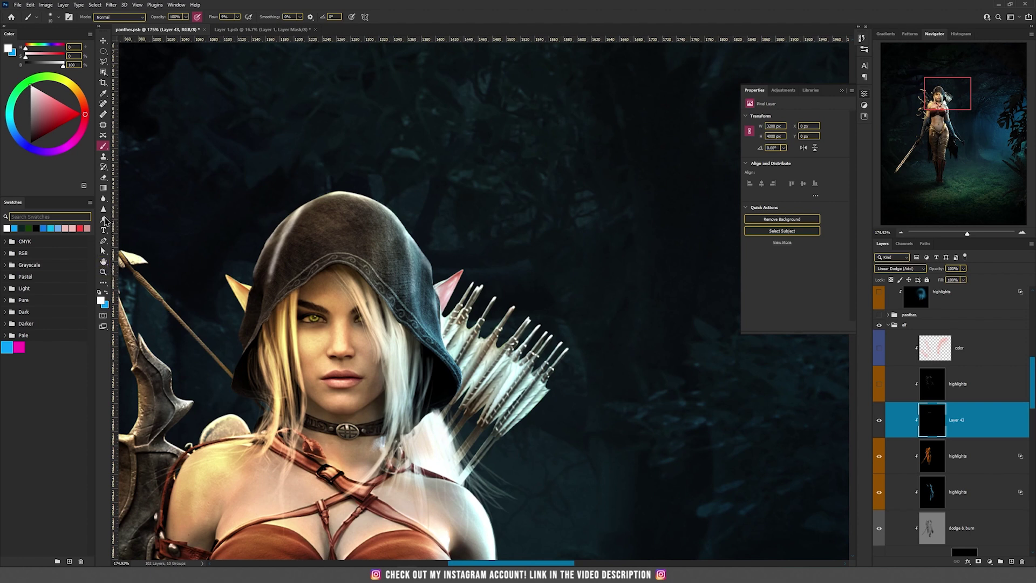
Soften the white streak on the bow side of the hood with the Smudge tool at 40% strength
{"action": "left_click", "coordinate": [103, 198]}
{"action": "left_click", "coordinate": [135, 206]}
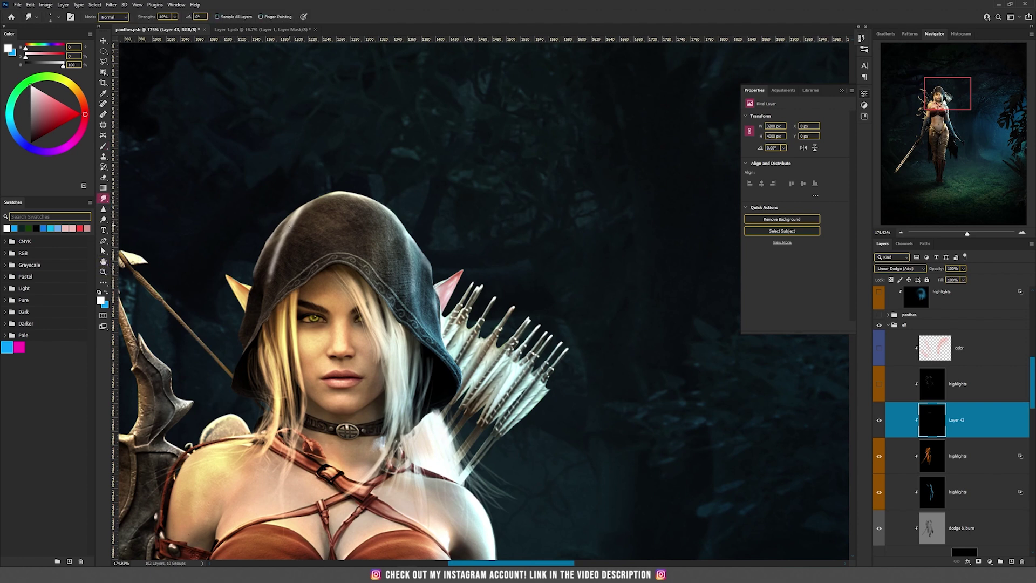
{"action": "mouse_move", "coordinate": [287, 233]}
{"action": "left_mouse_down"}
{"action": "mouse_move", "coordinate": [270, 290]}
{"action": "mouse_move", "coordinate": [294, 231]}
{"action": "mouse_move", "coordinate": [285, 226]}
{"action": "mouse_move", "coordinate": [265, 302]}
{"action": "left_mouse_up"}
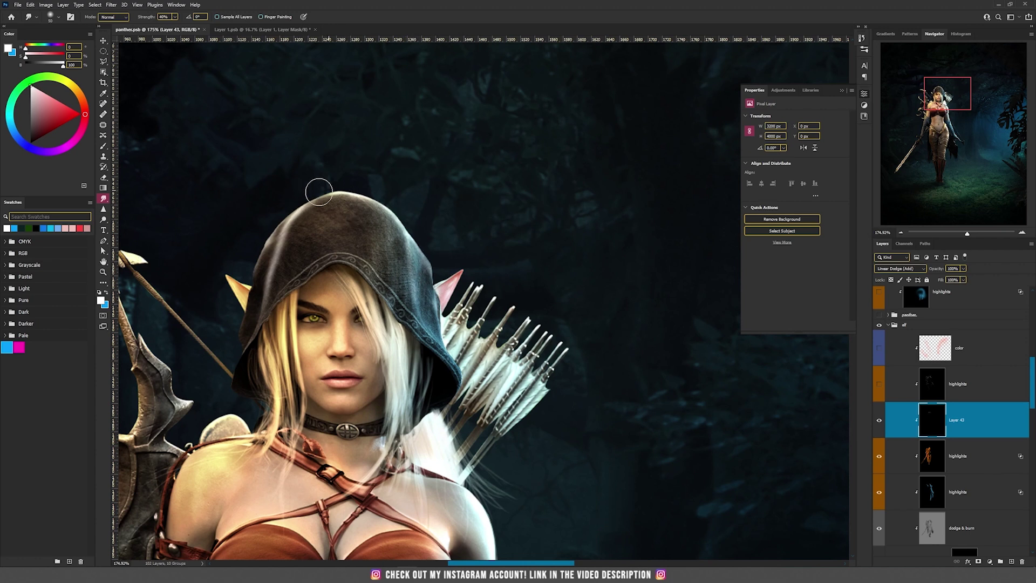
Tone down the hood's white highlights by painting black over them with a much larger soft brush
{"action": "left_click", "coordinate": [106, 292]}
{"action": "left_click", "coordinate": [101, 300]}
{"action": "left_click", "coordinate": [781, 413]}
{"action": "left_click", "coordinate": [862, 306]}
{"action": "key", "text": "r"}
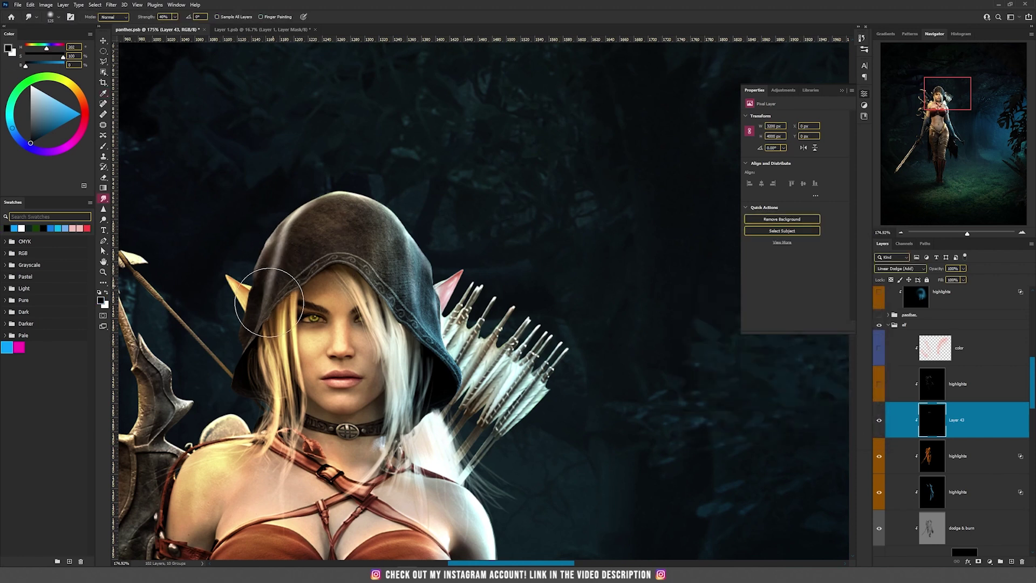
{"action": "key", "text": "b"}
{"action": "key", "text": "bracketright"}
{"action": "key", "text": "bracketright"}
{"action": "key", "text": "bracketright"}
{"action": "key", "text": "bracketright"}
{"action": "key", "text": "bracketright"}
{"action": "key", "text": "bracketright"}
{"action": "key", "text": "bracketright"}
{"action": "key", "text": "bracketright"}
{"action": "key", "text": "bracketright"}
{"action": "key", "text": "bracketright"}
{"action": "key", "text": "bracketright"}
{"action": "key", "text": "bracketright"}
{"action": "mouse_move", "coordinate": [282, 257]}
{"action": "left_mouse_down"}
{"action": "mouse_move", "coordinate": [273, 257]}
{"action": "mouse_move", "coordinate": [312, 190]}
{"action": "mouse_move", "coordinate": [270, 220]}
{"action": "mouse_move", "coordinate": [251, 254]}
{"action": "mouse_move", "coordinate": [272, 310]}
{"action": "mouse_move", "coordinate": [281, 259]}
{"action": "mouse_move", "coordinate": [374, 200]}
{"action": "mouse_move", "coordinate": [378, 232]}
{"action": "mouse_move", "coordinate": [413, 267]}
{"action": "mouse_move", "coordinate": [448, 371]}
{"action": "left_mouse_up"}
Replace the demo highlight layer with the prepared third highlights layer above the orange one
{"action": "scroll", "coordinate": [447, 317], "scroll_direction": "down", "scroll_amount": 3}
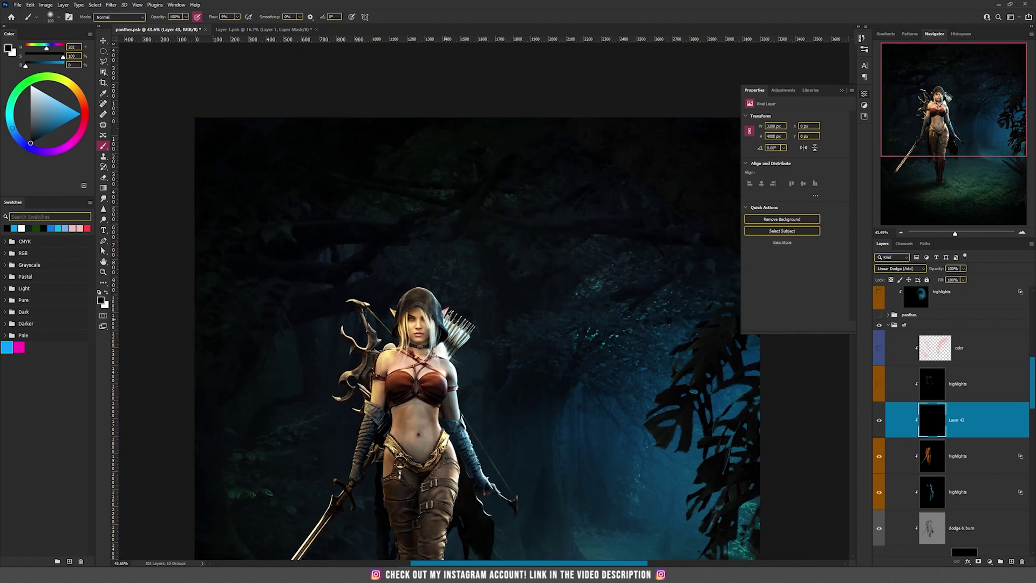
{"action": "key", "text": "v"}
{"action": "scroll", "coordinate": [448, 317], "scroll_direction": "up", "scroll_amount": 3}
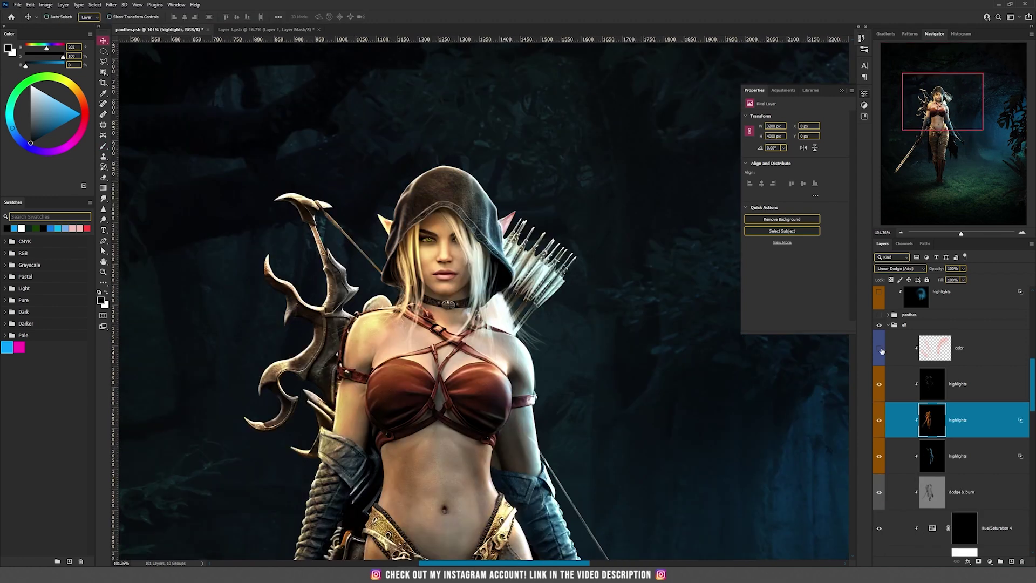
Compare the hood's tint with the color layer on and off, then reselect the highlights layer beneath it
{"action": "left_click", "coordinate": [919, 357]}
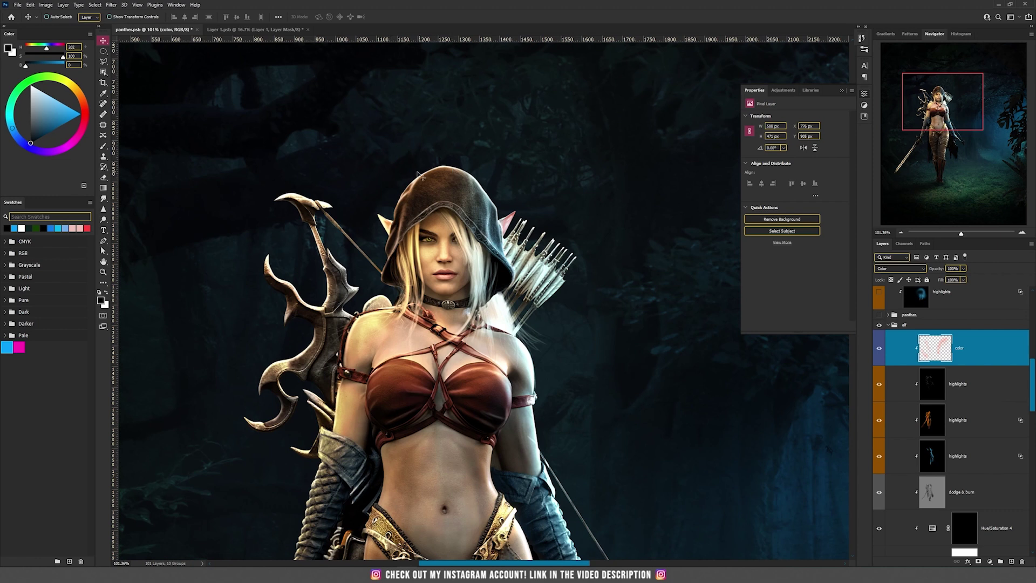
{"action": "scroll", "coordinate": [439, 173], "scroll_direction": "up", "scroll_amount": 3}
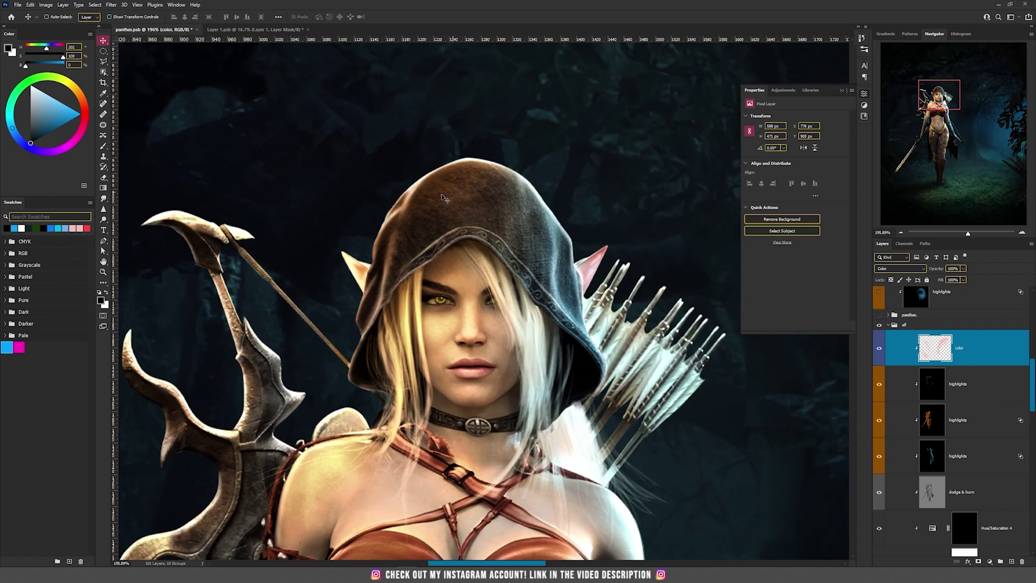
{"action": "left_click", "coordinate": [879, 348]}
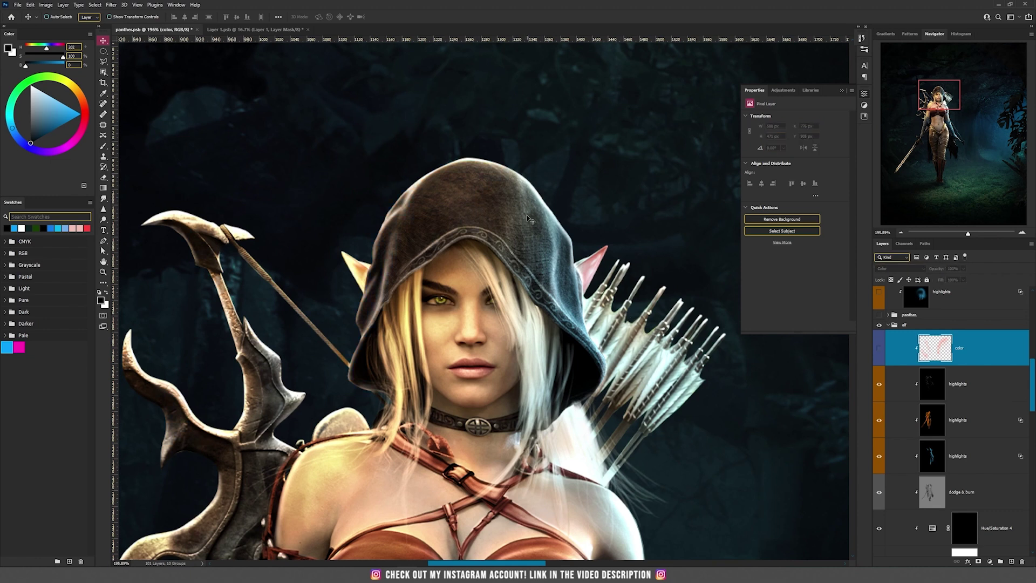
{"action": "left_click", "coordinate": [961, 386]}
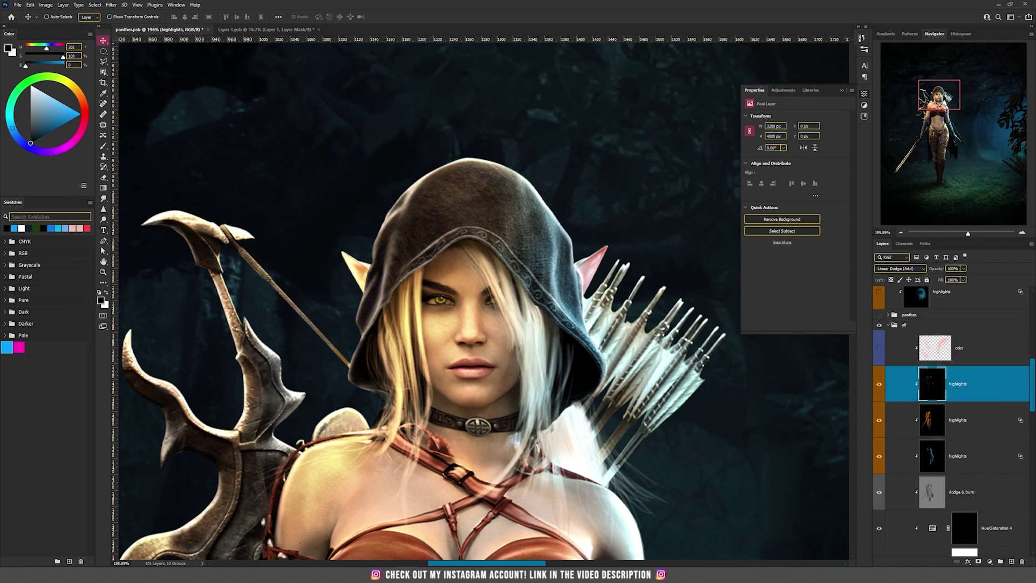
Add a new layer above the archer's highlights and choose orange as the brush colour
{"action": "left_click", "coordinate": [1011, 561]}
{"action": "left_click", "coordinate": [898, 268]}
{"action": "left_click", "coordinate": [880, 457]}
{"action": "key", "text": "b"}
{"action": "left_click", "coordinate": [82, 98]}
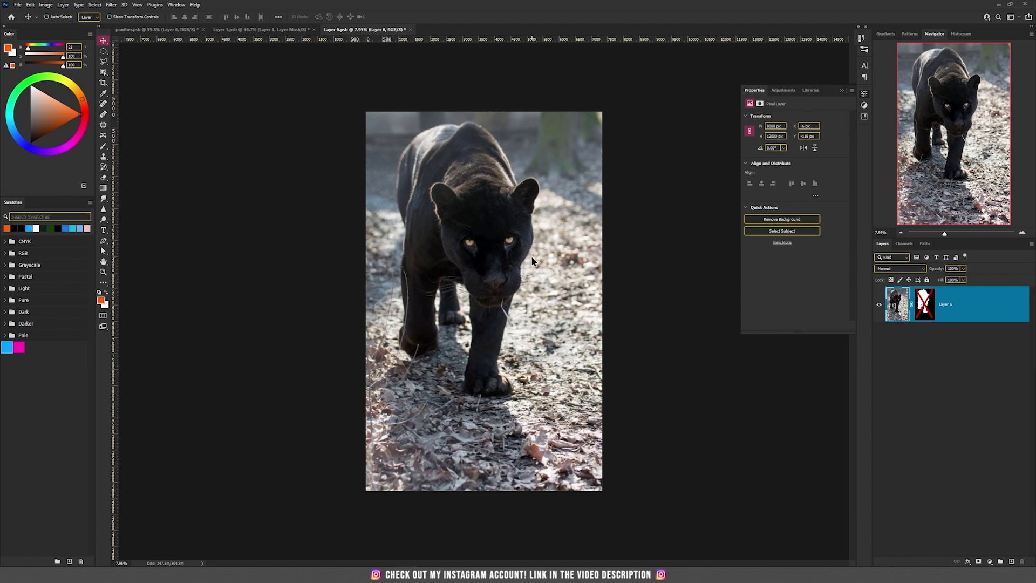
Re-enable the panther's layer mask in Layer 6.psb to hide its photo background, and return to panther.psb
{"action": "scroll", "coordinate": [532, 261], "scroll_direction": "up", "scroll_amount": 2}
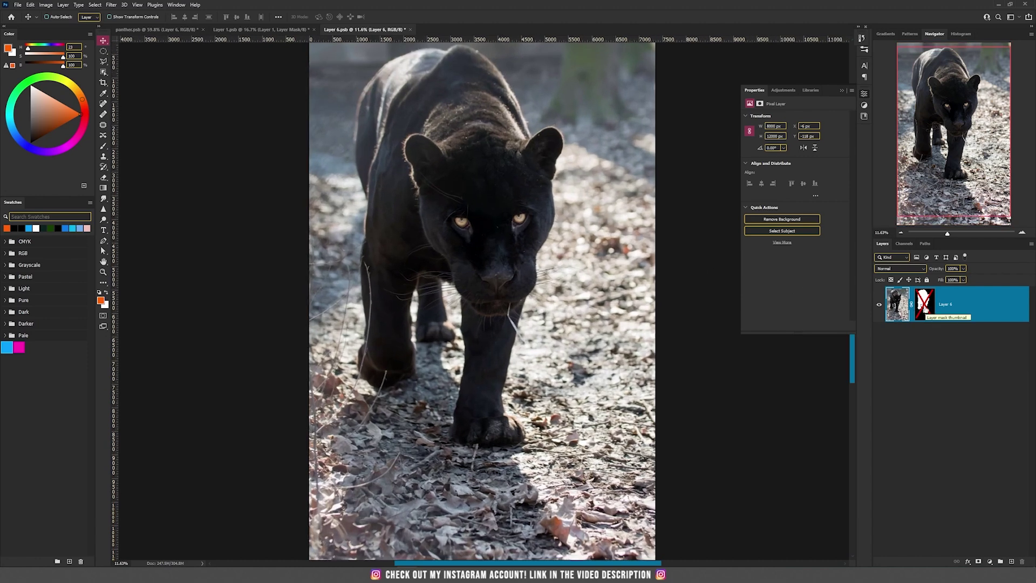
{"action": "left_click", "coordinate": [924, 307], "text": "shift"}
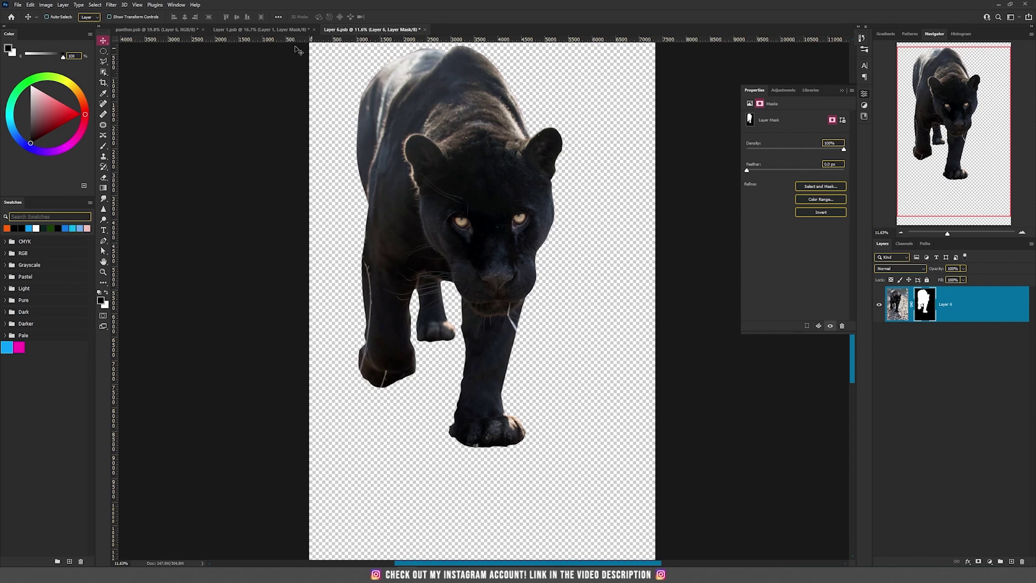
{"action": "left_click", "coordinate": [186, 32]}
Activate the Clone Stamp and show Layer 13 to cover the light twigs over the panther's mouth and legs
{"action": "scroll", "coordinate": [478, 308], "scroll_direction": "up", "scroll_amount": 5}
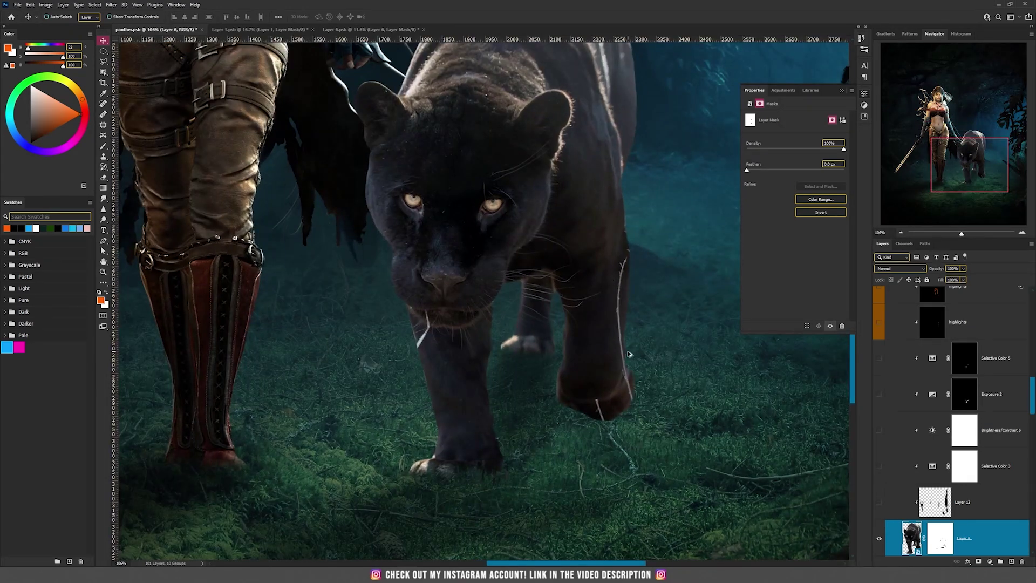
{"action": "scroll", "coordinate": [629, 354], "scroll_direction": "up", "scroll_amount": 3}
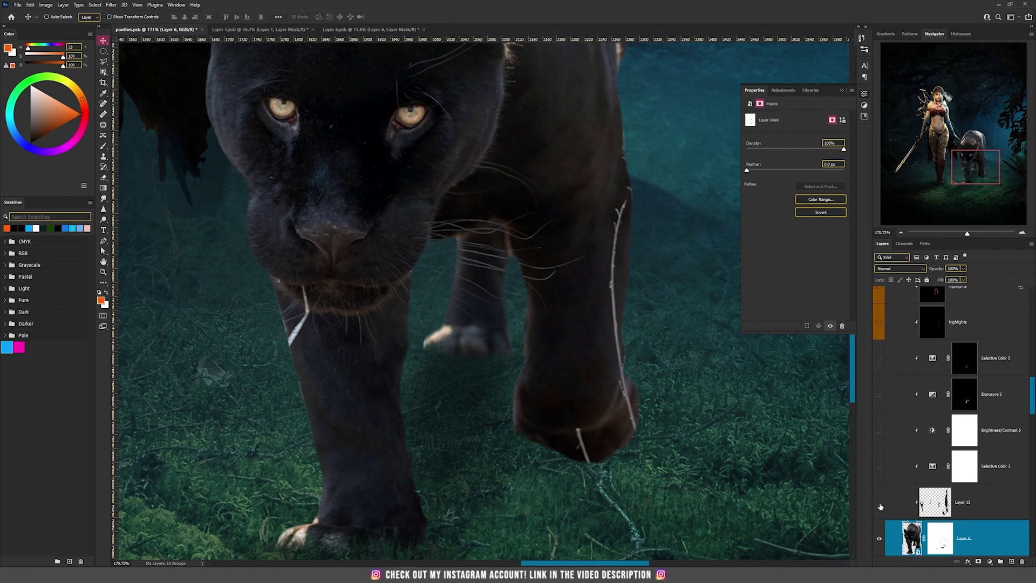
{"action": "left_click", "coordinate": [103, 156]}
{"action": "left_click", "coordinate": [878, 502]}
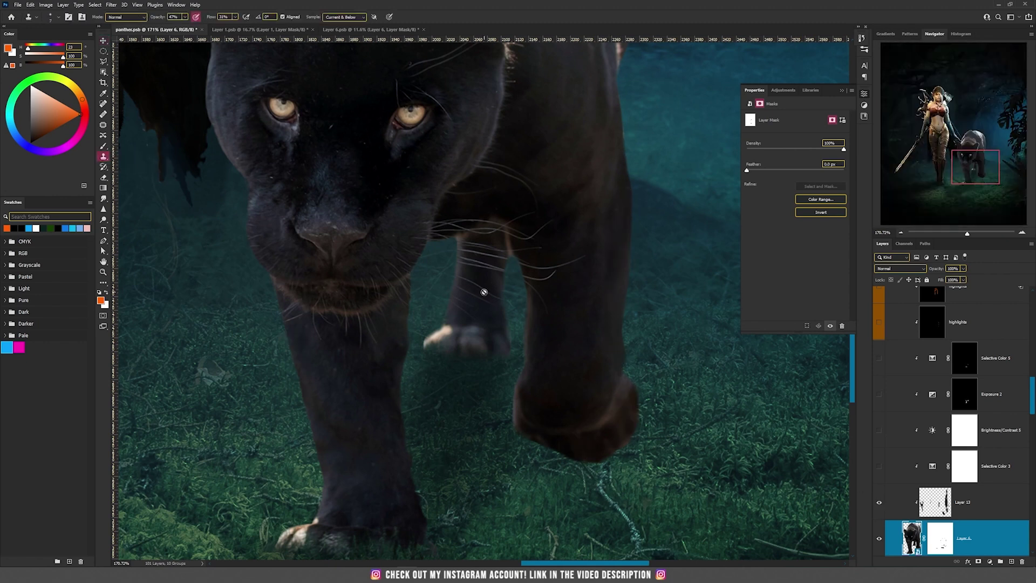
{"action": "scroll", "coordinate": [485, 291], "scroll_direction": "down", "scroll_amount": 3}
{"action": "scroll", "coordinate": [615, 216], "scroll_direction": "up", "scroll_amount": 3}
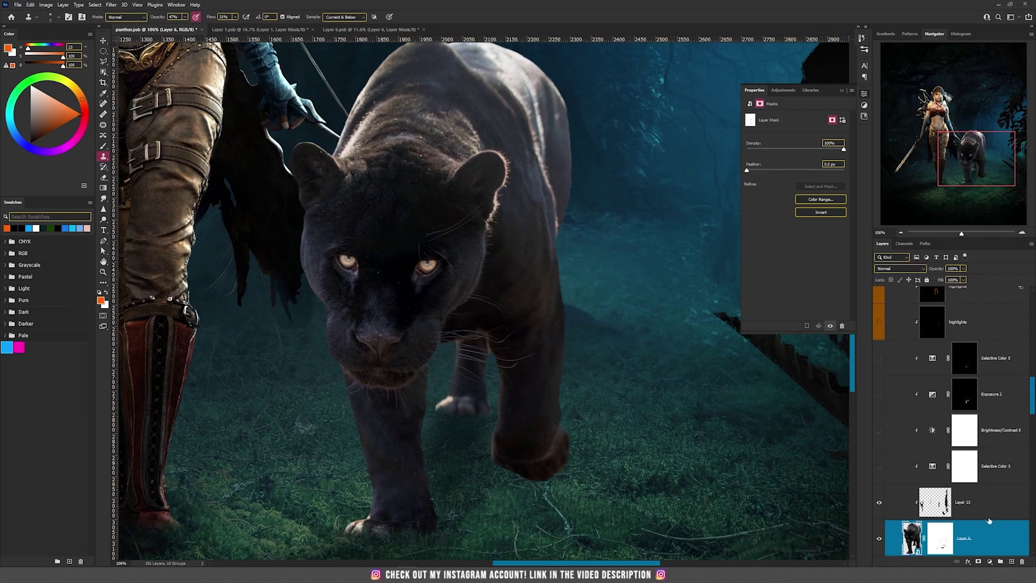
Hide Layer 13, add an empty layer above it, and set the Clone Stamp opacity to 100%
{"action": "left_click", "coordinate": [893, 511]}
{"action": "left_click", "coordinate": [880, 502]}
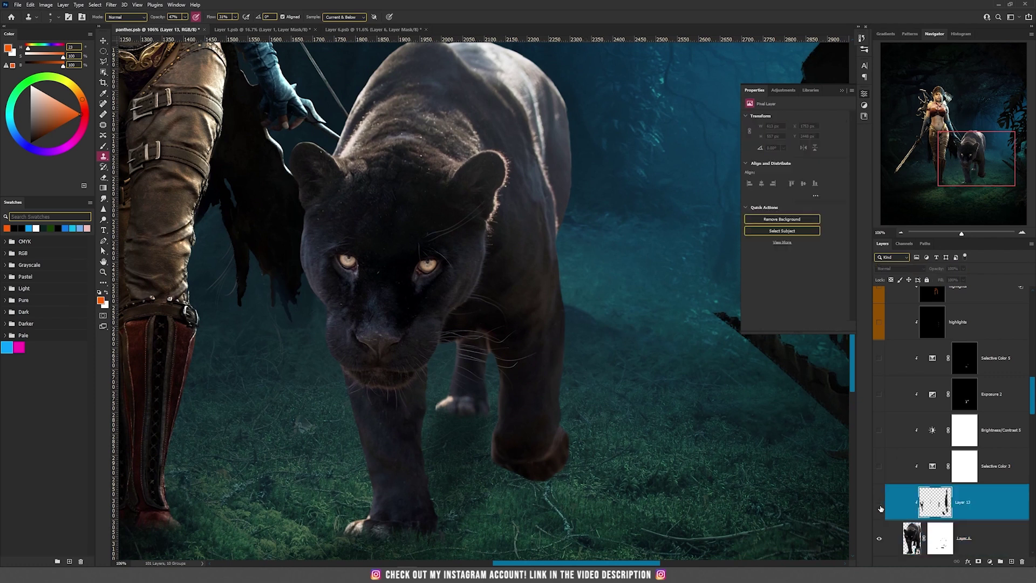
{"action": "left_click", "coordinate": [1011, 563]}
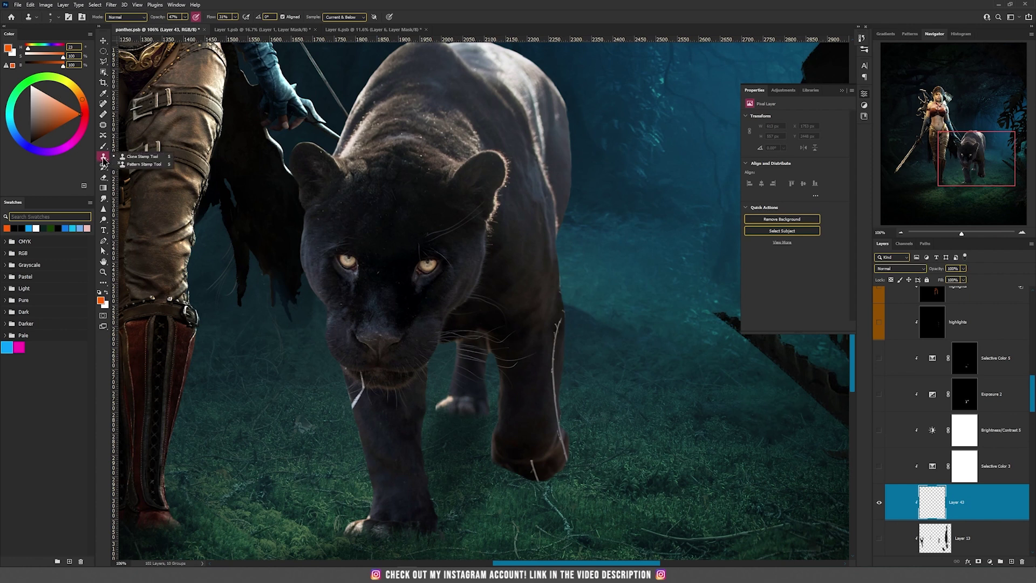
{"action": "scroll", "coordinate": [563, 329], "scroll_direction": "up", "scroll_amount": 5}
{"action": "scroll", "coordinate": [564, 328], "scroll_direction": "down", "scroll_amount": 3}
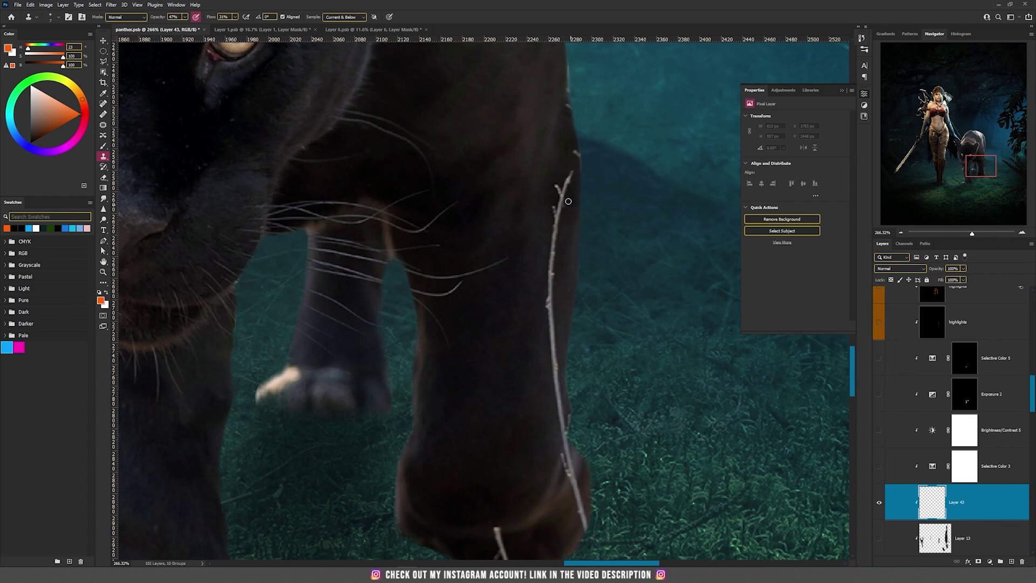
{"action": "scroll", "coordinate": [568, 201], "scroll_direction": "up", "scroll_amount": 3}
{"action": "key", "text": "0"}
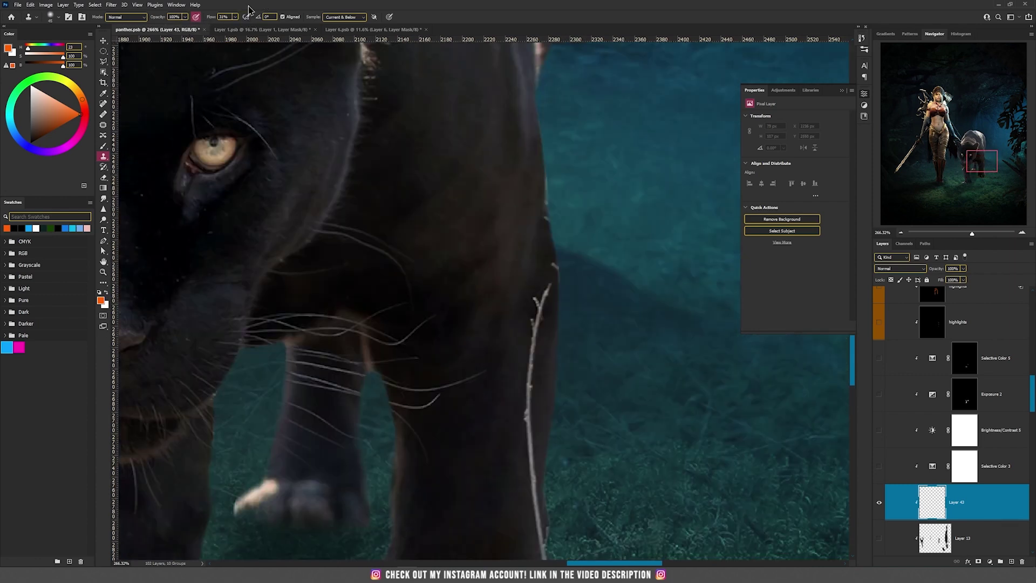
Clone dark fur over the light twig running down the panther's raised front leg
{"action": "left_click", "coordinate": [495, 127], "text": "alt"}
{"action": "mouse_move", "coordinate": [549, 282]}
{"action": "left_mouse_down"}
{"action": "mouse_move", "coordinate": [545, 337]}
{"action": "mouse_move", "coordinate": [548, 252]}
{"action": "left_mouse_up"}
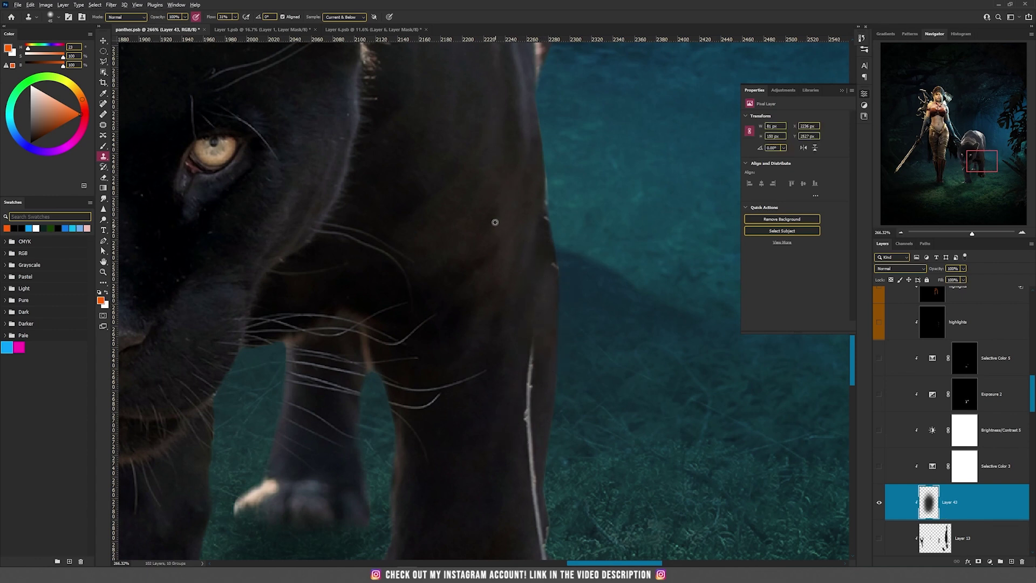
{"action": "left_click", "coordinate": [461, 161], "text": "alt"}
{"action": "mouse_move", "coordinate": [538, 372]}
{"action": "left_mouse_down"}
{"action": "mouse_move", "coordinate": [543, 358]}
{"action": "mouse_move", "coordinate": [534, 416]}
{"action": "mouse_move", "coordinate": [545, 414]}
{"action": "left_mouse_up"}
{"action": "left_click_drag", "start_coordinate": [529, 347], "coordinate": [511, 248]}
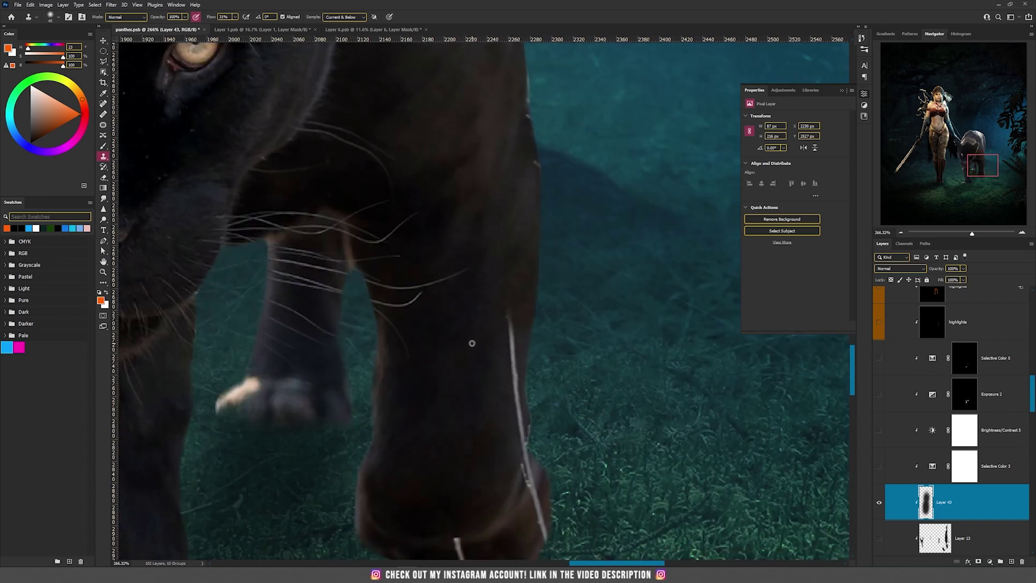
{"action": "mouse_move", "coordinate": [509, 330]}
{"action": "left_mouse_down"}
{"action": "mouse_move", "coordinate": [525, 400]}
{"action": "mouse_move", "coordinate": [516, 420]}
{"action": "mouse_move", "coordinate": [528, 412]}
{"action": "left_mouse_up"}
{"action": "scroll", "coordinate": [536, 332], "scroll_direction": "down", "scroll_amount": 5}
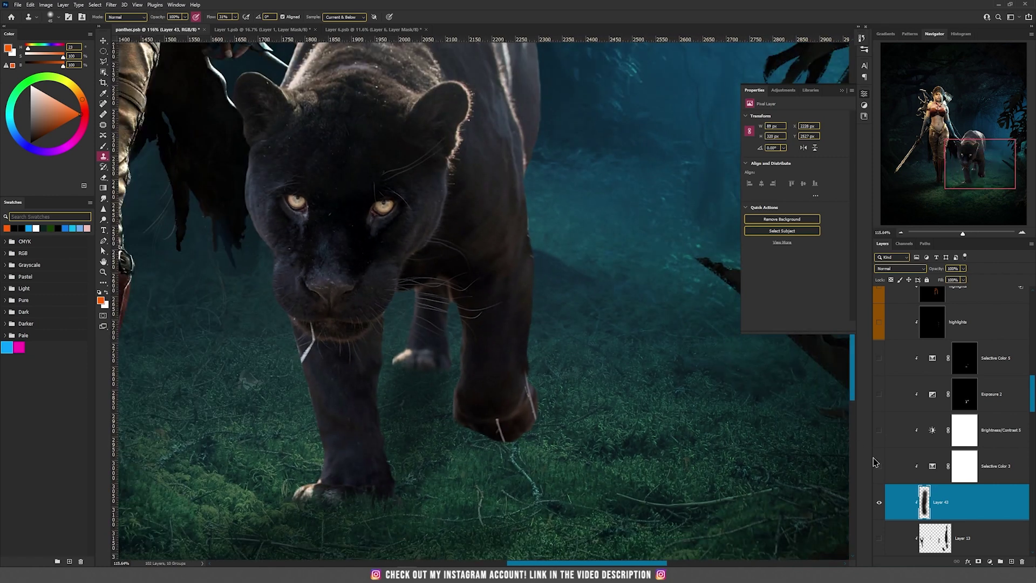
Replace the demo clone layer with Layer 13 and turn on the Selective Color 3 and Brightness/Contrast 5 adjustments
{"action": "left_click", "coordinate": [1022, 563]}
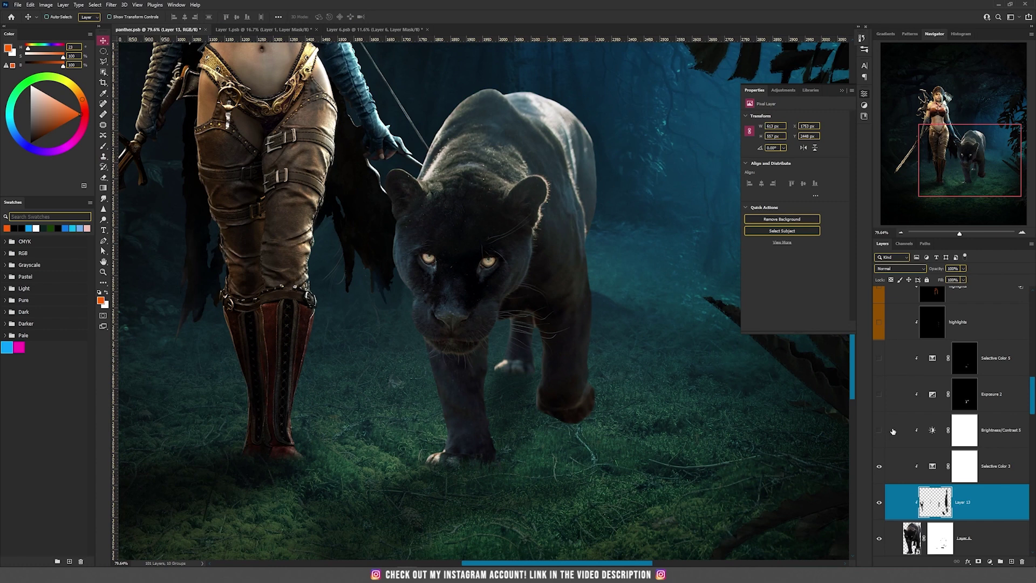
{"action": "left_click", "coordinate": [931, 467]}
{"action": "left_click_drag", "start_coordinate": [647, 233], "coordinate": [573, 263]}
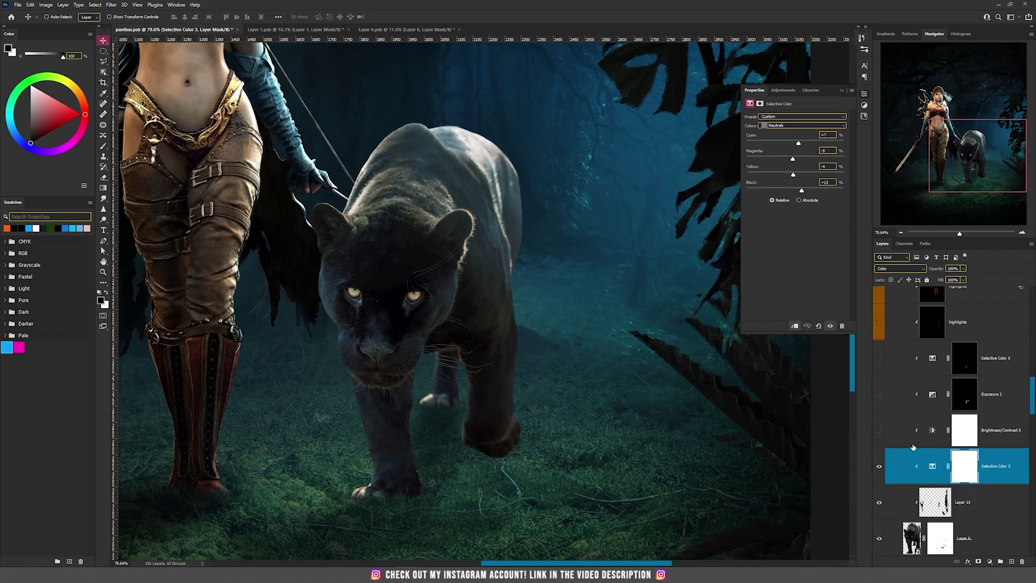
{"action": "left_click", "coordinate": [880, 431]}
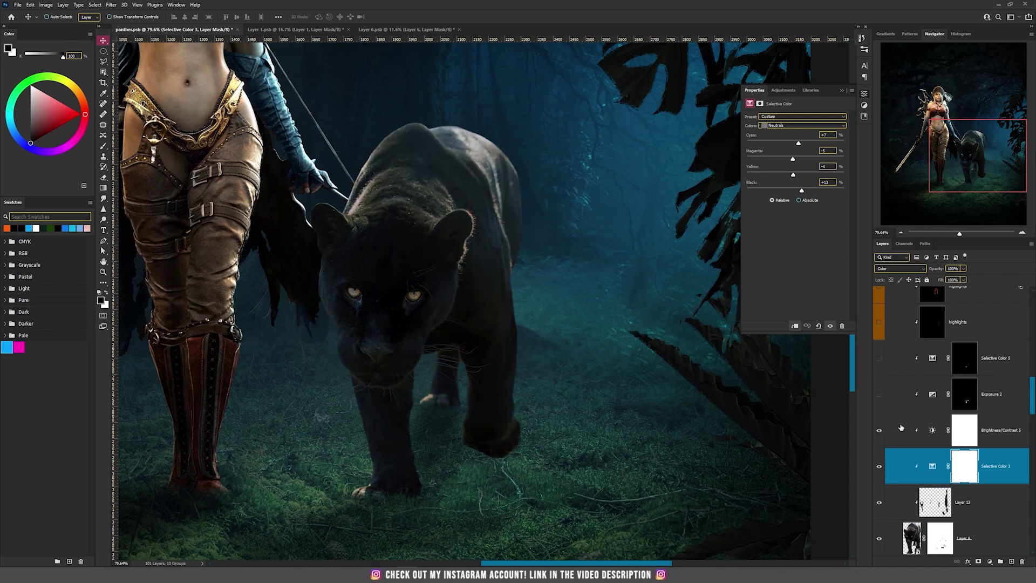
{"action": "left_click", "coordinate": [927, 432]}
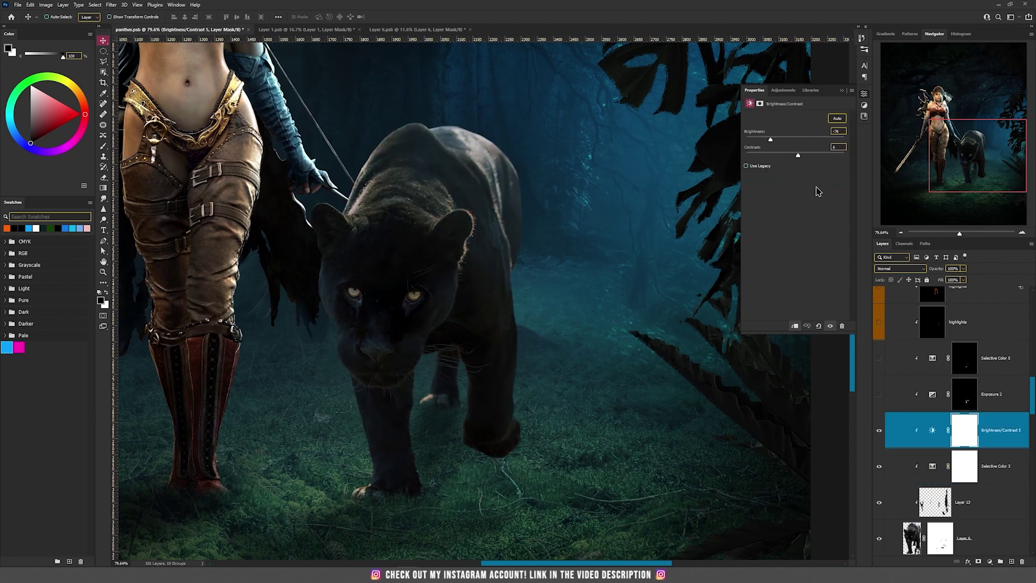
Compare the panther's pale paws with Exposure 2 on and off, and leave that adjustment turned on
{"action": "left_click", "coordinate": [880, 396]}
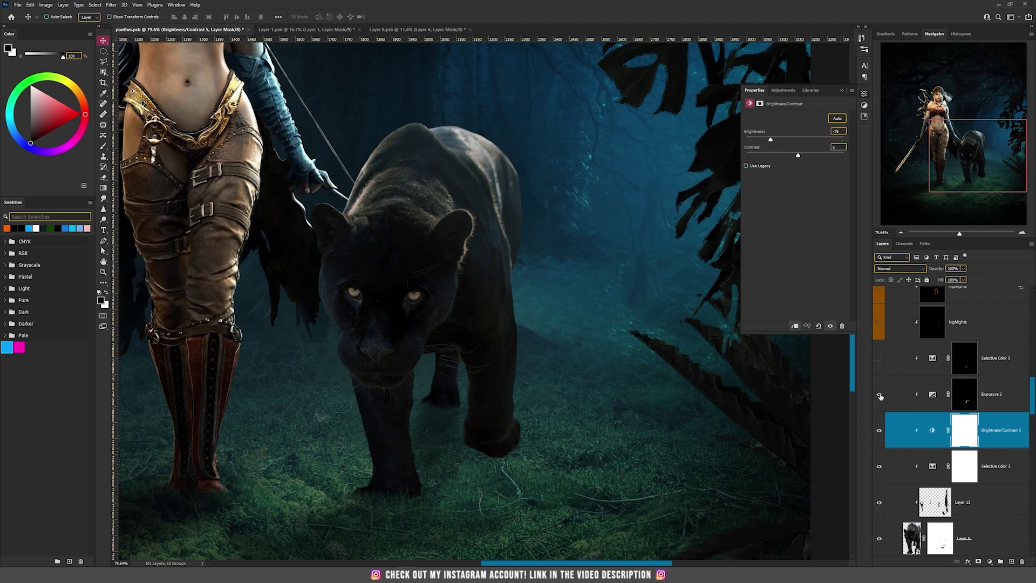
{"action": "left_click", "coordinate": [880, 396]}
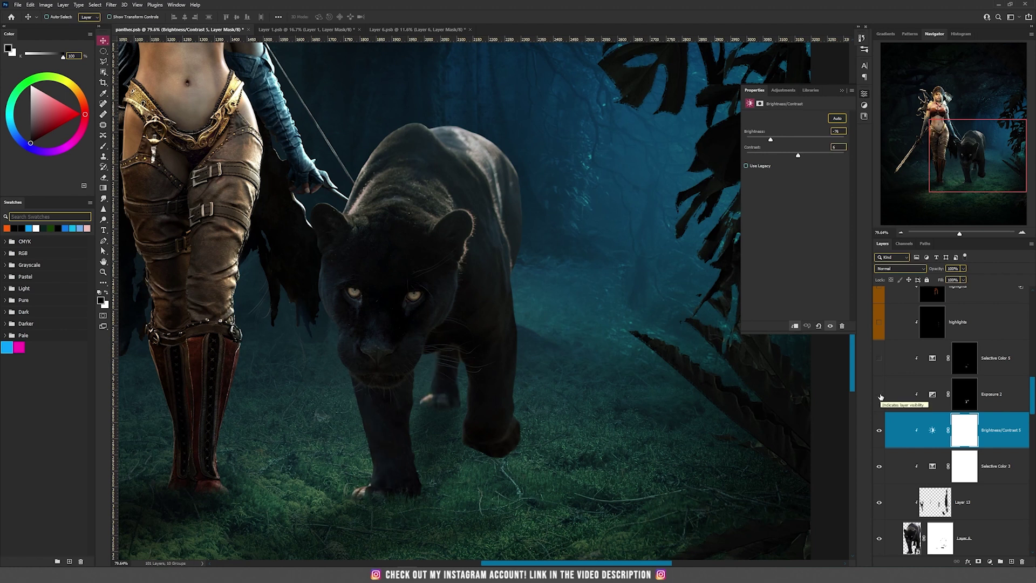
{"action": "left_click", "coordinate": [879, 395]}
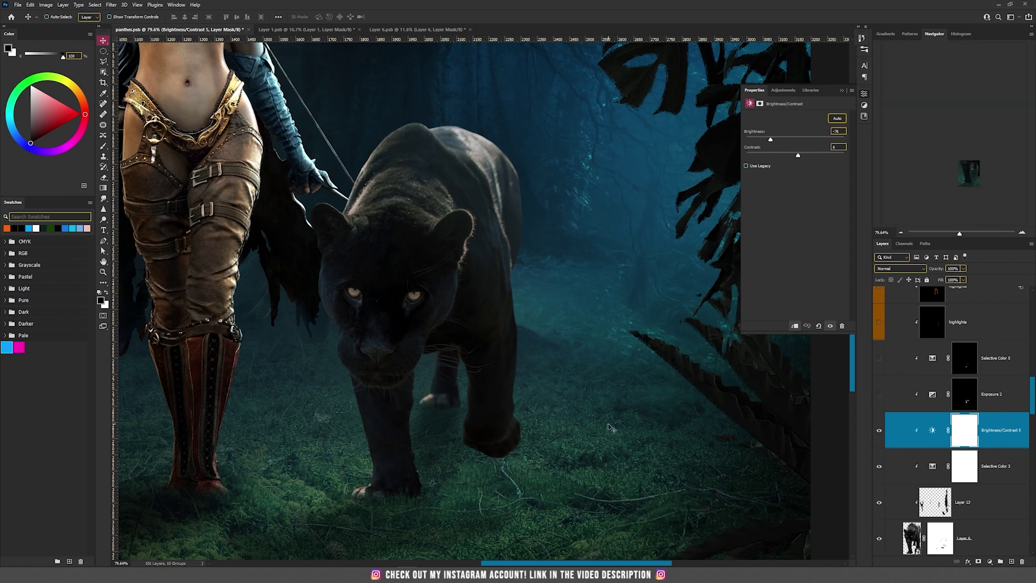
{"action": "scroll", "coordinate": [351, 453], "scroll_direction": "up", "scroll_amount": 3}
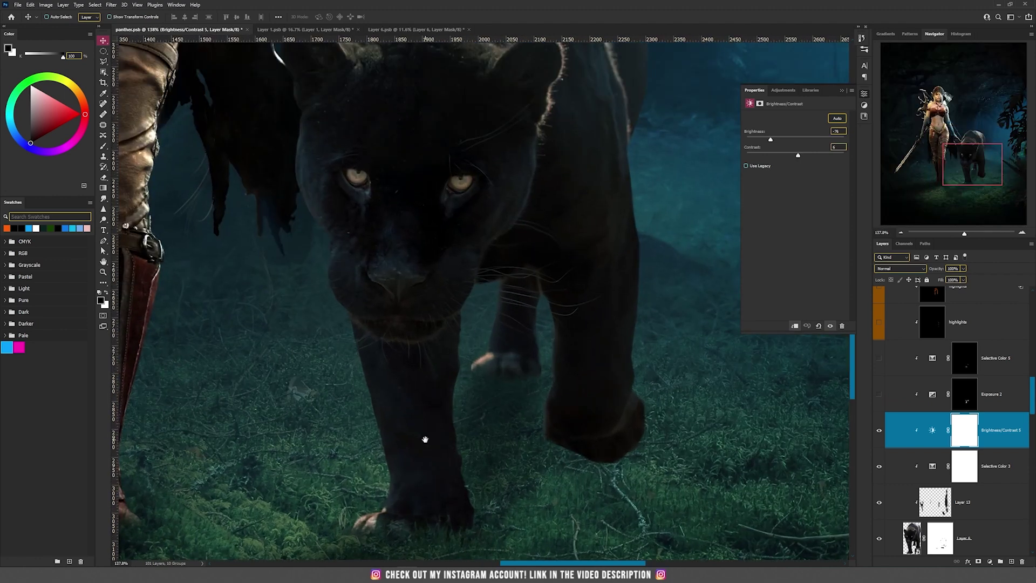
{"action": "left_click_drag", "start_coordinate": [426, 435], "coordinate": [415, 363]}
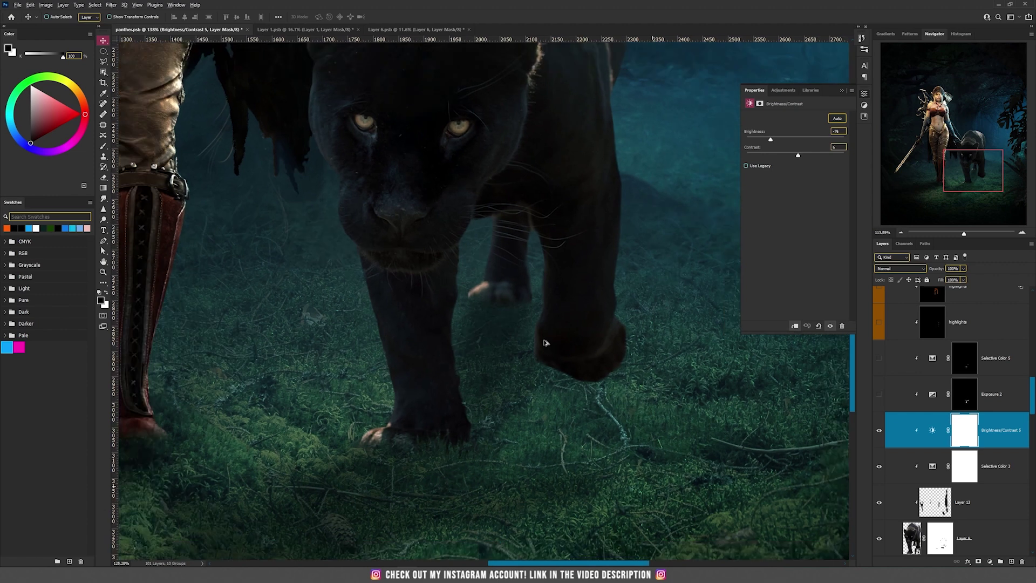
{"action": "scroll", "coordinate": [546, 342], "scroll_direction": "down", "scroll_amount": 3}
{"action": "left_click_drag", "start_coordinate": [711, 289], "coordinate": [632, 317]}
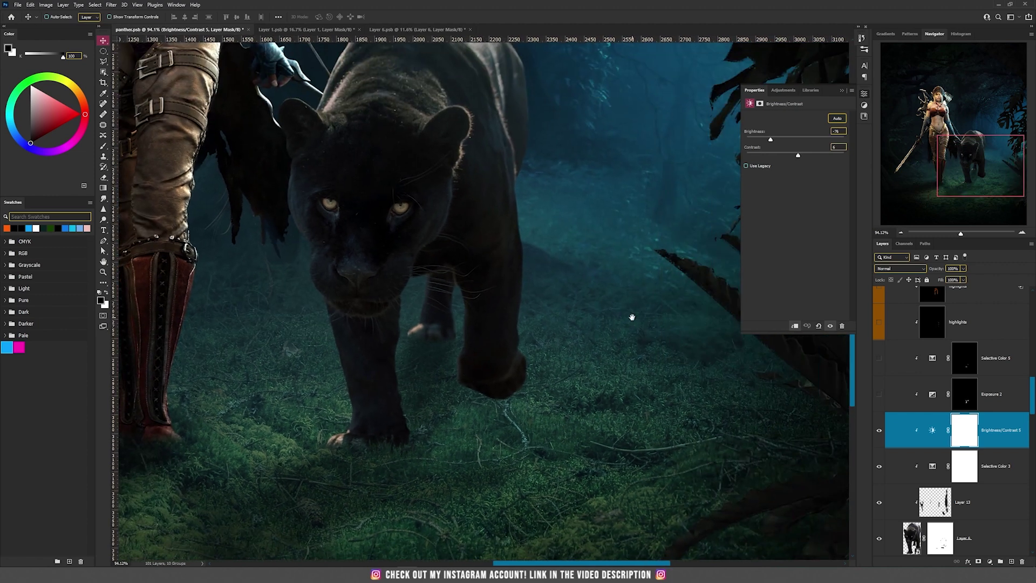
{"action": "left_click", "coordinate": [966, 400]}
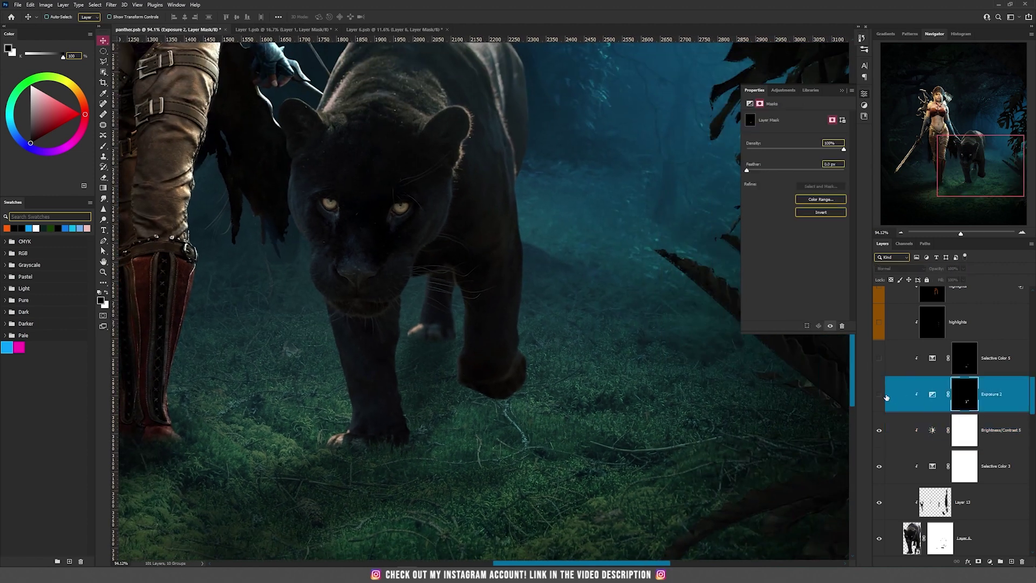
{"action": "left_click", "coordinate": [882, 397]}
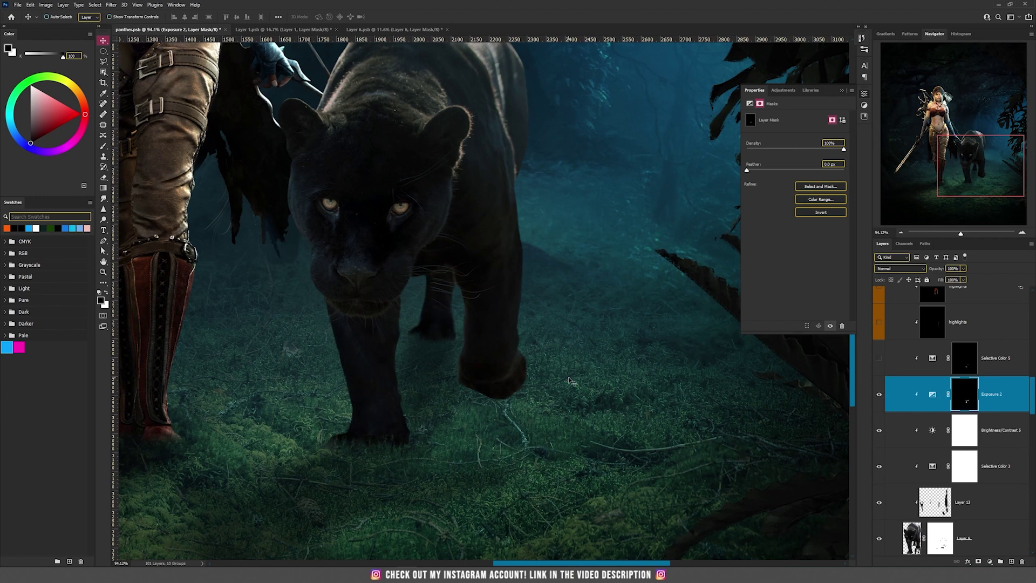
Set Black to -14% for the Blacks range in the Selective Color 5 adjustment
{"action": "left_click", "coordinate": [933, 358]}
{"action": "left_click", "coordinate": [788, 131]}
{"action": "left_click", "coordinate": [777, 178]}
{"action": "left_click_drag", "start_coordinate": [795, 190], "coordinate": [788, 190]}
{"action": "scroll", "coordinate": [475, 344], "scroll_direction": "up", "scroll_amount": 5}
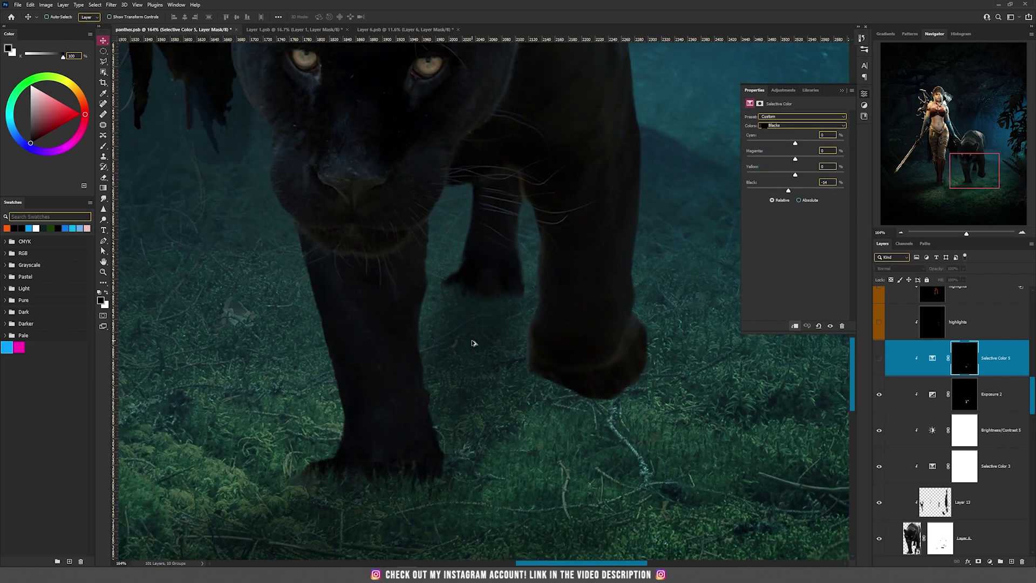
Review the Exposure 2 settings against the panther's front paw and turn on Selective Color 5
{"action": "left_click", "coordinate": [933, 395]}
{"action": "scroll", "coordinate": [370, 483], "scroll_direction": "up", "scroll_amount": 5}
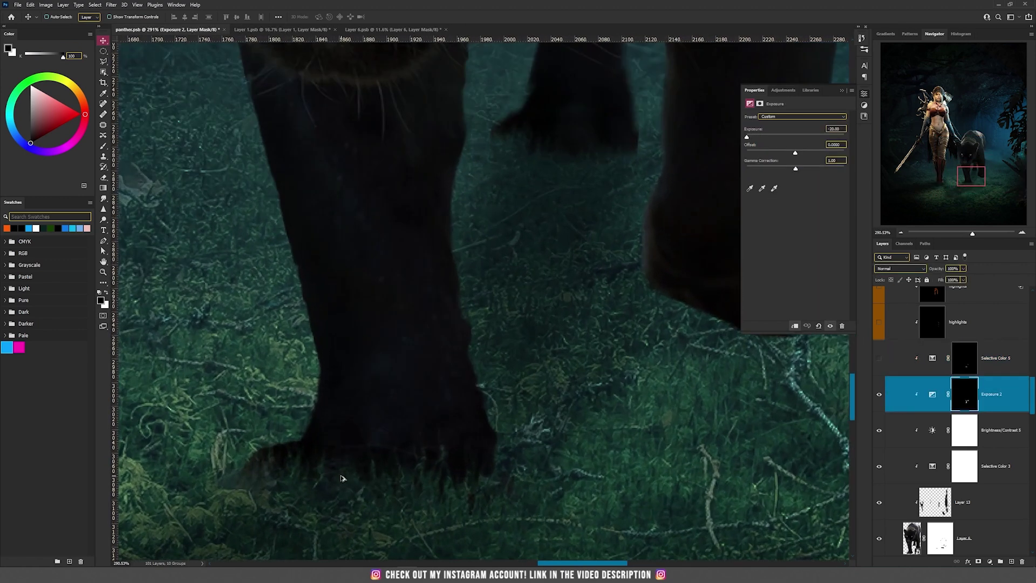
{"action": "scroll", "coordinate": [350, 434], "scroll_direction": "down", "scroll_amount": 5}
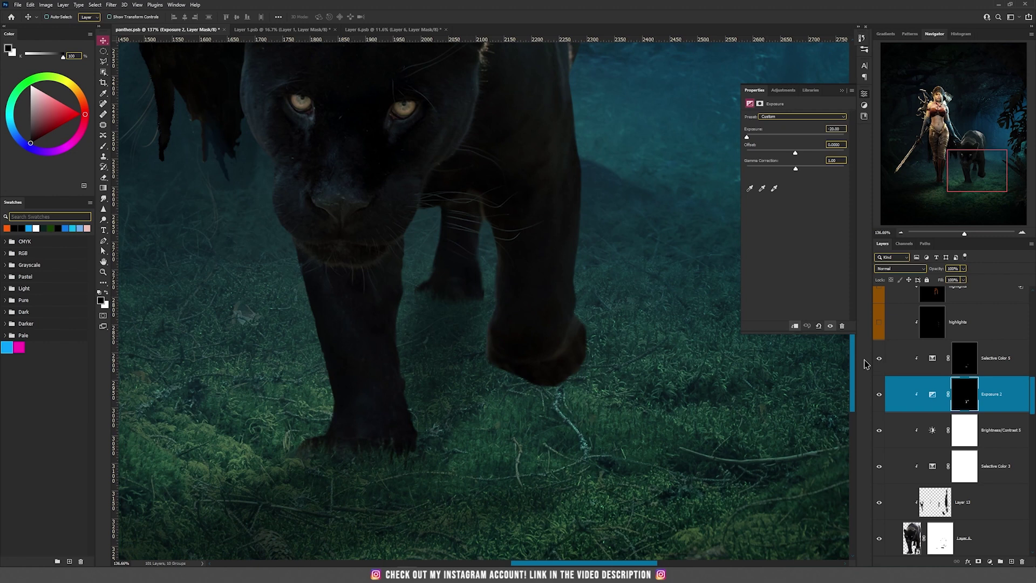
Review the Blacks values of Selective Color 5 and reopen the Exposure 2 settings
{"action": "left_click", "coordinate": [906, 358]}
{"action": "left_click", "coordinate": [801, 125]}
{"action": "left_click", "coordinate": [789, 185]}
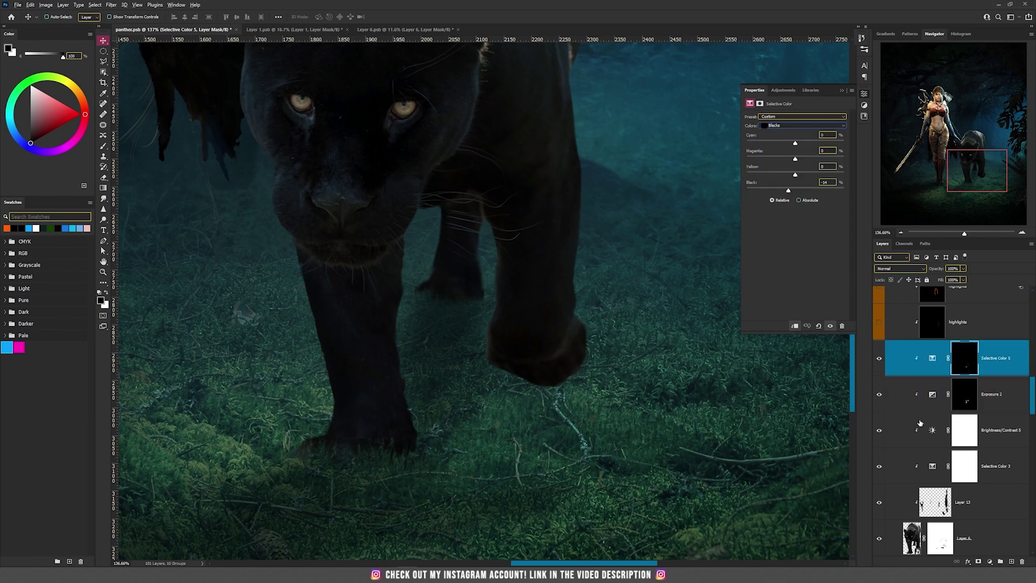
{"action": "left_click", "coordinate": [936, 394]}
{"action": "scroll", "coordinate": [483, 343], "scroll_direction": "down", "scroll_amount": 5}
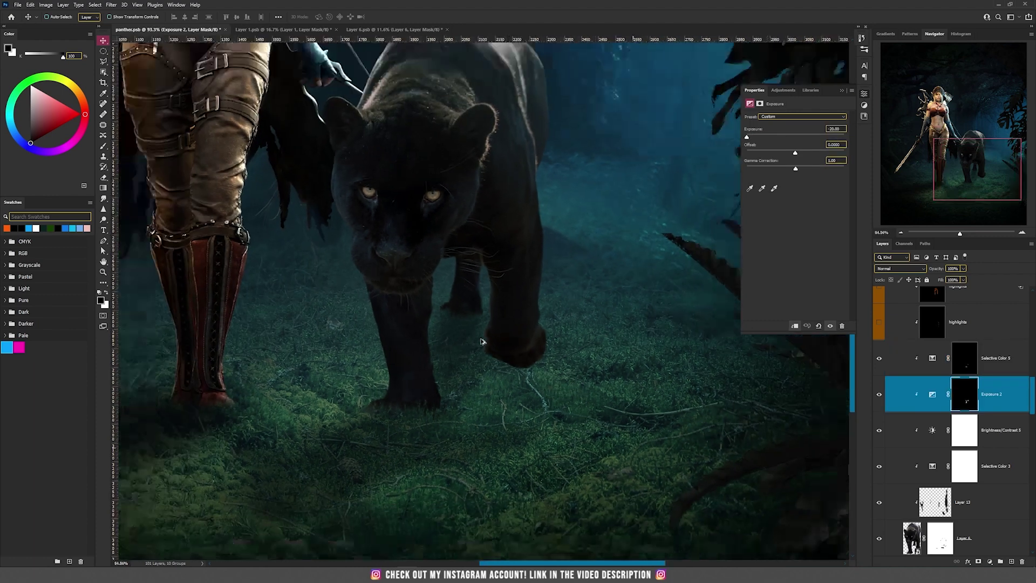
Turn on and select the panther's lowest highlights layer, directly above Selective Color 5
{"action": "scroll", "coordinate": [936, 385], "scroll_direction": "up", "scroll_amount": 1}
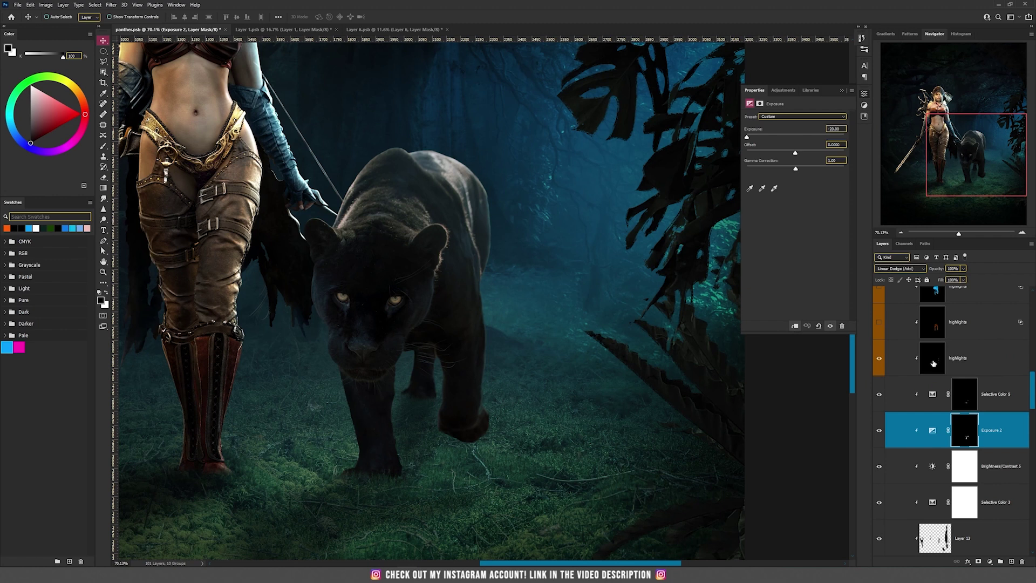
{"action": "left_click", "coordinate": [901, 367]}
{"action": "left_click", "coordinate": [878, 360]}
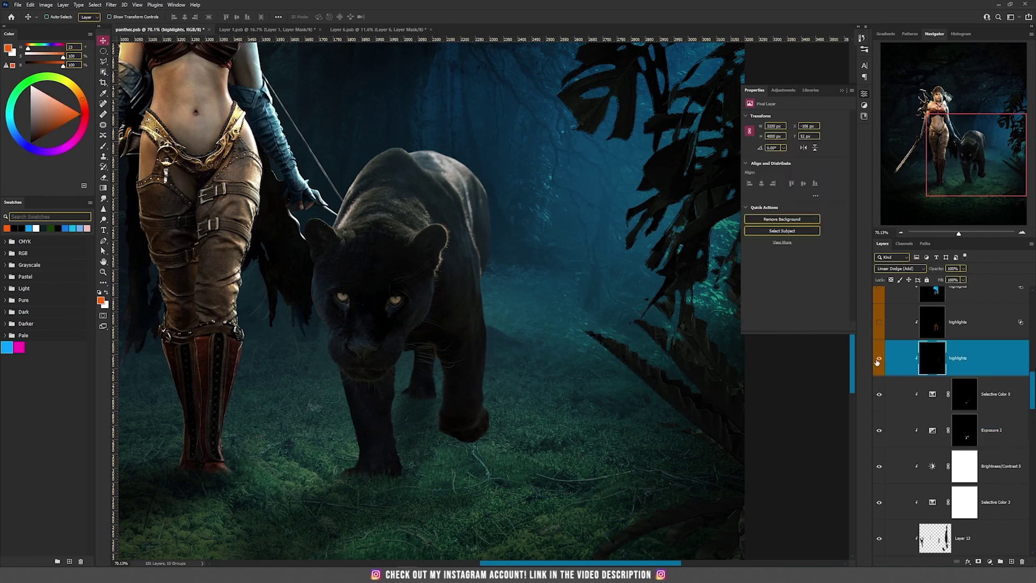
Turn on the panther's orange highlights layer and compare the fur with and without it
{"action": "left_click", "coordinate": [900, 335]}
{"action": "scroll", "coordinate": [384, 346], "scroll_direction": "up", "scroll_amount": 1}
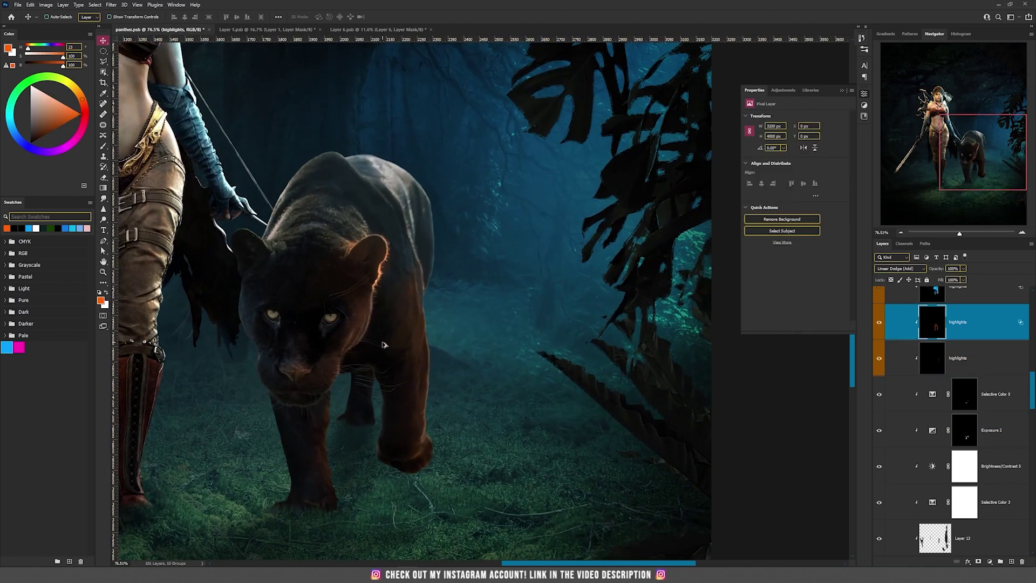
{"action": "left_click", "coordinate": [880, 322]}
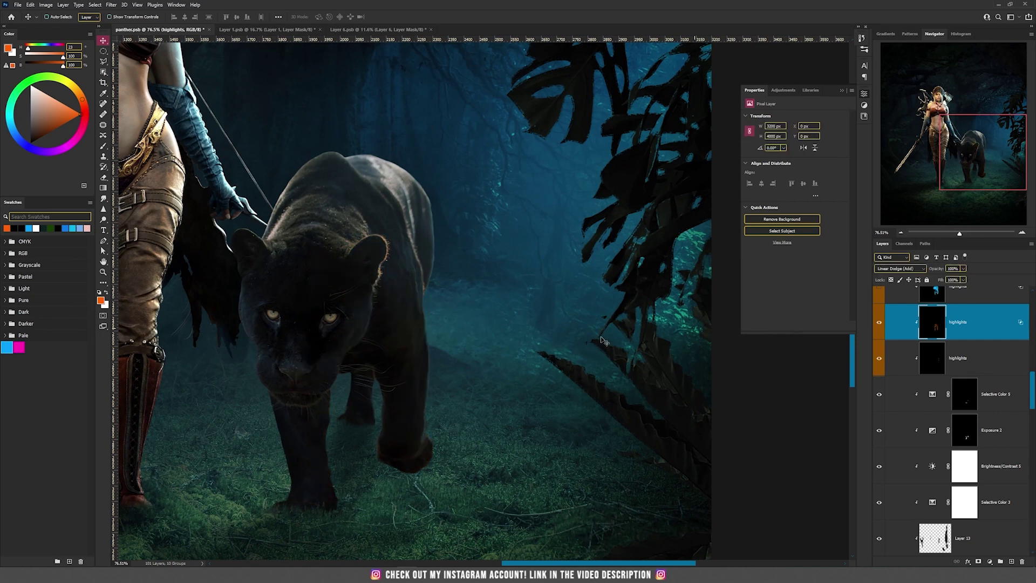
Turn the panther's orange highlights layer back on, and turn on and select the blue highlights layer directly above it
{"action": "left_click", "coordinate": [879, 323]}
{"action": "scroll", "coordinate": [419, 357], "scroll_direction": "down", "scroll_amount": 1}
{"action": "scroll", "coordinate": [418, 357], "scroll_direction": "down", "scroll_amount": 1}
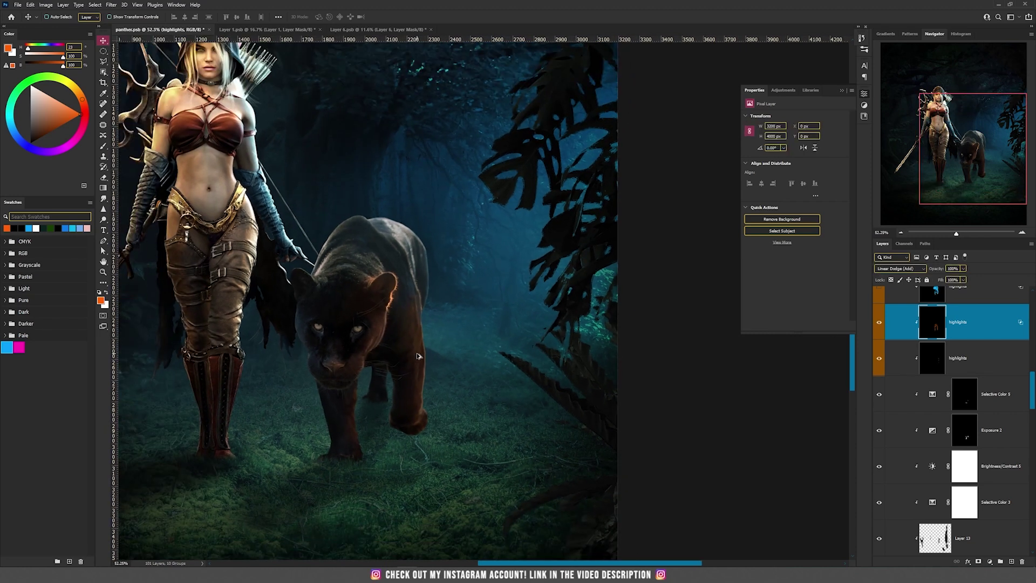
{"action": "scroll", "coordinate": [883, 408], "scroll_direction": "up", "scroll_amount": 3}
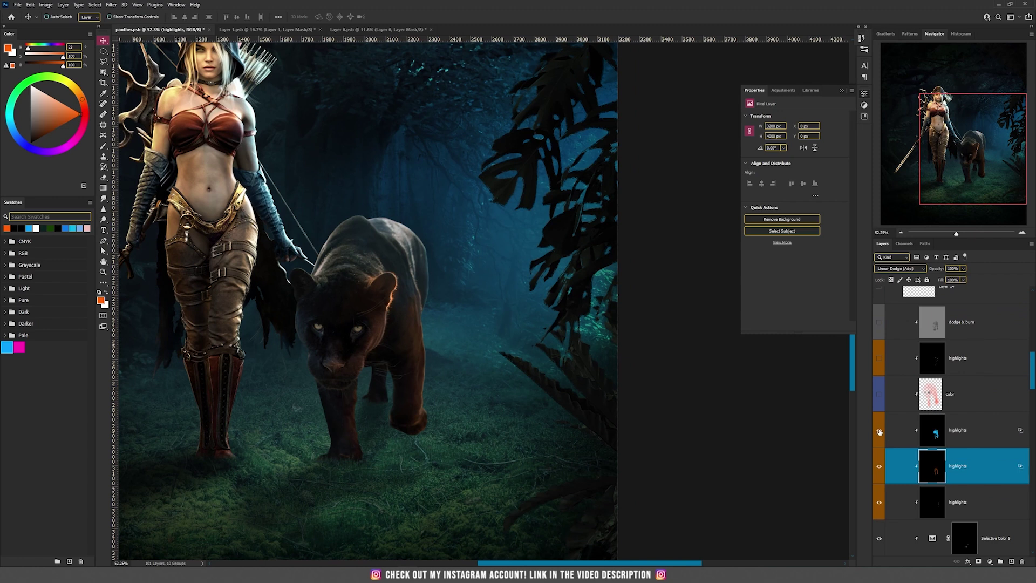
{"action": "left_click", "coordinate": [880, 431]}
{"action": "left_click", "coordinate": [942, 433]}
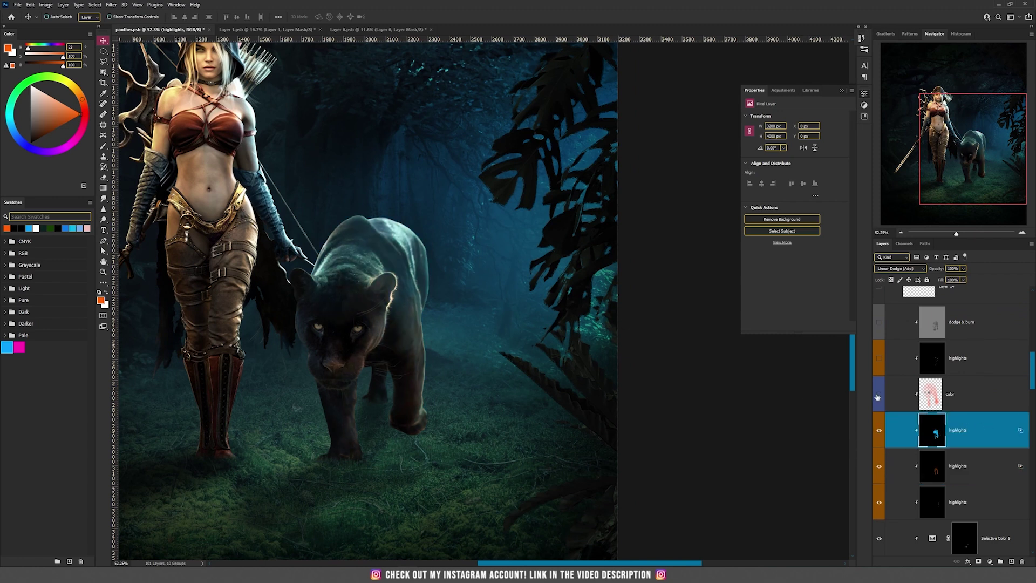
Turn on the panther's color layer and the highlights layer directly above it, selecting each
{"action": "left_click", "coordinate": [894, 398]}
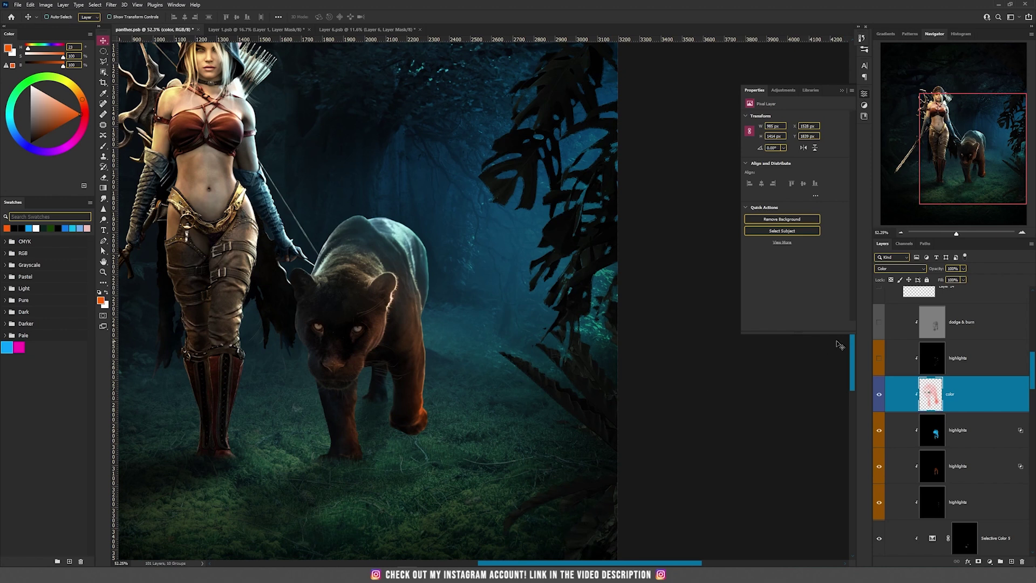
{"action": "left_click", "coordinate": [926, 360]}
{"action": "scroll", "coordinate": [413, 359], "scroll_direction": "up", "scroll_amount": 1}
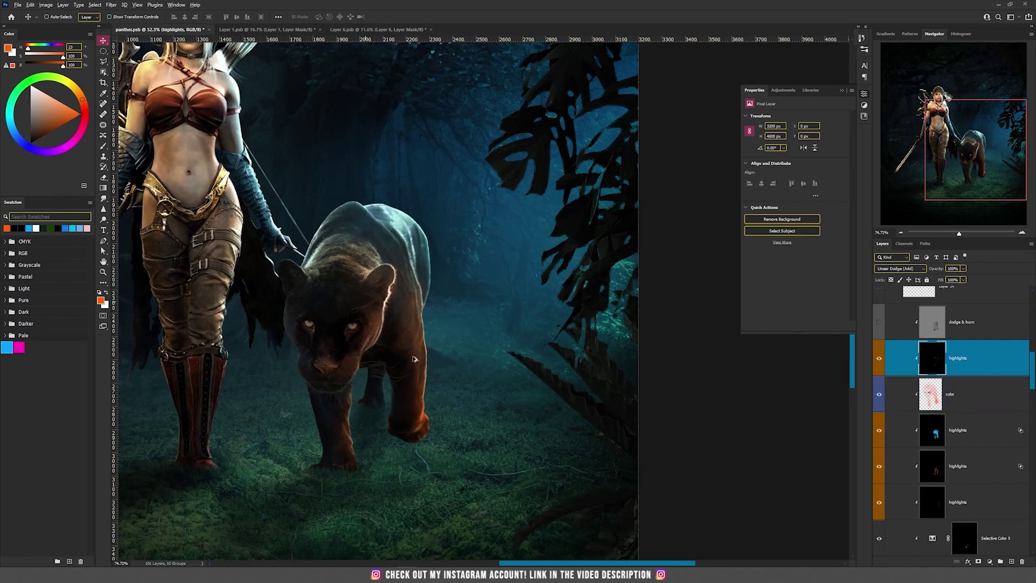
{"action": "scroll", "coordinate": [413, 359], "scroll_direction": "up", "scroll_amount": 1}
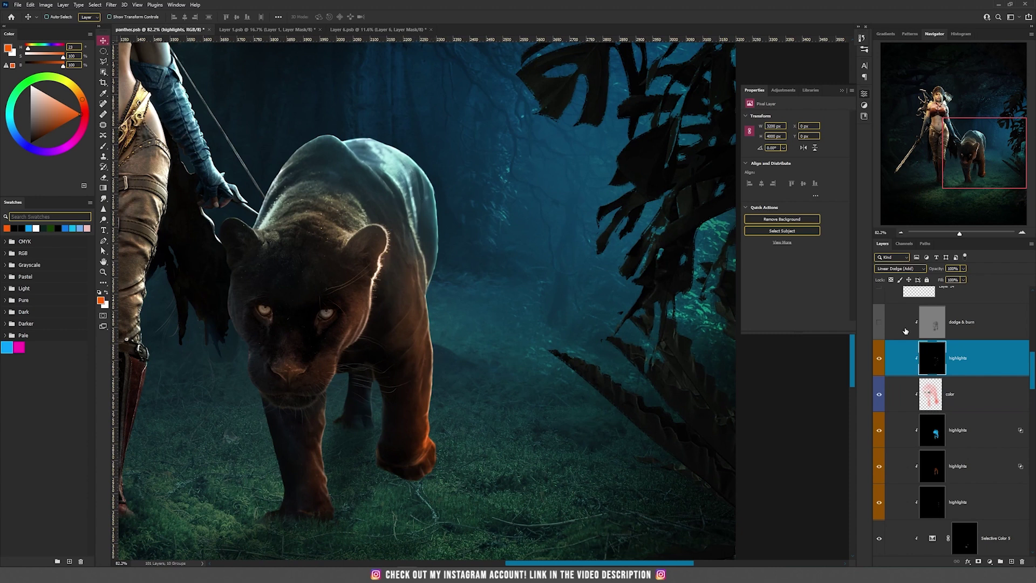
Turn on and select the panther's dodge & burn layer and examine the fur shading up close and within the whole scene
{"action": "left_click", "coordinate": [878, 322]}
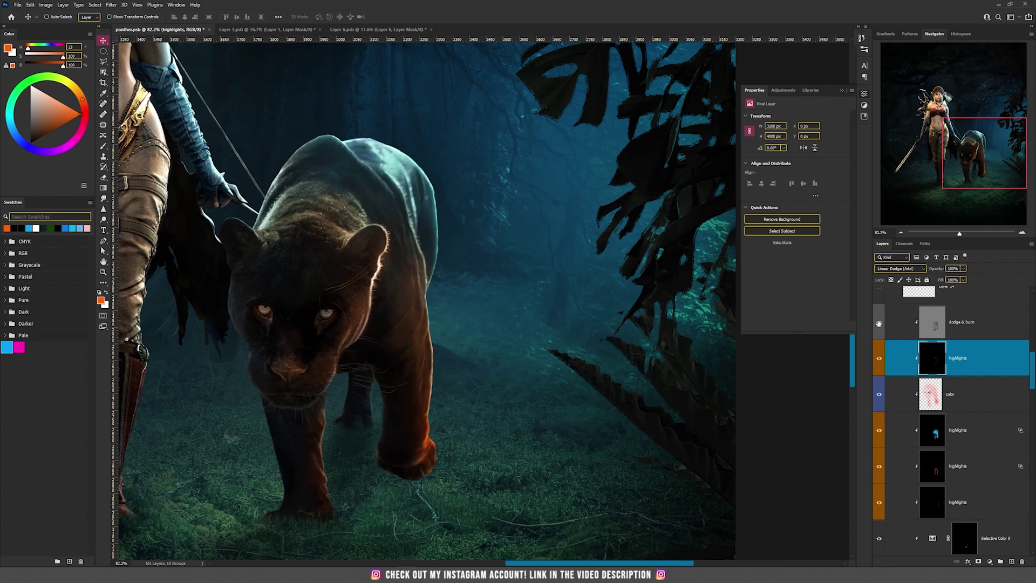
{"action": "left_click", "coordinate": [927, 327]}
{"action": "scroll", "coordinate": [486, 278], "scroll_direction": "down", "scroll_amount": 3}
{"action": "mouse_move", "coordinate": [440, 222]}
{"action": "left_mouse_down"}
{"action": "mouse_move", "coordinate": [434, 310]}
{"action": "mouse_move", "coordinate": [435, 275]}
{"action": "left_mouse_up"}
{"action": "scroll", "coordinate": [448, 319], "scroll_direction": "down", "scroll_amount": 2}
{"action": "scroll", "coordinate": [448, 317], "scroll_direction": "up", "scroll_amount": 1}
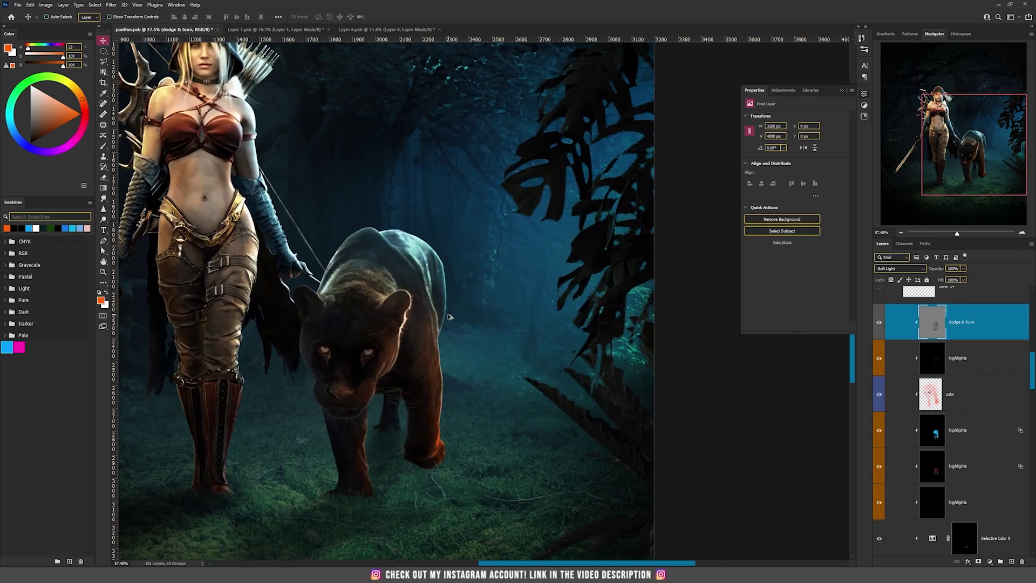
{"action": "scroll", "coordinate": [406, 352], "scroll_direction": "up", "scroll_amount": 2}
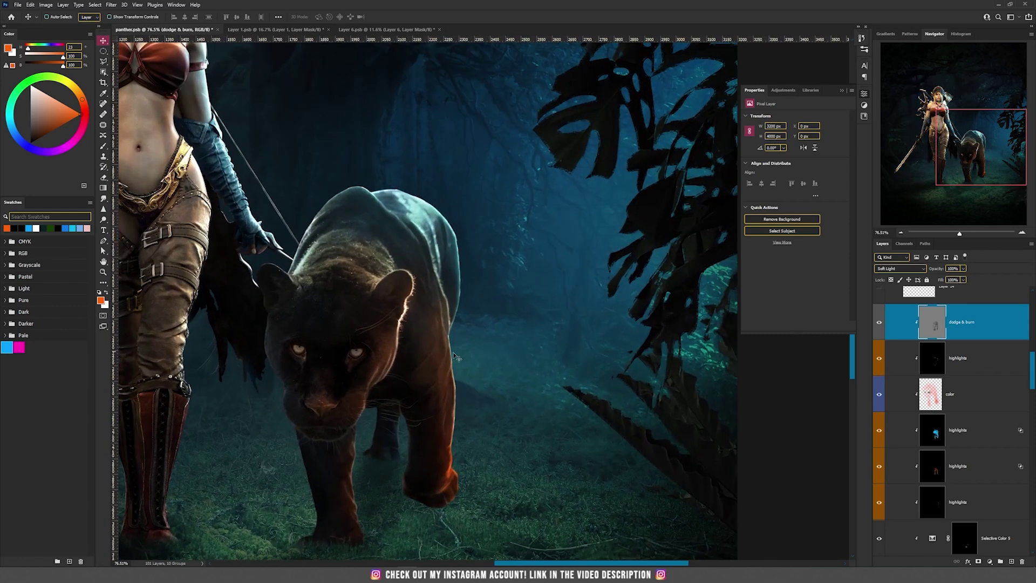
{"action": "left_click_drag", "start_coordinate": [487, 354], "coordinate": [485, 287]}
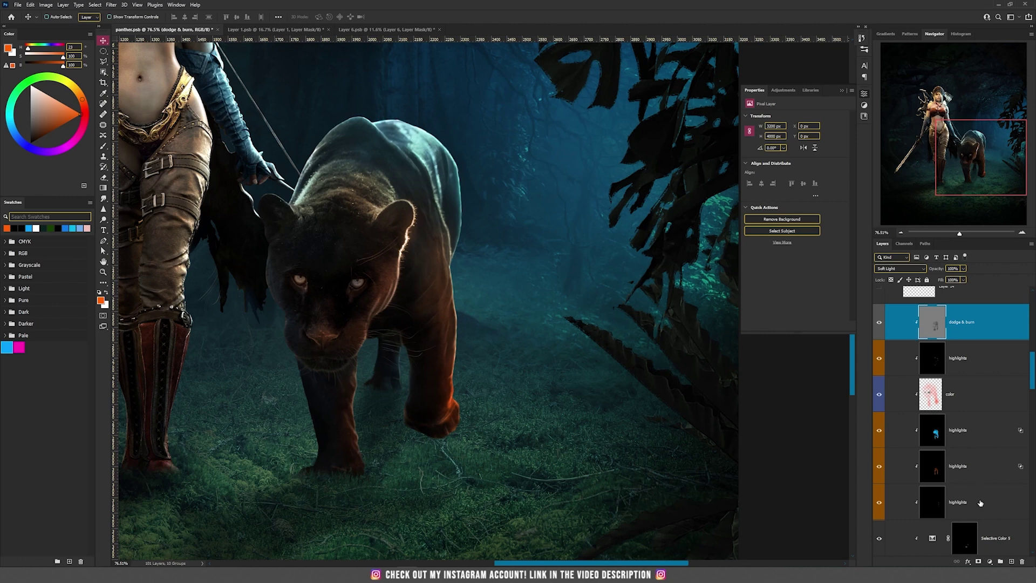
{"action": "left_click", "coordinate": [981, 503]}
{"action": "left_click", "coordinate": [942, 328]}
{"action": "scroll", "coordinate": [507, 314], "scroll_direction": "down", "scroll_amount": 3}
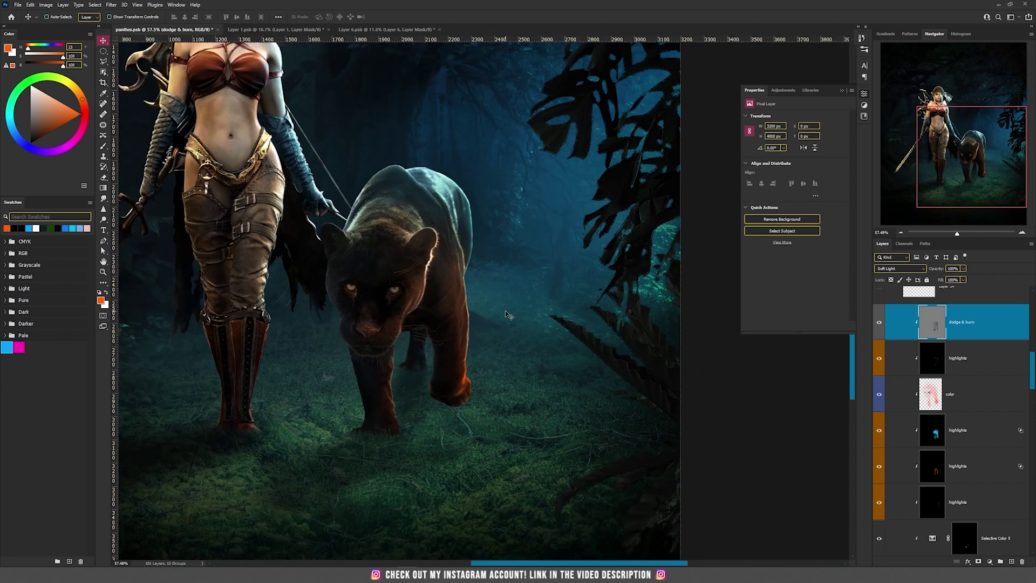
{"action": "left_click_drag", "start_coordinate": [446, 210], "coordinate": [452, 297]}
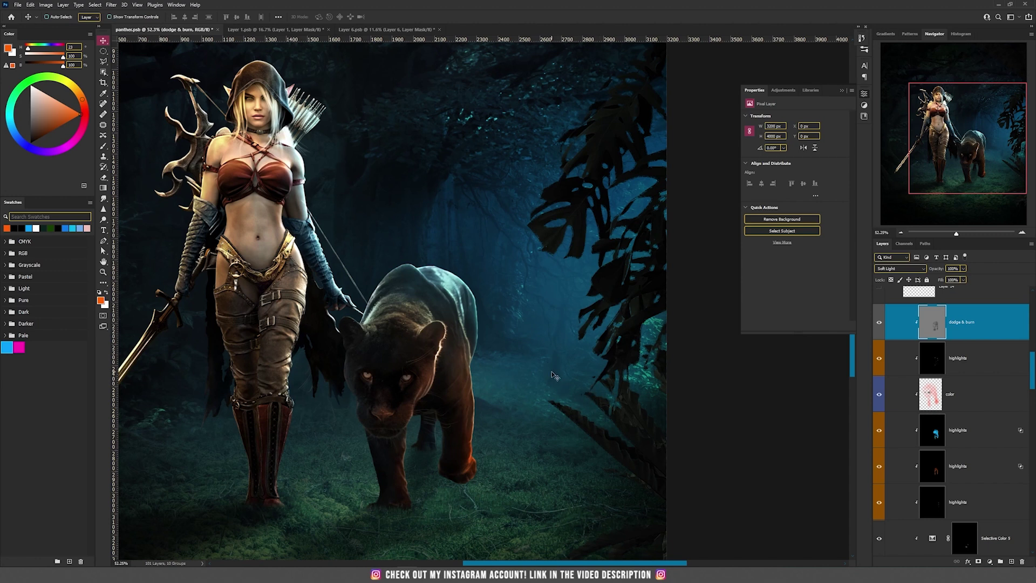
Turn on Layer 14 above the dodge & burn layer and compare the panther's whiskers with and without it
{"action": "scroll", "coordinate": [885, 397], "scroll_direction": "up", "scroll_amount": 2}
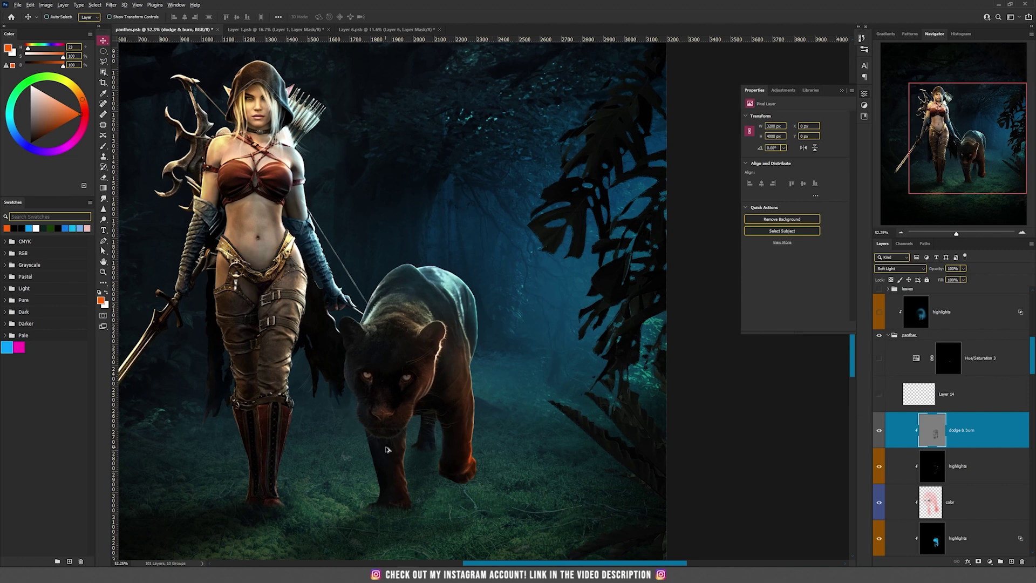
{"action": "scroll", "coordinate": [382, 429], "scroll_direction": "up", "scroll_amount": 4}
{"action": "scroll", "coordinate": [382, 429], "scroll_direction": "up", "scroll_amount": 3}
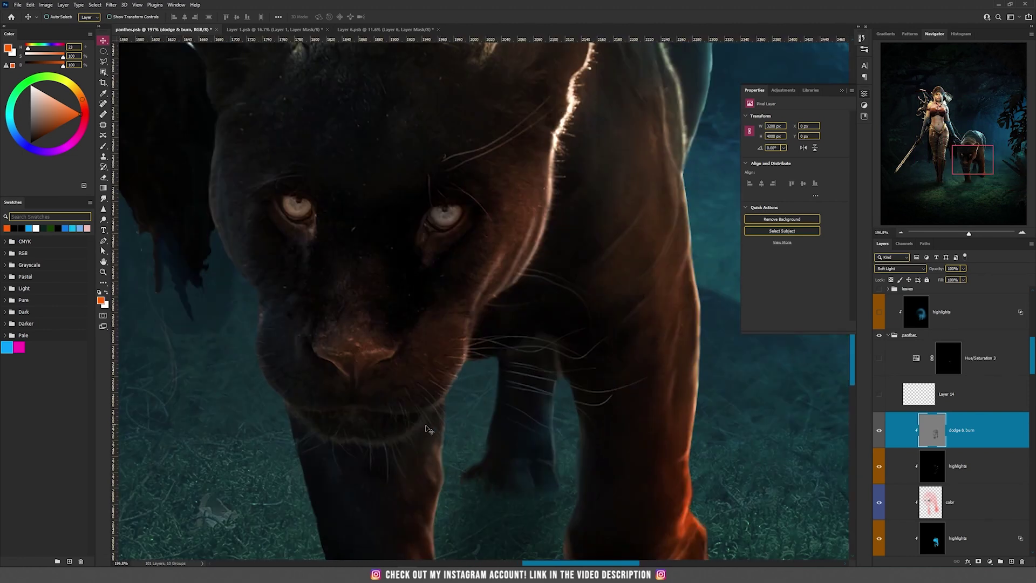
{"action": "left_click", "coordinate": [879, 395]}
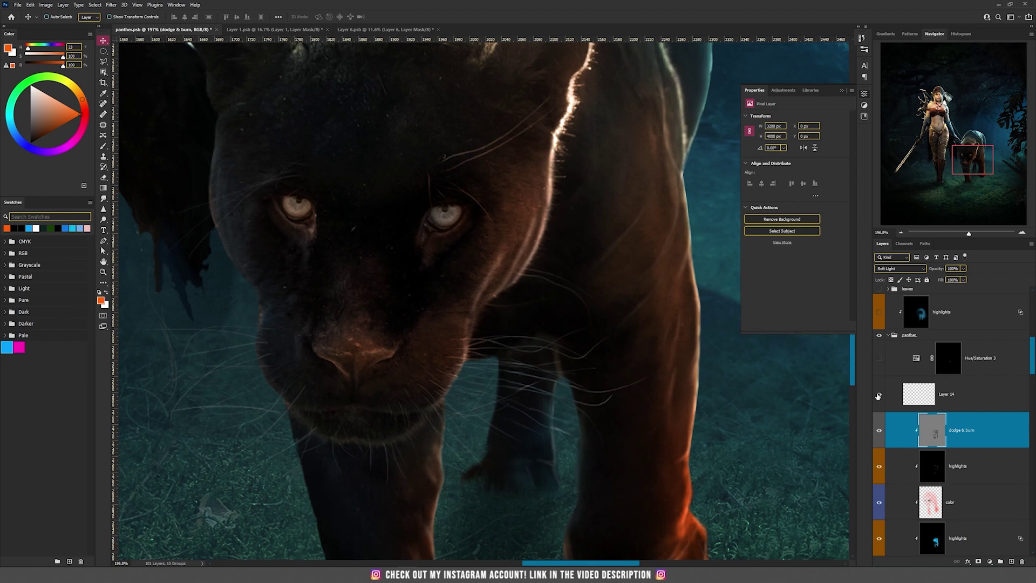
{"action": "left_click", "coordinate": [878, 396]}
{"action": "left_click", "coordinate": [877, 396]}
{"action": "left_click", "coordinate": [878, 396]}
{"action": "left_click", "coordinate": [878, 395]}
Turn on Hue/Saturation 3 for the panther's eyes, review its settings and compare the eyes with and without it
{"action": "left_click", "coordinate": [878, 360]}
{"action": "left_click", "coordinate": [878, 359]}
{"action": "left_click", "coordinate": [877, 359]}
{"action": "scroll", "coordinate": [500, 270], "scroll_direction": "down", "scroll_amount": 3}
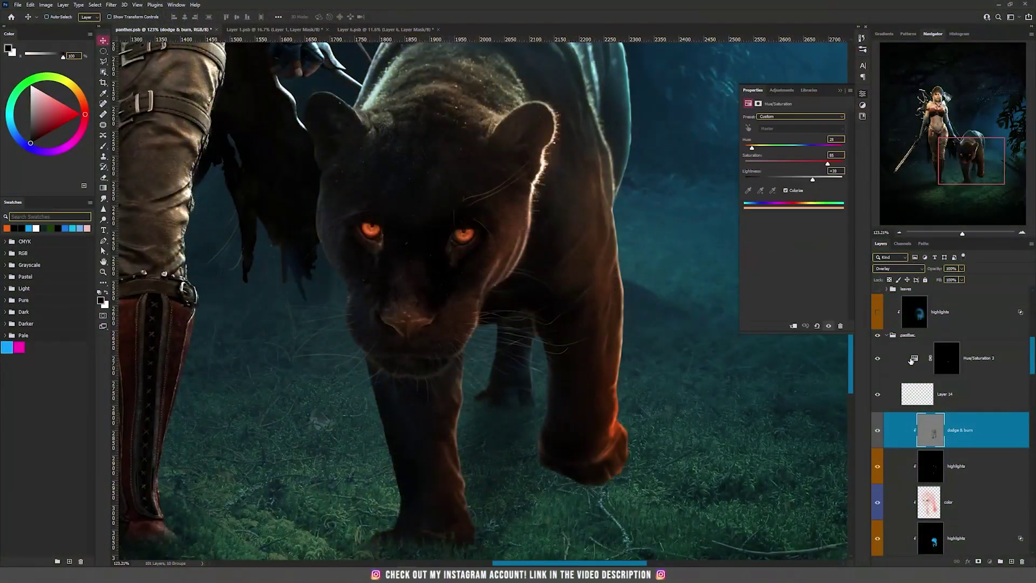
{"action": "left_click", "coordinate": [878, 358]}
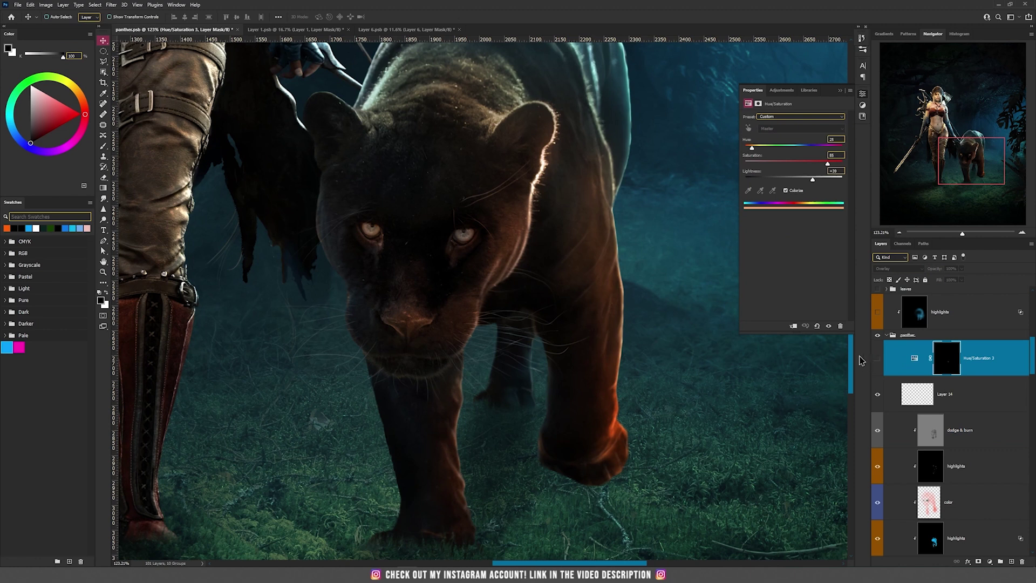
{"action": "left_click", "coordinate": [876, 357]}
{"action": "key", "text": "ctrl+0"}
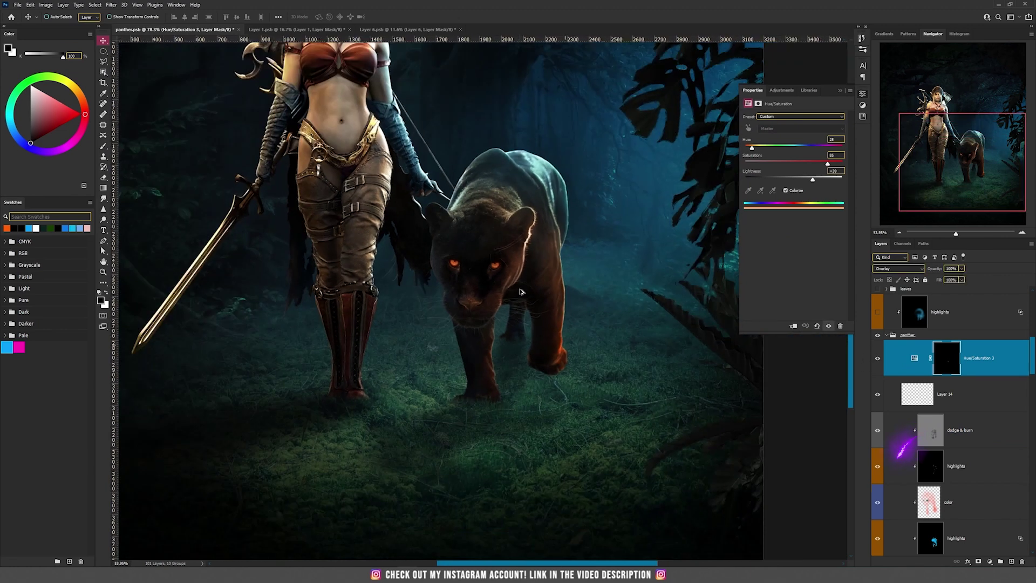
Collapse the panther group, and turn on and select the highlights layer directly above it
{"action": "left_click", "coordinate": [886, 335]}
{"action": "scroll", "coordinate": [585, 267], "scroll_direction": "up", "scroll_amount": 2}
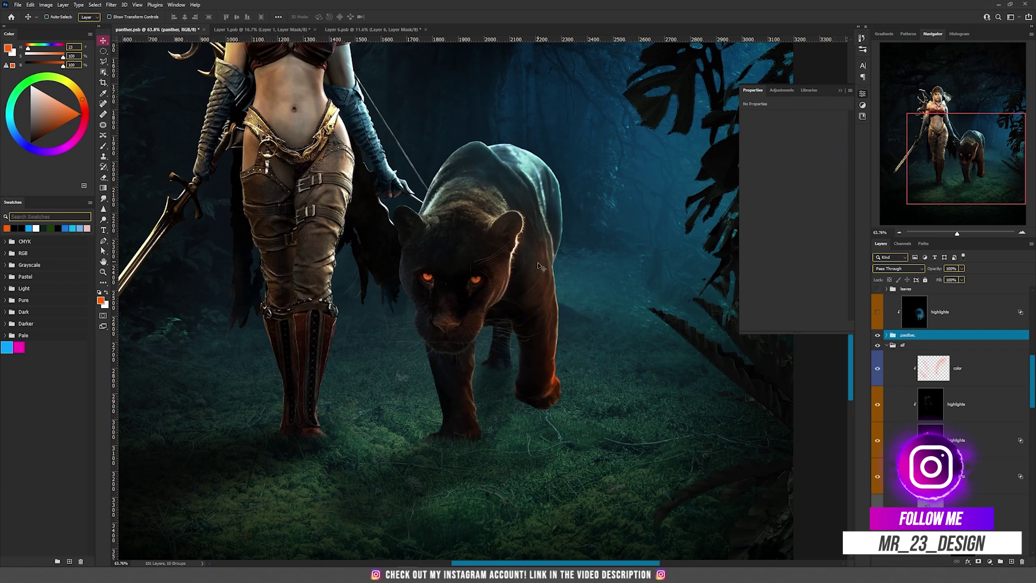
{"action": "left_click", "coordinate": [877, 311]}
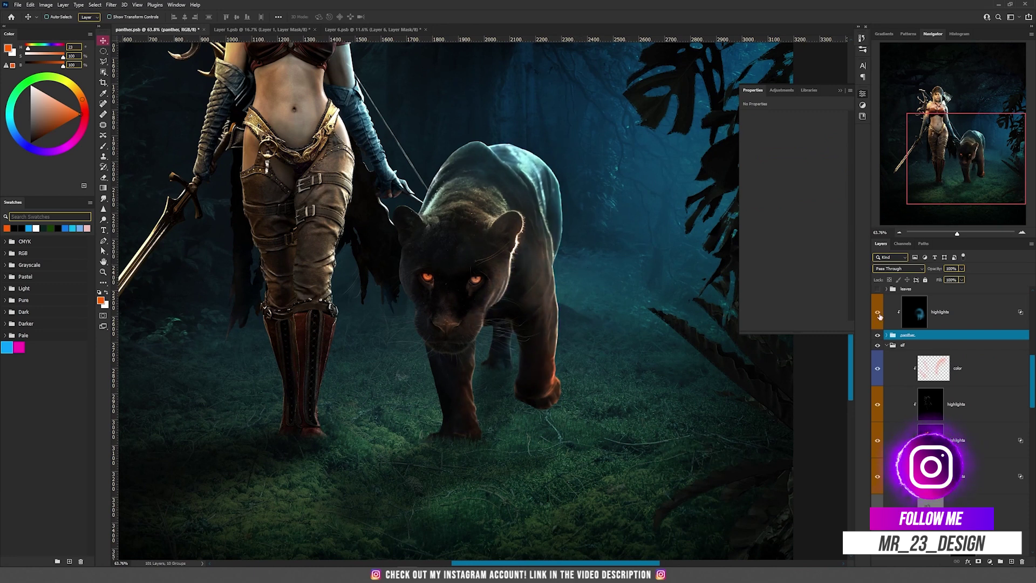
{"action": "left_click", "coordinate": [915, 320]}
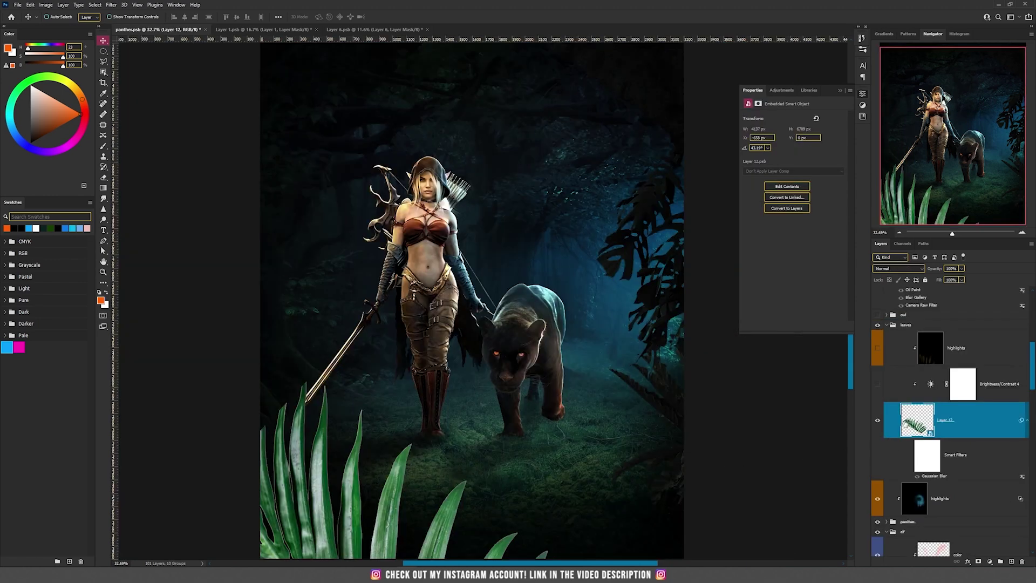
Turn off the Gaussian Blur filter on the foreground leaf in Layer 12 and try a new Gaussian Blur with a 31.8-pixel radius
{"action": "mouse_move", "coordinate": [578, 424]}
{"action": "left_mouse_down"}
{"action": "mouse_move", "coordinate": [585, 273]}
{"action": "mouse_move", "coordinate": [631, 204]}
{"action": "mouse_move", "coordinate": [577, 425]}
{"action": "left_mouse_up"}
{"action": "scroll", "coordinate": [926, 478], "scroll_direction": "down", "scroll_amount": 2}
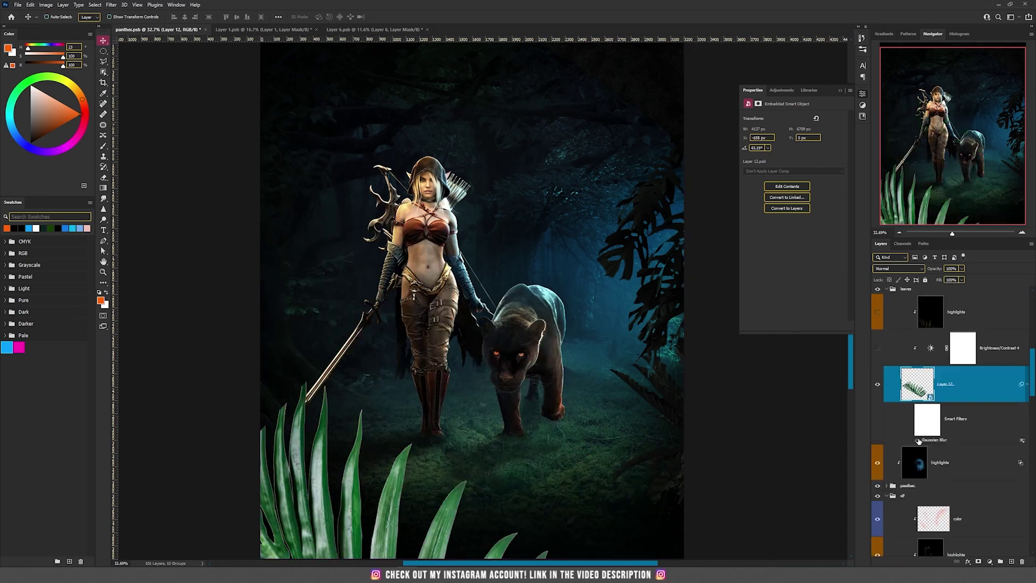
{"action": "left_click", "coordinate": [918, 440]}
{"action": "left_click", "coordinate": [918, 440]}
{"action": "left_click", "coordinate": [111, 5]}
{"action": "mouse_move", "coordinate": [135, 108]}
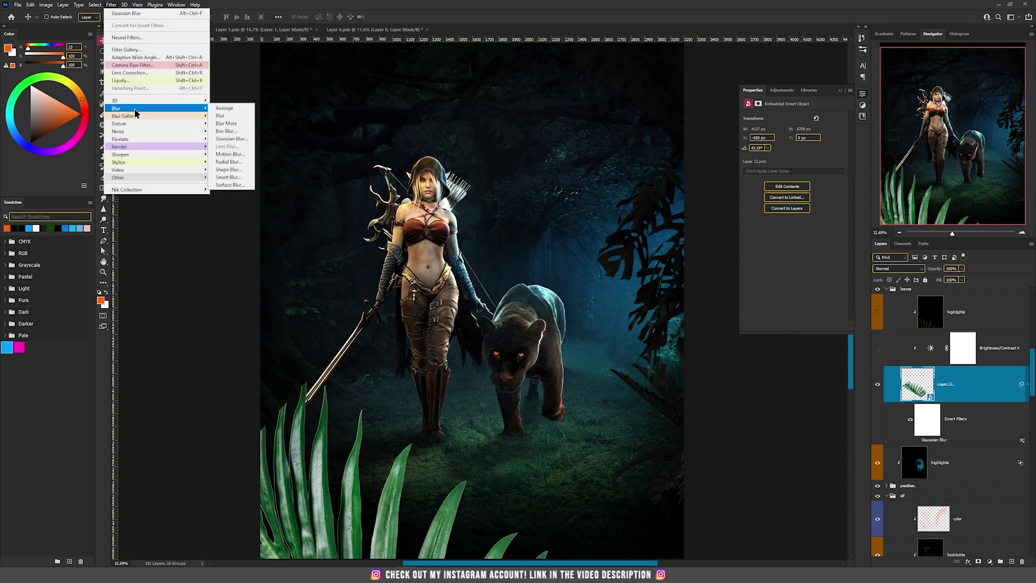
{"action": "left_click", "coordinate": [237, 140]}
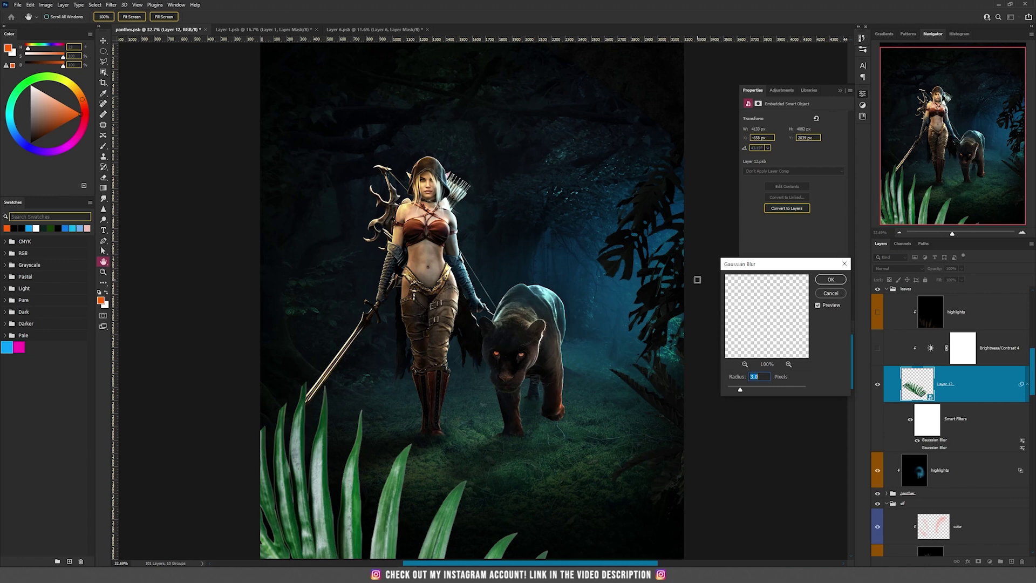
{"action": "left_click_drag", "start_coordinate": [746, 389], "coordinate": [767, 392]}
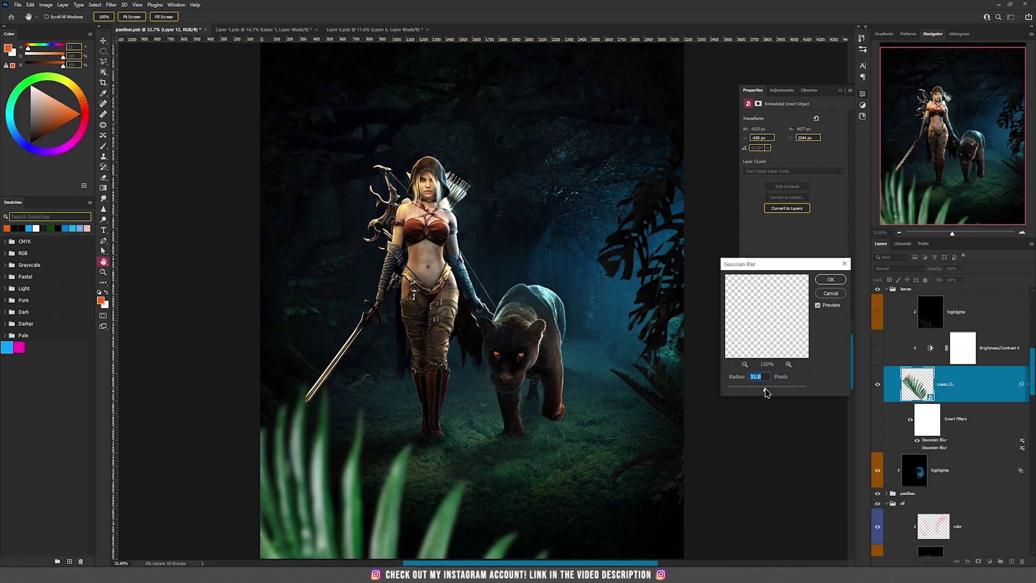
{"action": "left_click", "coordinate": [830, 293]}
Turn the foreground leaf's Gaussian Blur filter back on, and turn on Brightness/Contrast 4 above it and review its settings
{"action": "left_click", "coordinate": [876, 312]}
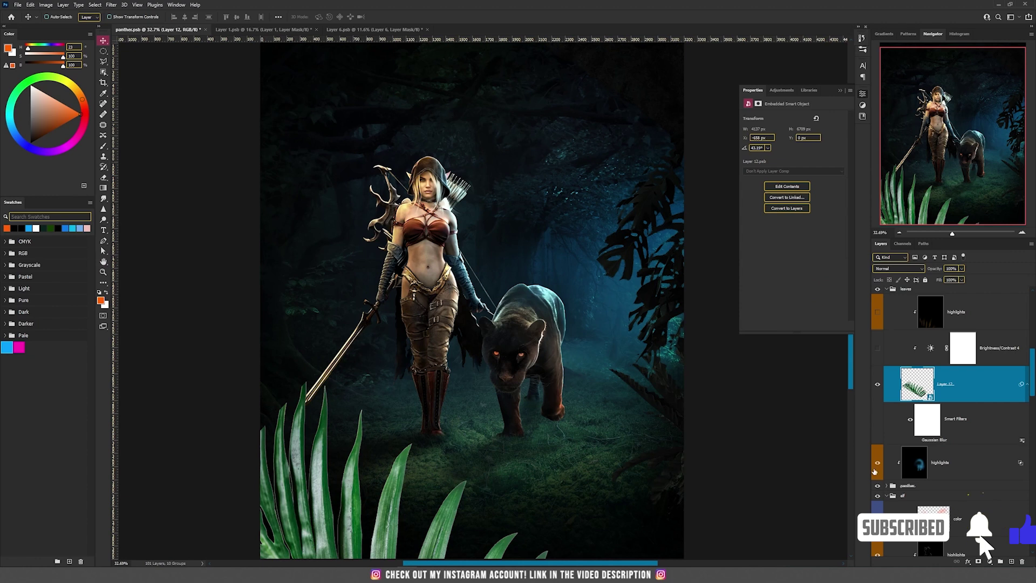
{"action": "scroll", "coordinate": [883, 429], "scroll_direction": "up", "scroll_amount": 3}
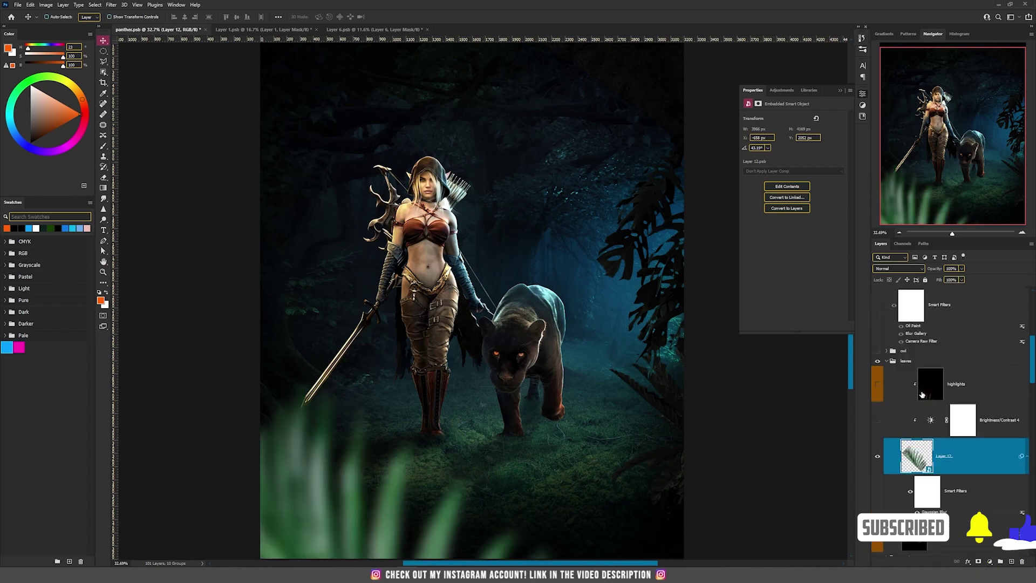
{"action": "left_click", "coordinate": [877, 421]}
{"action": "left_click", "coordinate": [930, 421]}
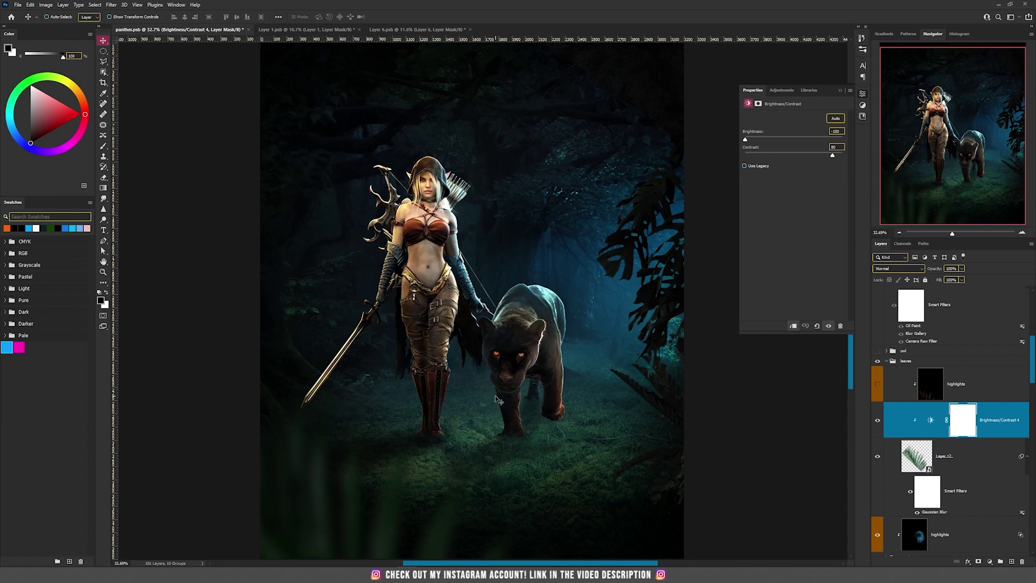
{"action": "left_click", "coordinate": [926, 419]}
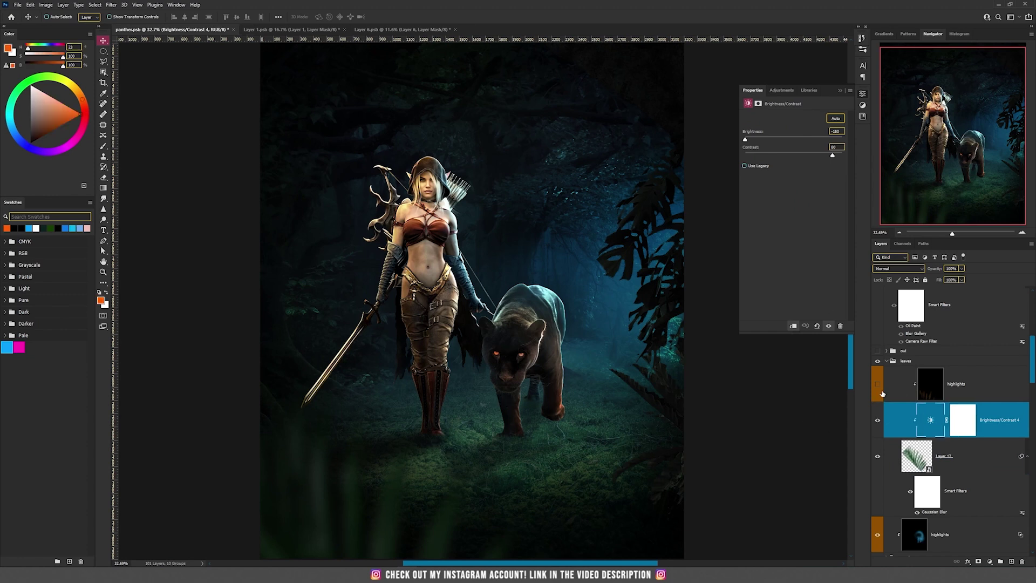
Turn on and select the highlights layer in the leaves group and compare the foreground leaf with and without it
{"action": "left_click", "coordinate": [923, 392]}
{"action": "left_click", "coordinate": [878, 385]}
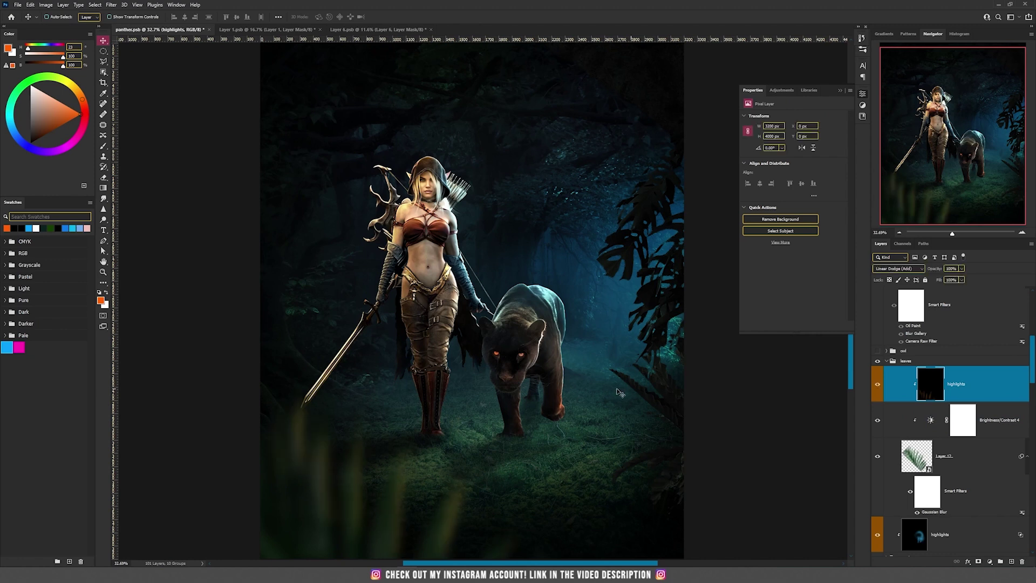
{"action": "left_click", "coordinate": [877, 385]}
{"action": "left_click", "coordinate": [877, 386]}
Turn on and select the owl group above the leaves group and view the whole composite
{"action": "scroll", "coordinate": [564, 135], "scroll_direction": "up", "scroll_amount": 5}
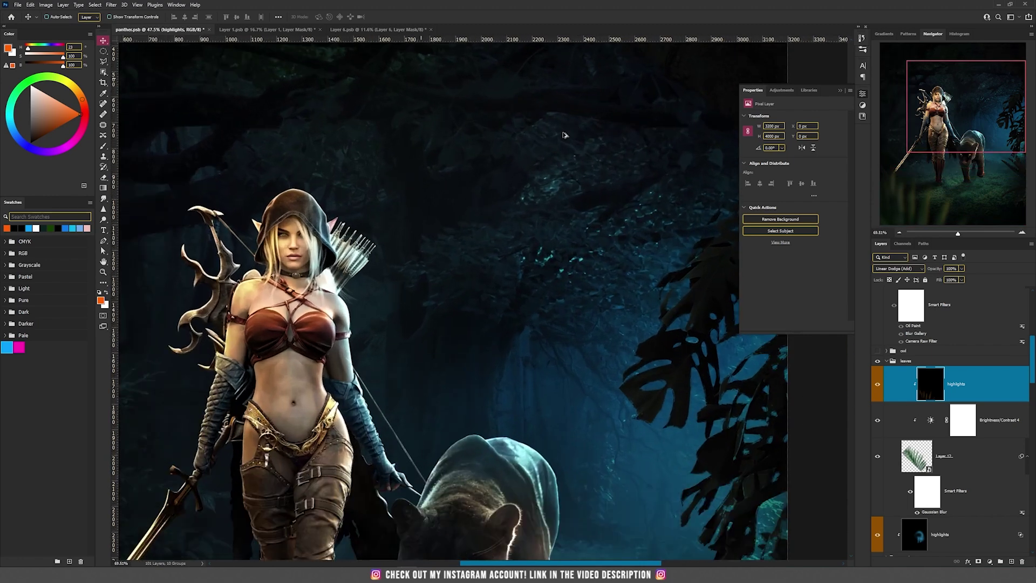
{"action": "left_click_drag", "start_coordinate": [512, 173], "coordinate": [505, 352]}
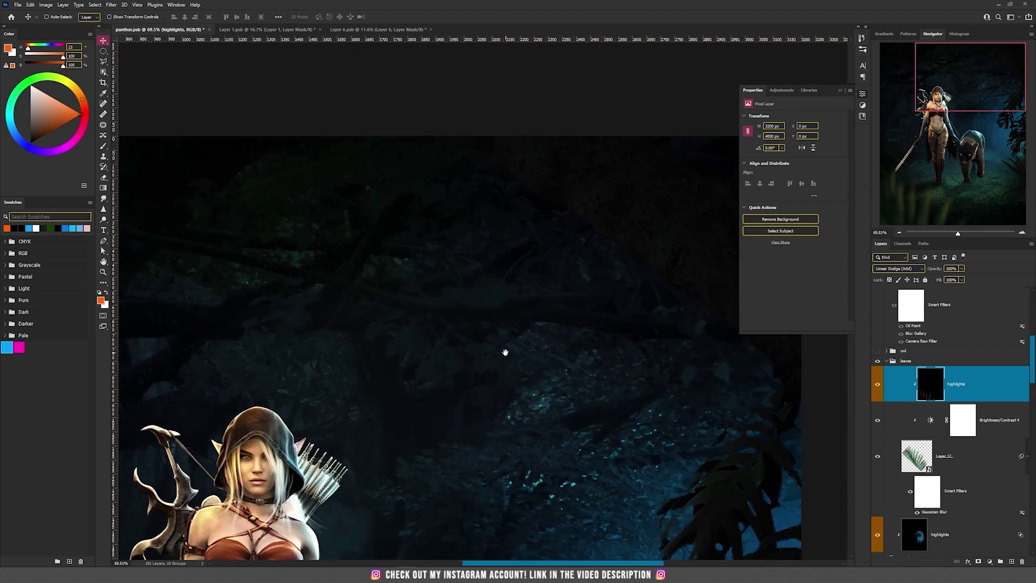
{"action": "left_click", "coordinate": [878, 352]}
{"action": "left_click", "coordinate": [906, 351]}
{"action": "key", "text": "ctrl+0"}
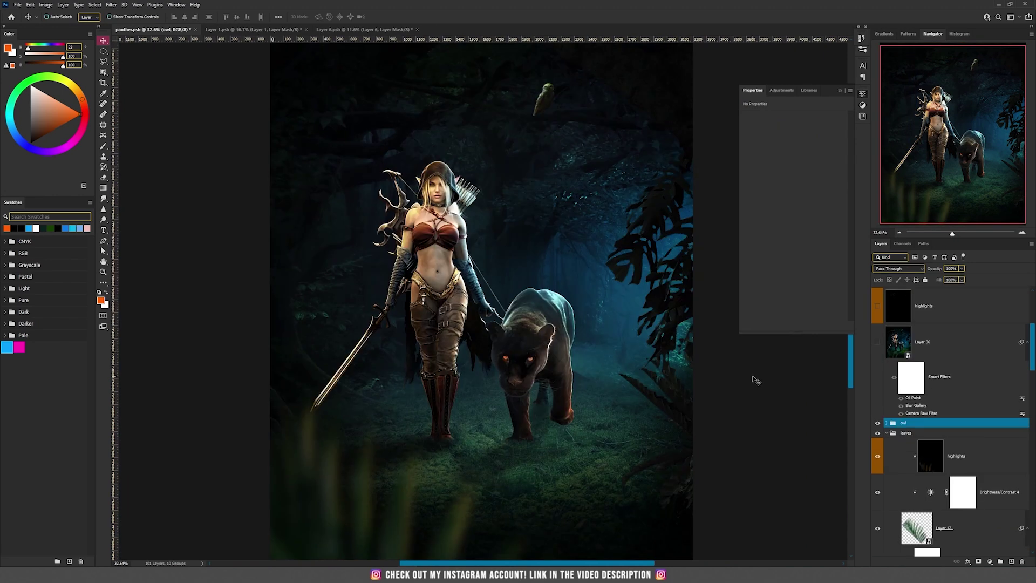
Turn on and select Layer 28, the orange light over the ground, in the background group
{"action": "mouse_move", "coordinate": [1033, 364]}
{"action": "left_mouse_down"}
{"action": "mouse_move", "coordinate": [1033, 502]}
{"action": "mouse_move", "coordinate": [1033, 489]}
{"action": "left_mouse_up"}
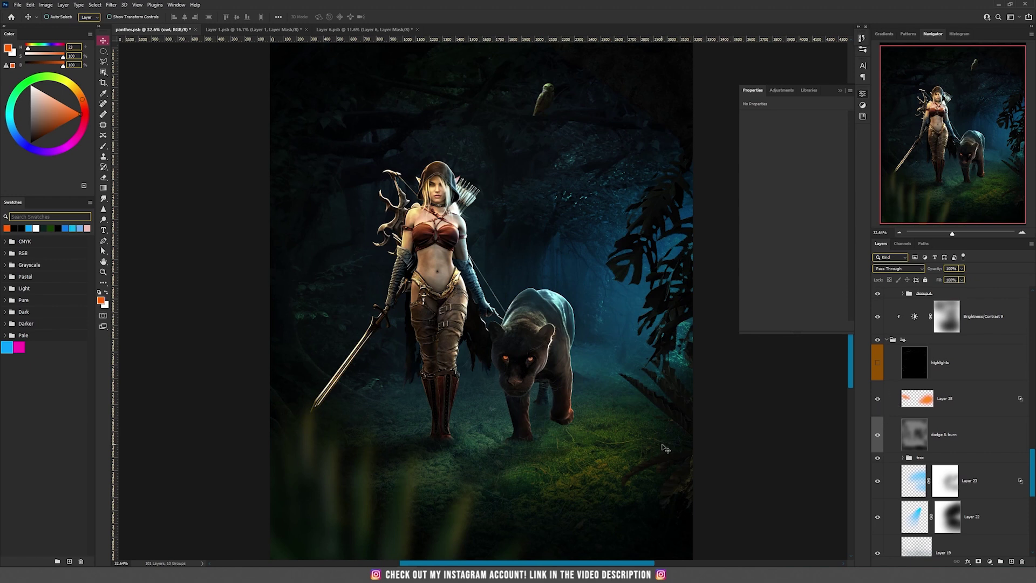
{"action": "left_click", "coordinate": [564, 432]}
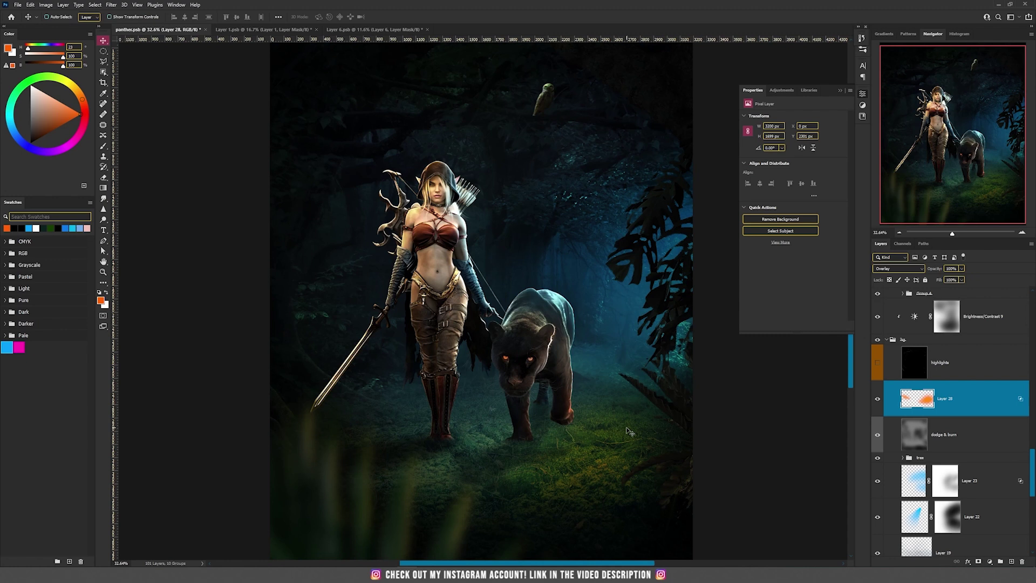
Hide Layer 28 and add a new layer above it with the Overlay blend mode
{"action": "left_click", "coordinate": [878, 400]}
{"action": "left_click", "coordinate": [1011, 561]}
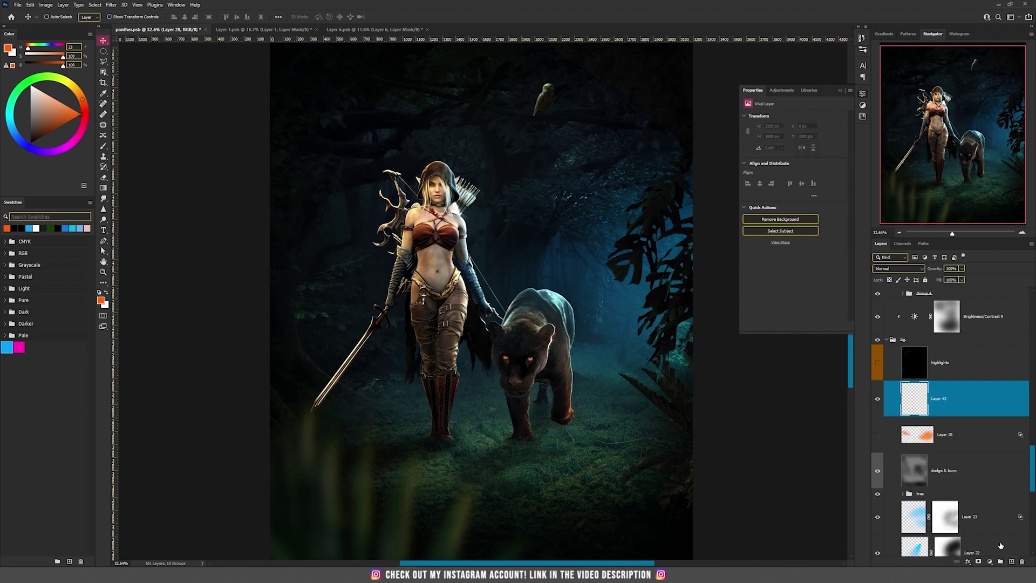
{"action": "left_click", "coordinate": [908, 269]}
{"action": "left_click", "coordinate": [881, 367]}
Paint orange light over the grass around the archer and panther with a larger brush, and split its Blend If underlying shadows to 0 / 22
{"action": "key", "text": "b"}
{"action": "key", "text": "bracketright"}
{"action": "key", "text": "bracketright"}
{"action": "key", "text": "bracketright"}
{"action": "key", "text": "bracketright"}
{"action": "key", "text": "bracketright"}
{"action": "key", "text": "bracketright"}
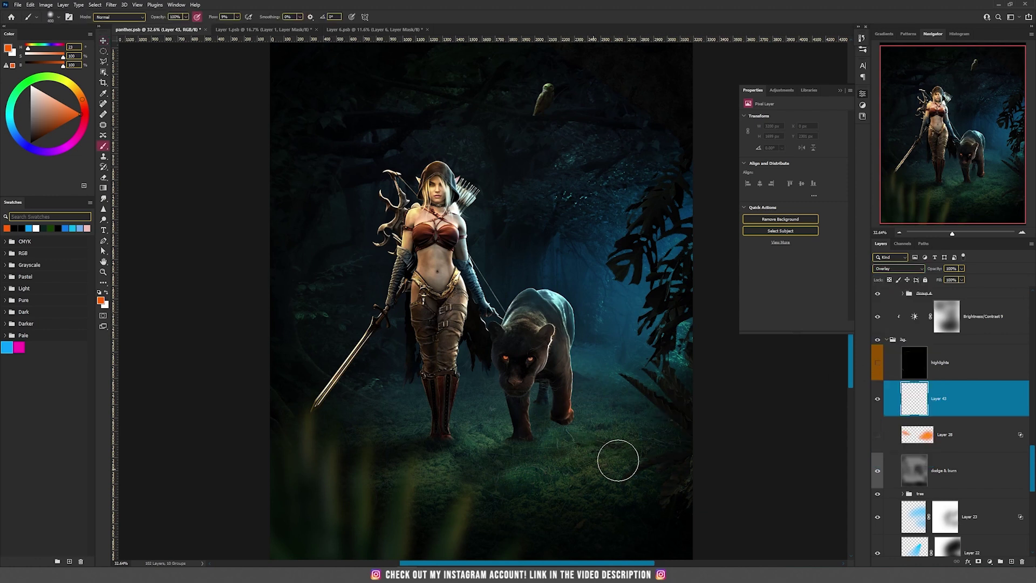
{"action": "mouse_move", "coordinate": [628, 430]}
{"action": "left_mouse_down"}
{"action": "mouse_move", "coordinate": [635, 458]}
{"action": "mouse_move", "coordinate": [573, 470]}
{"action": "left_mouse_up"}
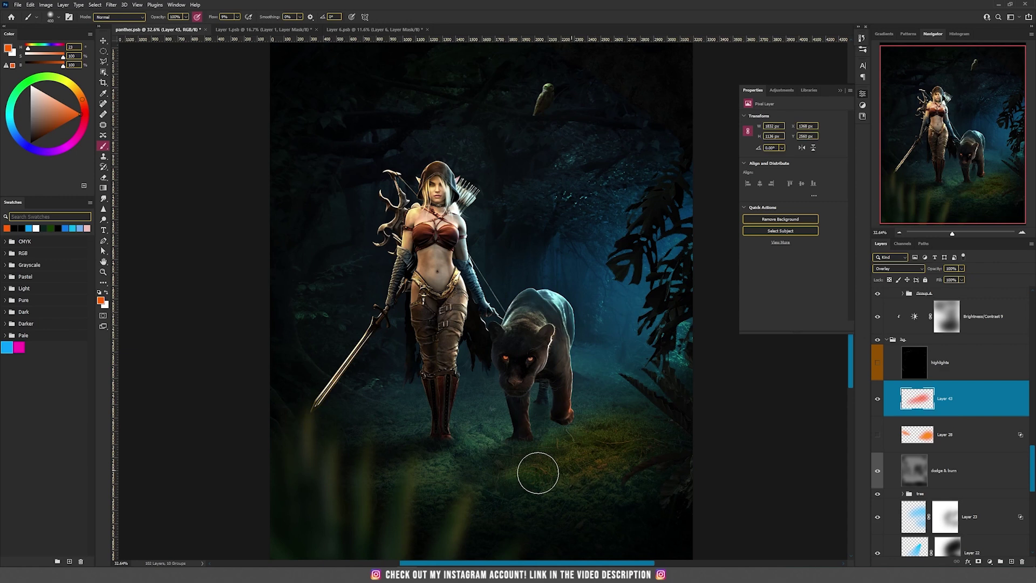
{"action": "mouse_move", "coordinate": [457, 441]}
{"action": "left_mouse_down"}
{"action": "mouse_move", "coordinate": [467, 444]}
{"action": "mouse_move", "coordinate": [382, 444]}
{"action": "mouse_move", "coordinate": [571, 469]}
{"action": "left_mouse_up"}
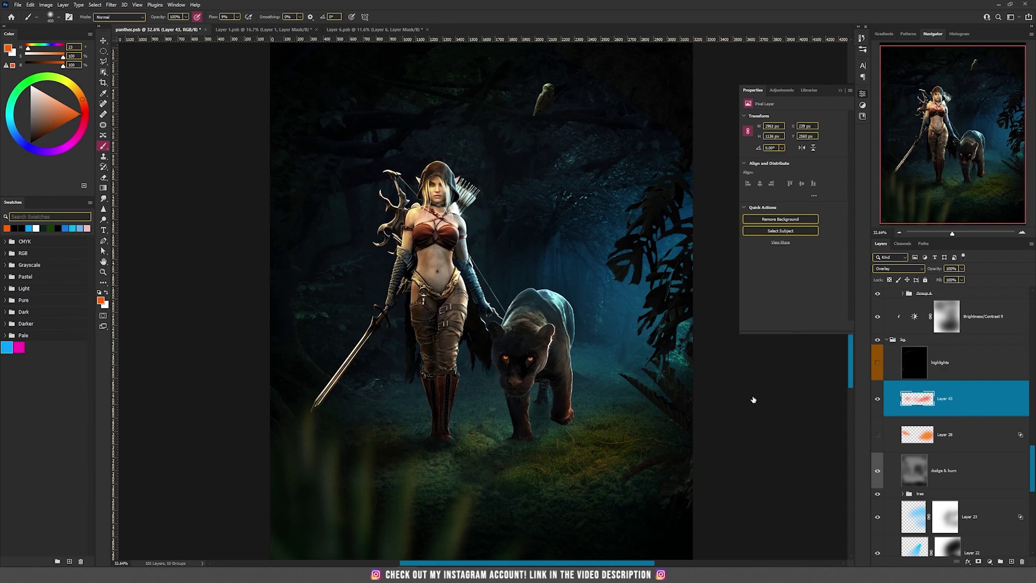
{"action": "key", "text": "ctrl+alt+b"}
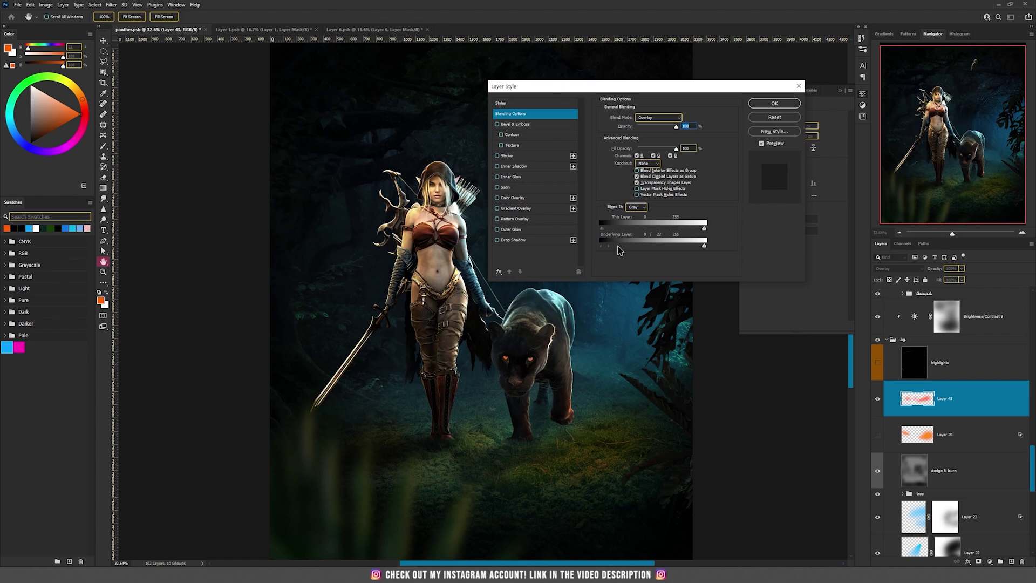
{"action": "key", "text": "Return"}
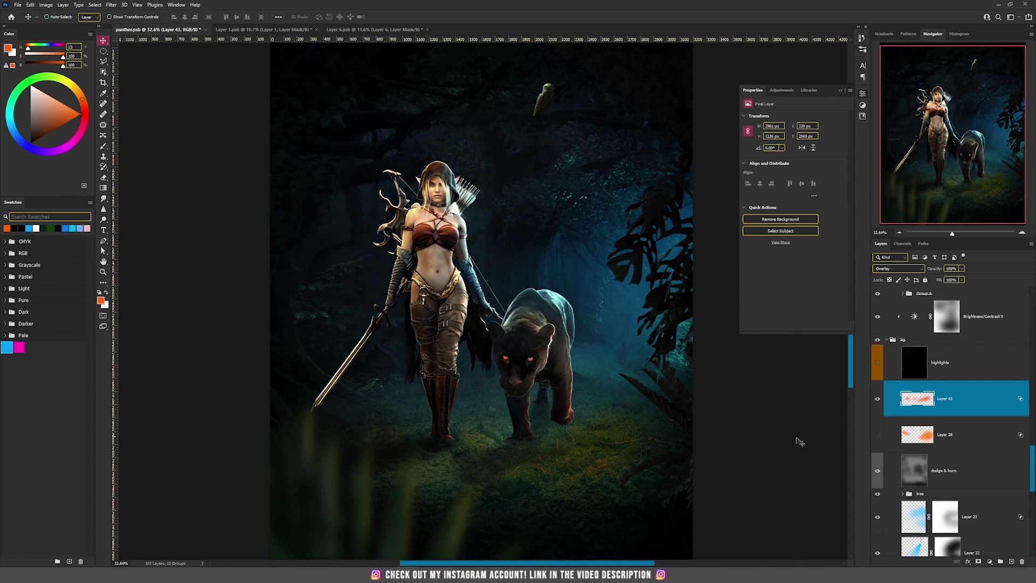
Delete the extra orange light layer in favour of Layer 28, and turn on and inspect the background group's highlights layer
{"action": "key", "text": "Delete"}
{"action": "left_click", "coordinate": [924, 372]}
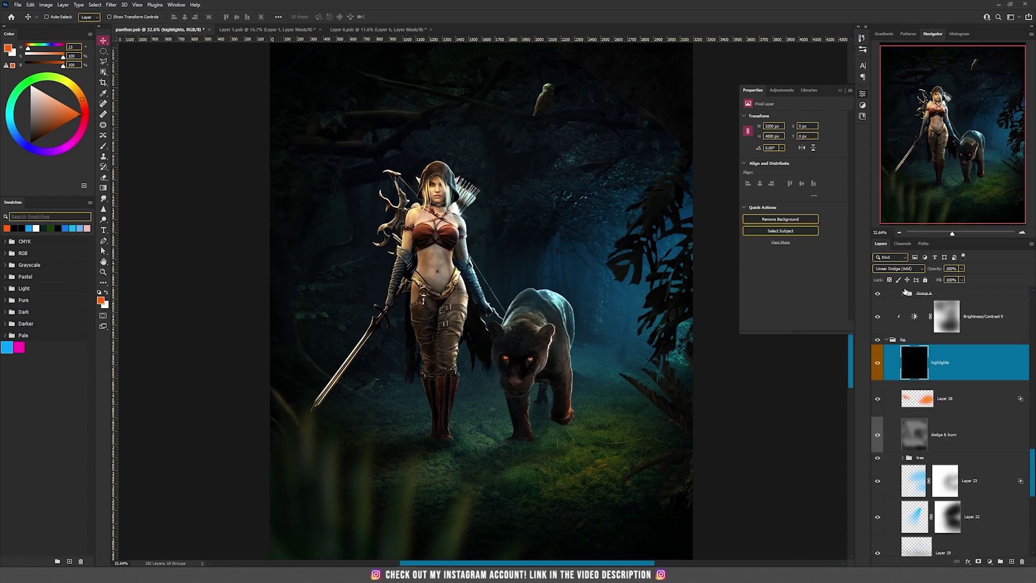
{"action": "scroll", "coordinate": [272, 428], "scroll_direction": "up", "scroll_amount": 3}
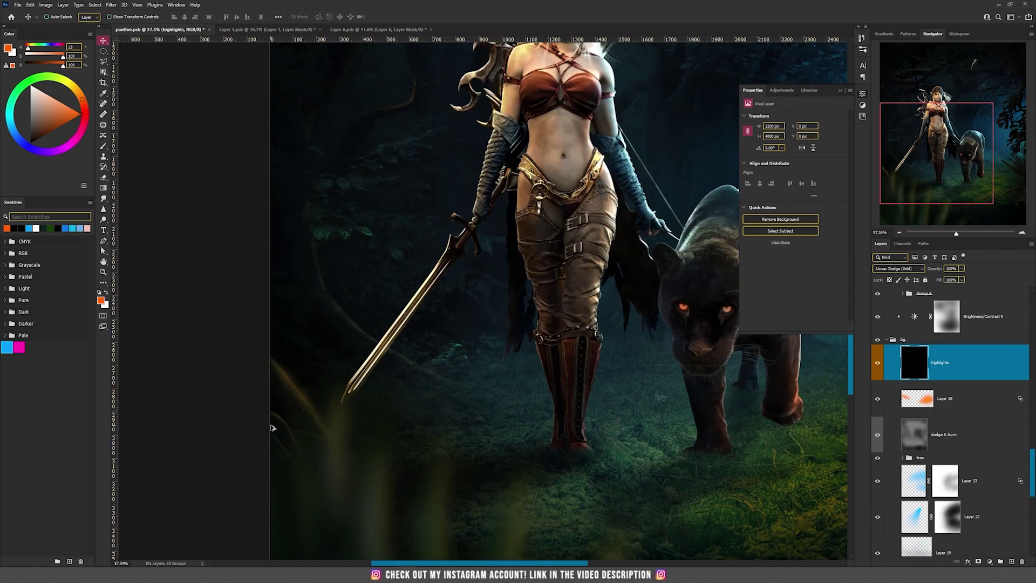
{"action": "left_click_drag", "start_coordinate": [304, 212], "coordinate": [305, 342]}
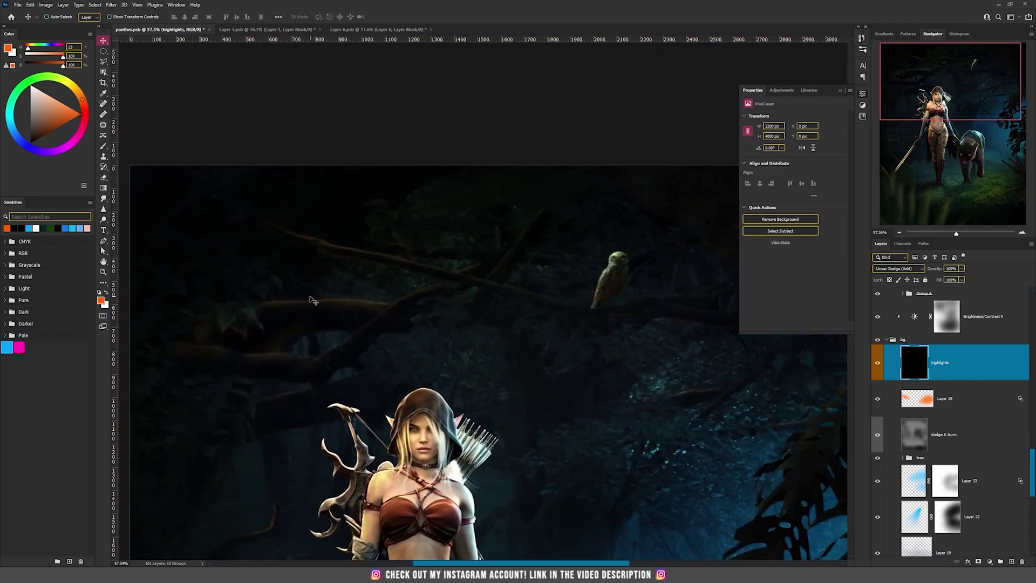
{"action": "scroll", "coordinate": [439, 324], "scroll_direction": "down", "scroll_amount": 2}
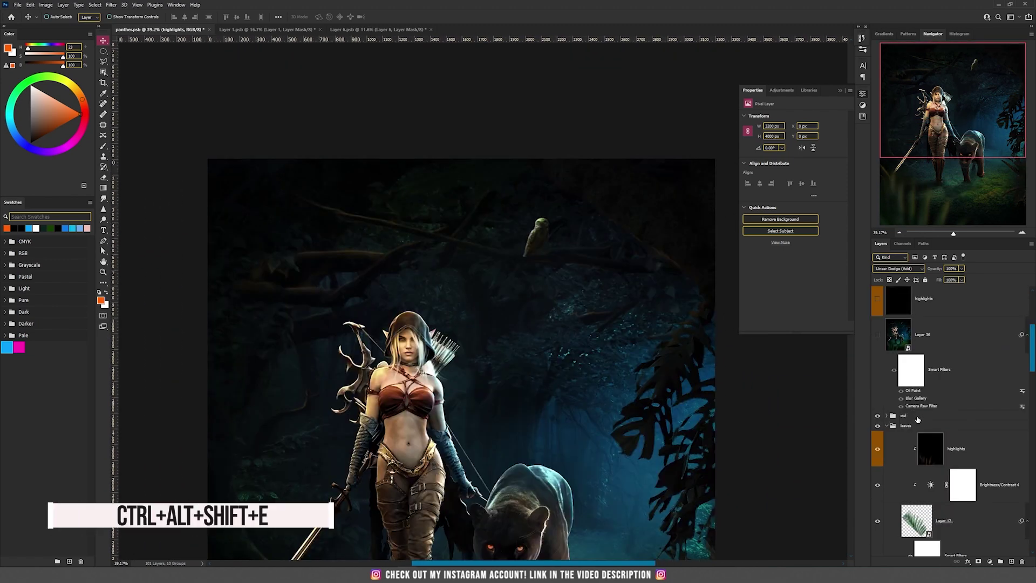
Stamp all visible layers into a new layer above the owl group and convert it to a smart object
{"action": "left_click", "coordinate": [914, 419]}
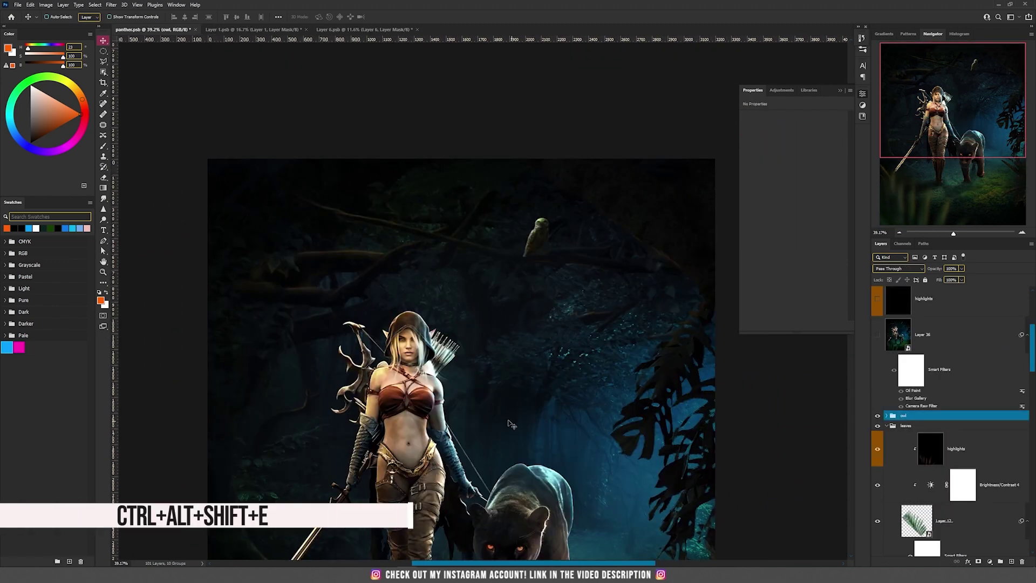
{"action": "key", "text": "ctrl+alt+shift+e"}
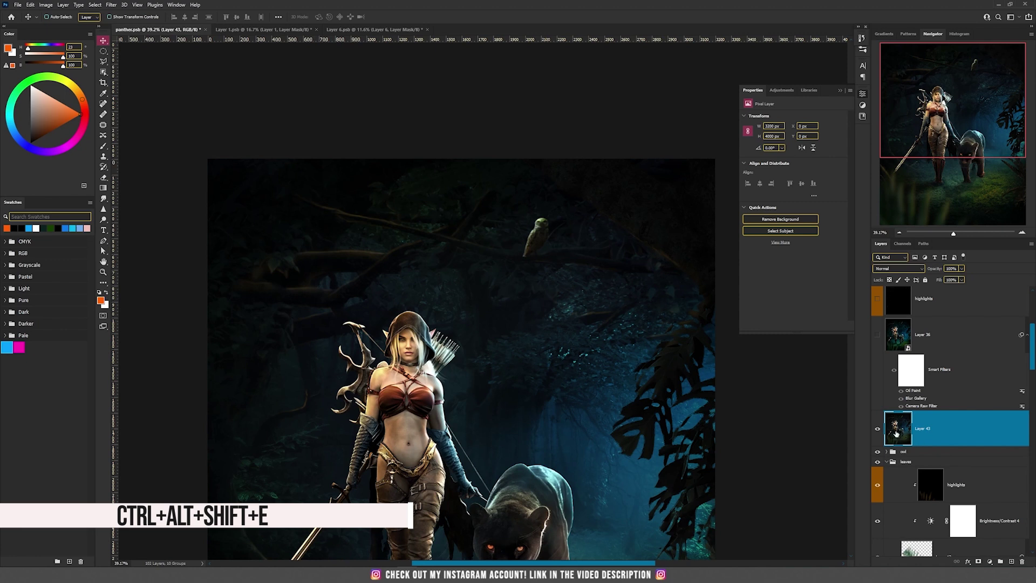
{"action": "scroll", "coordinate": [917, 430], "scroll_direction": "down", "scroll_amount": 1}
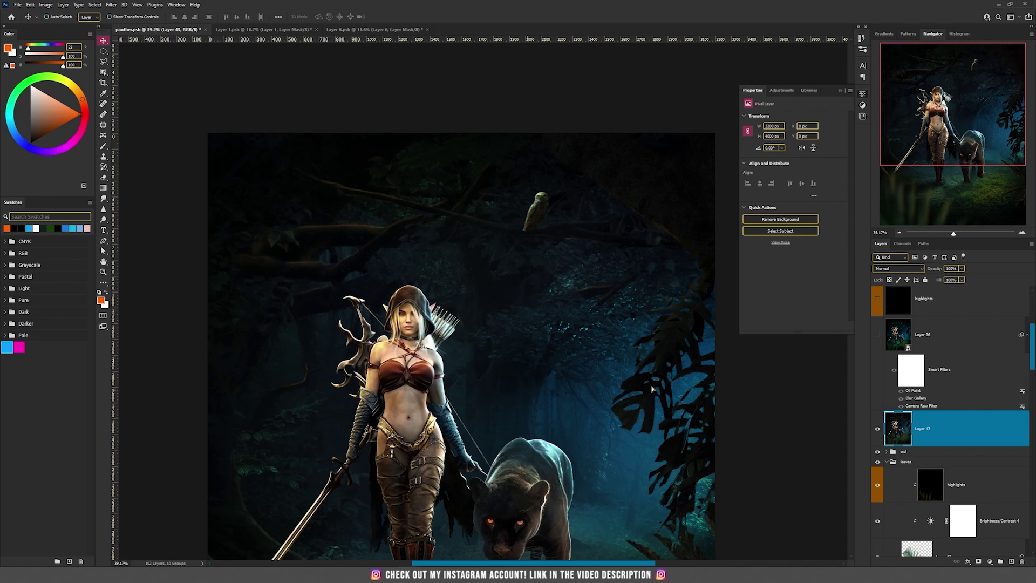
{"action": "key", "text": "ctrl+f"}
{"action": "right_click", "coordinate": [959, 433]}
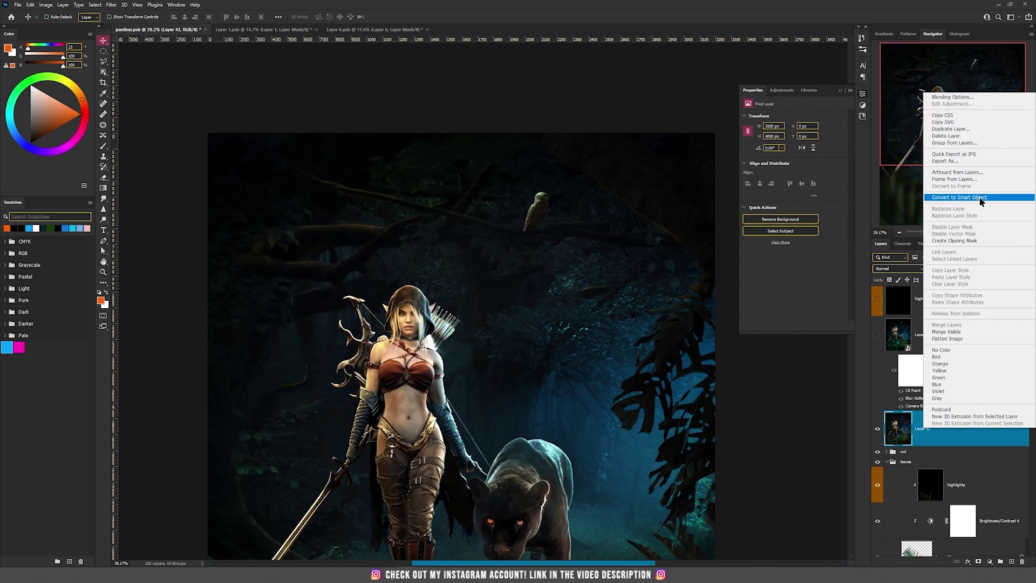
{"action": "left_click", "coordinate": [959, 198]}
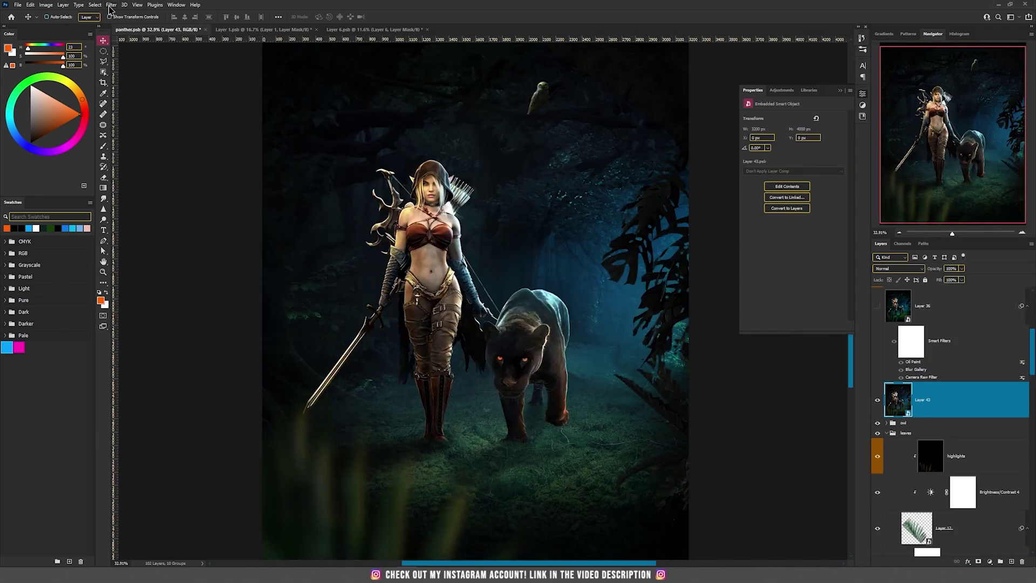
Open the Camera Raw filter for the merged composite and review its Basic, Detail and Color Grading adjustments
{"action": "left_click", "coordinate": [111, 5]}
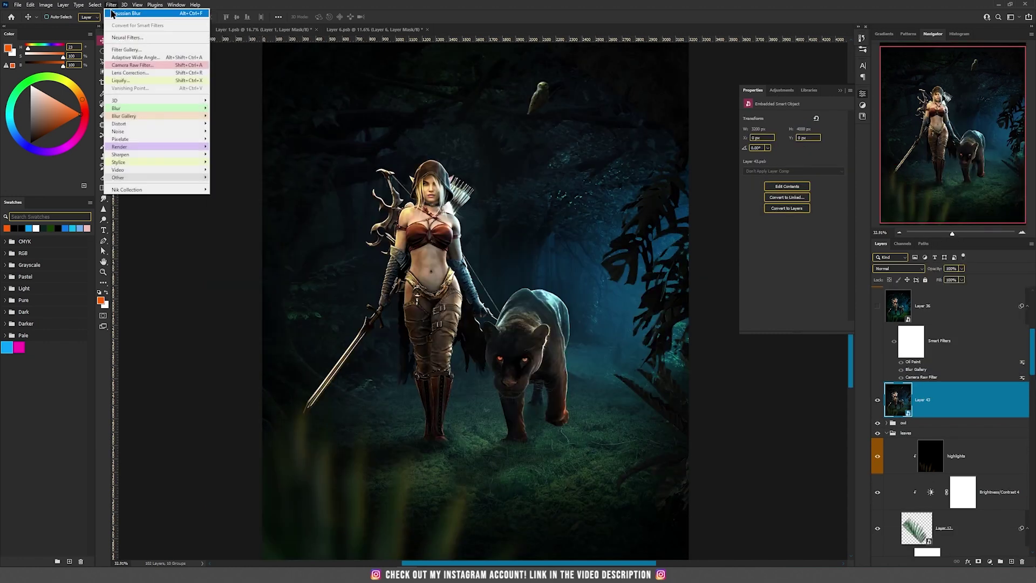
{"action": "left_click", "coordinate": [141, 65]}
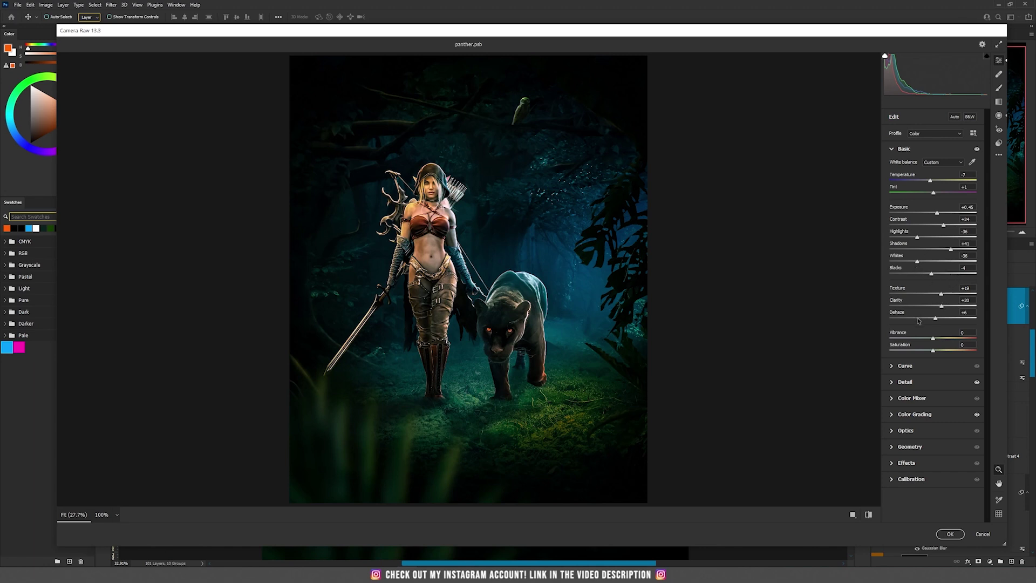
{"action": "left_click", "coordinate": [911, 382]}
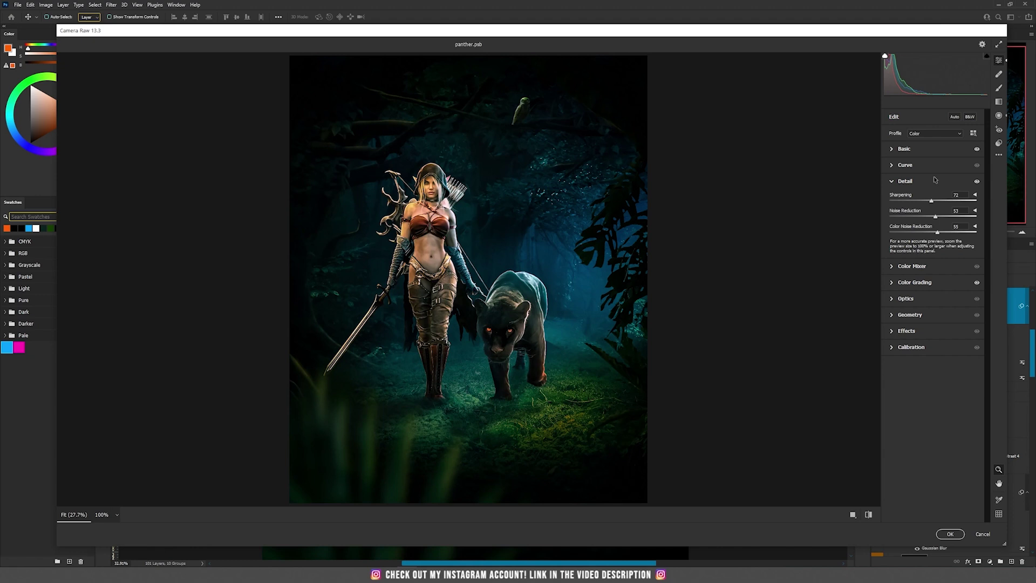
{"action": "left_click", "coordinate": [939, 286]}
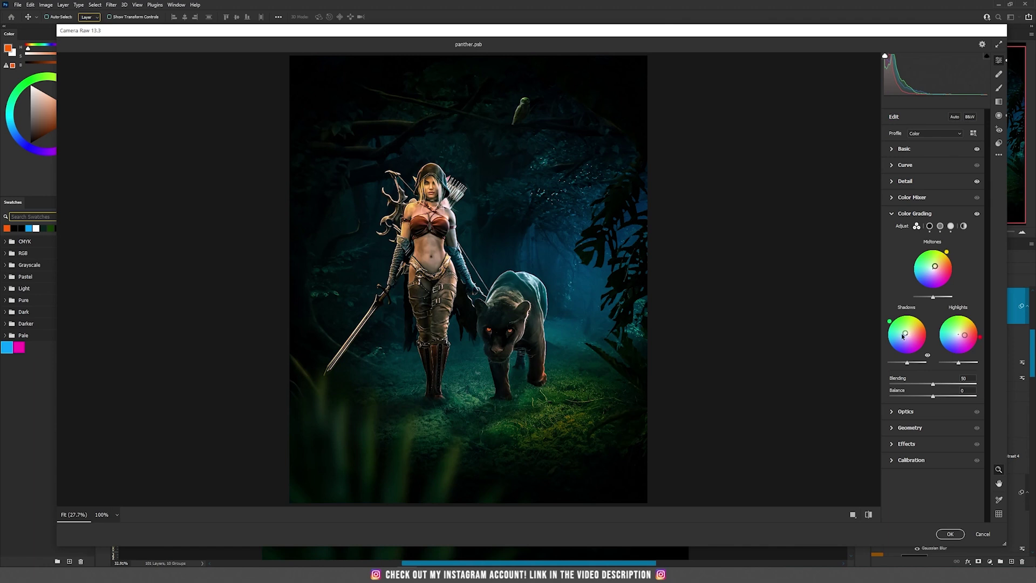
{"action": "key", "text": "Return"}
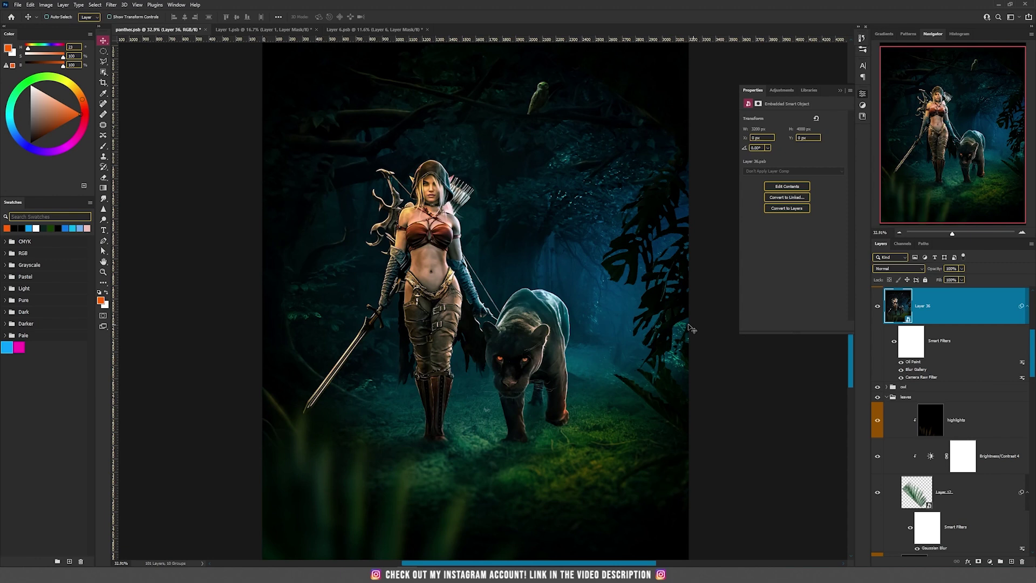
Open the Oil Paint filter for Layer 36 and examine its brush settings and preview on the archer's upper body
{"action": "left_click", "coordinate": [112, 5]}
{"action": "mouse_move", "coordinate": [137, 137]}
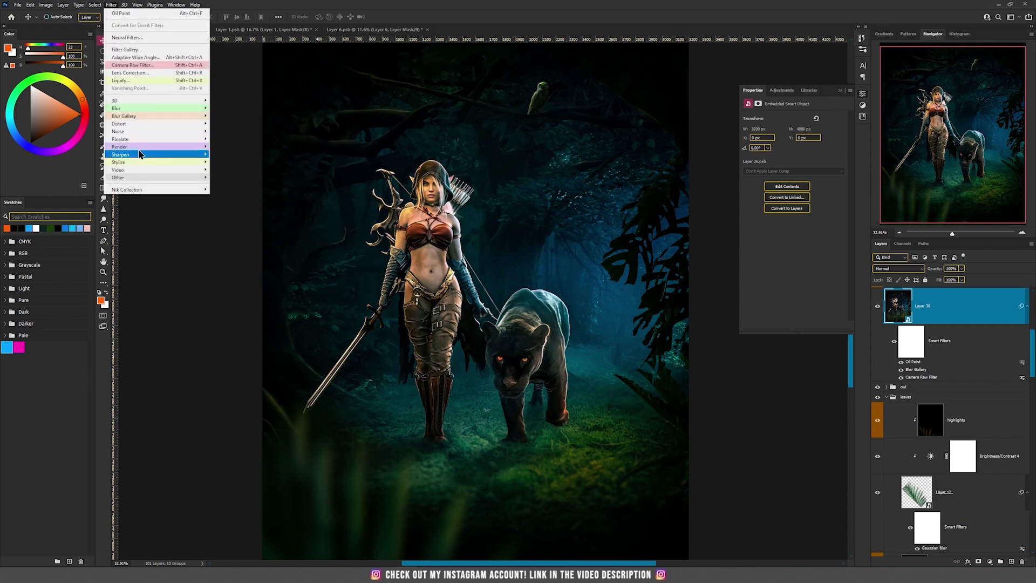
{"action": "mouse_move", "coordinate": [142, 164]}
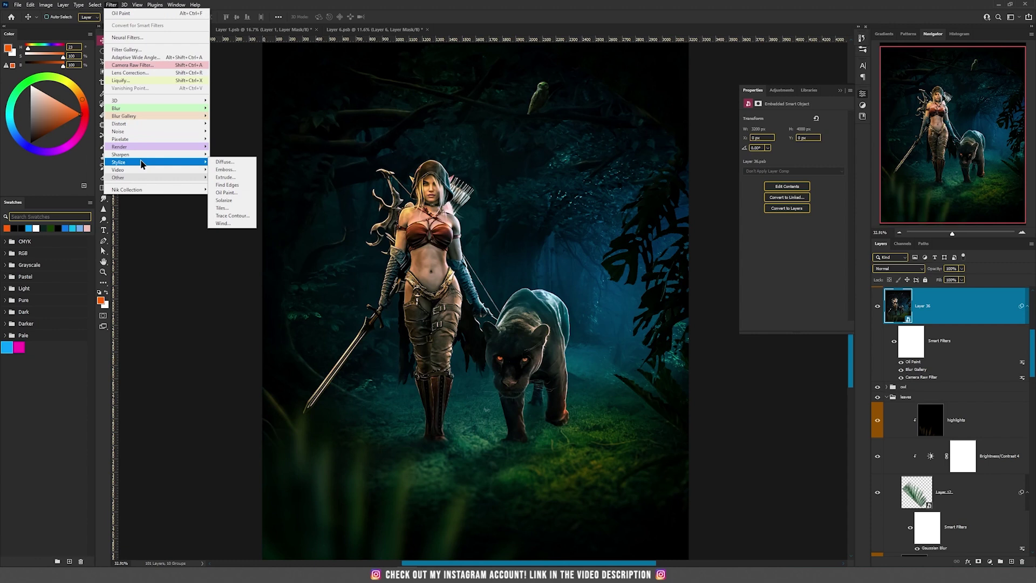
{"action": "left_click", "coordinate": [226, 192]}
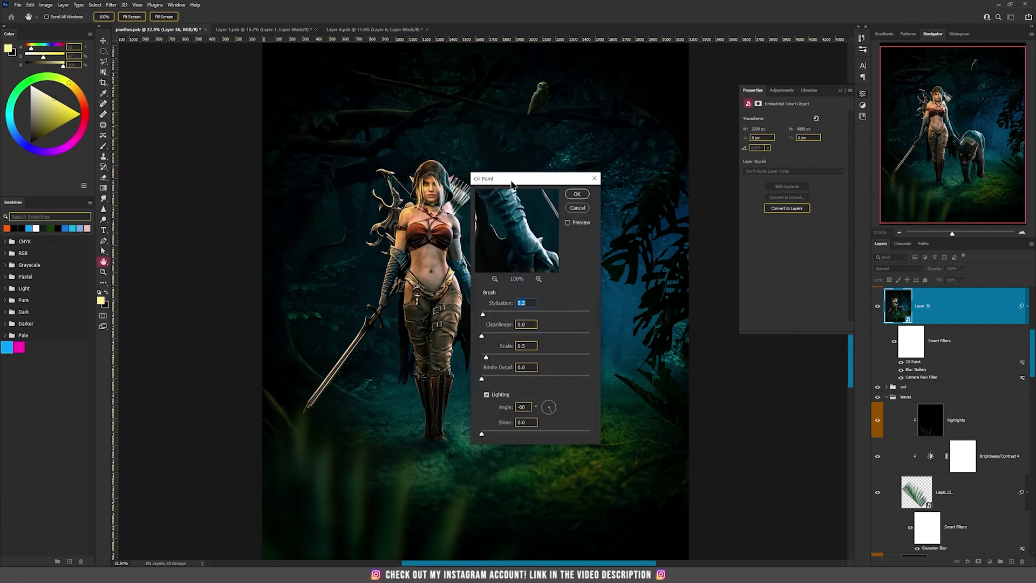
{"action": "left_click", "coordinate": [441, 178]}
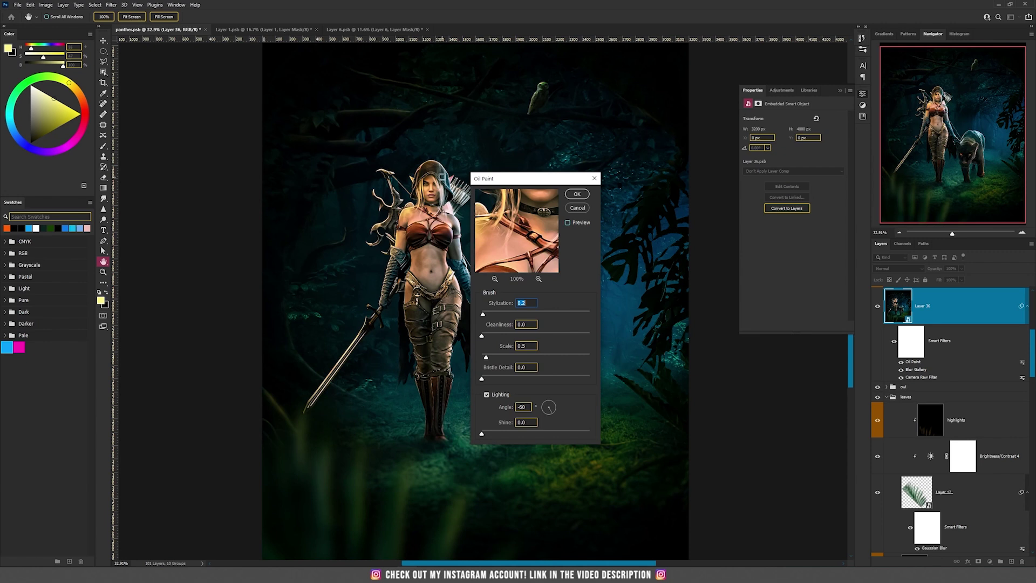
{"action": "mouse_move", "coordinate": [524, 231]}
{"action": "left_mouse_down"}
{"action": "mouse_move", "coordinate": [535, 210]}
{"action": "mouse_move", "coordinate": [526, 241]}
{"action": "mouse_move", "coordinate": [519, 215]}
{"action": "mouse_move", "coordinate": [519, 226]}
{"action": "left_mouse_up"}
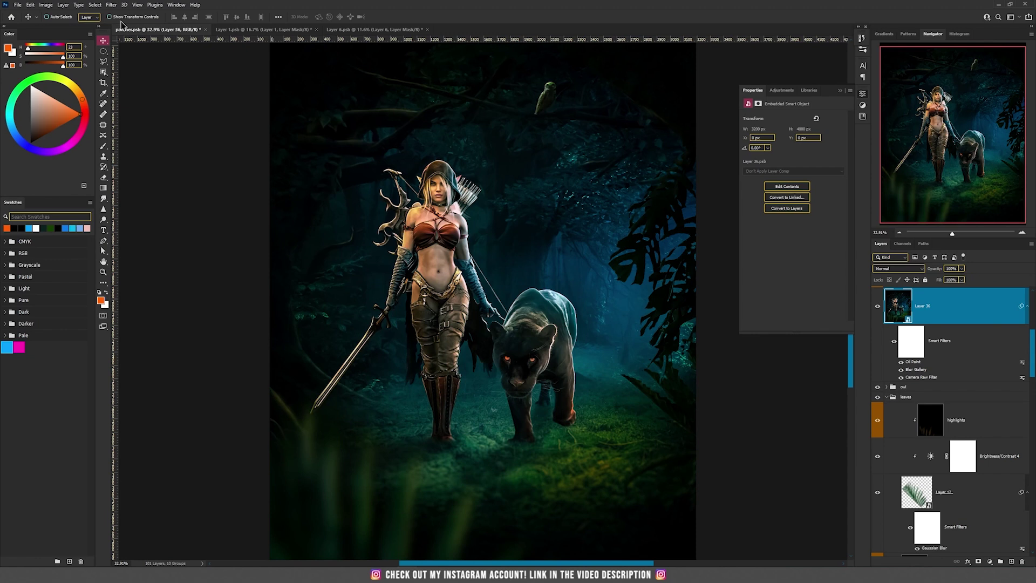
Open the Tilt-Shift blur for Layer 36 and examine its blur amount and focus band around the archer and panther
{"action": "left_click", "coordinate": [111, 5]}
{"action": "mouse_move", "coordinate": [132, 117]}
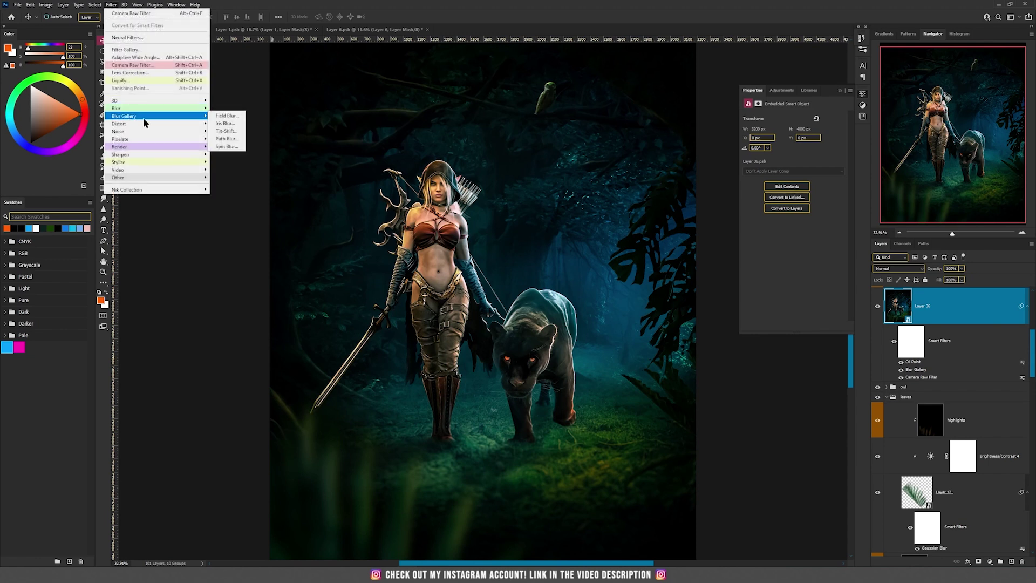
{"action": "left_click", "coordinate": [237, 136]}
{"action": "mouse_move", "coordinate": [458, 309]}
{"action": "left_mouse_down"}
{"action": "mouse_move", "coordinate": [437, 294]}
{"action": "mouse_move", "coordinate": [465, 303]}
{"action": "left_mouse_up"}
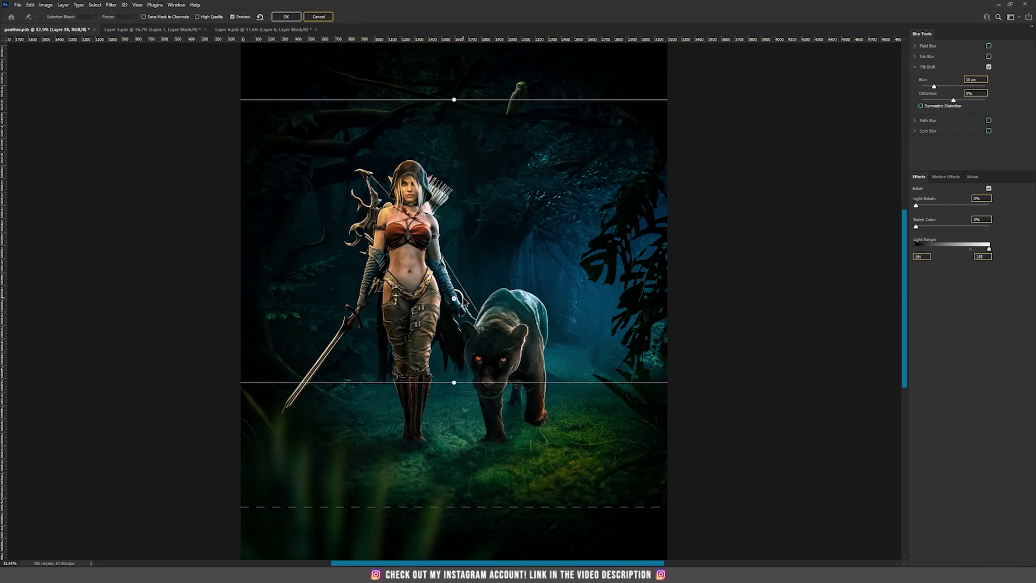
{"action": "left_click_drag", "start_coordinate": [463, 304], "coordinate": [462, 296]}
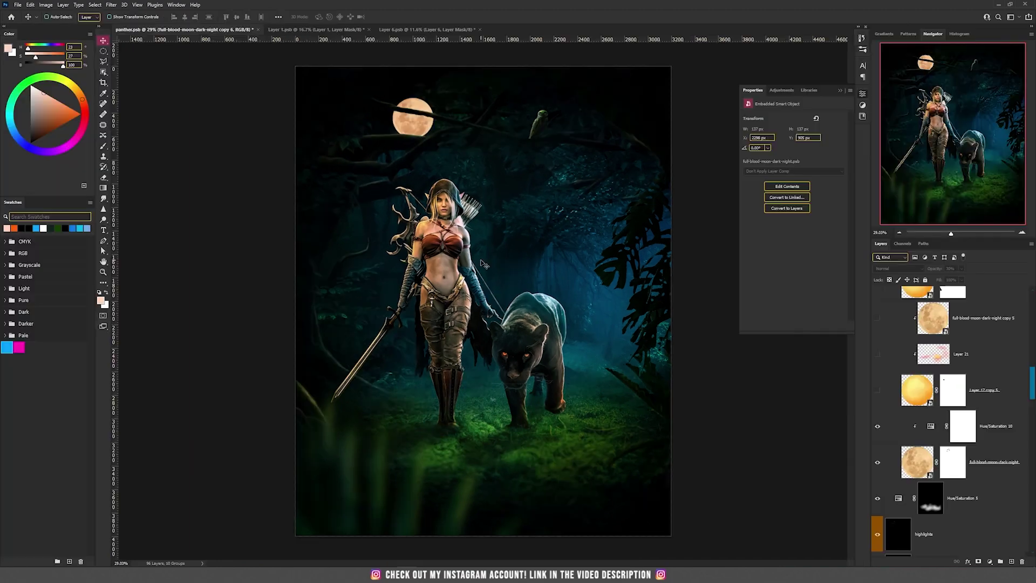
Duplicate the large moon without its mask, hide the original, and add a fresh layer mask to the copy
{"action": "scroll", "coordinate": [496, 255], "scroll_direction": "up", "scroll_amount": 3}
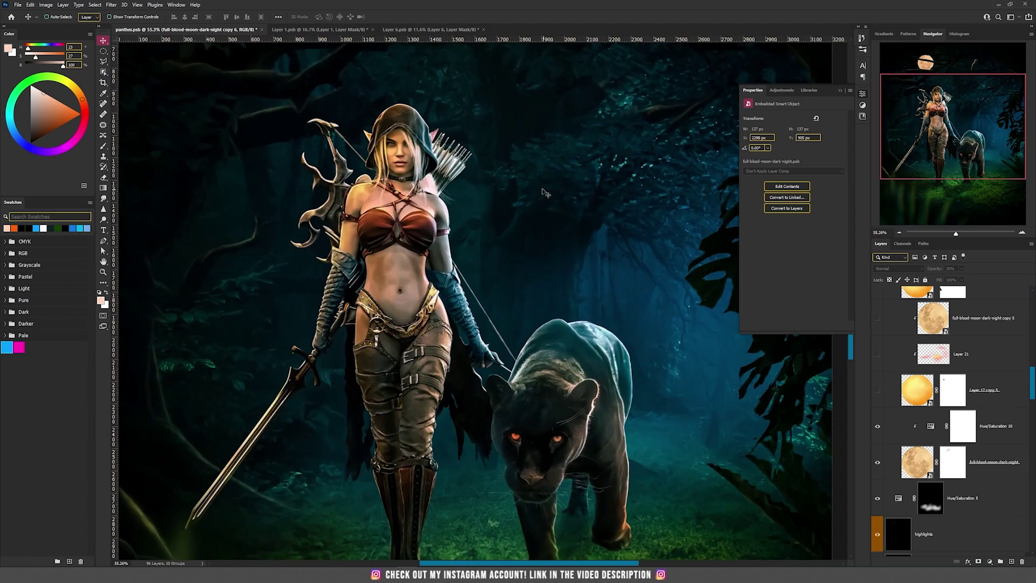
{"action": "scroll", "coordinate": [545, 193], "scroll_direction": "down", "scroll_amount": 2}
{"action": "scroll", "coordinate": [401, 70], "scroll_direction": "up", "scroll_amount": 4}
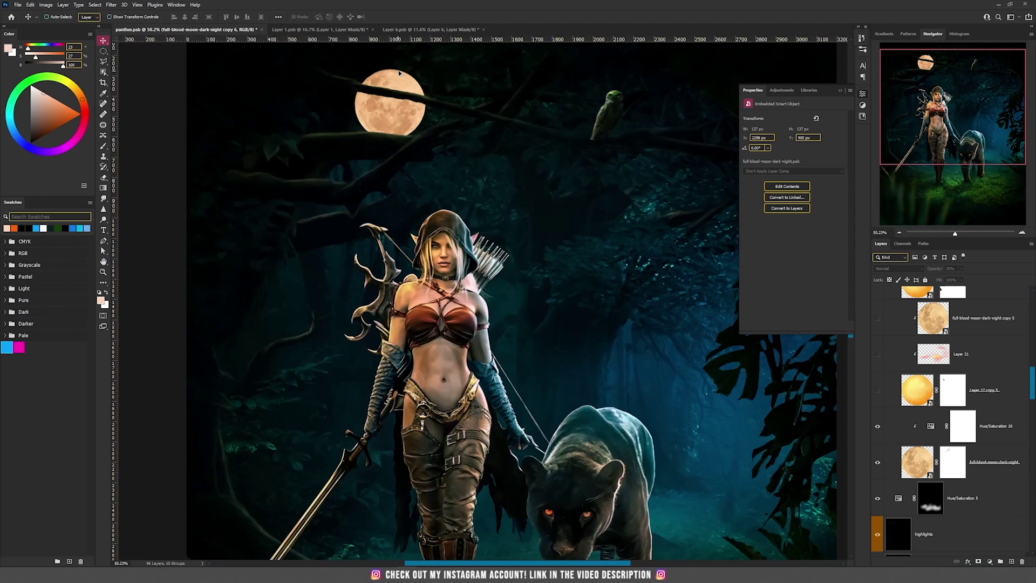
{"action": "scroll", "coordinate": [514, 187], "scroll_direction": "down", "scroll_amount": 5}
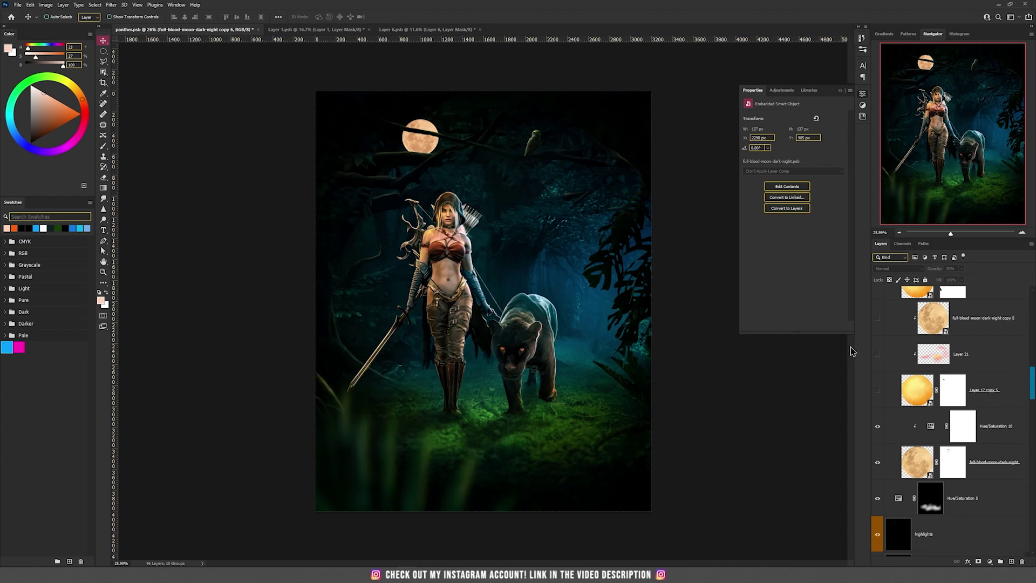
{"action": "scroll", "coordinate": [430, 129], "scroll_direction": "up", "scroll_amount": 5}
{"action": "left_click_drag", "start_coordinate": [430, 113], "coordinate": [483, 266]}
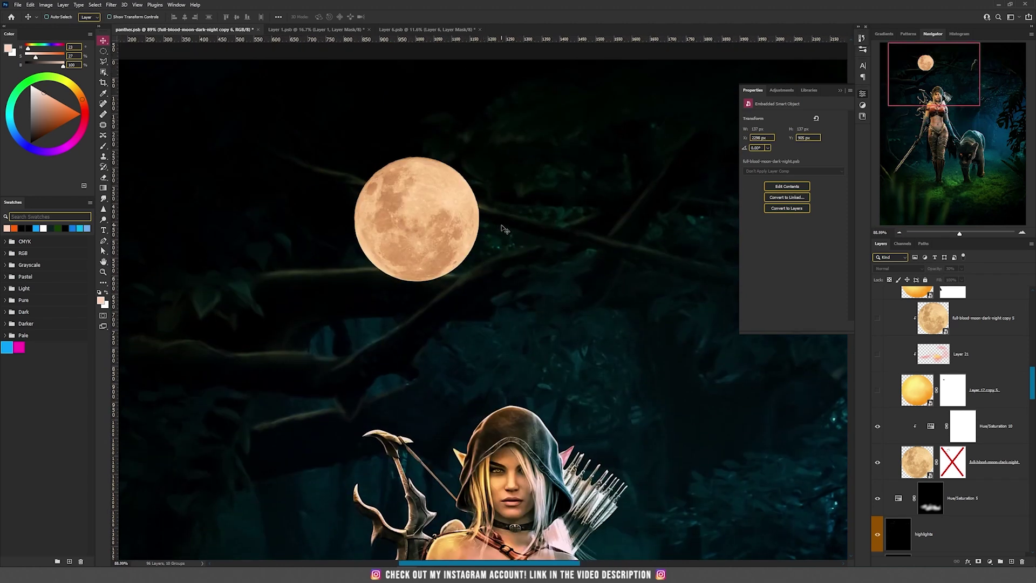
{"action": "key", "text": "ctrl+j"}
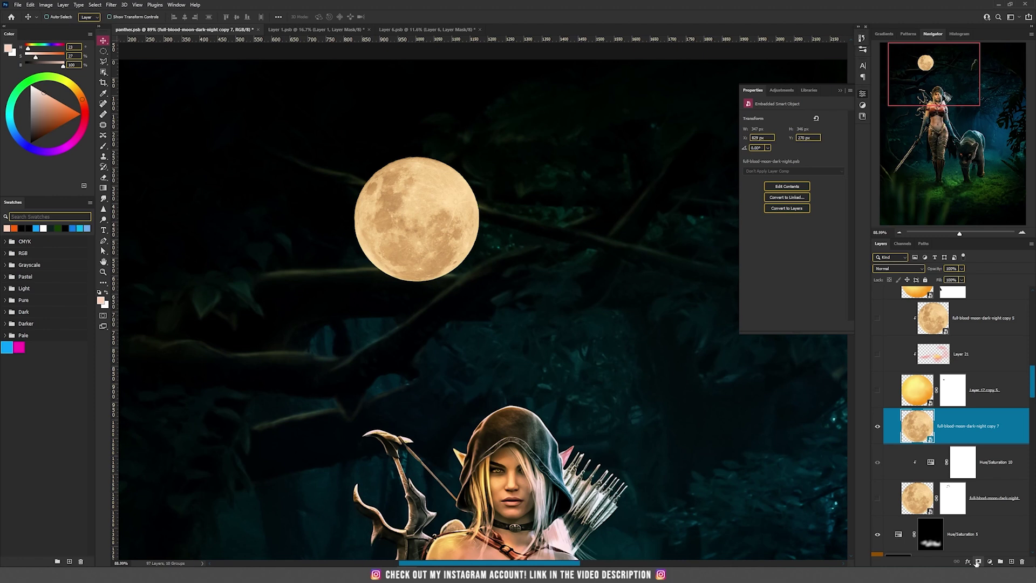
{"action": "left_click", "coordinate": [978, 561]}
Mask the branch back across the moon copy with a black brush at 100% opacity and flow, refining its edges with white
{"action": "key", "text": "d"}
{"action": "key", "text": "b"}
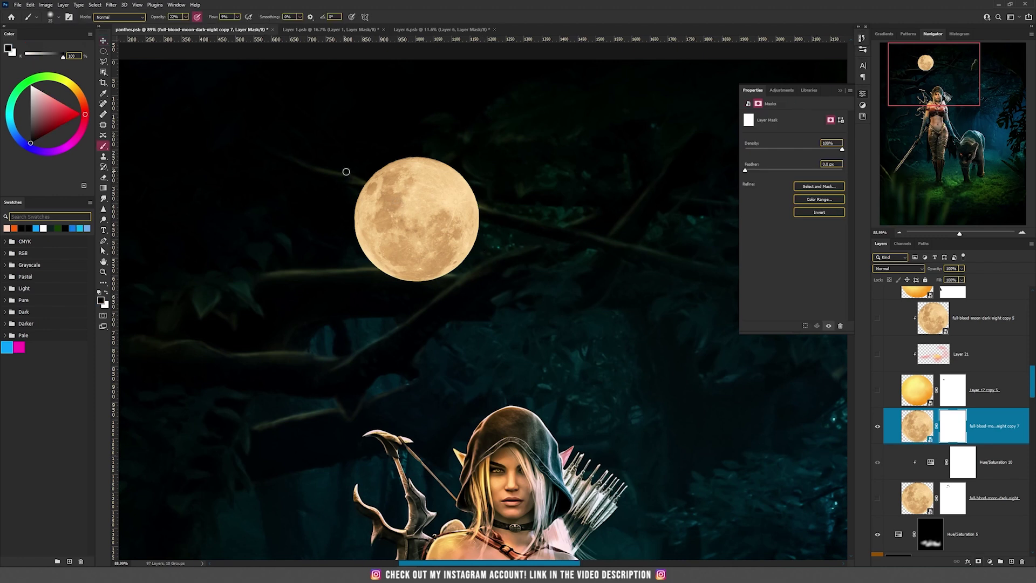
{"action": "left_click", "coordinate": [185, 17]}
{"action": "left_click_drag", "start_coordinate": [185, 27], "coordinate": [316, 26]}
{"action": "left_click", "coordinate": [237, 17]}
{"action": "mouse_move", "coordinate": [361, 185]}
{"action": "left_mouse_down"}
{"action": "mouse_move", "coordinate": [484, 212]}
{"action": "mouse_move", "coordinate": [350, 180]}
{"action": "mouse_move", "coordinate": [480, 213]}
{"action": "left_mouse_up"}
{"action": "scroll", "coordinate": [394, 161], "scroll_direction": "up", "scroll_amount": 5}
{"action": "key", "text": "x"}
{"action": "mouse_move", "coordinate": [401, 200]}
{"action": "left_mouse_down"}
{"action": "mouse_move", "coordinate": [363, 204]}
{"action": "mouse_move", "coordinate": [424, 212]}
{"action": "left_mouse_up"}
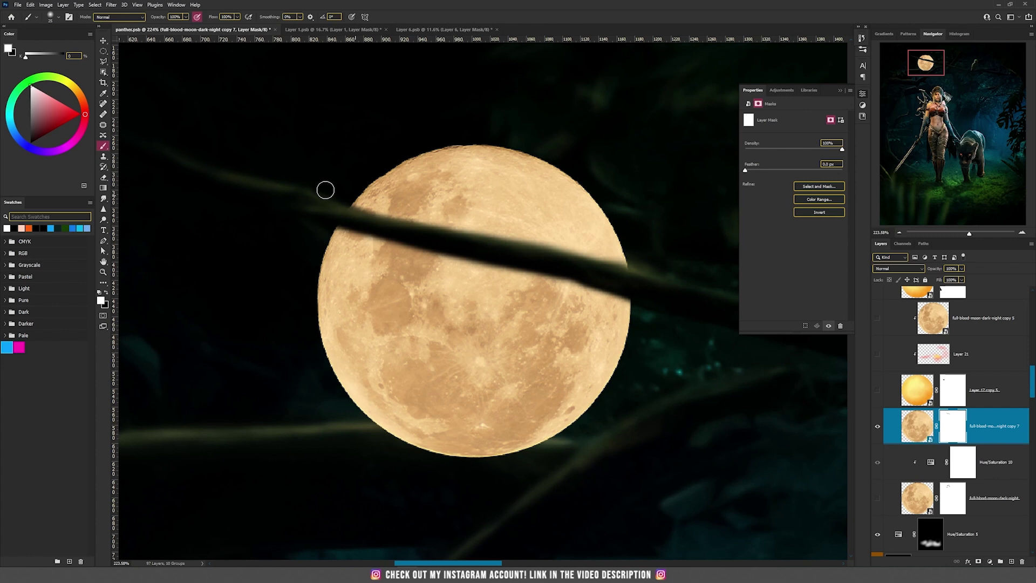
Mask the lower branch back over the bottom edge of the large moon copy with a black brush
{"action": "scroll", "coordinate": [435, 182], "scroll_direction": "down", "scroll_amount": 6}
{"action": "scroll", "coordinate": [467, 265], "scroll_direction": "up", "scroll_amount": 5}
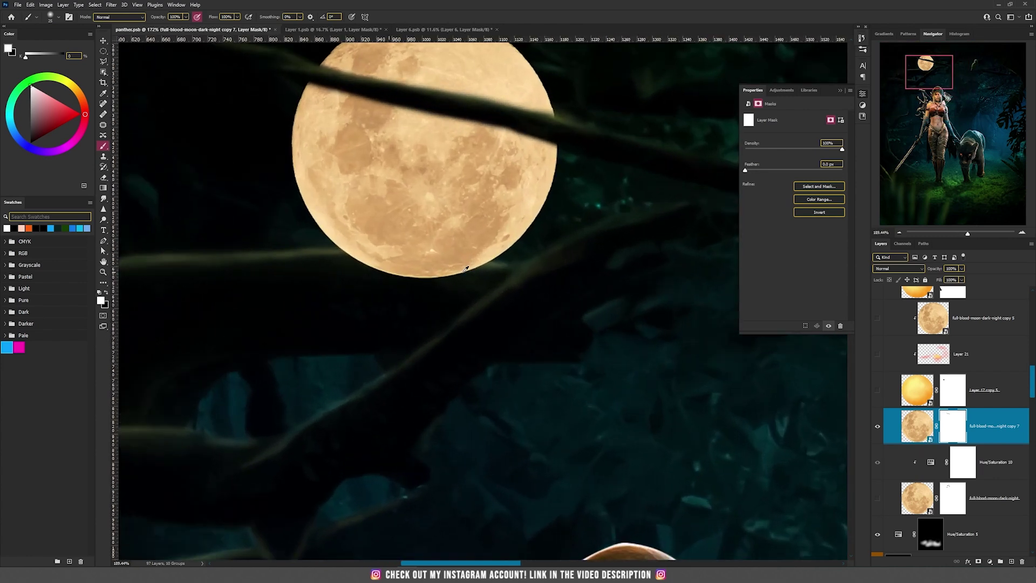
{"action": "key", "text": "x"}
{"action": "left_click_drag", "start_coordinate": [340, 254], "coordinate": [470, 271]}
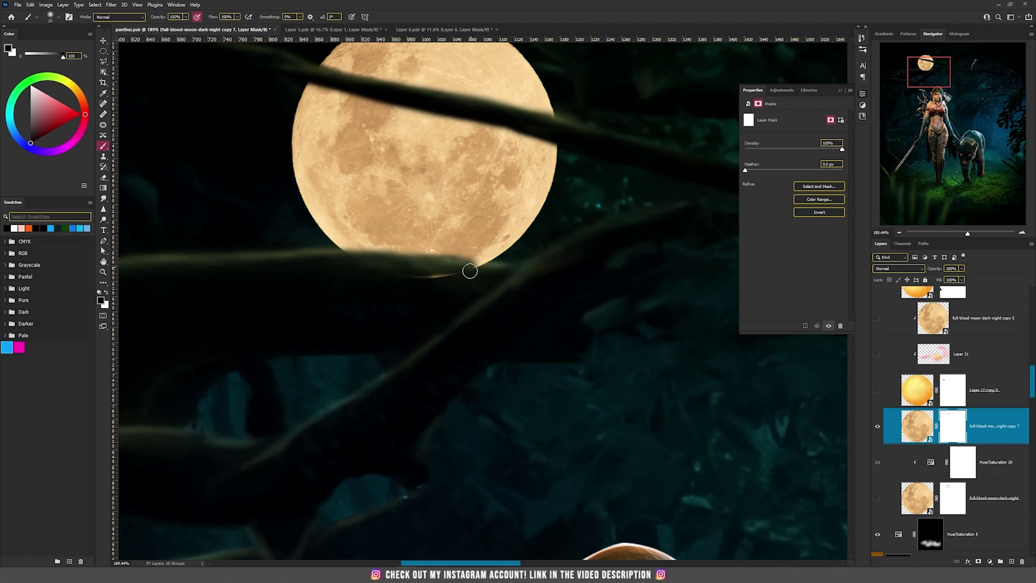
{"action": "scroll", "coordinate": [469, 268], "scroll_direction": "down", "scroll_amount": 8}
{"action": "key", "text": "v"}
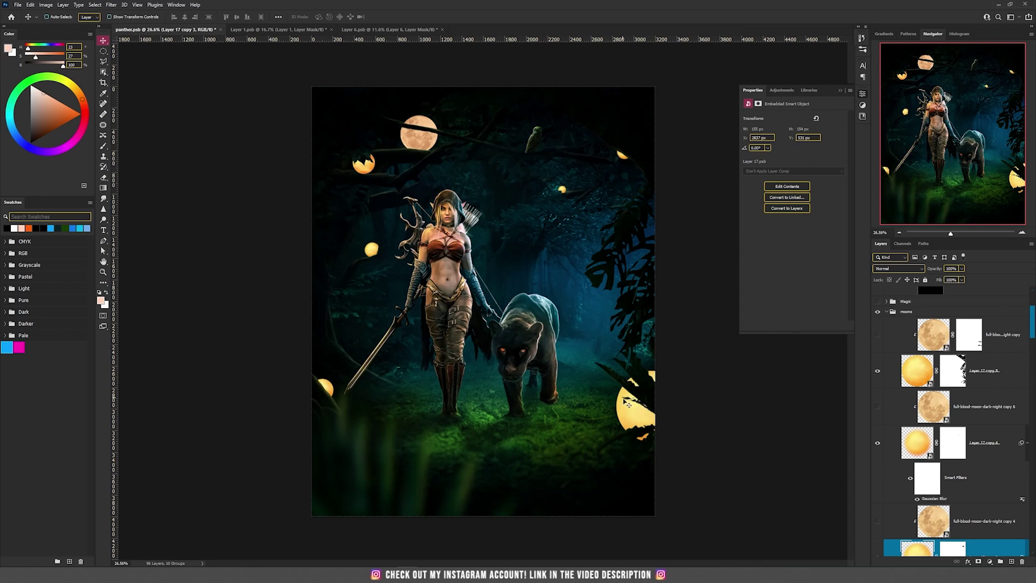
Show the unmasked blood-moon texture, position it over the large glowing moon beside the panther, and clip it to that moon's layer
{"action": "left_click", "coordinate": [907, 336]}
{"action": "scroll", "coordinate": [637, 389], "scroll_direction": "up", "scroll_amount": 3}
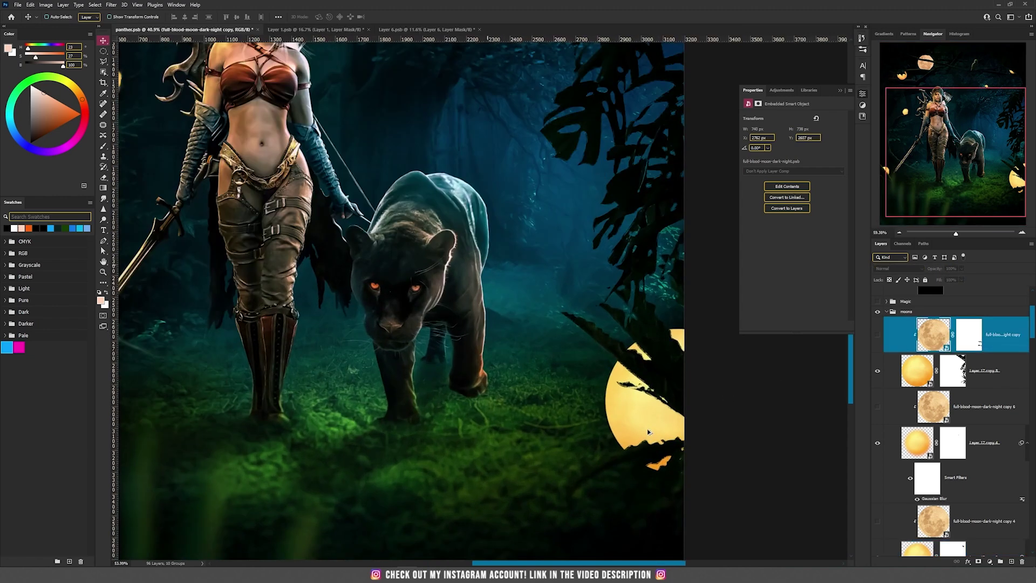
{"action": "scroll", "coordinate": [634, 372], "scroll_direction": "right", "scroll_amount": 5}
{"action": "key", "text": "ctrl+z"}
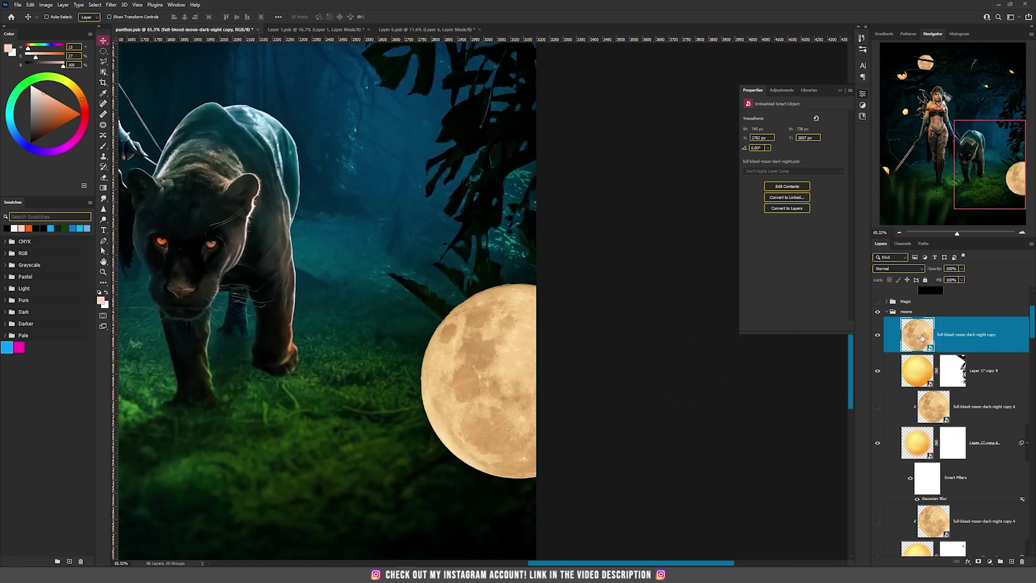
{"action": "left_click_drag", "start_coordinate": [435, 330], "coordinate": [247, 247]}
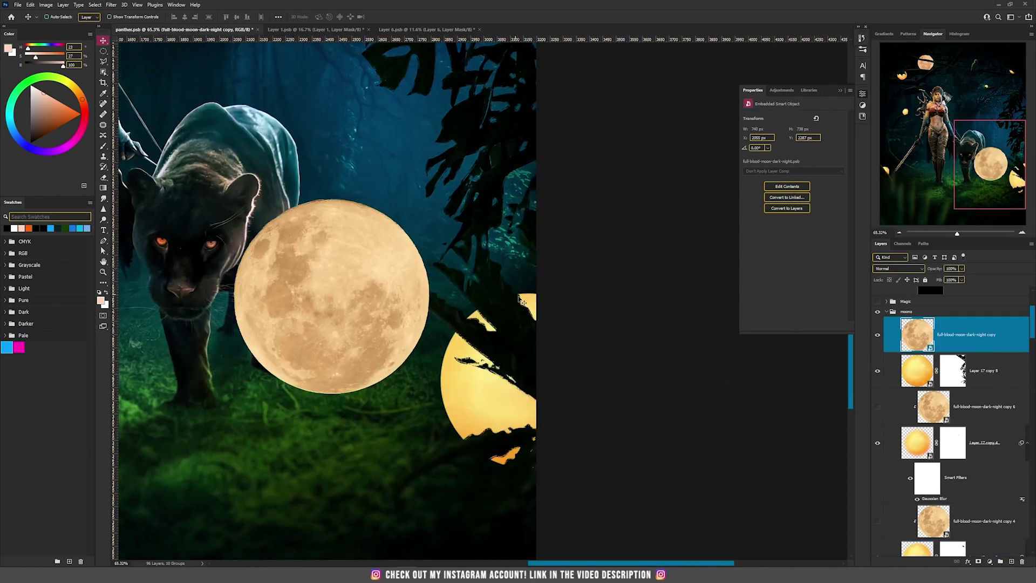
{"action": "left_click_drag", "start_coordinate": [376, 312], "coordinate": [571, 406]}
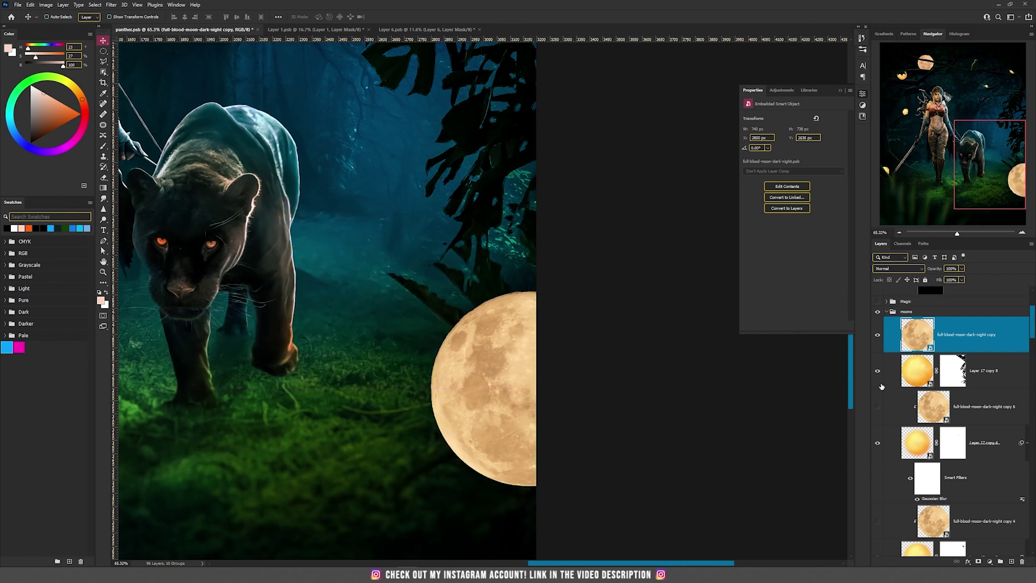
{"action": "left_click", "coordinate": [928, 352], "text": "alt"}
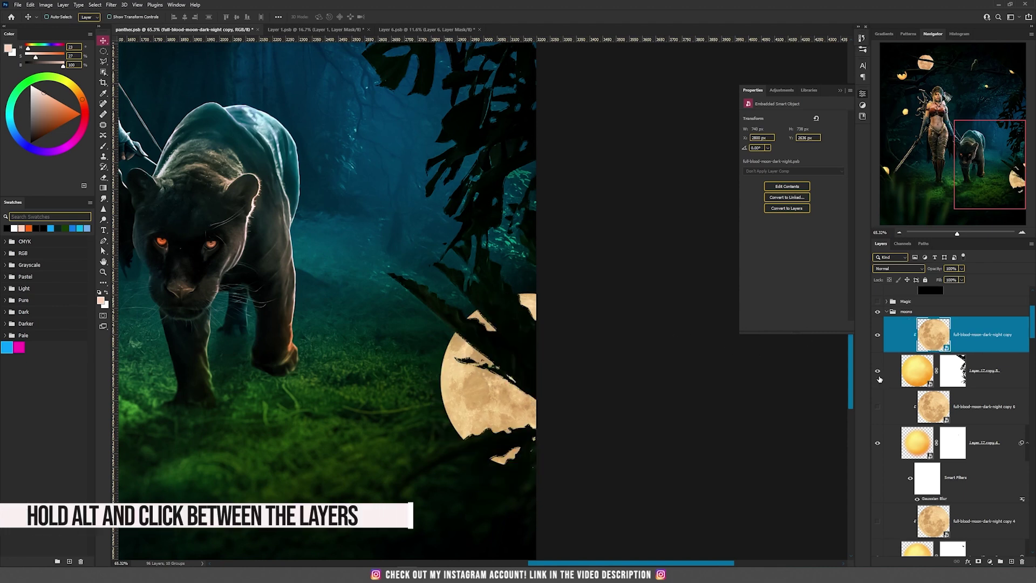
Show the clipped blood-moon textures on the remaining glowing moons around the archer
{"action": "scroll", "coordinate": [487, 325], "scroll_direction": "down", "scroll_amount": 3}
{"action": "scroll", "coordinate": [487, 325], "scroll_direction": "down", "scroll_amount": 3}
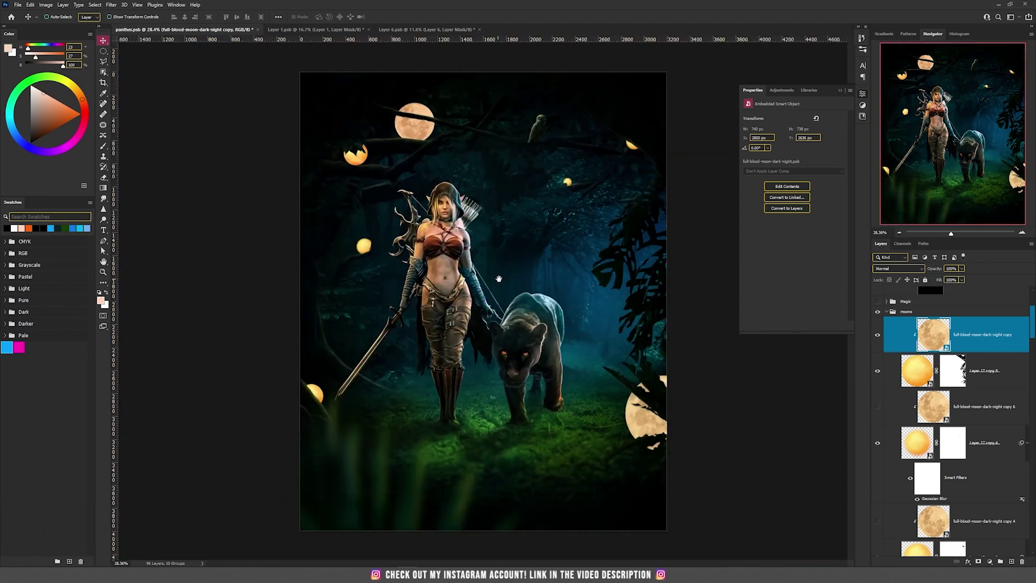
{"action": "scroll", "coordinate": [302, 407], "scroll_direction": "up", "scroll_amount": 3}
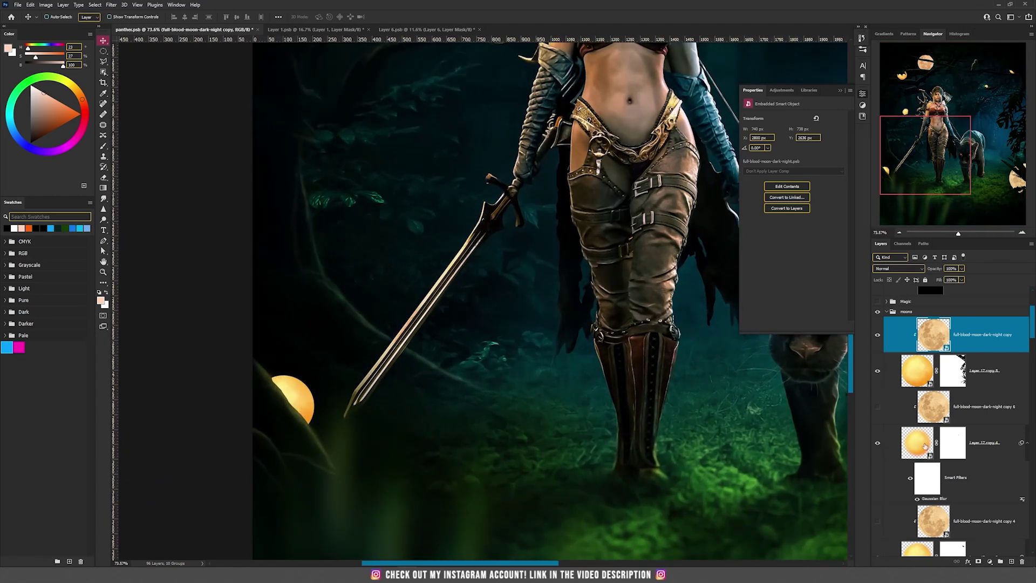
{"action": "scroll", "coordinate": [394, 169], "scroll_direction": "down", "scroll_amount": 3}
{"action": "scroll", "coordinate": [394, 169], "scroll_direction": "up", "scroll_amount": 1}
{"action": "scroll", "coordinate": [351, 253], "scroll_direction": "up", "scroll_amount": 3}
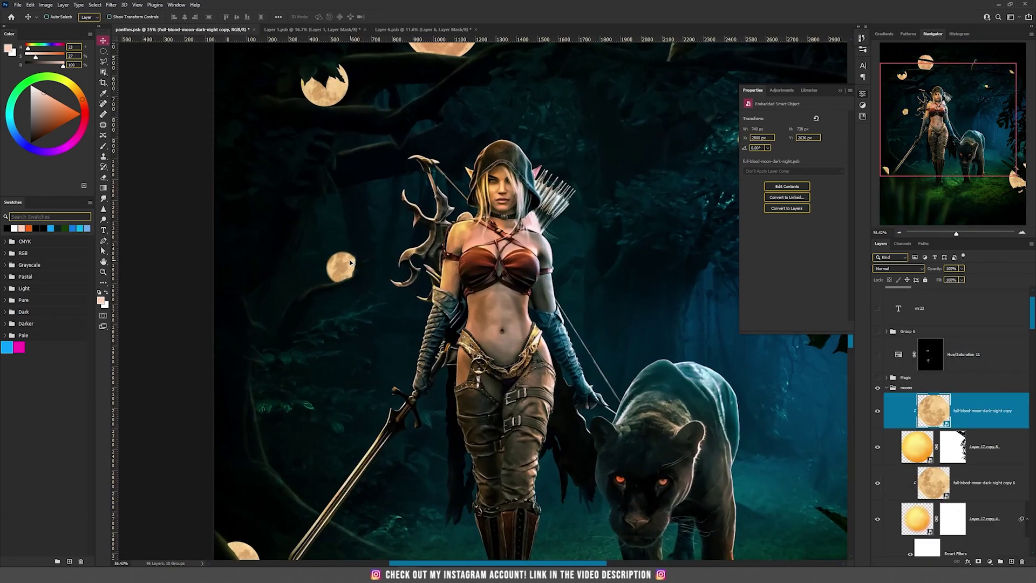
{"action": "scroll", "coordinate": [352, 259], "scroll_direction": "down", "scroll_amount": 2}
{"action": "left_click_drag", "start_coordinate": [505, 121], "coordinate": [475, 285]}
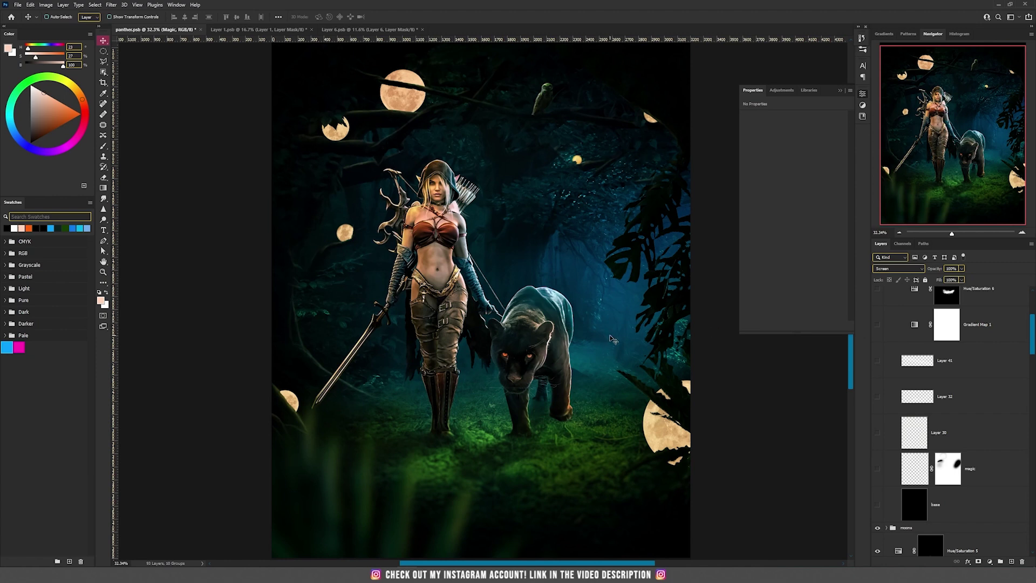
In the Magic group with Screen blending, show the black base layer and add an empty layer above it
{"action": "scroll", "coordinate": [942, 312], "scroll_direction": "up", "scroll_amount": 2}
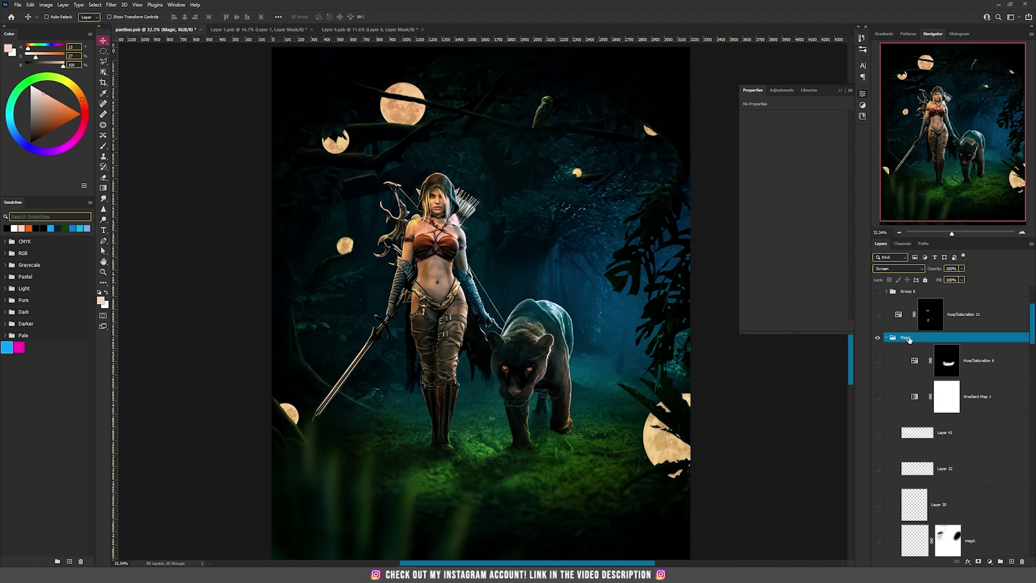
{"action": "left_click", "coordinate": [898, 268]}
{"action": "scroll", "coordinate": [960, 420], "scroll_direction": "down", "scroll_amount": 3}
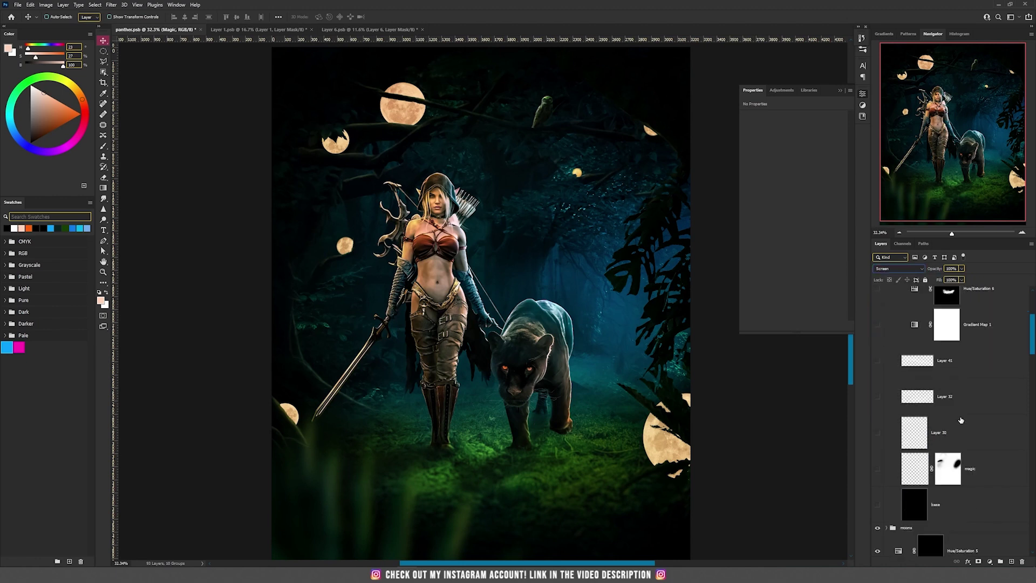
{"action": "left_click", "coordinate": [878, 506]}
{"action": "left_click", "coordinate": [939, 506]}
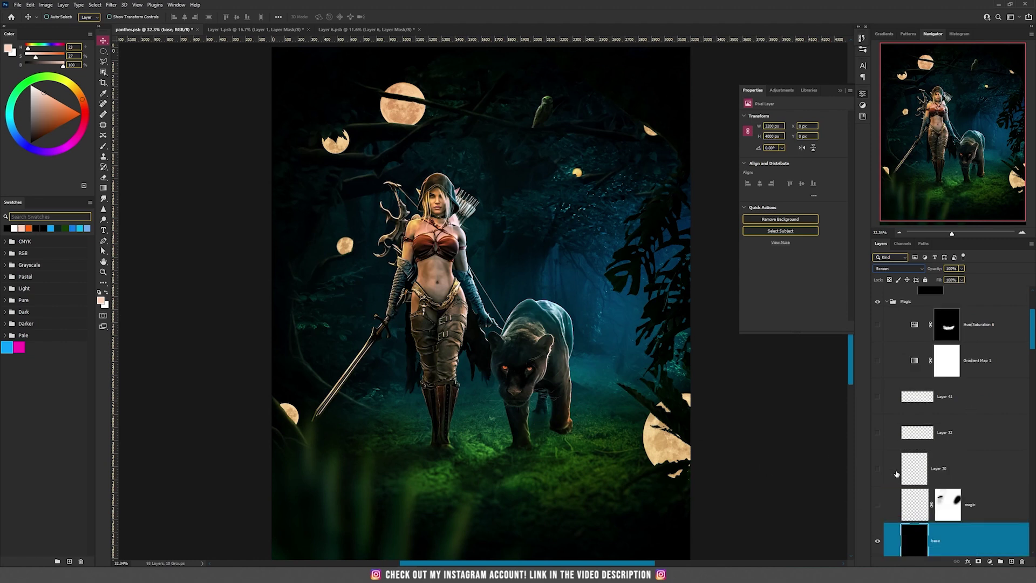
{"action": "left_click", "coordinate": [1011, 561]}
Show Gradient Map 1 in the Magic group and open its black-orange-white gradient for editing
{"action": "scroll", "coordinate": [990, 503], "scroll_direction": "up", "scroll_amount": 1}
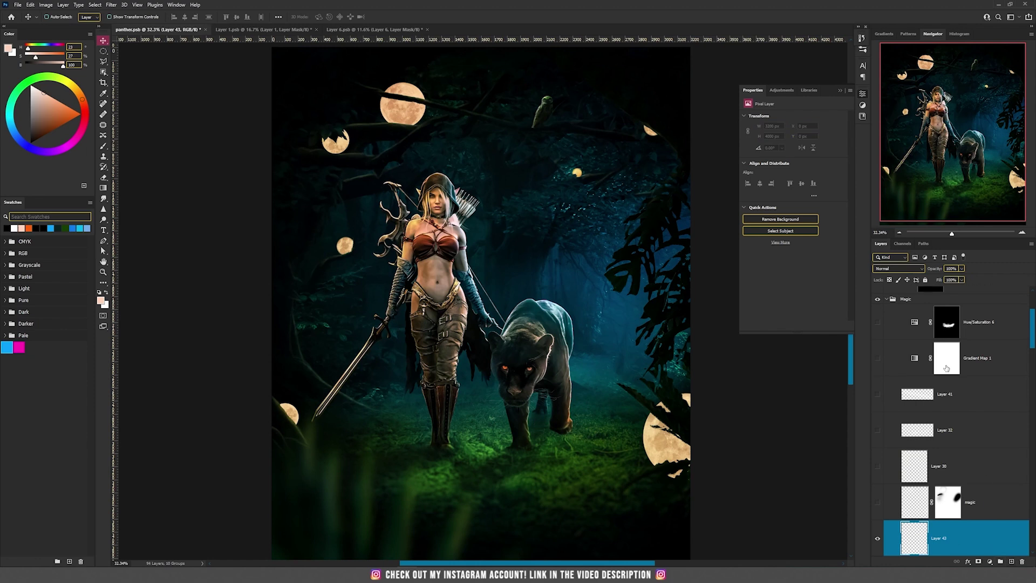
{"action": "left_click", "coordinate": [878, 358]}
{"action": "left_click", "coordinate": [888, 362]}
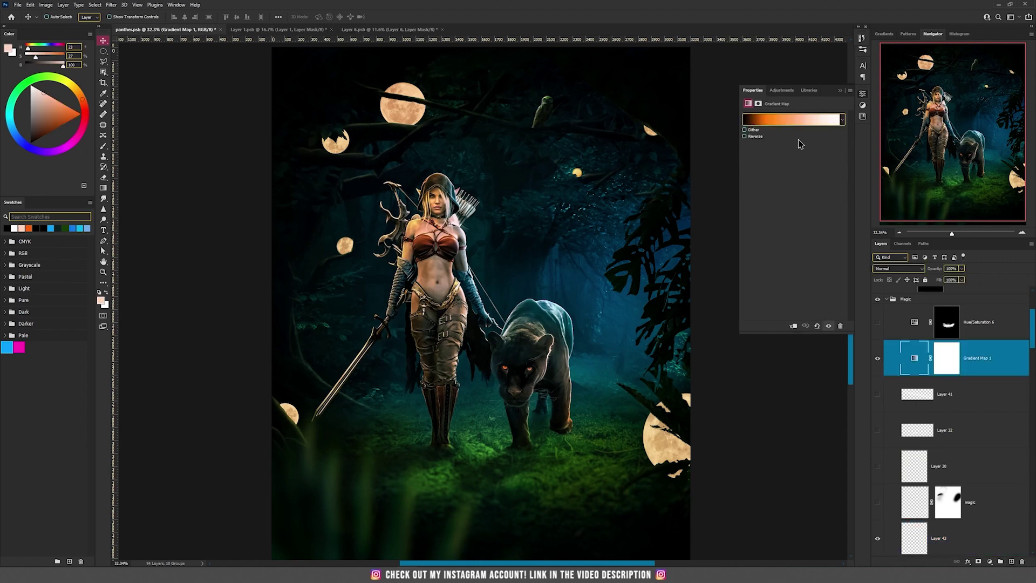
{"action": "left_click", "coordinate": [779, 124]}
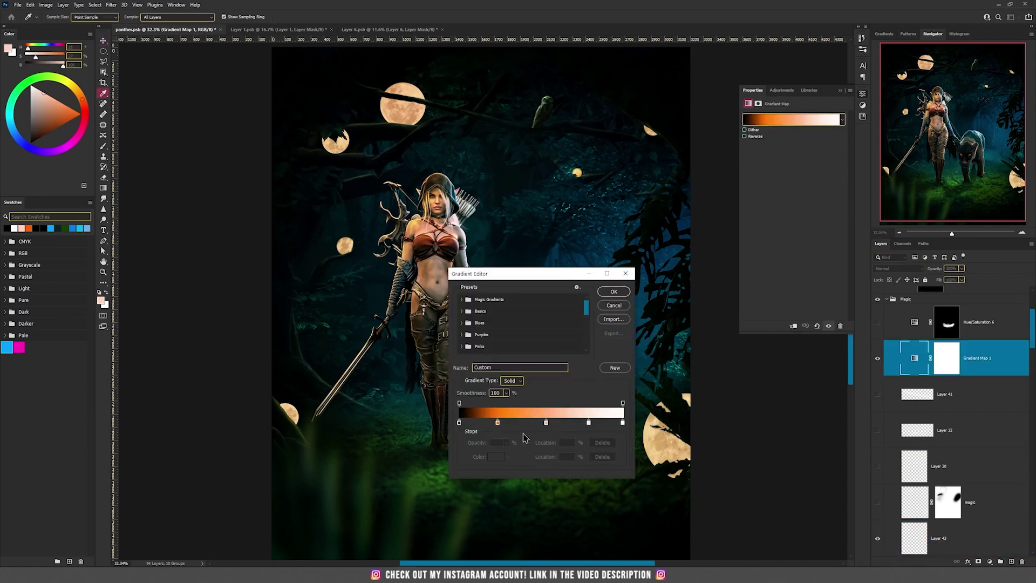
Examine the colour stops of the orange gradient and their stop colours, leaving the gradient editor without changes
{"action": "left_click", "coordinate": [459, 422]}
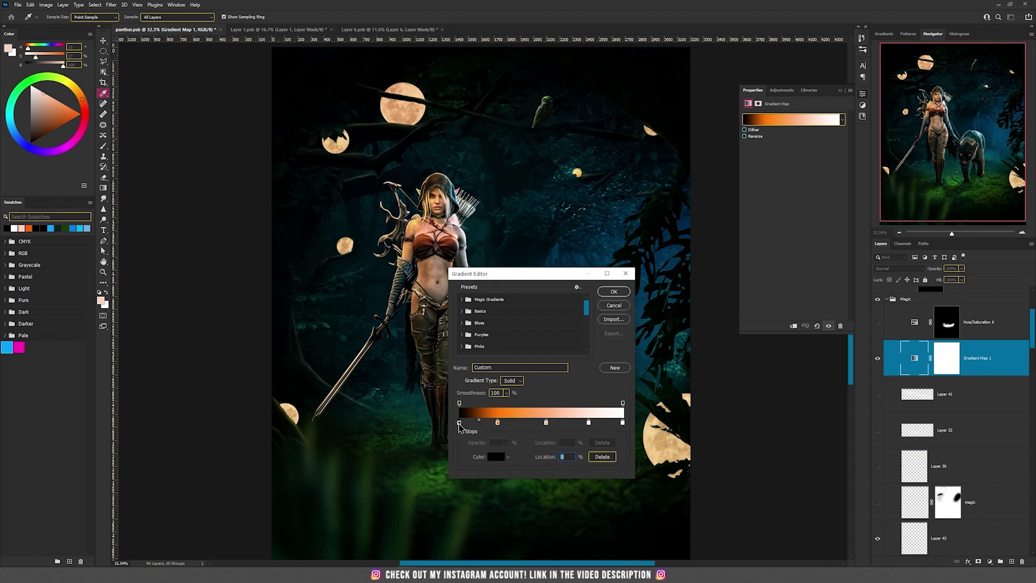
{"action": "left_click", "coordinate": [622, 423]}
{"action": "left_click", "coordinate": [498, 423]}
{"action": "left_click", "coordinate": [546, 423]}
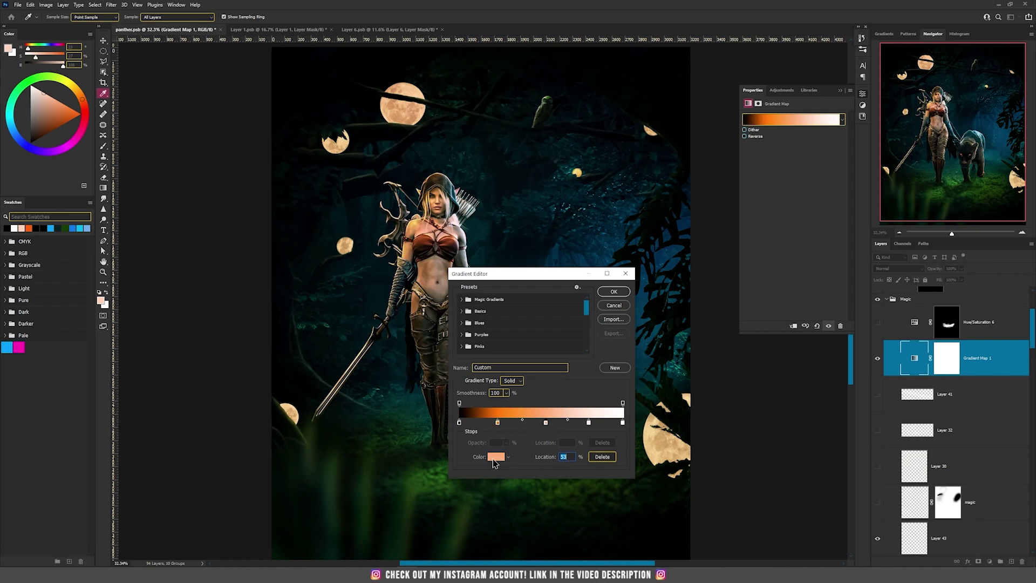
{"action": "left_click", "coordinate": [493, 457]}
{"action": "key", "text": "Escape"}
{"action": "left_click", "coordinate": [495, 457]}
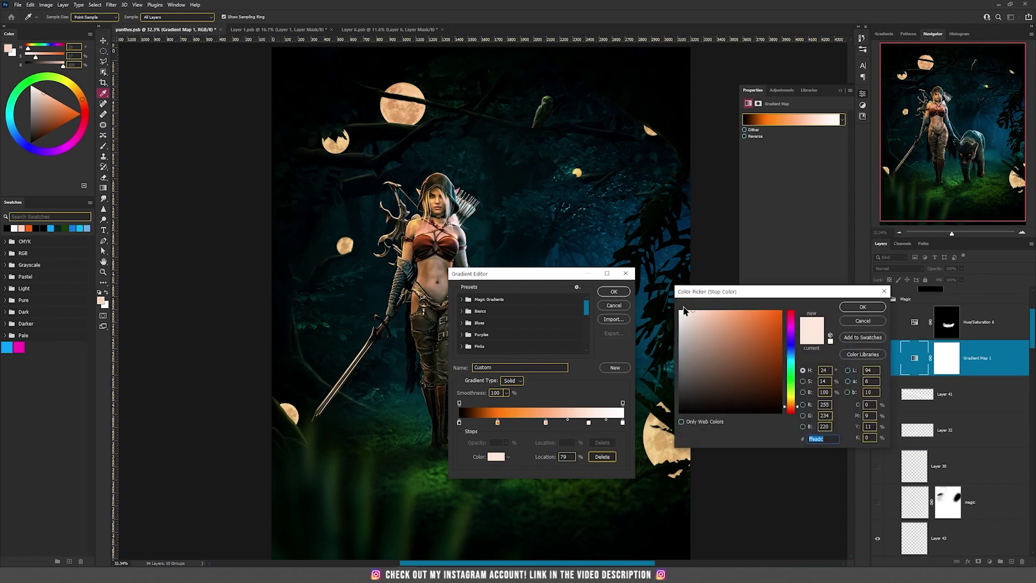
{"action": "left_click", "coordinate": [863, 321]}
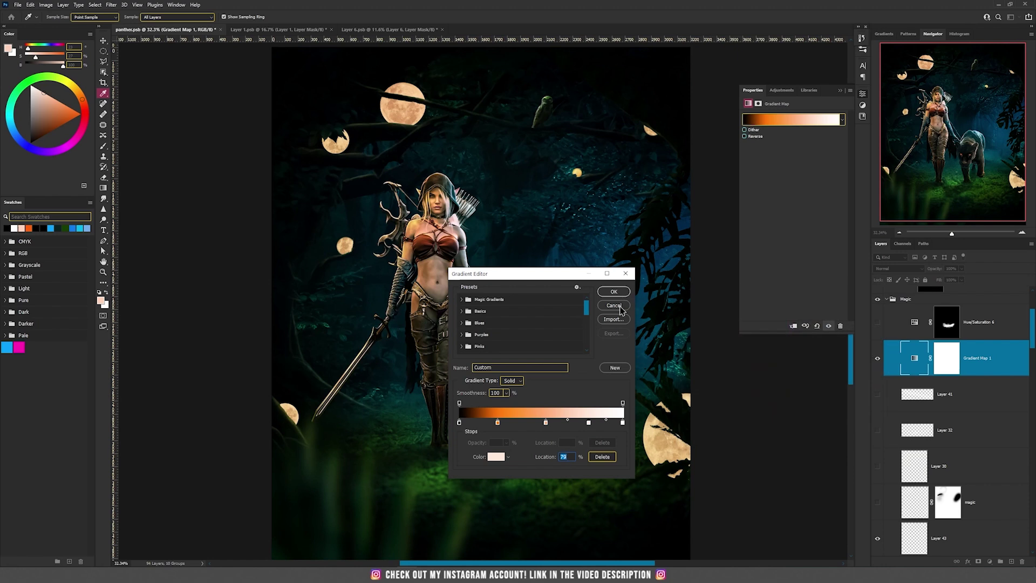
{"action": "left_click", "coordinate": [620, 307]}
Prepare a soft 1200 px Brush for painting on the empty Layer 43 above the base layer
{"action": "scroll", "coordinate": [948, 478], "scroll_direction": "down", "scroll_amount": 3}
{"action": "left_click", "coordinate": [955, 444]}
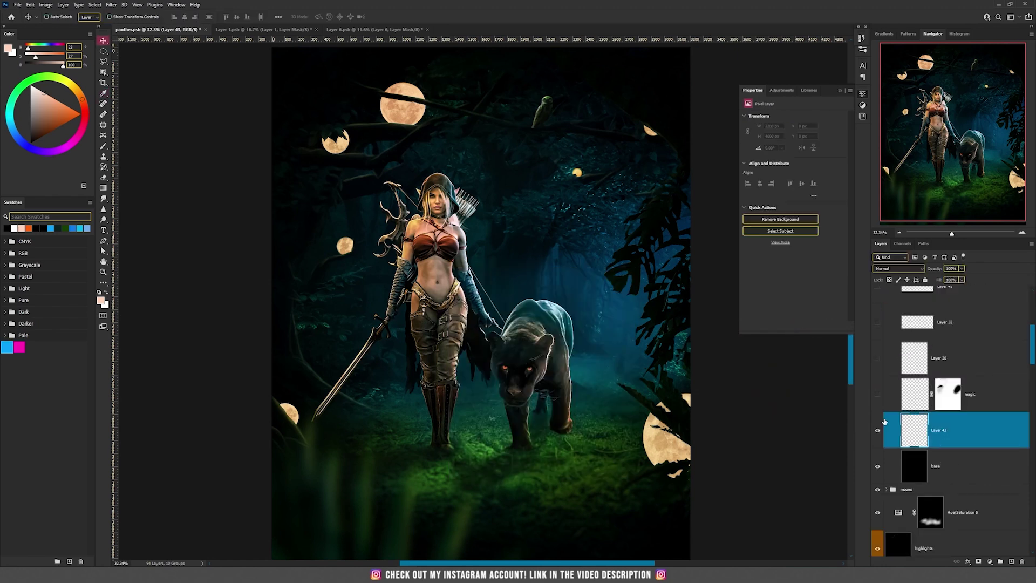
{"action": "key", "text": "b"}
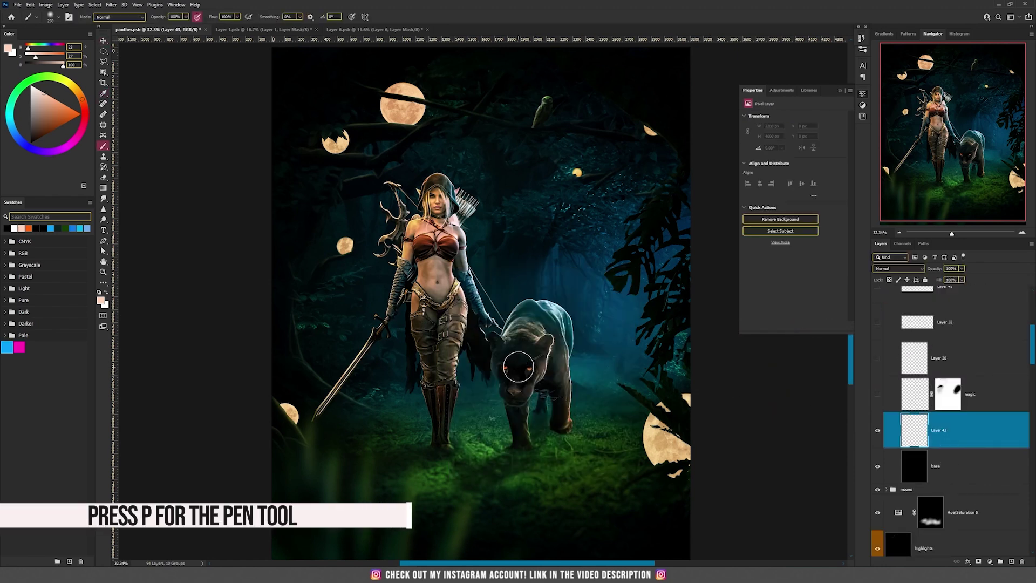
{"action": "key", "text": "bracketright"}
{"action": "key", "text": "bracketright"}
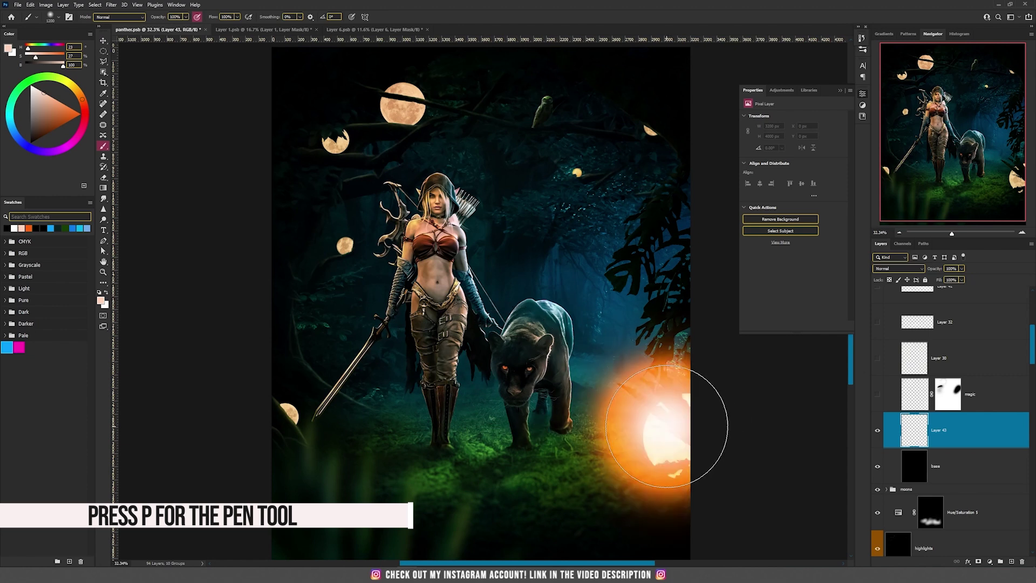
Try painting large glows at 100% flow over the lower moons and the moon beside the archer, and undo them
{"action": "left_click", "coordinate": [667, 426]}
{"action": "left_click", "coordinate": [307, 415]}
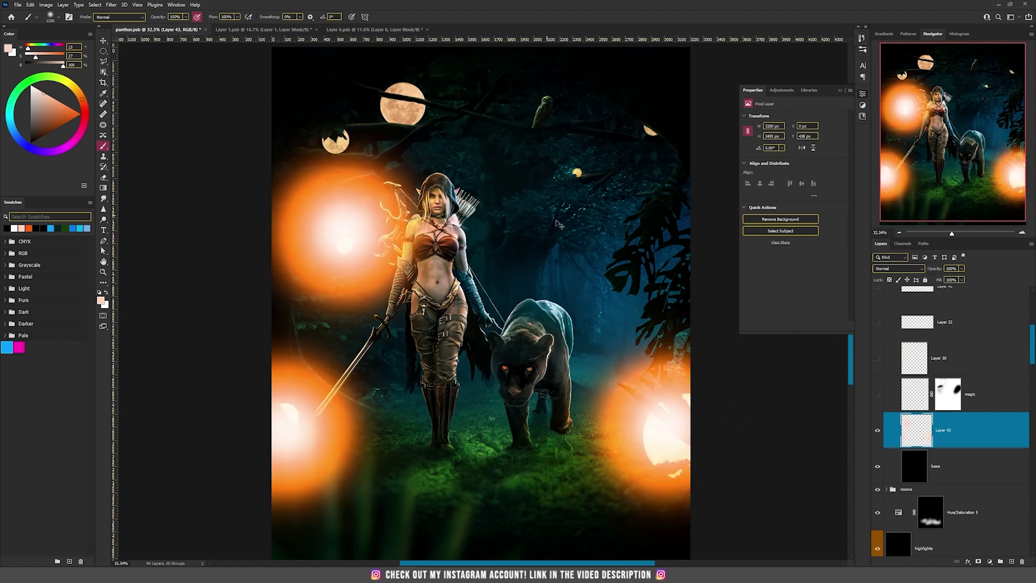
{"action": "key", "text": "ctrl+z"}
{"action": "key", "text": "ctrl+z"}
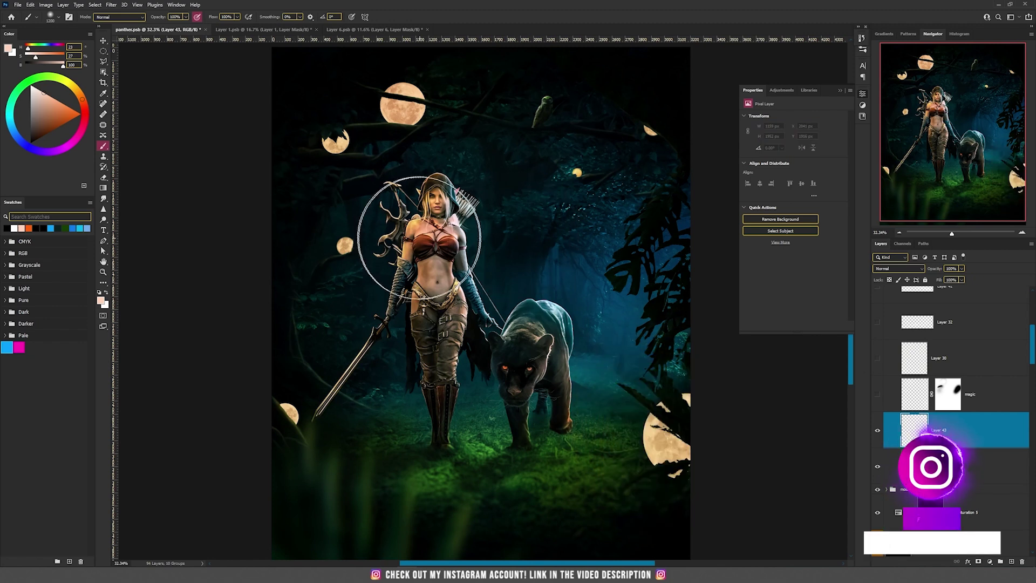
Set the brush flow to 4% and paint soft glows over the two lower moons, using a smaller brush beside the sword
{"action": "left_click_drag", "start_coordinate": [238, 17], "coordinate": [202, 28]}
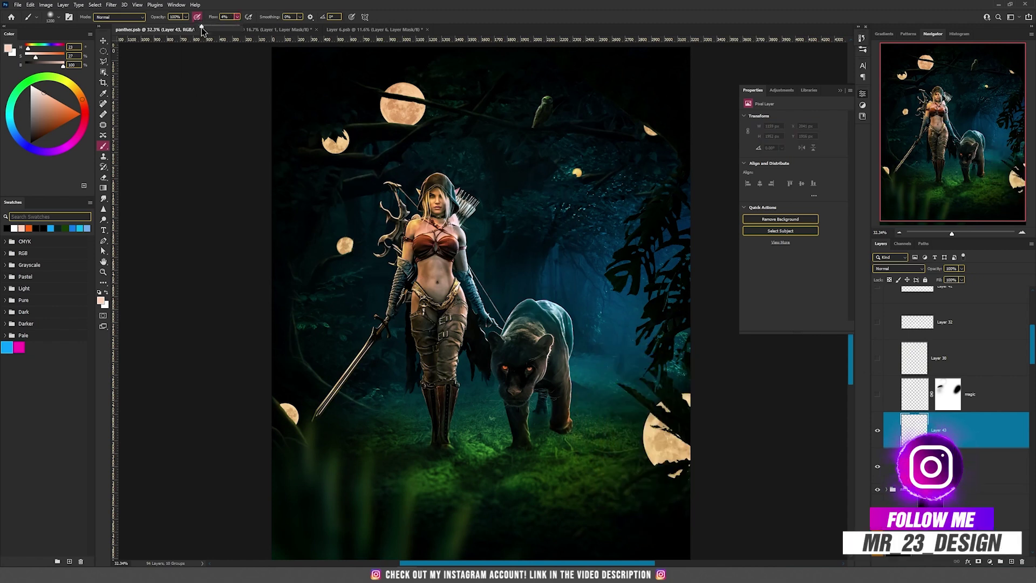
{"action": "left_click", "coordinate": [670, 430]}
{"action": "key", "text": "bracketleft"}
{"action": "key", "text": "bracketleft"}
{"action": "key", "text": "bracketleft"}
{"action": "key", "text": "bracketleft"}
{"action": "key", "text": "bracketleft"}
{"action": "key", "text": "bracketleft"}
{"action": "key", "text": "bracketleft"}
{"action": "key", "text": "bracketleft"}
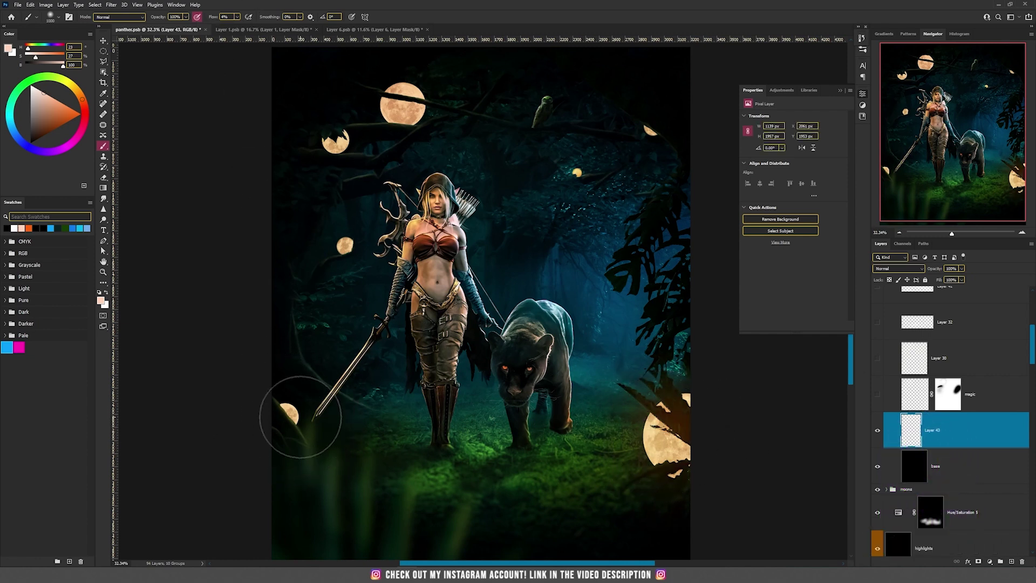
{"action": "left_click", "coordinate": [291, 413]}
Paint soft glows over the moon beside the archer, the two moons above her, and the small moon above the panther
{"action": "left_click", "coordinate": [348, 243]}
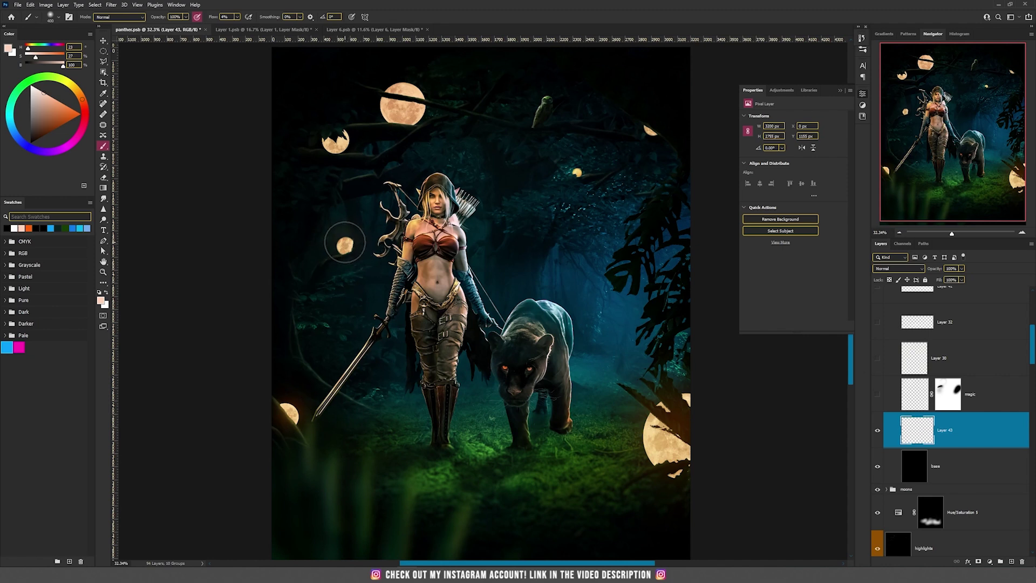
{"action": "left_click", "coordinate": [336, 141]}
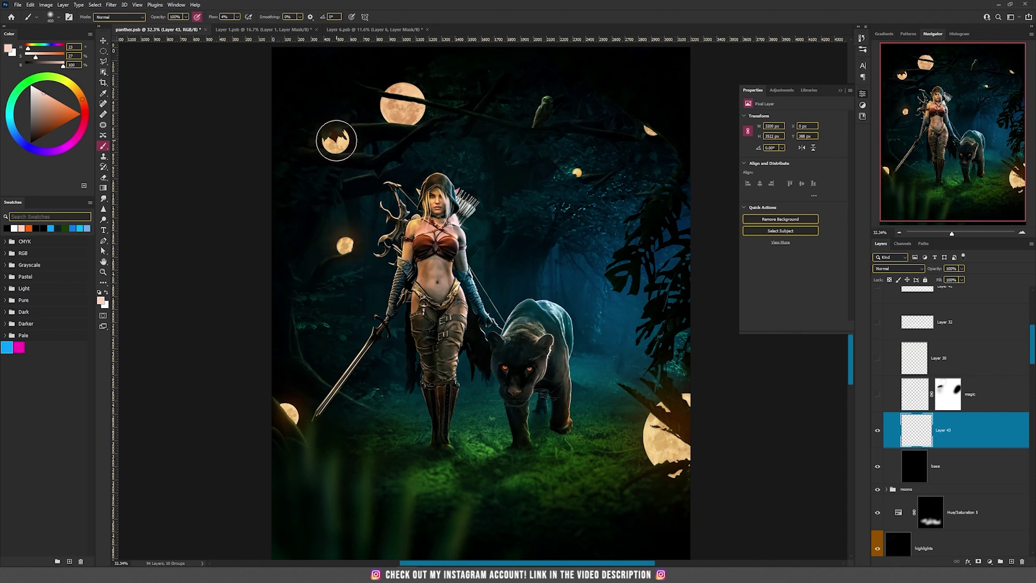
{"action": "key", "text": "bracketright"}
{"action": "key", "text": "bracketright"}
{"action": "key", "text": "bracketright"}
{"action": "key", "text": "bracketright"}
{"action": "left_click", "coordinate": [403, 100]}
{"action": "key", "text": "bracketleft"}
{"action": "key", "text": "bracketleft"}
{"action": "key", "text": "bracketleft"}
{"action": "left_click", "coordinate": [574, 170]}
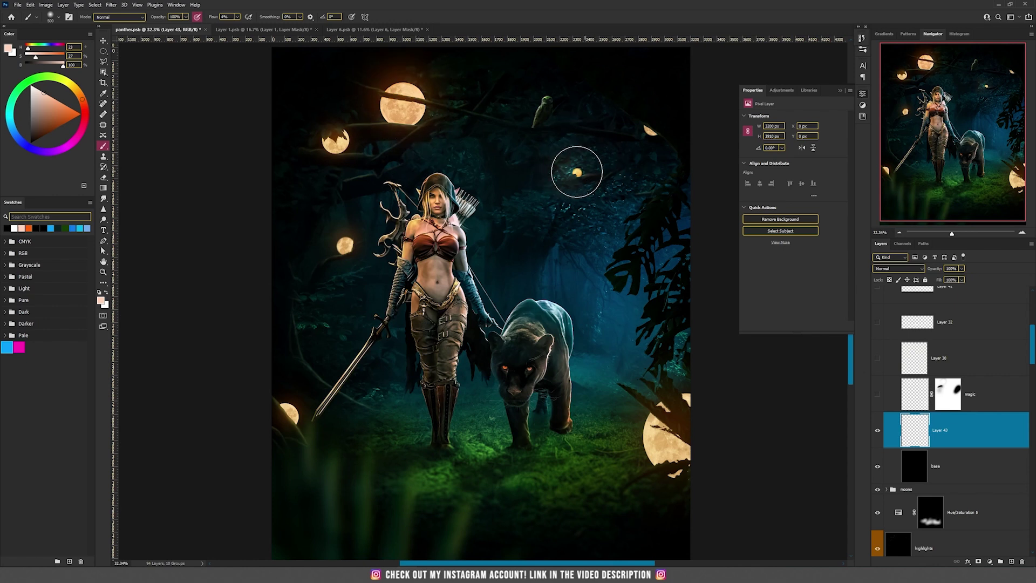
Build up the glow around the large upper moon, the leaf-covered moon, and the moon beside the archer with a resized brush
{"action": "key", "text": "bracketleft"}
{"action": "key", "text": "bracketleft"}
{"action": "key", "text": "bracketleft"}
{"action": "key", "text": "bracketleft"}
{"action": "key", "text": "bracketleft"}
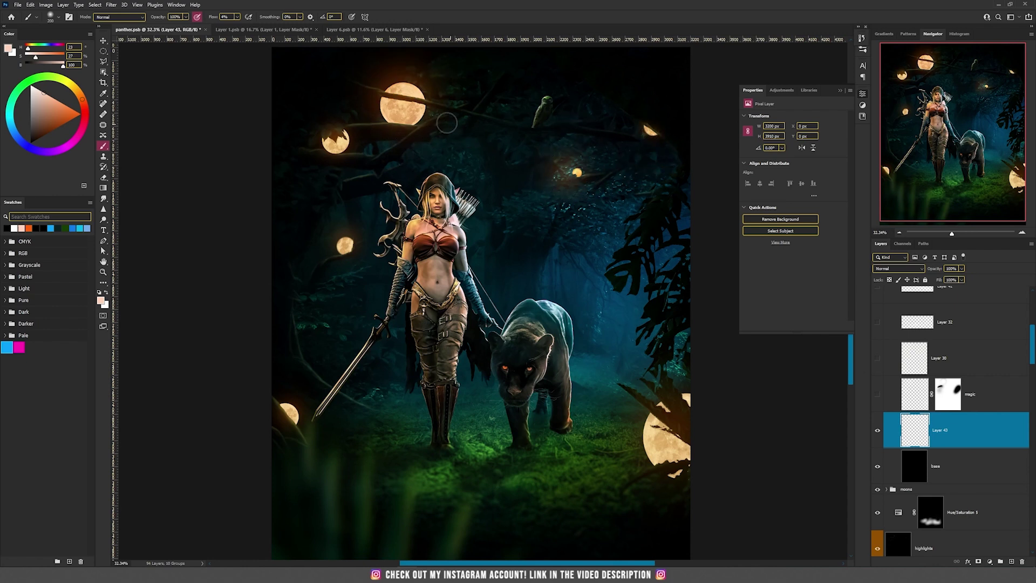
{"action": "key", "text": "bracketright"}
{"action": "key", "text": "bracketright"}
{"action": "key", "text": "bracketright"}
{"action": "key", "text": "bracketright"}
{"action": "left_click", "coordinate": [402, 103]}
{"action": "left_click", "coordinate": [345, 135]}
{"action": "left_click", "coordinate": [337, 242]}
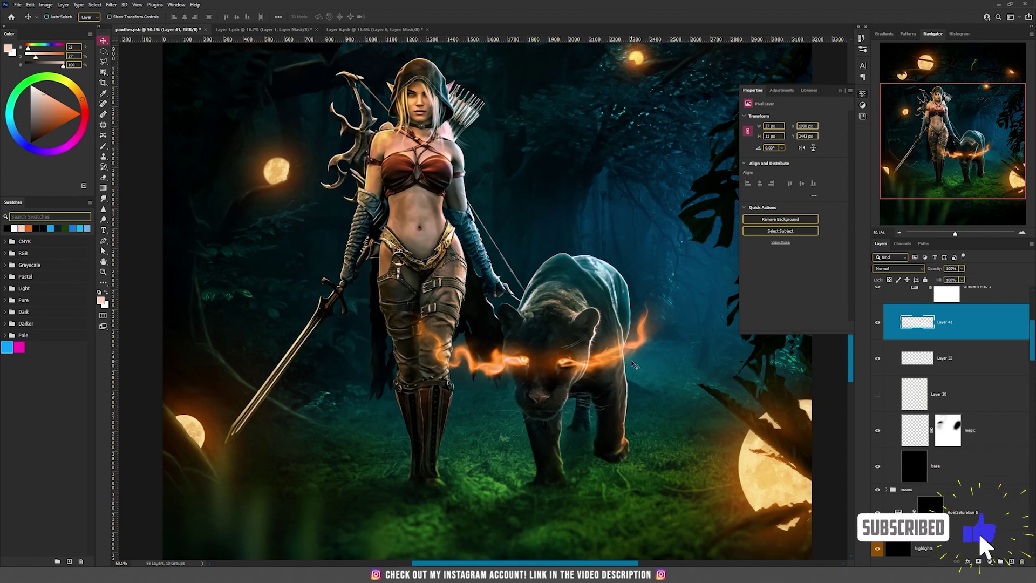
Preview the Hue/Saturation 6 adjustment on the panther's magic glow by switching its visibility on and off
{"action": "scroll", "coordinate": [1003, 353], "scroll_direction": "up", "scroll_amount": 3}
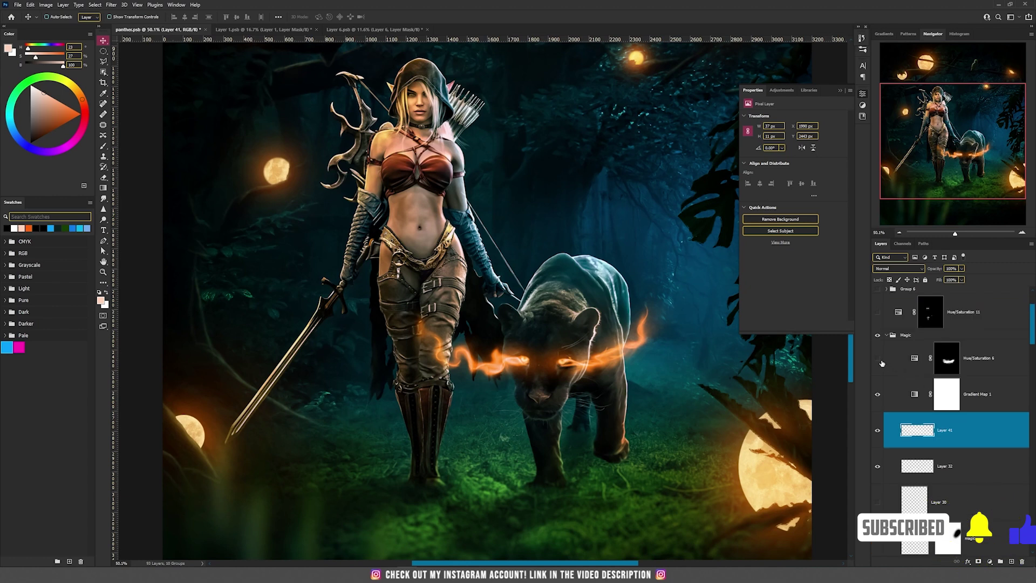
{"action": "left_click", "coordinate": [918, 360]}
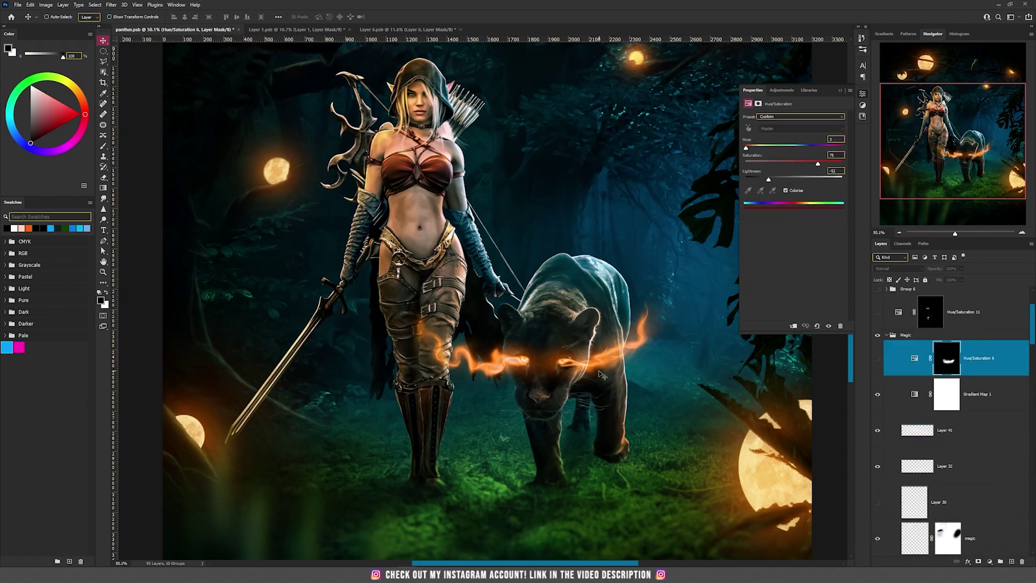
{"action": "scroll", "coordinate": [579, 365], "scroll_direction": "up", "scroll_amount": 3}
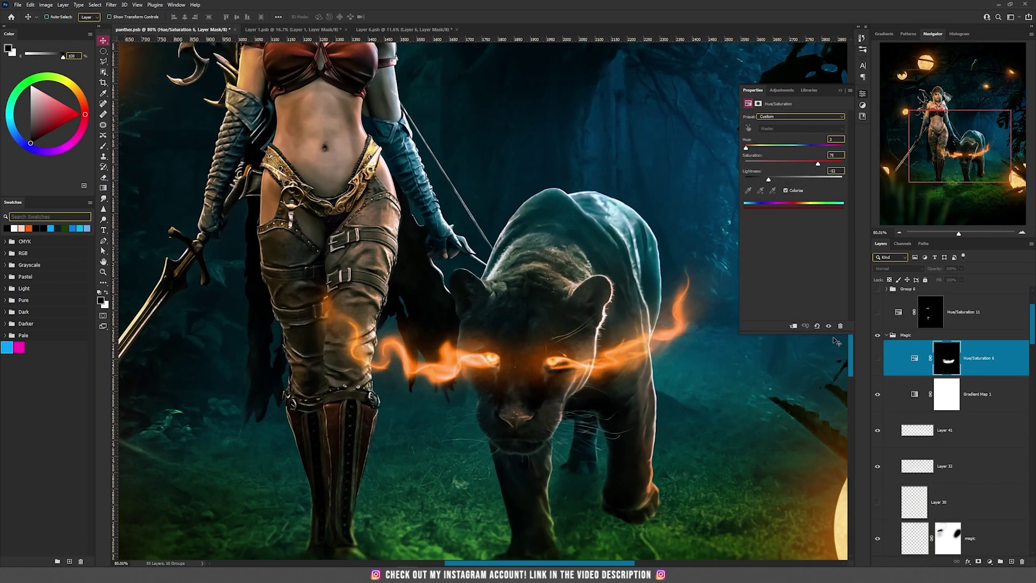
{"action": "left_click", "coordinate": [875, 360]}
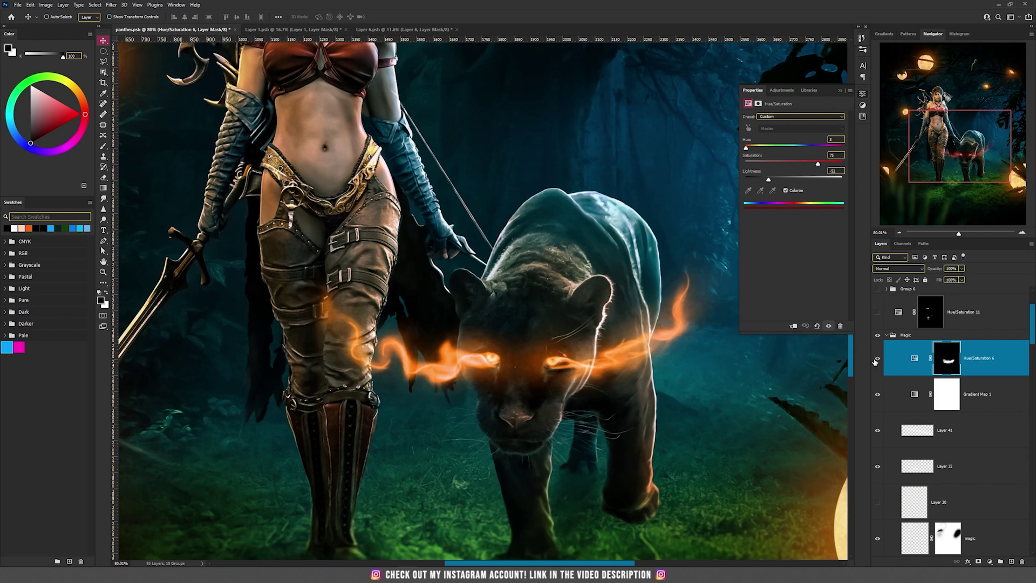
{"action": "scroll", "coordinate": [541, 369], "scroll_direction": "down", "scroll_amount": 3}
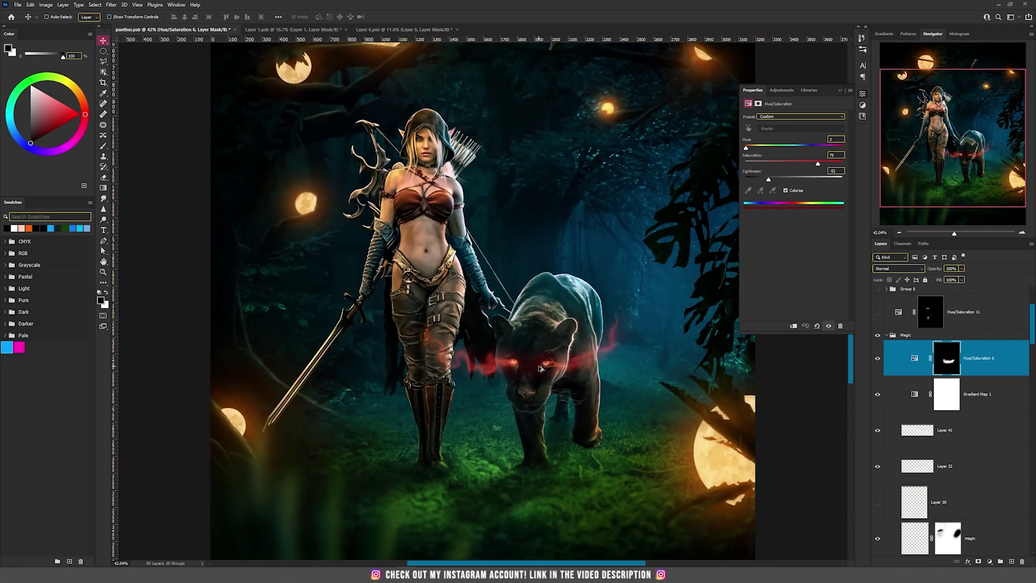
{"action": "scroll", "coordinate": [595, 381], "scroll_direction": "up", "scroll_amount": 1}
{"action": "left_click", "coordinate": [877, 357]}
Add a Hue/Saturation adjustment above Gradient Map 1 and colorize it purple with a hue of about 270 and strong saturation
{"action": "left_click", "coordinate": [981, 393]}
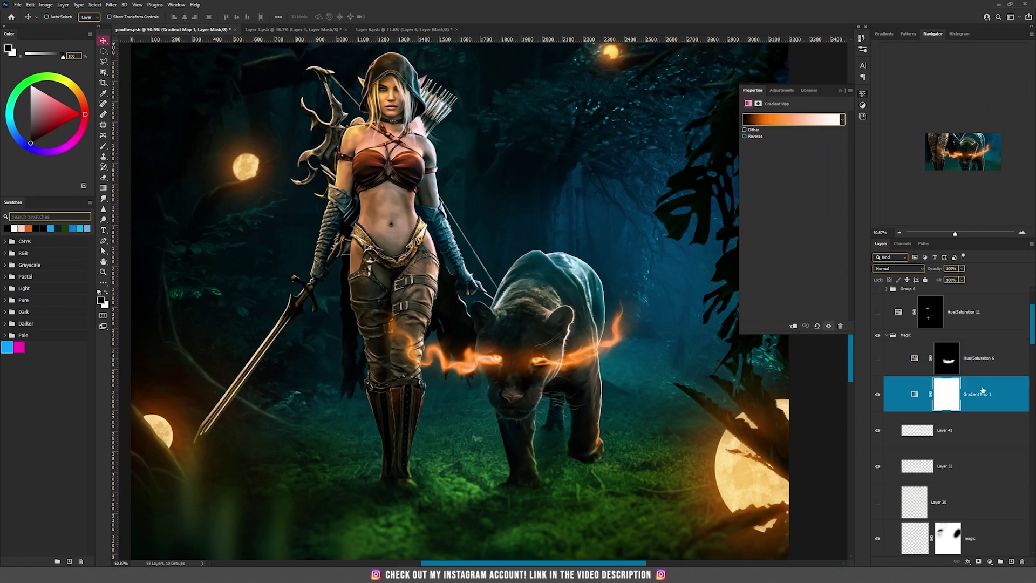
{"action": "scroll", "coordinate": [658, 332], "scroll_direction": "down", "scroll_amount": 2}
{"action": "left_click_drag", "start_coordinate": [595, 266], "coordinate": [453, 243]}
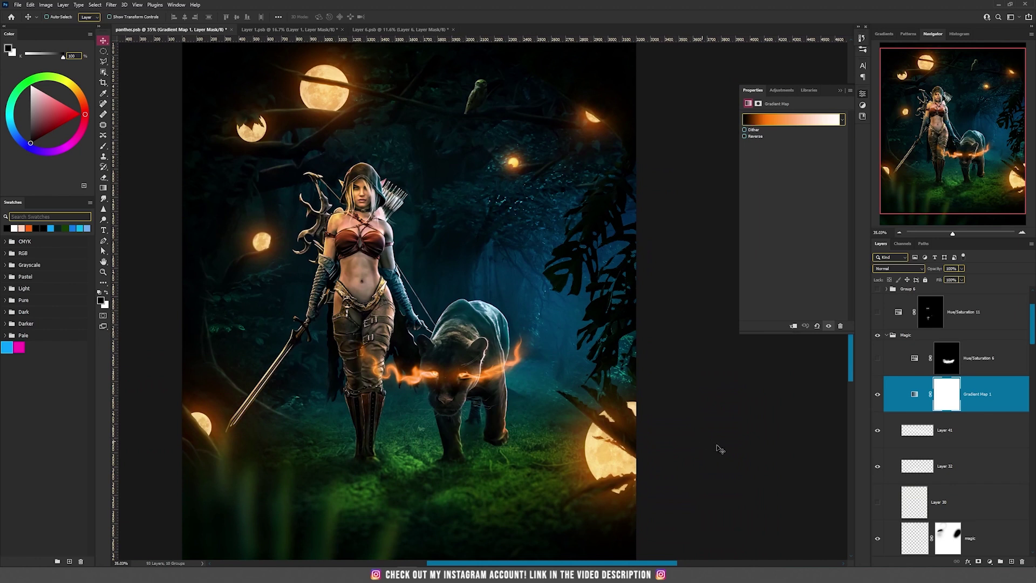
{"action": "left_click", "coordinate": [992, 564]}
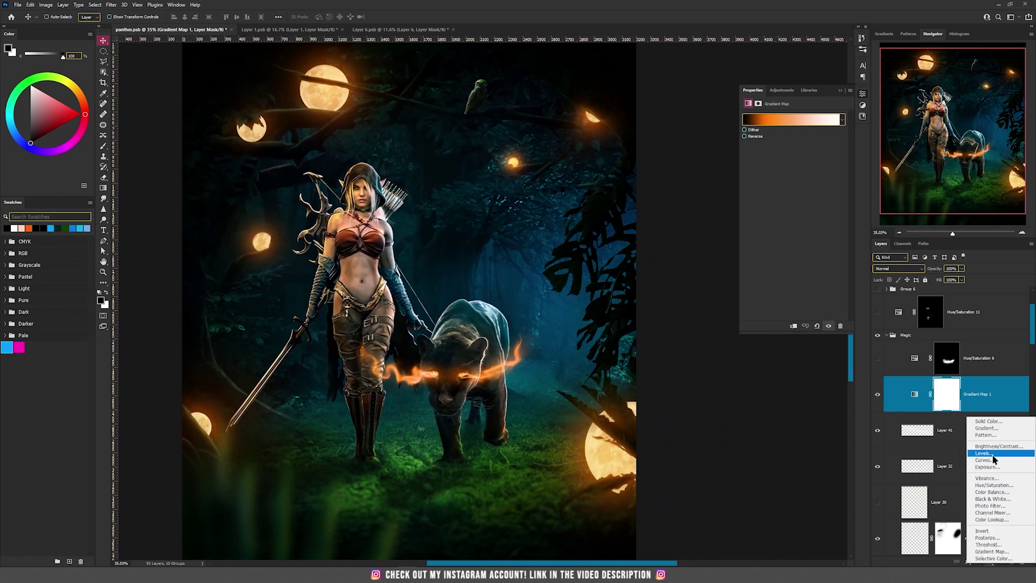
{"action": "left_click", "coordinate": [998, 486]}
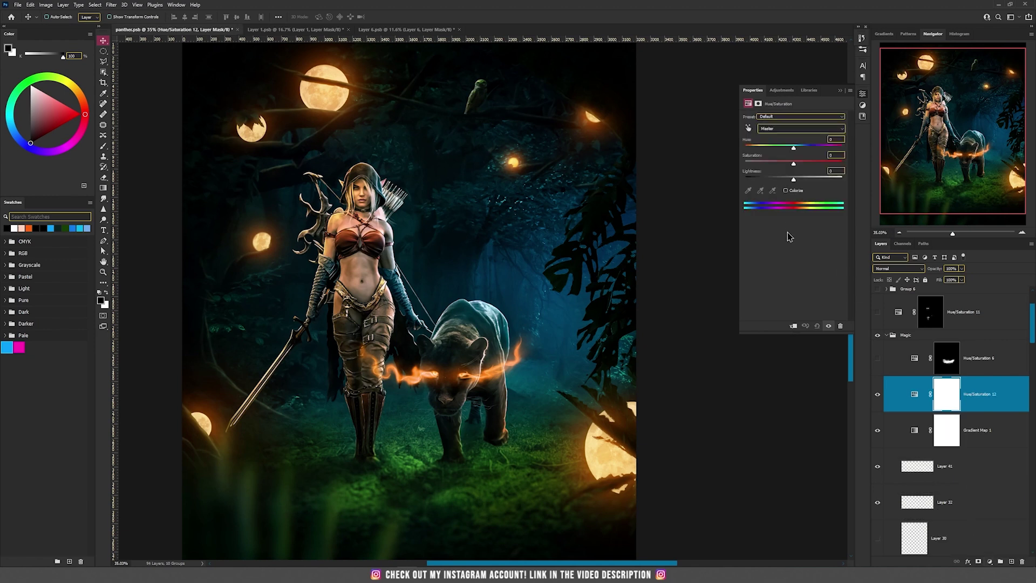
{"action": "left_click", "coordinate": [786, 191]}
{"action": "left_click_drag", "start_coordinate": [769, 163], "coordinate": [850, 159]}
{"action": "left_click_drag", "start_coordinate": [746, 146], "coordinate": [818, 149]}
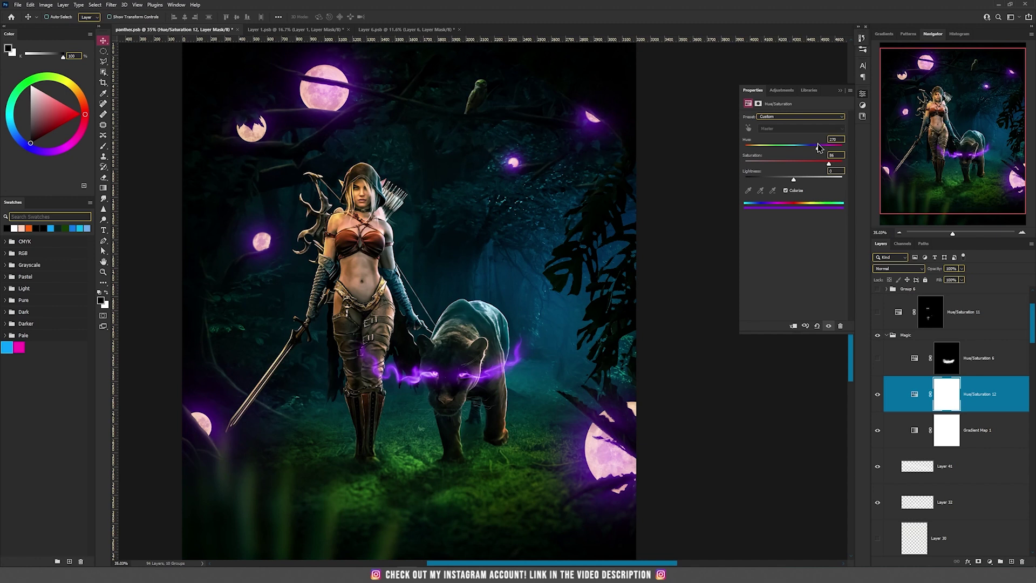
Invert the purple adjustment's mask and paint white with a smaller soft brush over the panther's eyes and both magic trails
{"action": "left_click", "coordinate": [946, 399]}
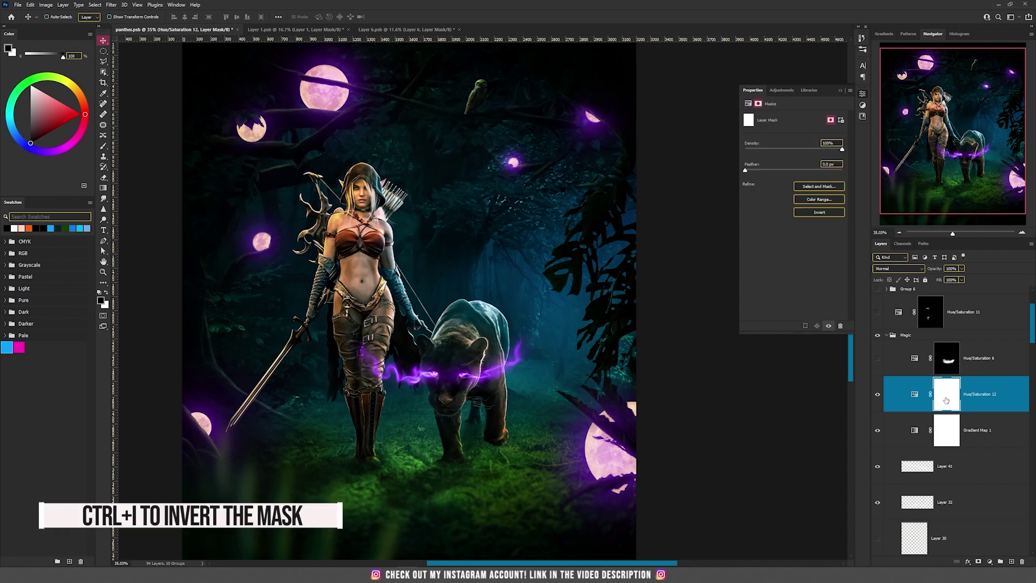
{"action": "key", "text": "ctrl+i"}
{"action": "key", "text": "ctrl+plus"}
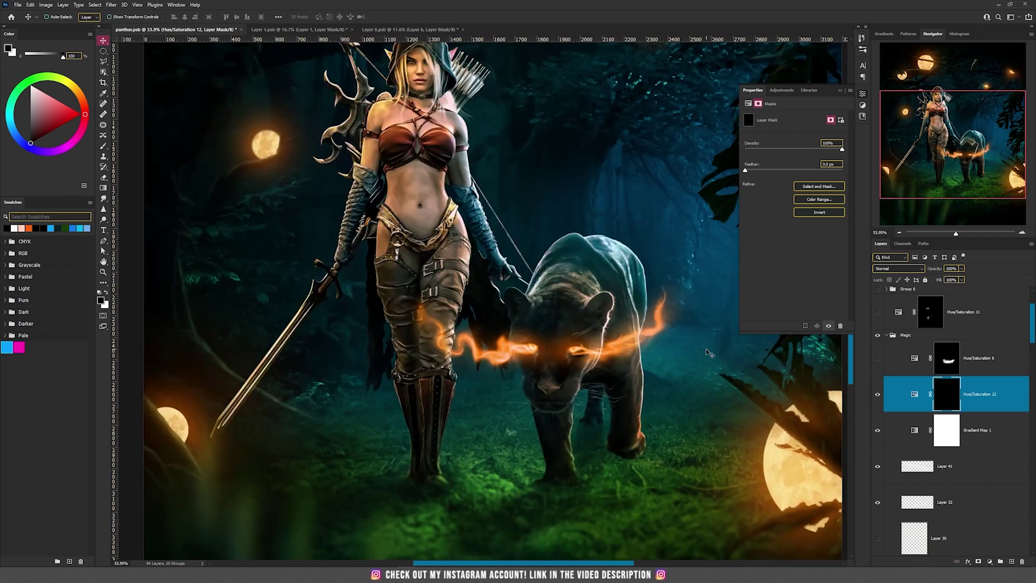
{"action": "key", "text": "b"}
{"action": "key", "text": "x"}
{"action": "key", "text": "bracketleft"}
{"action": "key", "text": "bracketleft"}
{"action": "key", "text": "bracketleft"}
{"action": "key", "text": "bracketleft"}
{"action": "key", "text": "bracketleft"}
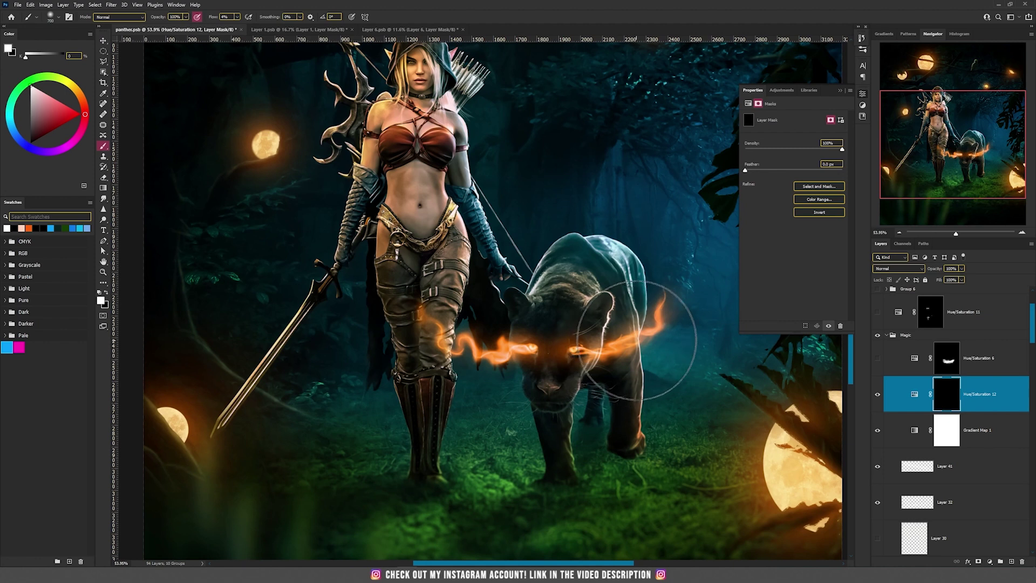
{"action": "mouse_move", "coordinate": [671, 297]}
{"action": "left_mouse_down"}
{"action": "mouse_move", "coordinate": [633, 350]}
{"action": "mouse_move", "coordinate": [645, 339]}
{"action": "mouse_move", "coordinate": [535, 360]}
{"action": "mouse_move", "coordinate": [453, 347]}
{"action": "mouse_move", "coordinate": [453, 317]}
{"action": "mouse_move", "coordinate": [423, 312]}
{"action": "left_mouse_up"}
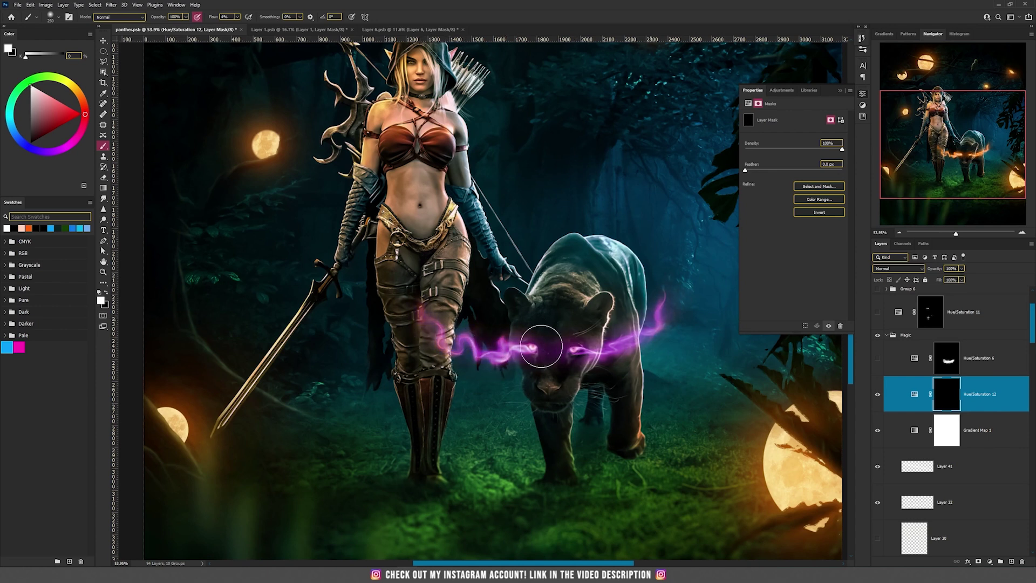
{"action": "scroll", "coordinate": [601, 373], "scroll_direction": "down", "scroll_amount": 3}
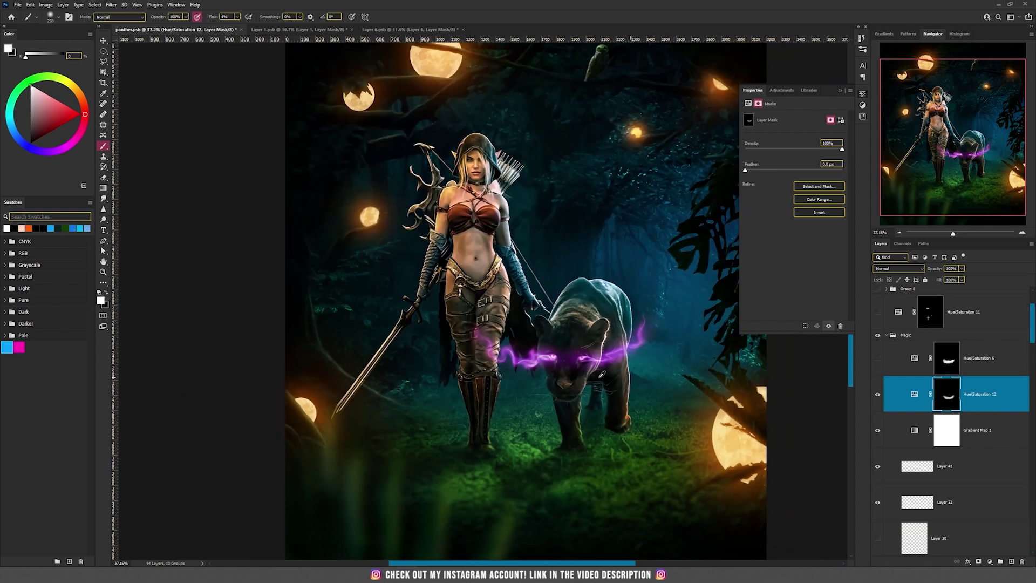
Add a second Hue/Saturation adjustment and colorize it blue with a hue of about 200 and saturation of 100
{"action": "scroll", "coordinate": [602, 374], "scroll_direction": "up", "scroll_amount": 4}
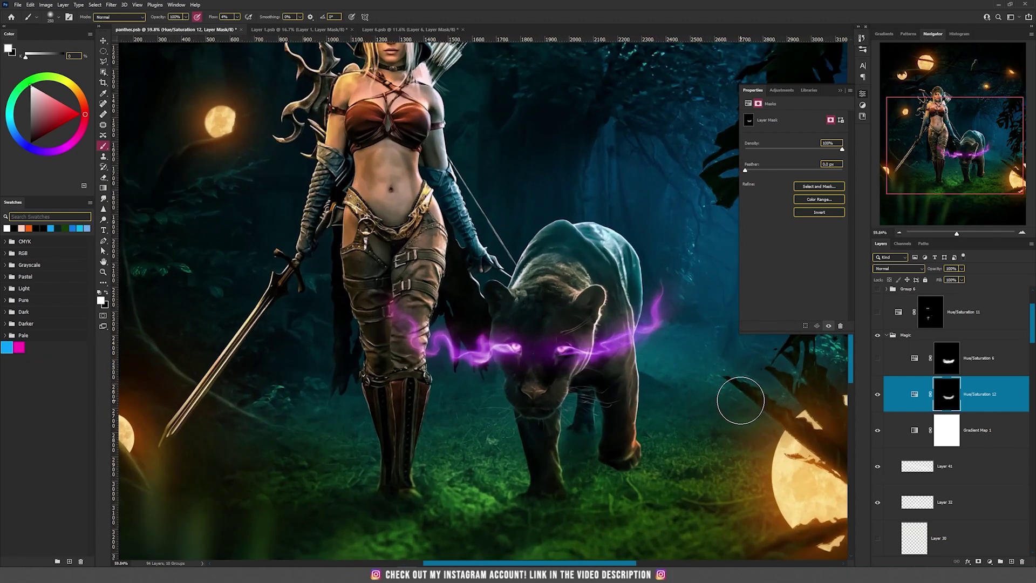
{"action": "left_click", "coordinate": [991, 563]}
{"action": "left_click", "coordinate": [998, 487]}
{"action": "left_click", "coordinate": [791, 192]}
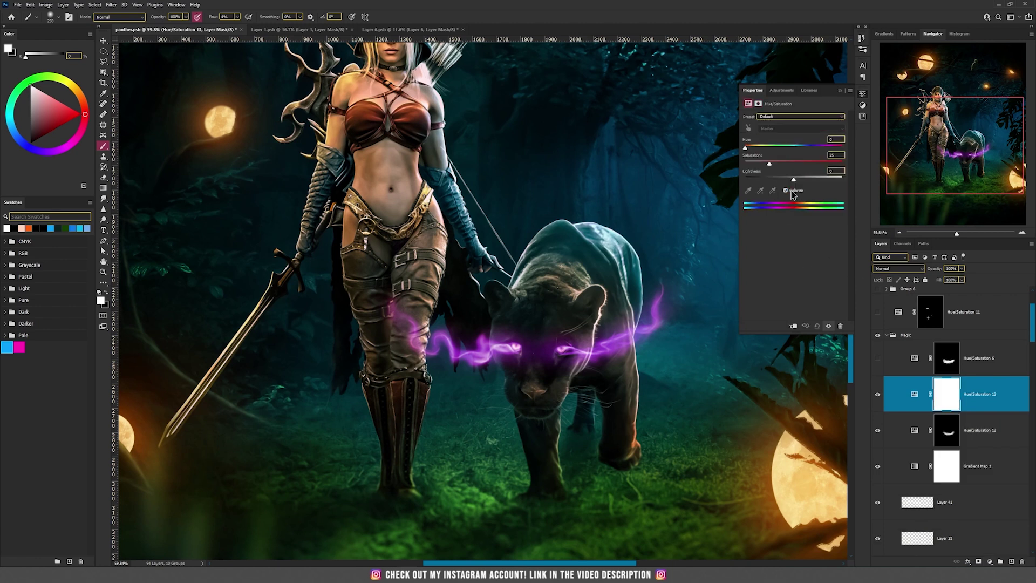
{"action": "left_click_drag", "start_coordinate": [826, 163], "coordinate": [851, 165]}
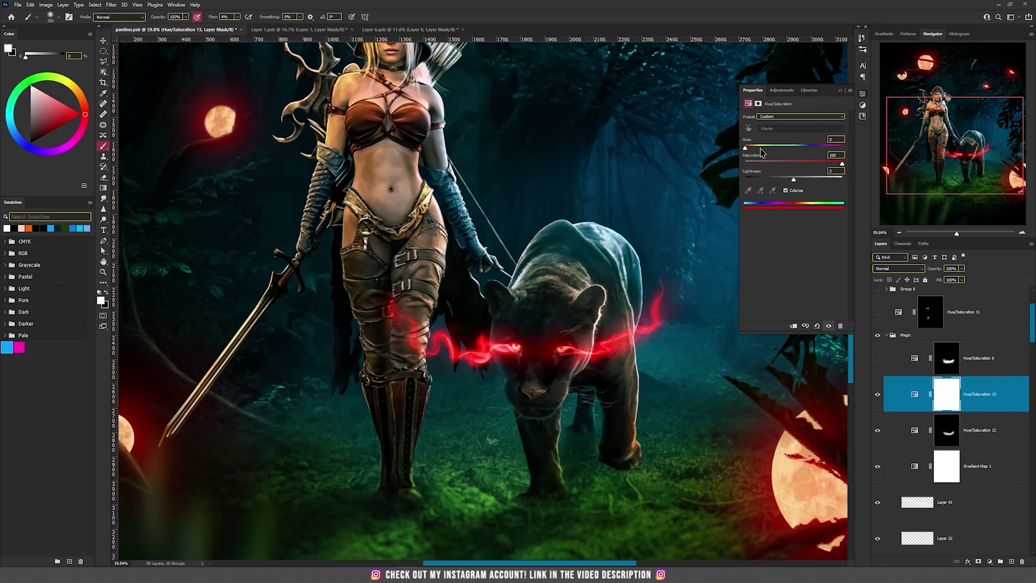
{"action": "left_click_drag", "start_coordinate": [752, 151], "coordinate": [800, 152]}
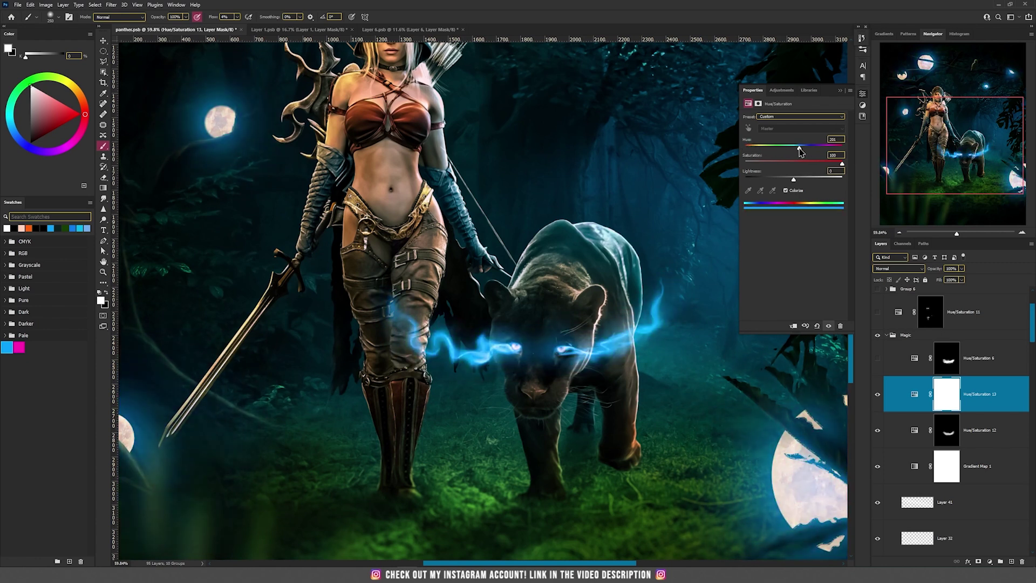
Invert the blue adjustment's mask and paint white over parts of both magic trails to blend blue into the purple
{"action": "left_click", "coordinate": [951, 405]}
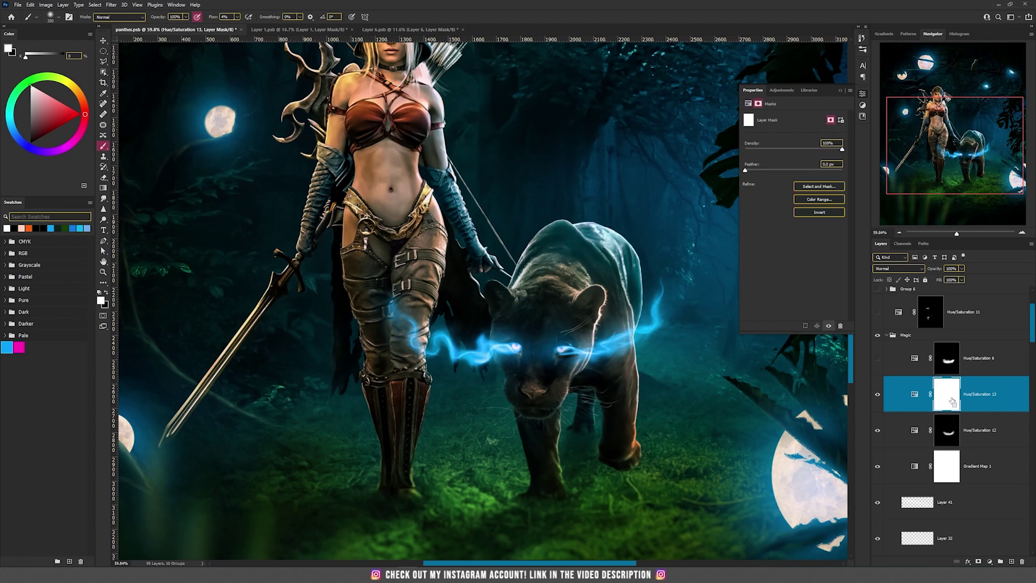
{"action": "key", "text": "ctrl+i"}
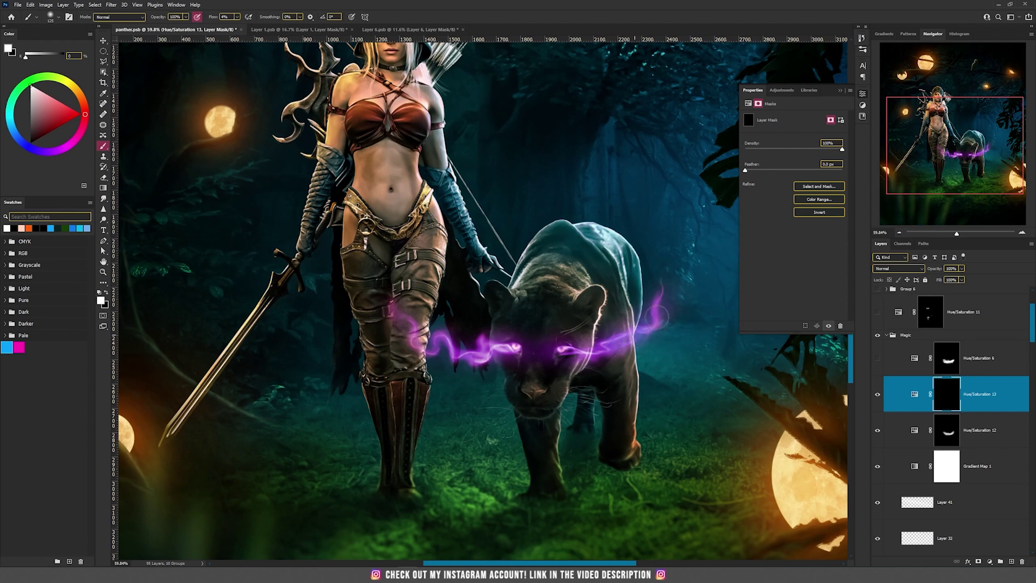
{"action": "left_click_drag", "start_coordinate": [665, 306], "coordinate": [663, 293]}
{"action": "mouse_move", "coordinate": [401, 327]}
{"action": "left_mouse_down"}
{"action": "mouse_move", "coordinate": [445, 344]}
{"action": "mouse_move", "coordinate": [621, 345]}
{"action": "mouse_move", "coordinate": [667, 289]}
{"action": "mouse_move", "coordinate": [492, 357]}
{"action": "left_mouse_up"}
{"action": "key", "text": "v"}
{"action": "scroll", "coordinate": [605, 383], "scroll_direction": "down", "scroll_amount": 3}
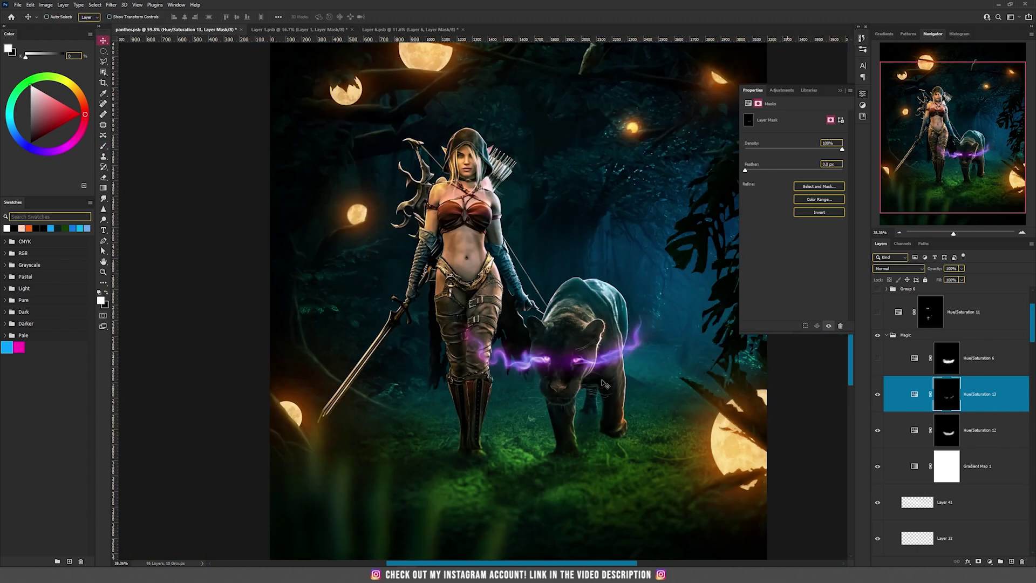
Add a third Hue/Saturation adjustment above the blue one and colorize it red with increased saturation
{"action": "scroll", "coordinate": [604, 383], "scroll_direction": "up", "scroll_amount": 2}
{"action": "scroll", "coordinate": [605, 383], "scroll_direction": "up", "scroll_amount": 1}
{"action": "left_click", "coordinate": [989, 563]}
{"action": "left_click", "coordinate": [992, 486]}
{"action": "left_click", "coordinate": [794, 192]}
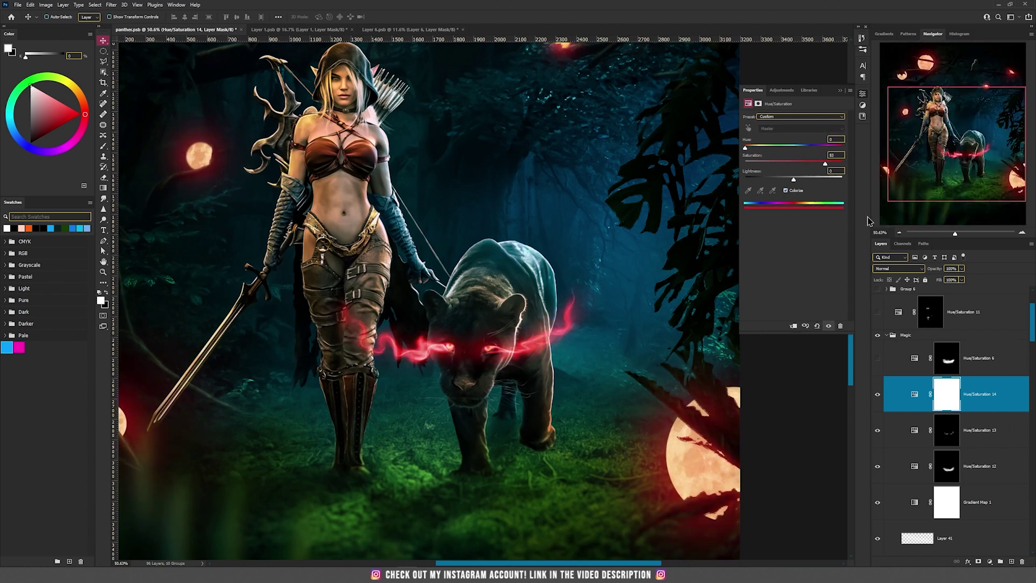
Invert the red adjustment's mask and paint white over parts of the magic trails to blend in red tones
{"action": "left_click", "coordinate": [950, 409]}
{"action": "key", "text": "ctrl+i"}
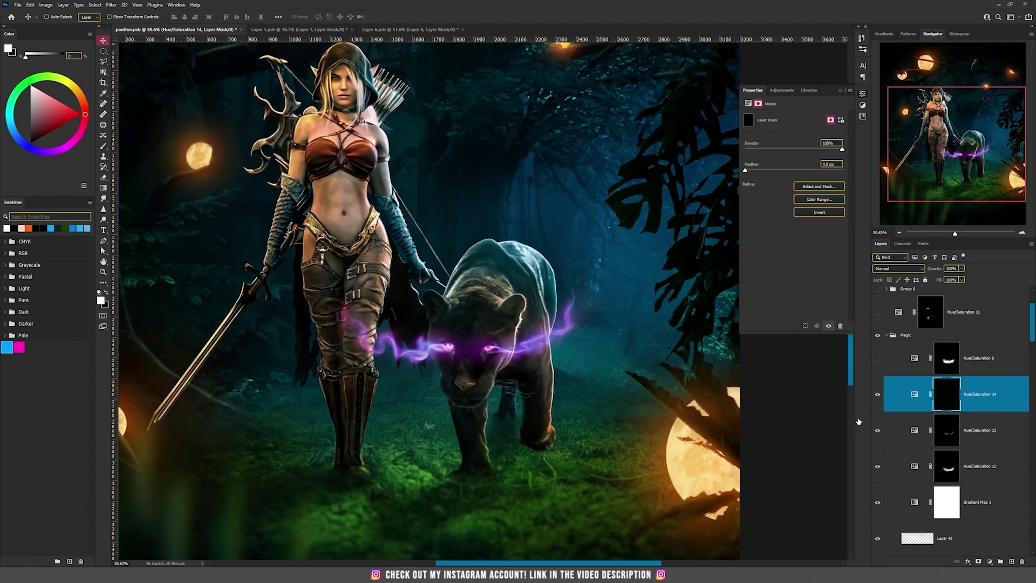
{"action": "key", "text": "b"}
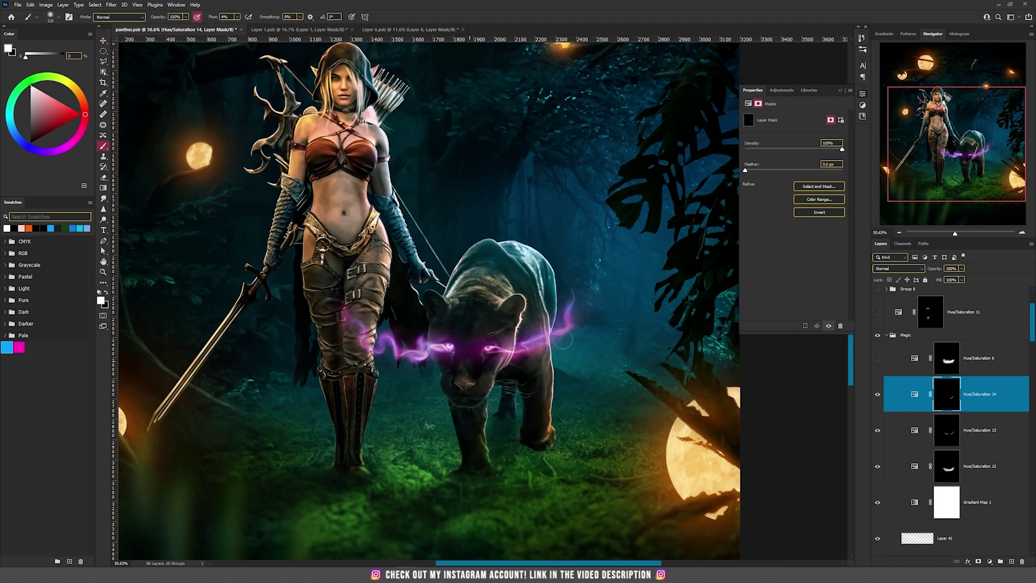
{"action": "scroll", "coordinate": [562, 341], "scroll_direction": "down", "scroll_amount": 3}
{"action": "key", "text": "v"}
{"action": "scroll", "coordinate": [525, 371], "scroll_direction": "up", "scroll_amount": 3}
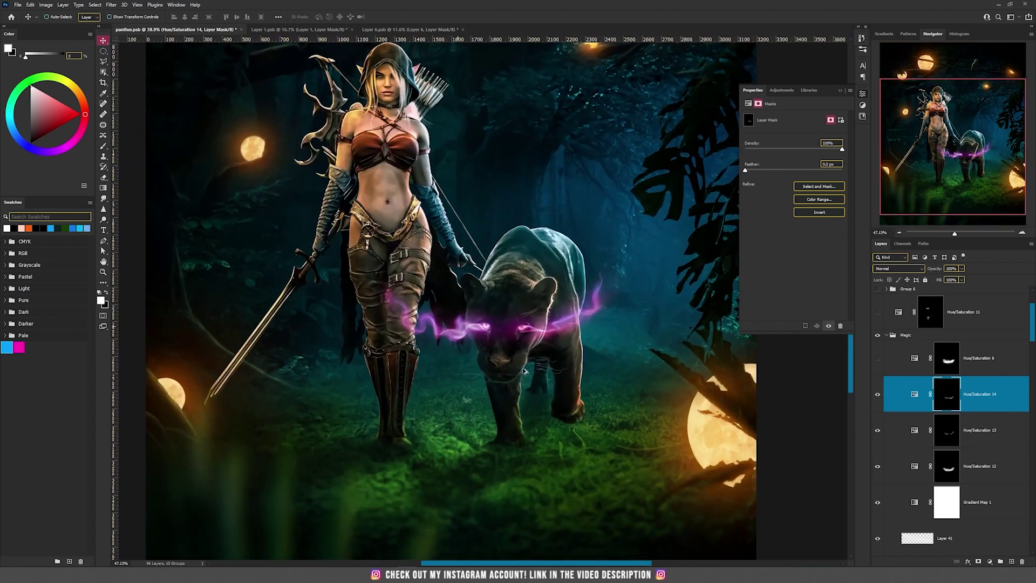
{"action": "scroll", "coordinate": [524, 371], "scroll_direction": "up", "scroll_amount": 2}
Compare the image with and without Hue/Saturation 11 and leave it visible to redden the archer's top, boots and the panther's eyes
{"action": "scroll", "coordinate": [583, 356], "scroll_direction": "down", "scroll_amount": 5}
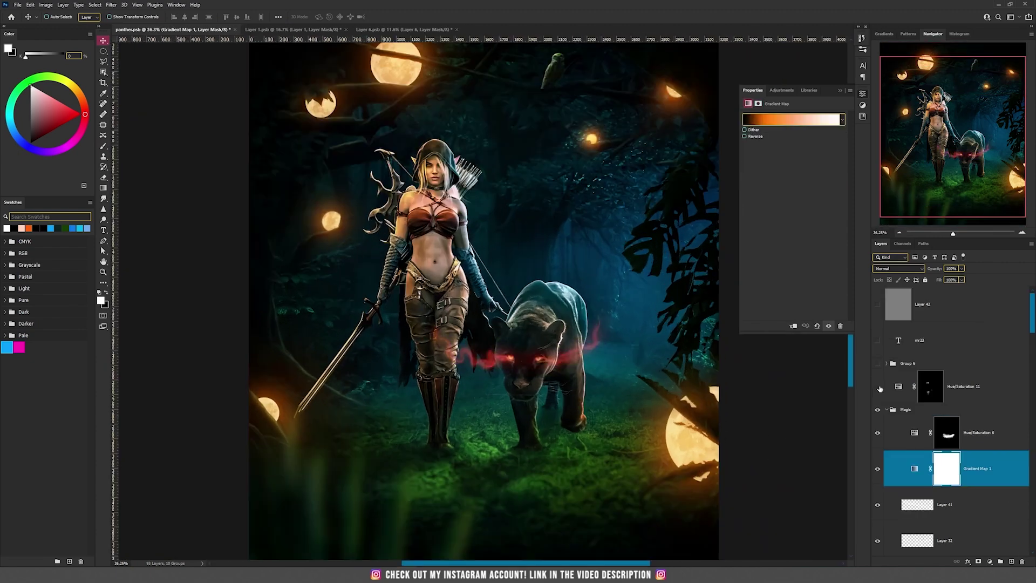
{"action": "scroll", "coordinate": [455, 226], "scroll_direction": "up", "scroll_amount": 4}
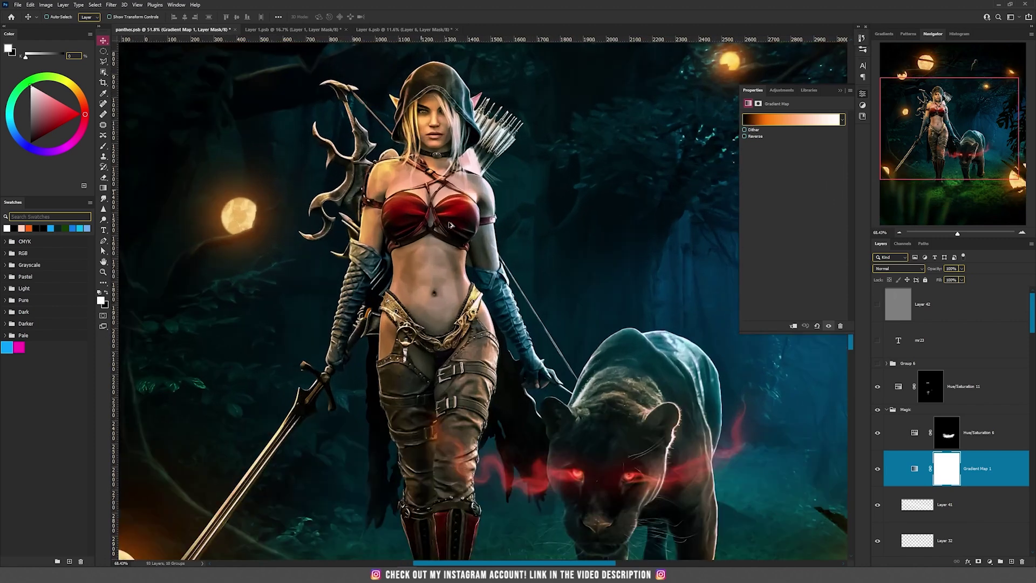
{"action": "left_click", "coordinate": [876, 388]}
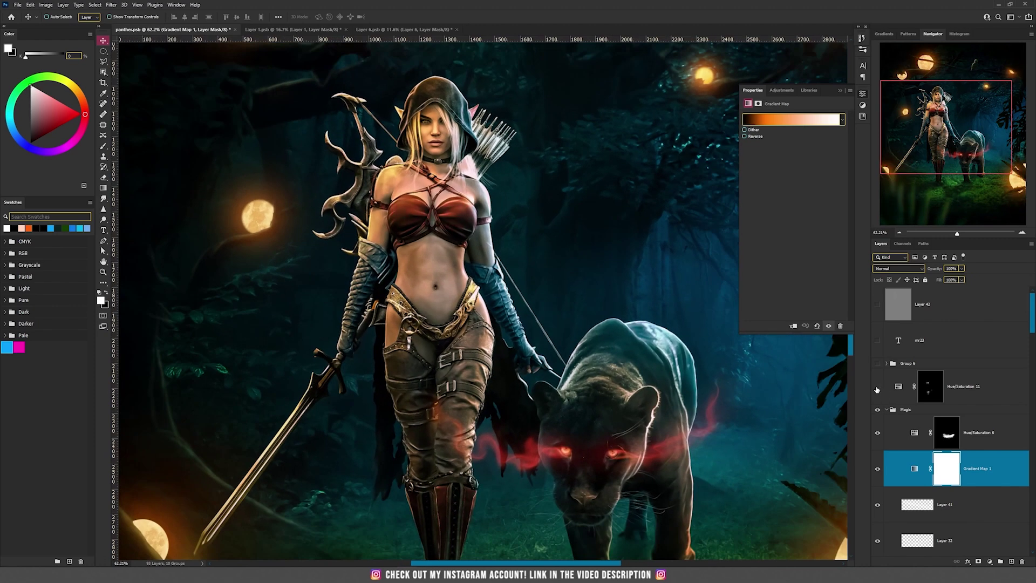
{"action": "left_click", "coordinate": [876, 387]}
{"action": "scroll", "coordinate": [545, 264], "scroll_direction": "down", "scroll_amount": 3}
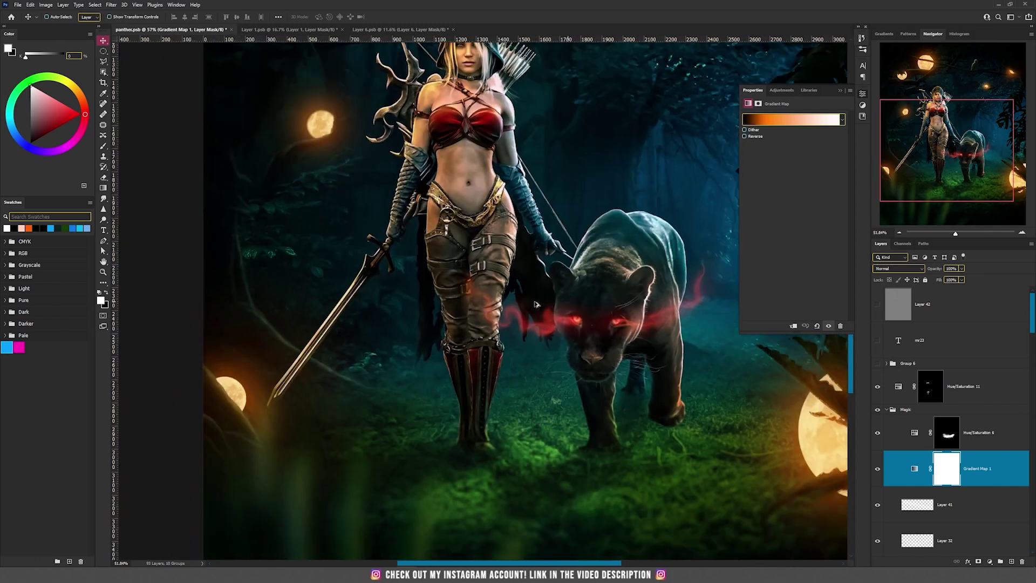
{"action": "left_click_drag", "start_coordinate": [541, 186], "coordinate": [533, 276]}
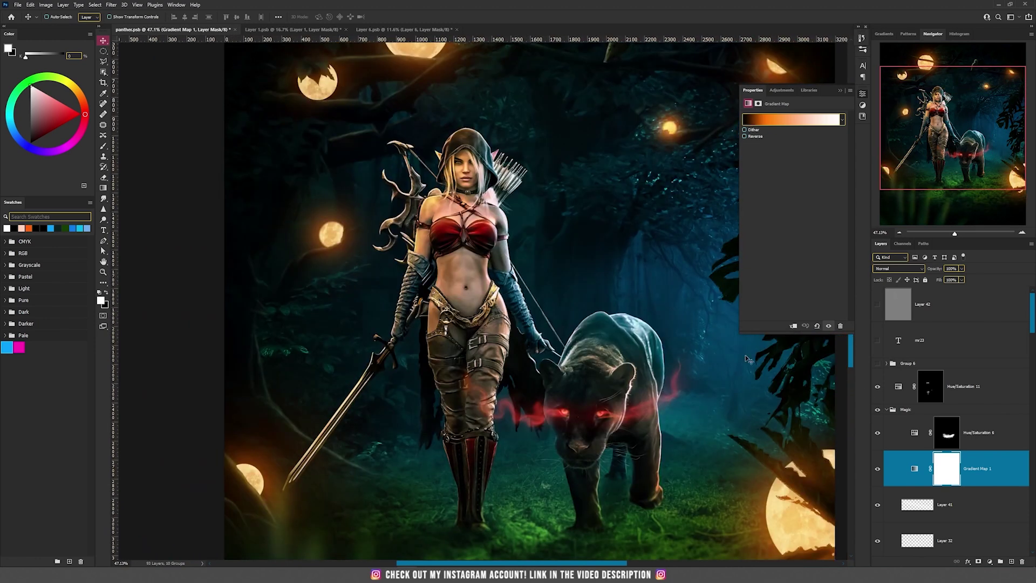
Stamp all visible layers into a new merged layer directly above Hue/Saturation 11
{"action": "left_click", "coordinate": [881, 364]}
{"action": "scroll", "coordinate": [580, 314], "scroll_direction": "down", "scroll_amount": 2}
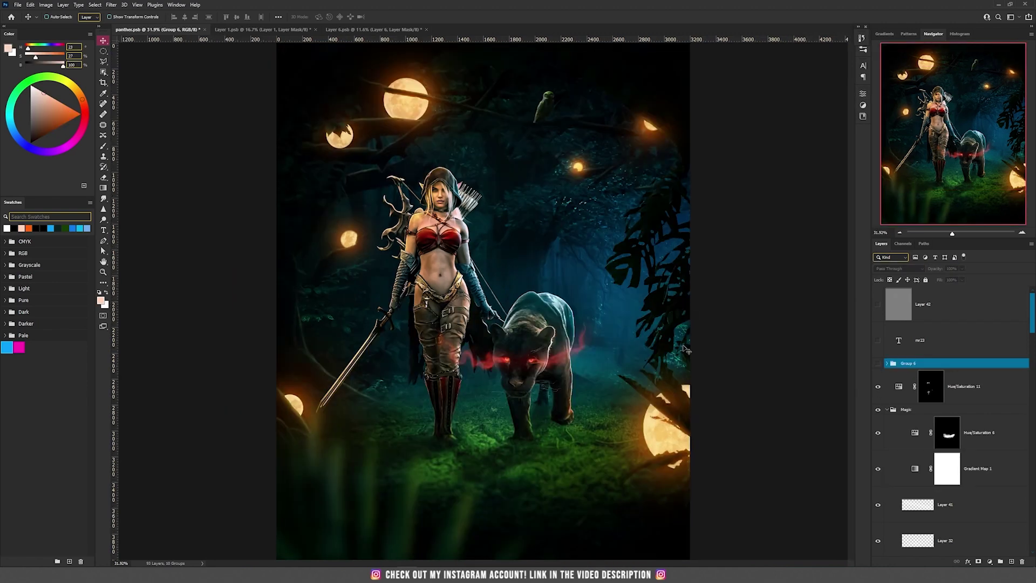
{"action": "left_click", "coordinate": [964, 388]}
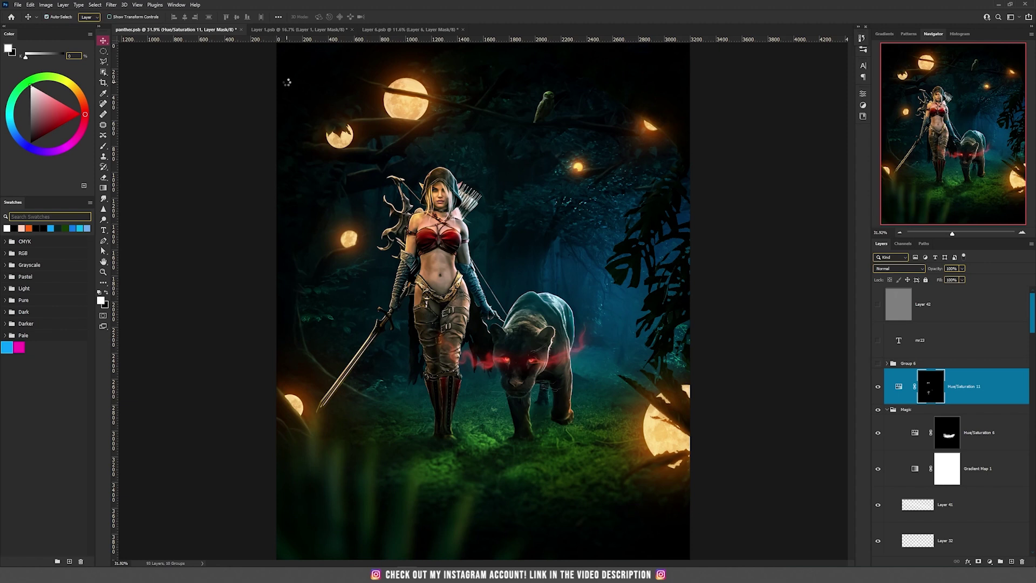
{"action": "key", "text": "ctrl+alt+shift+e"}
Apply a High Pass filter with a 0.3-pixel radius to the merged layer and set its blend mode to Linear Light
{"action": "left_click", "coordinate": [110, 5]}
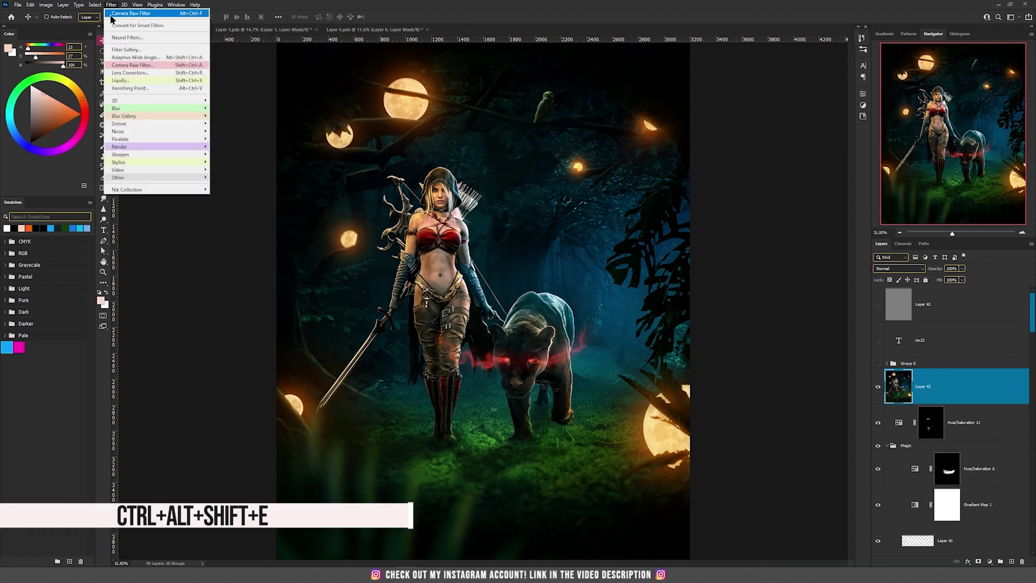
{"action": "mouse_move", "coordinate": [163, 177]}
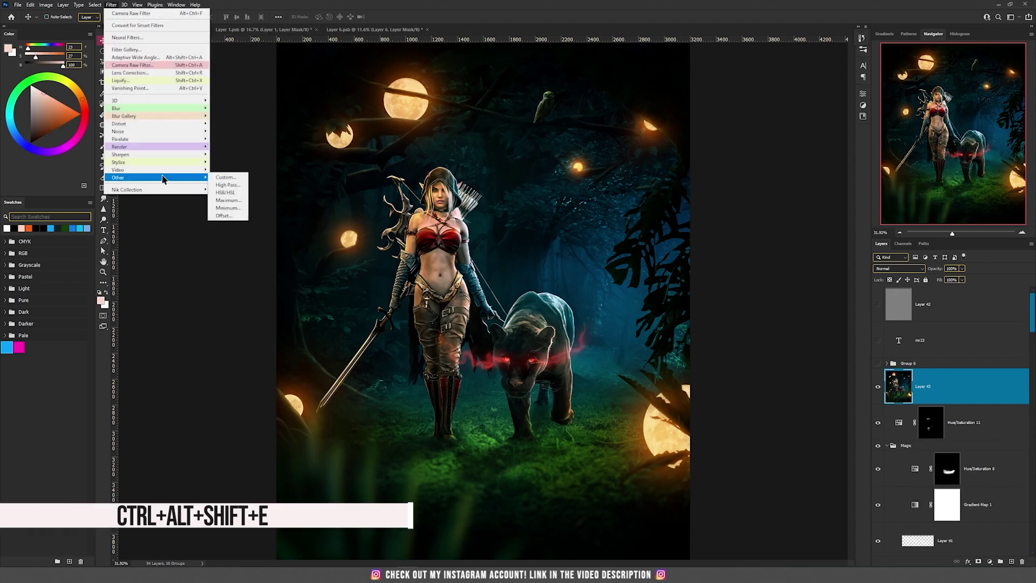
{"action": "left_click", "coordinate": [233, 185]}
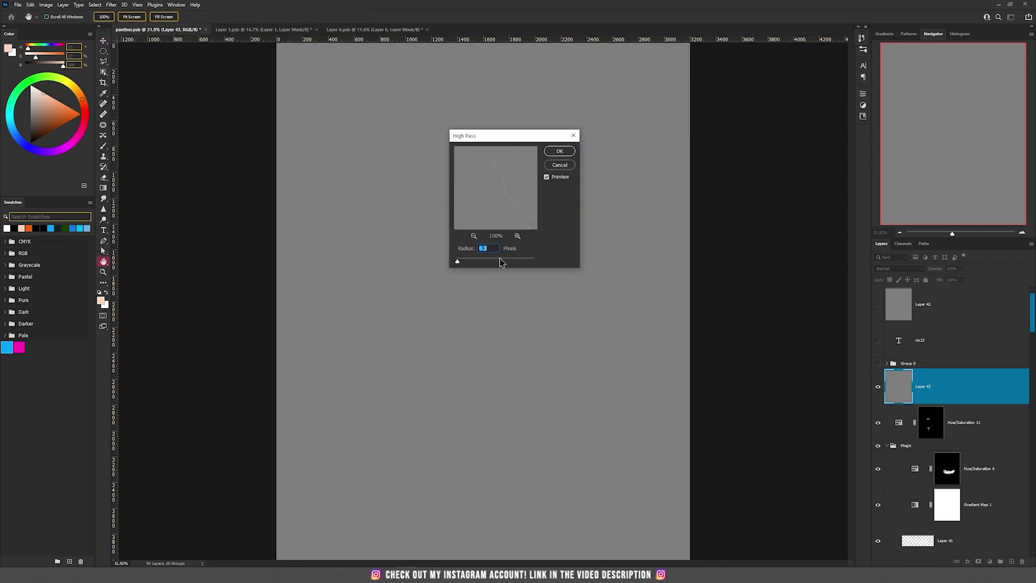
{"action": "left_click", "coordinate": [559, 151]}
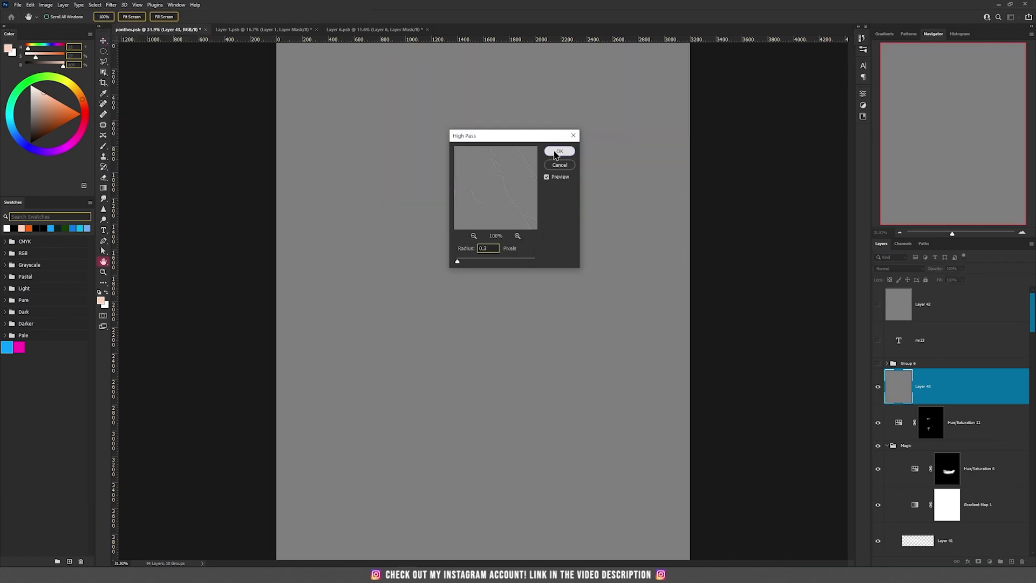
{"action": "left_click", "coordinate": [897, 270]}
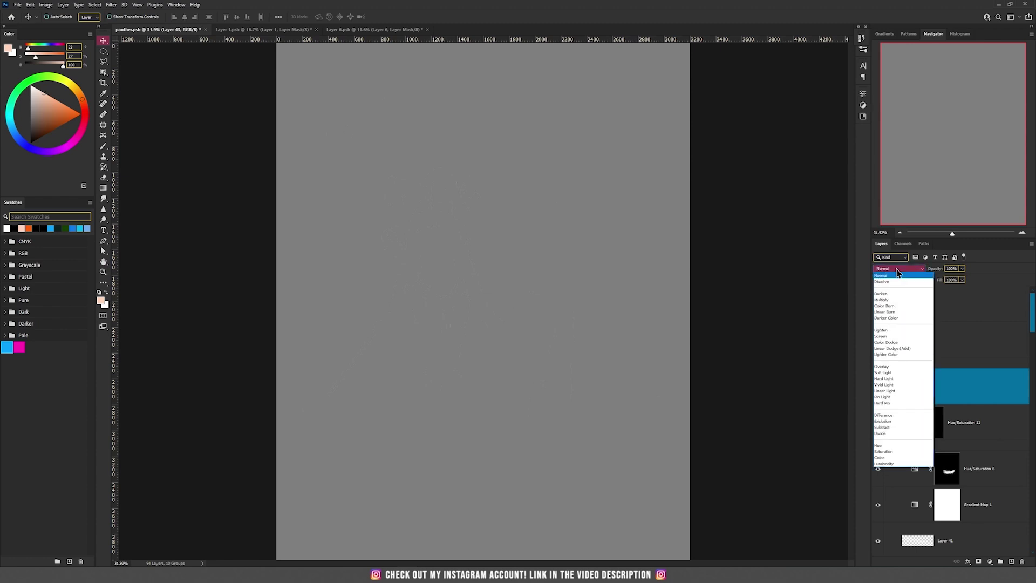
{"action": "left_click", "coordinate": [891, 389]}
Compare the archer's face, hood and arrows up close with and without the High Pass sharpening layer, and leave the layer visible
{"action": "scroll", "coordinate": [436, 164], "scroll_direction": "up", "scroll_amount": 8}
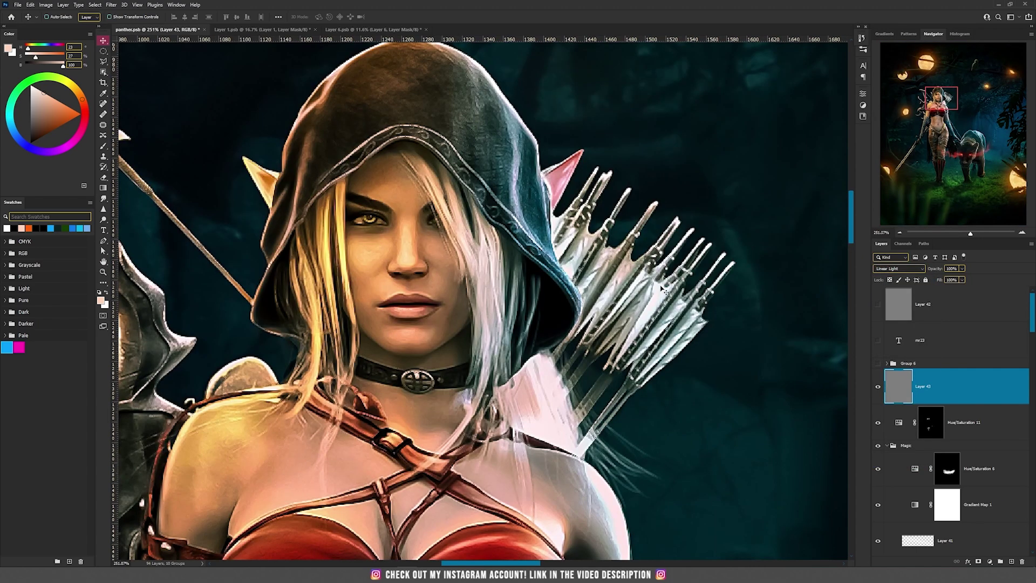
{"action": "left_click", "coordinate": [876, 388]}
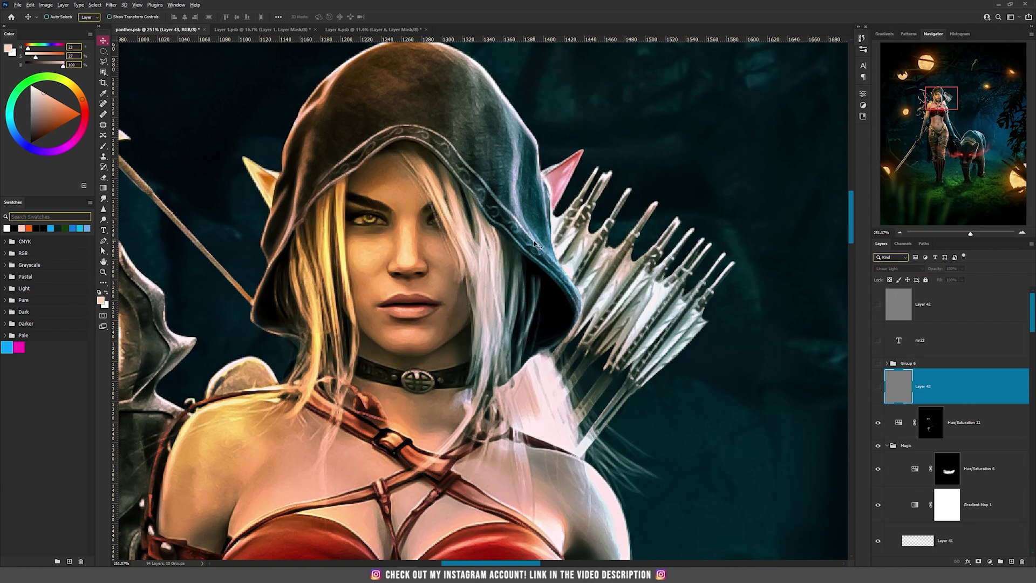
{"action": "scroll", "coordinate": [587, 240], "scroll_direction": "up", "scroll_amount": 1}
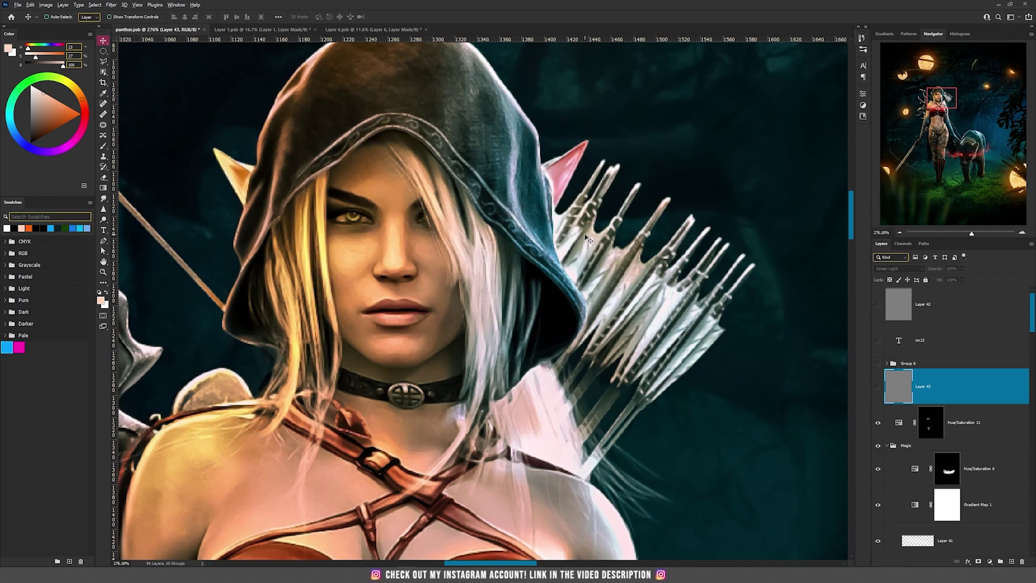
{"action": "scroll", "coordinate": [587, 240], "scroll_direction": "down", "scroll_amount": 1}
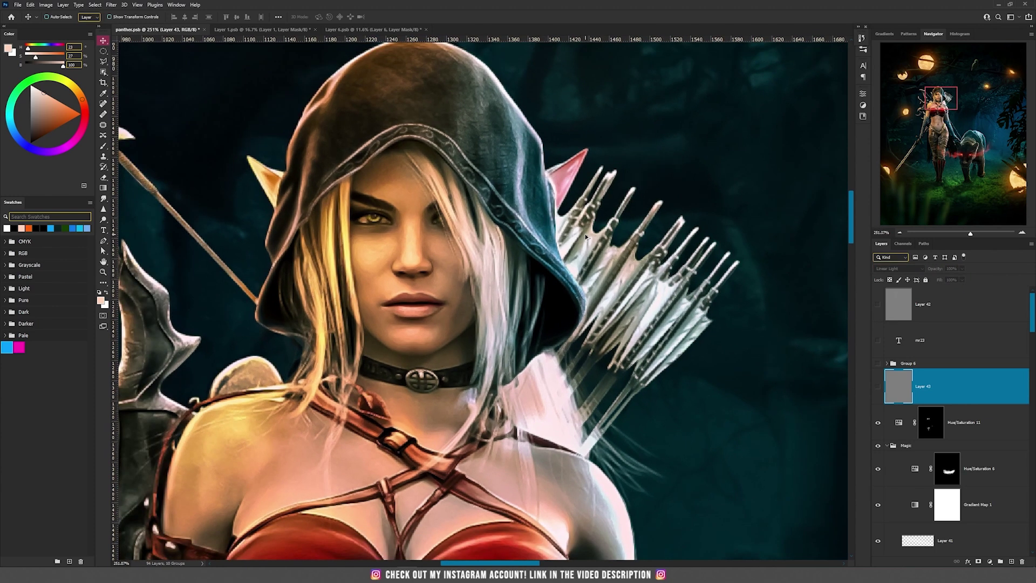
{"action": "left_click", "coordinate": [878, 387]}
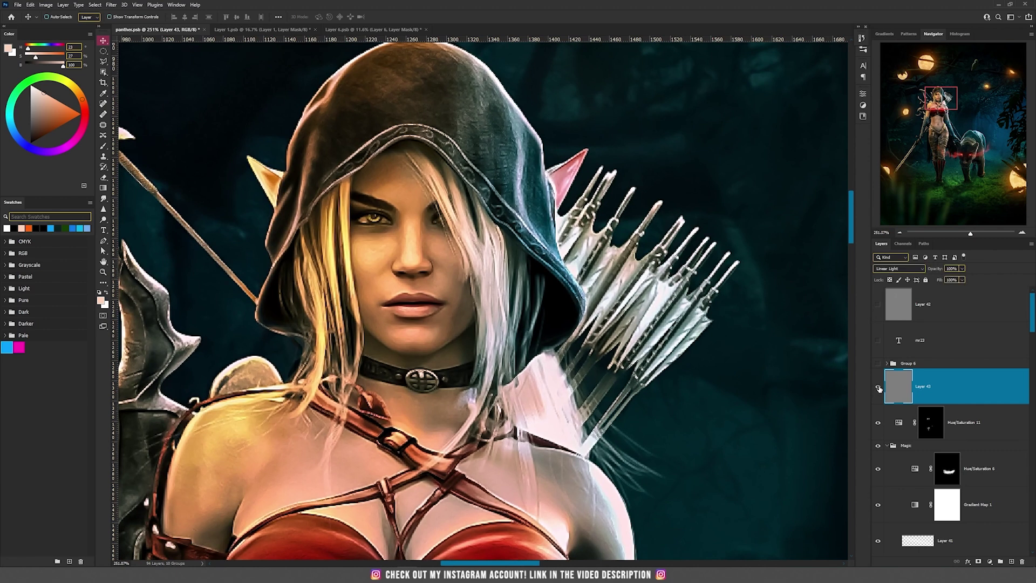
{"action": "left_click", "coordinate": [878, 388]}
{"action": "left_click", "coordinate": [878, 388]}
{"action": "left_click", "coordinate": [878, 388]}
{"action": "scroll", "coordinate": [531, 304], "scroll_direction": "down", "scroll_amount": 2}
{"action": "left_click", "coordinate": [877, 390]}
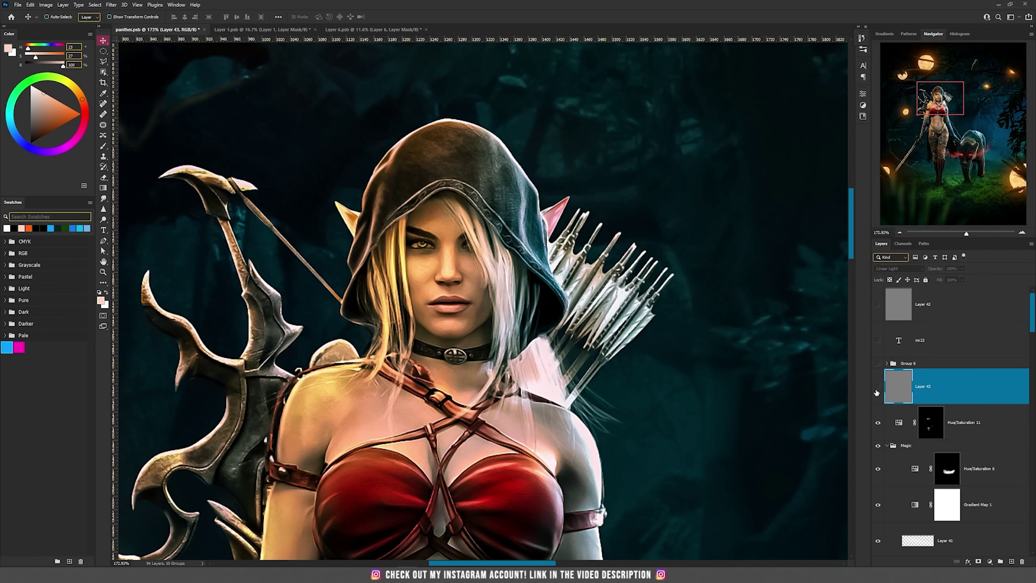
{"action": "left_click", "coordinate": [876, 389]}
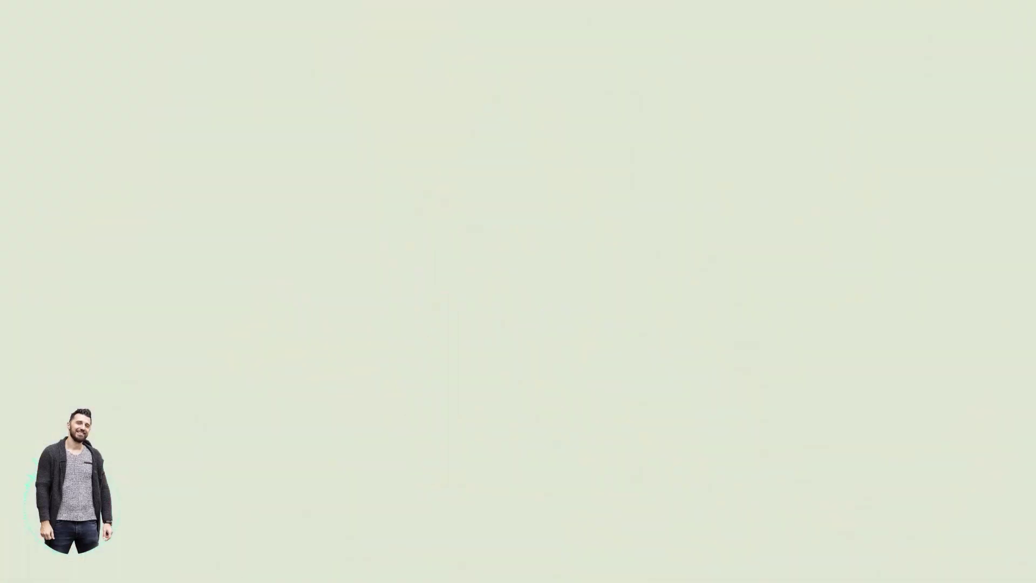